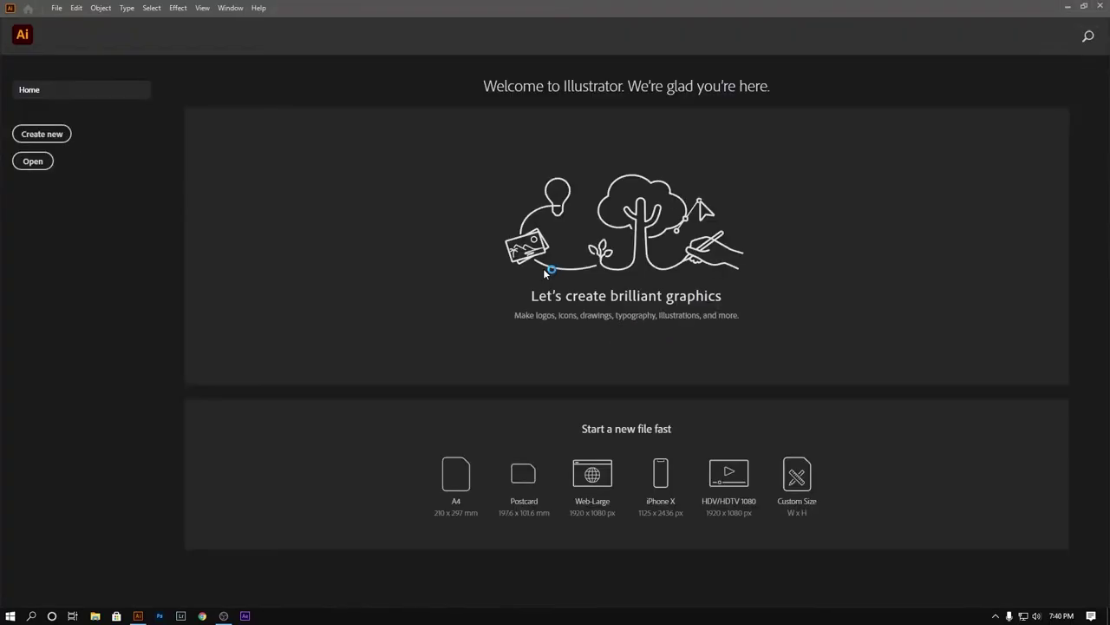
Step: Start a new Print document sized 1920 × 1080 pixels
{"action": "left_click", "coordinate": [62, 139]}
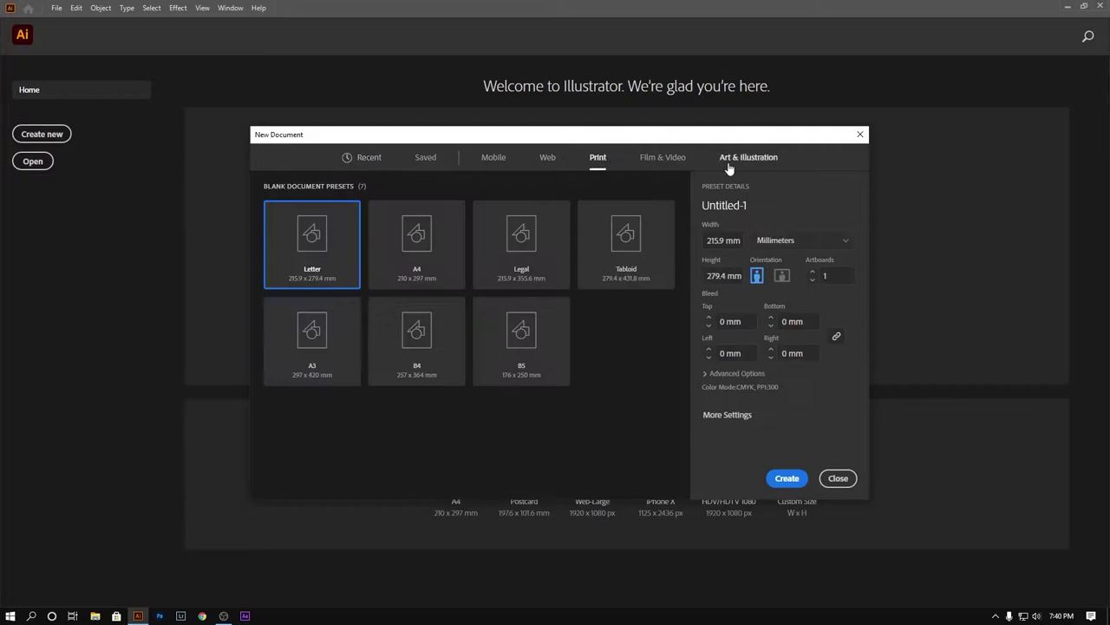
{"action": "left_click", "coordinate": [590, 158]}
{"action": "left_click", "coordinate": [791, 243]}
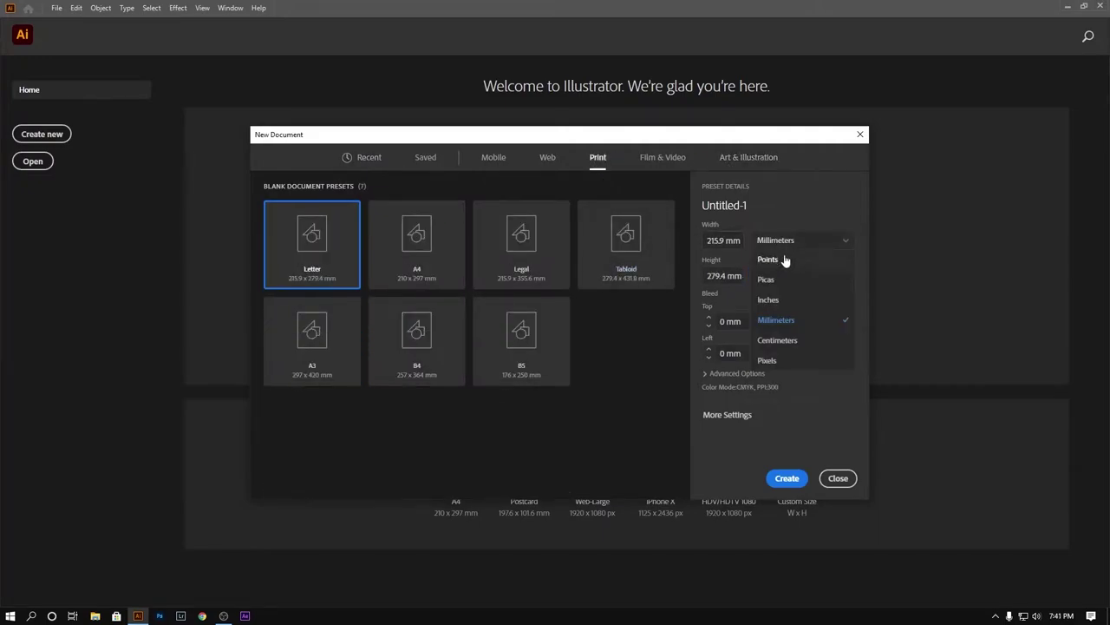
{"action": "left_click", "coordinate": [768, 360]}
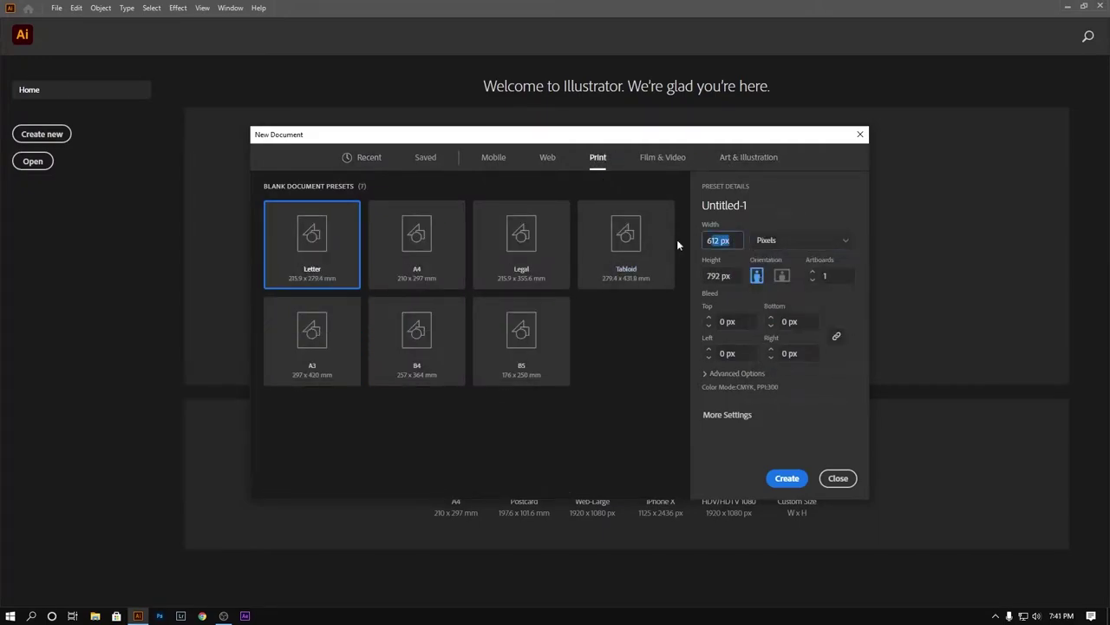
{"action": "type", "text": "1920"}
{"action": "key", "text": "Tab"}
{"action": "type", "text": "1080"}
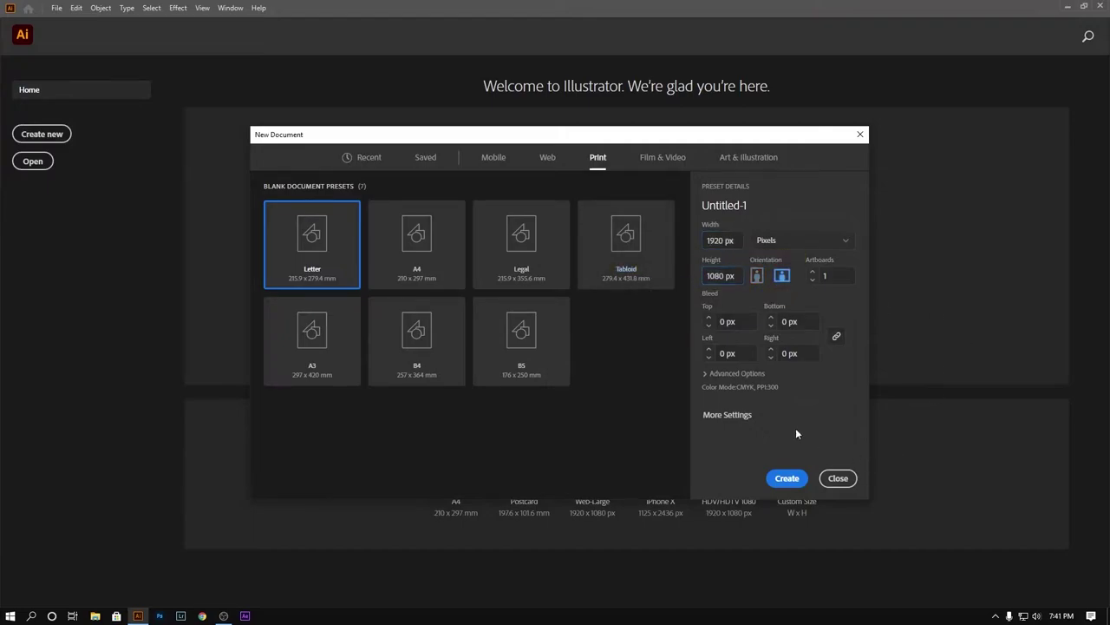
Step: Set the document colour mode to RGB and create it
{"action": "left_click", "coordinate": [738, 390]}
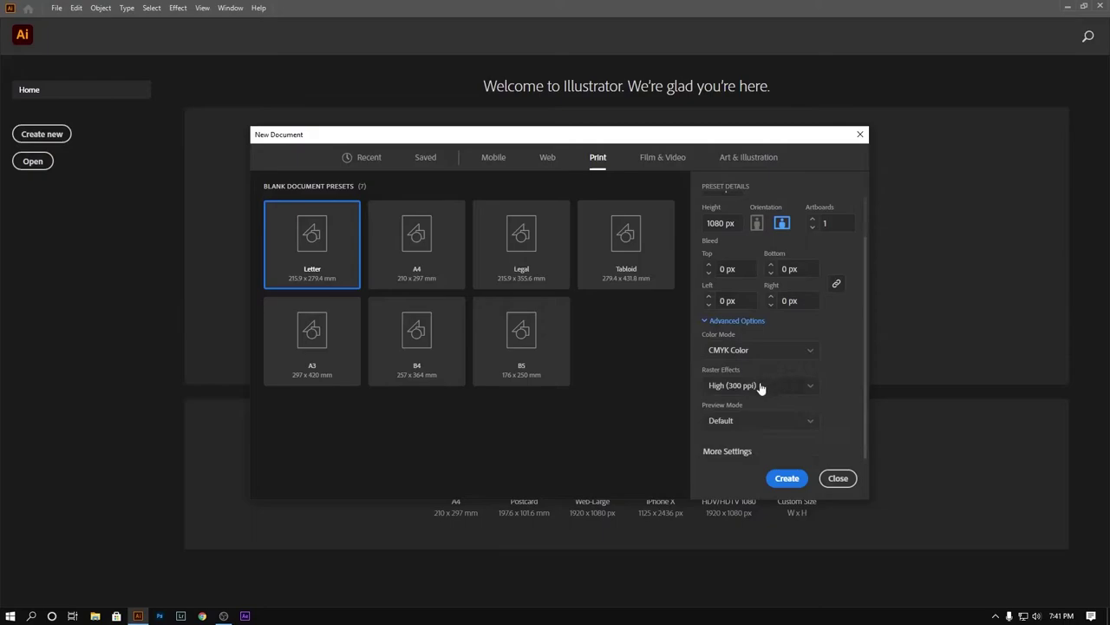
{"action": "left_click", "coordinate": [766, 352]}
{"action": "left_click", "coordinate": [779, 355]}
{"action": "left_click", "coordinate": [769, 371]}
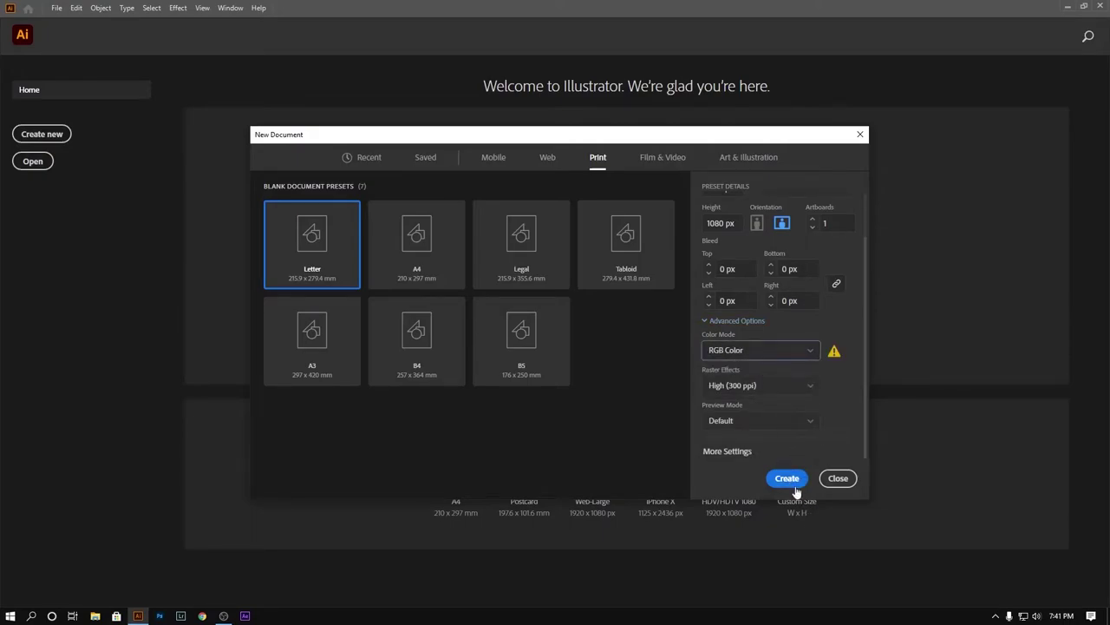
{"action": "left_click", "coordinate": [788, 478]}
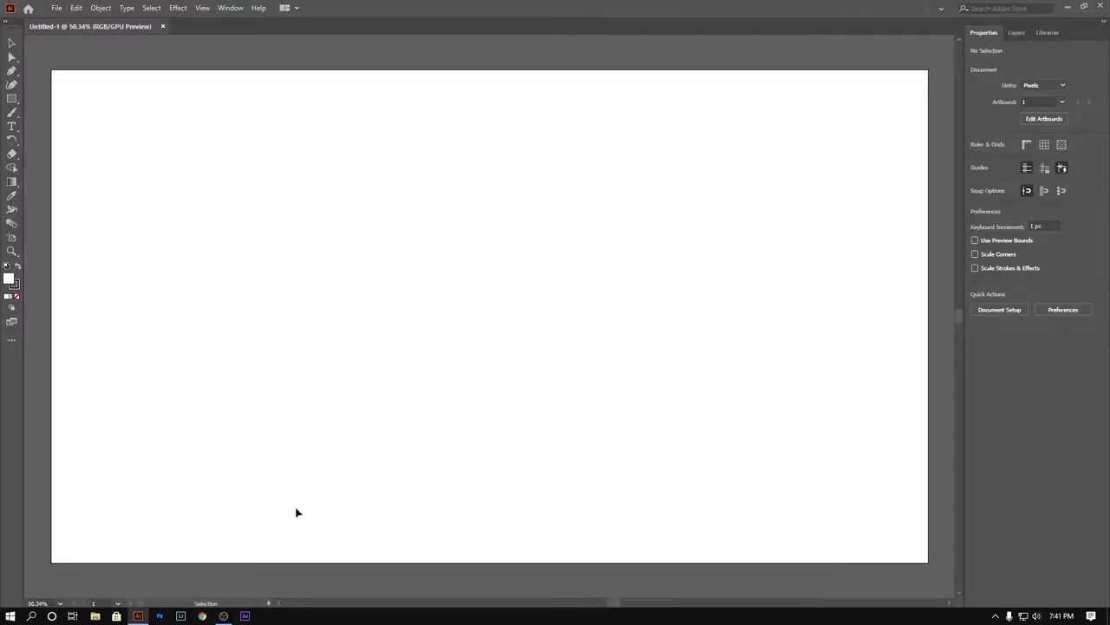
Step: Switch to the Painting workspace and bring out the Line Segment tool
{"action": "left_click", "coordinate": [230, 8]}
{"action": "mouse_move", "coordinate": [285, 60]}
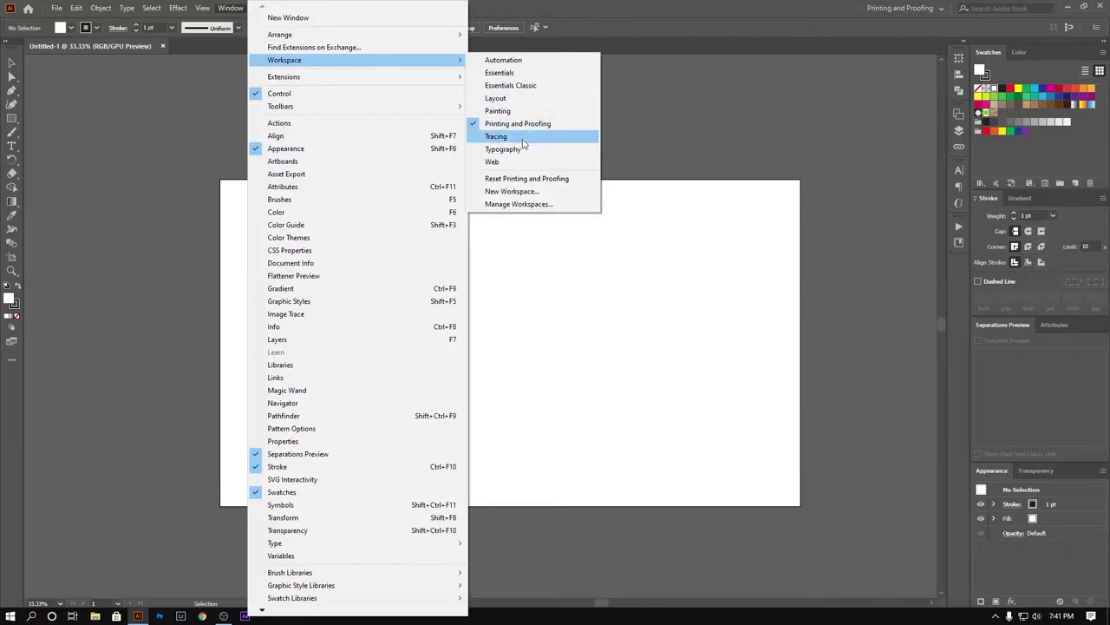
{"action": "left_click", "coordinate": [524, 114]}
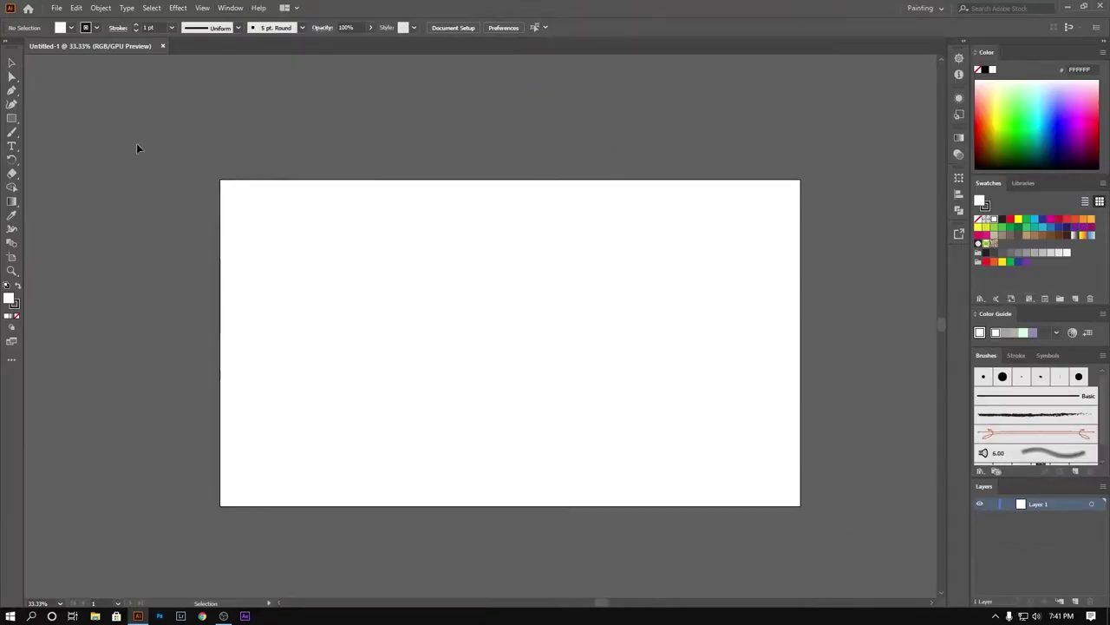
{"action": "mouse_move", "coordinate": [11, 118]}
{"action": "left_mouse_down"}
{"action": "mouse_move", "coordinate": [69, 182]}
{"action": "mouse_move", "coordinate": [77, 174]}
{"action": "left_mouse_up"}
Step: Draw a 500 px horizontal line at 0° with the Line Segment tool
{"action": "left_click", "coordinate": [352, 273]}
{"action": "type", "text": "500"}
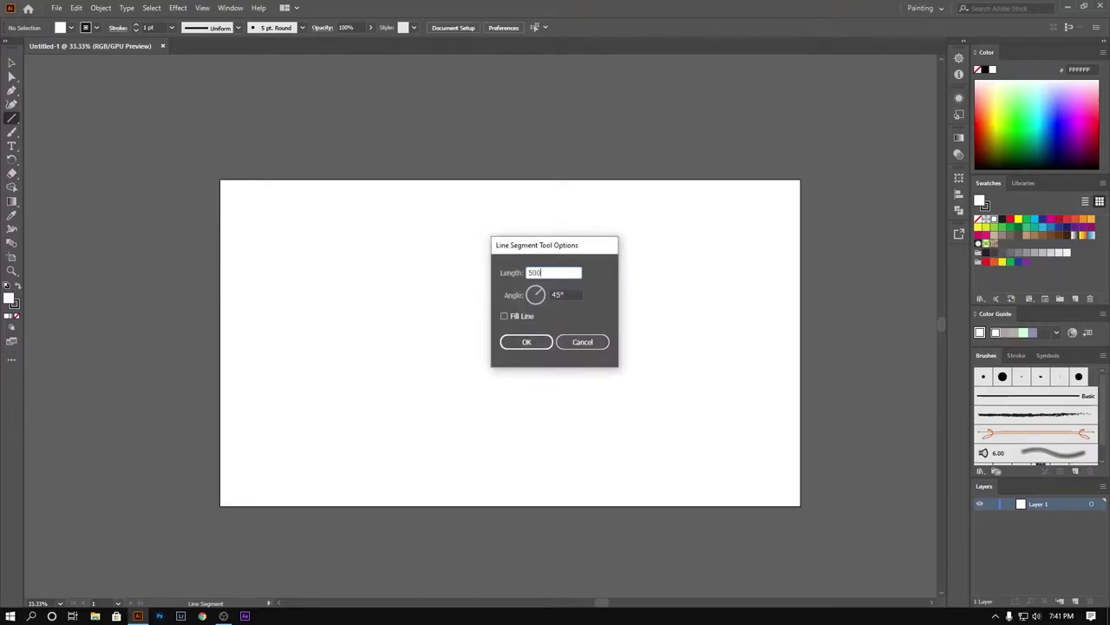
{"action": "key", "text": "Tab"}
{"action": "type", "text": "0"}
{"action": "left_click", "coordinate": [536, 349]}
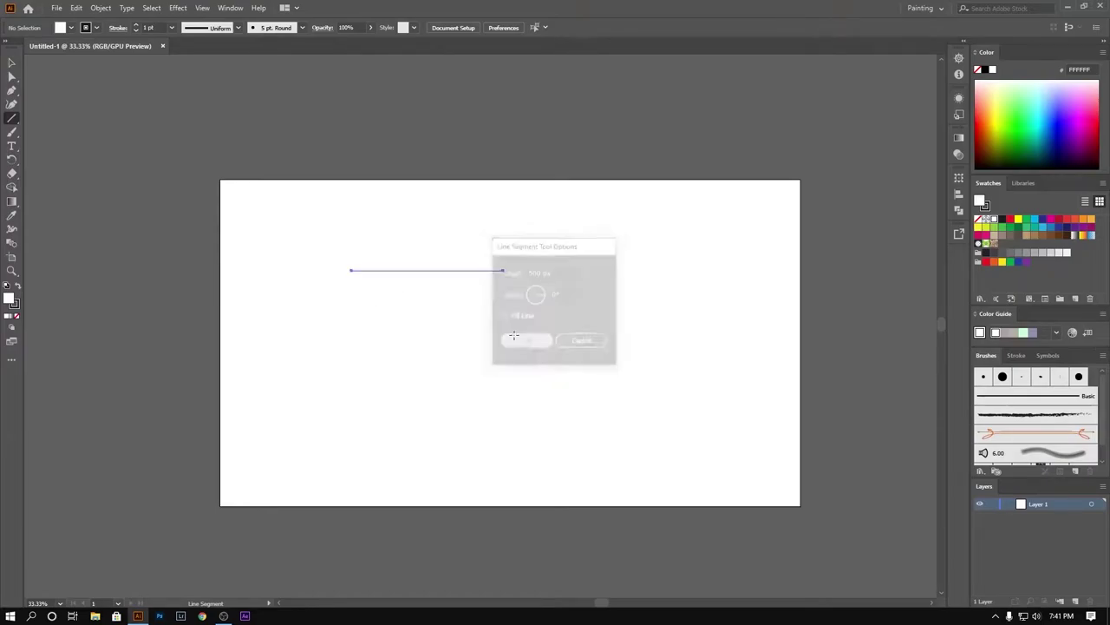
Step: Give the line a 3 pt stroke with Width Profile 1, tapered at both ends
{"action": "left_click", "coordinate": [137, 25]}
{"action": "left_click", "coordinate": [137, 24]}
{"action": "key", "text": "ctrl+1"}
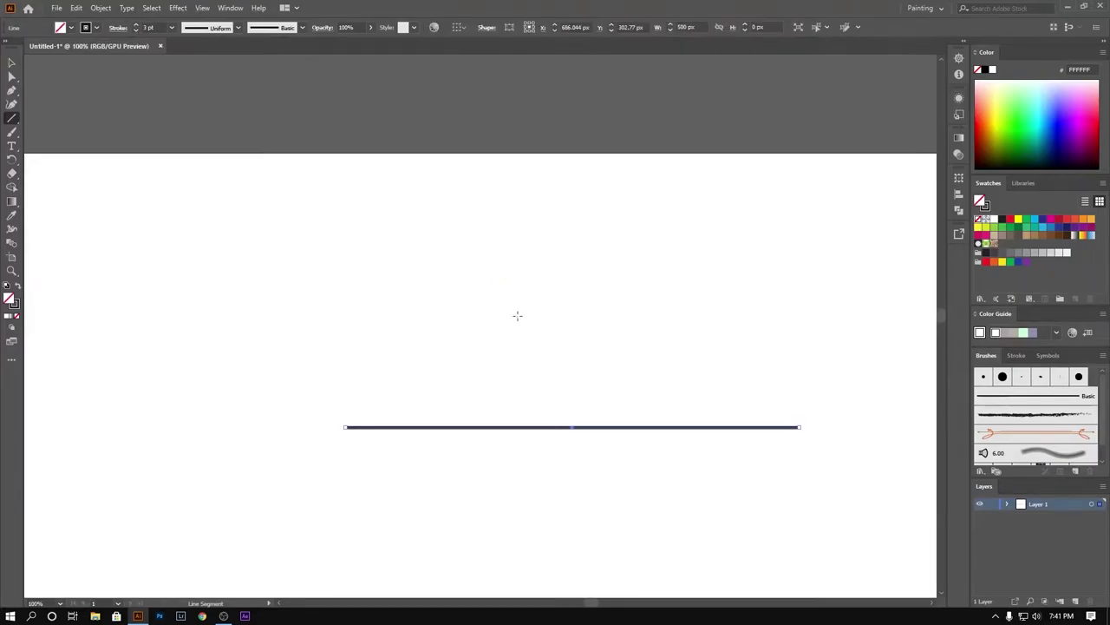
{"action": "left_click", "coordinate": [210, 28]}
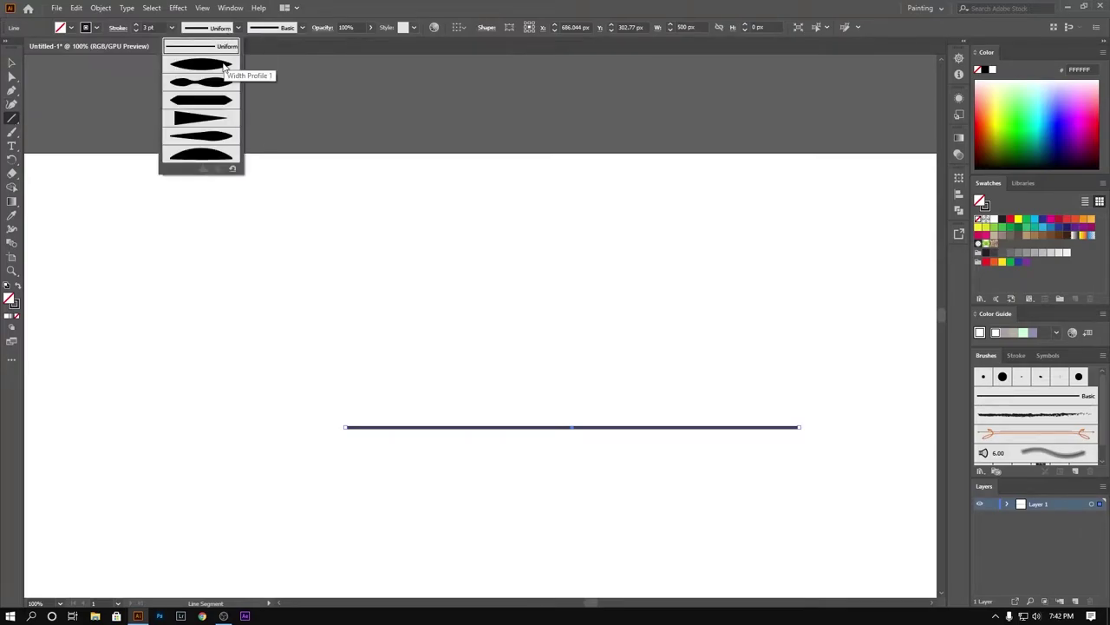
{"action": "left_click", "coordinate": [224, 65]}
Step: Save the tapered line as a new Art Brush
{"action": "left_click", "coordinate": [1075, 471]}
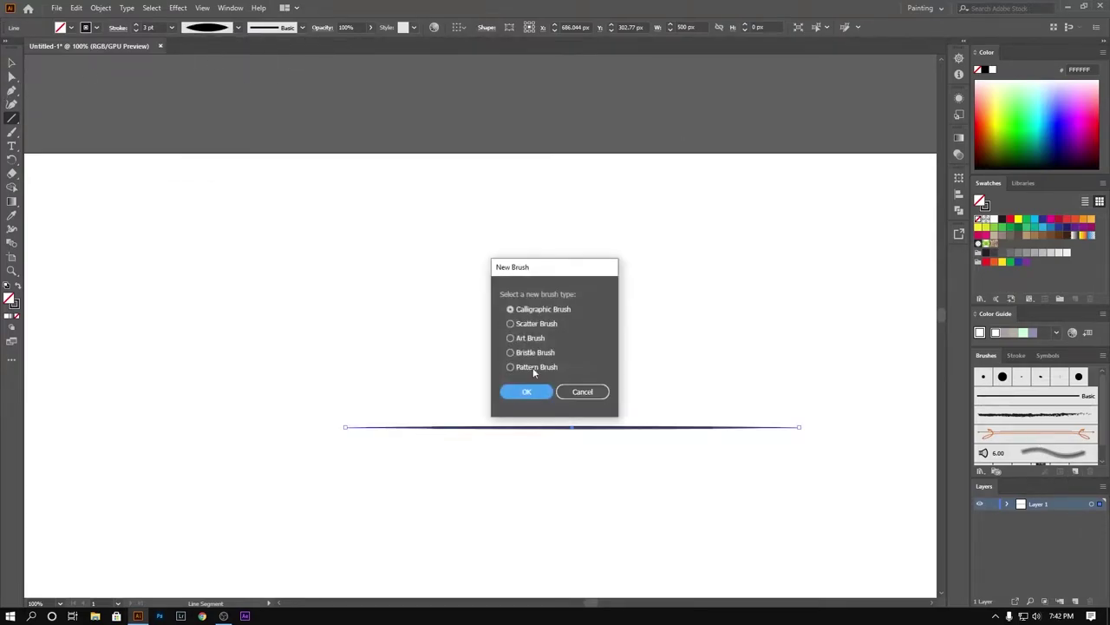
{"action": "left_click", "coordinate": [527, 339]}
{"action": "left_click", "coordinate": [527, 391]}
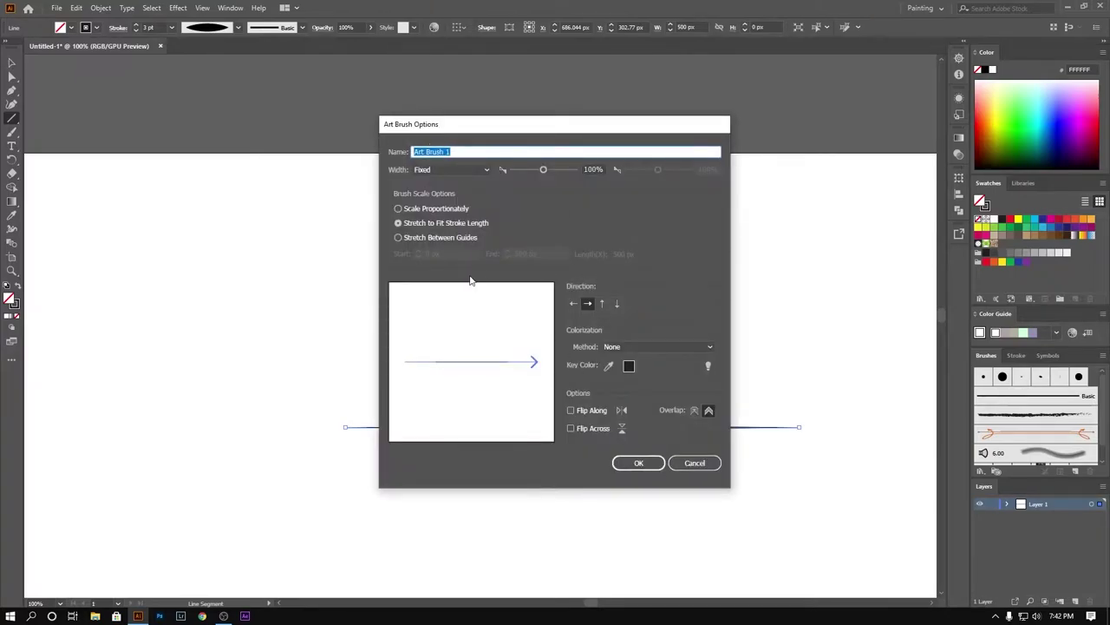
{"action": "left_click", "coordinate": [639, 464]}
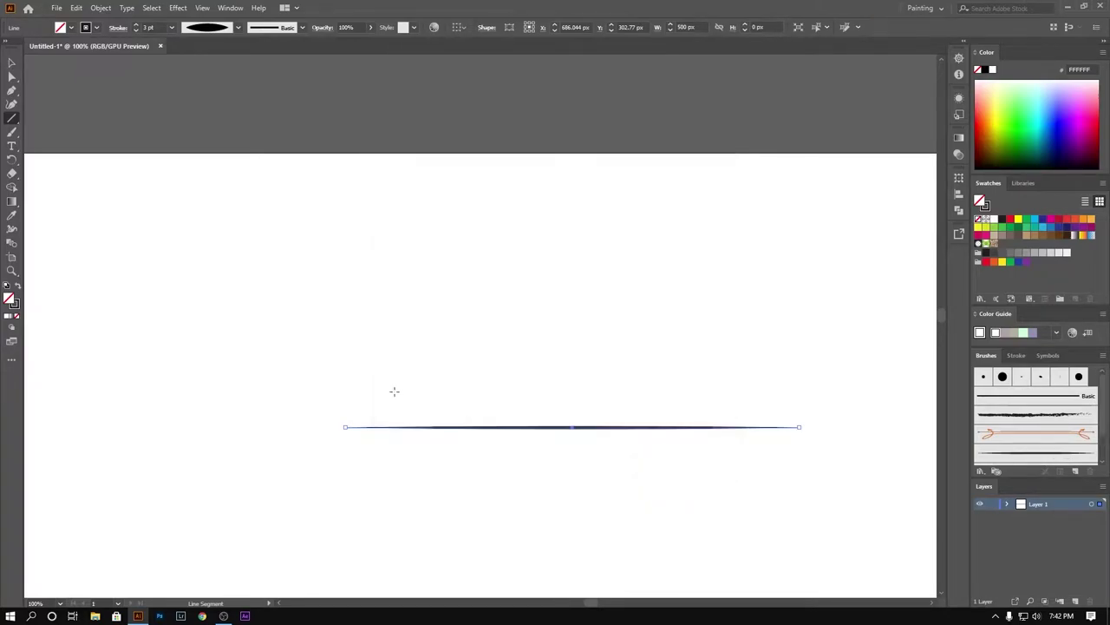
Step: Test the new brush with two Paintbrush strokes, then delete them
{"action": "key", "text": "b"}
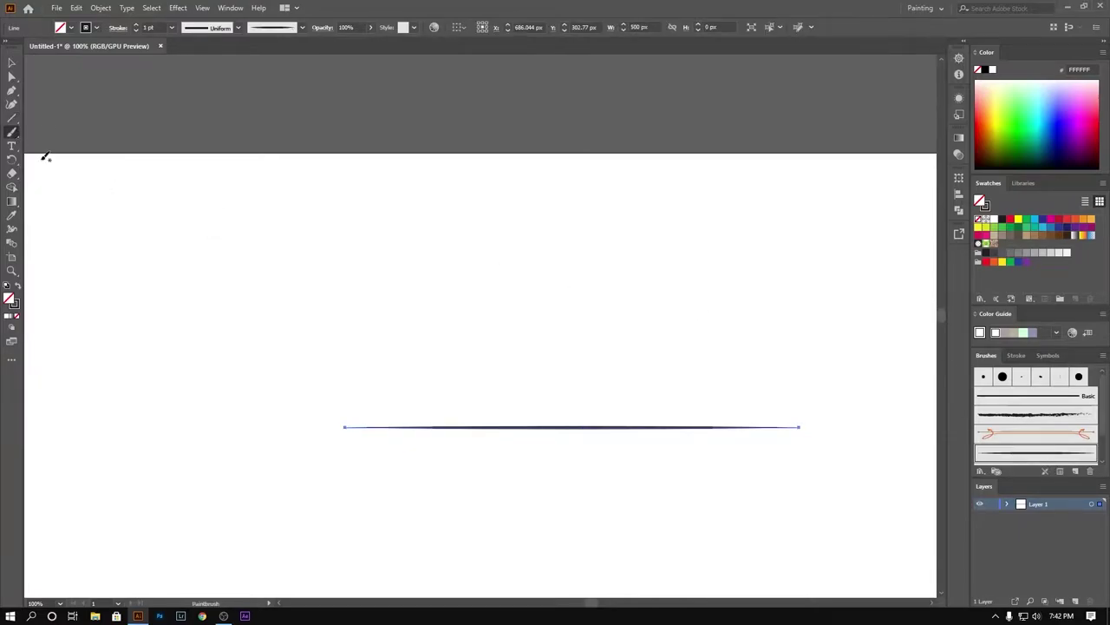
{"action": "left_click_drag", "start_coordinate": [500, 276], "coordinate": [458, 301]}
{"action": "mouse_move", "coordinate": [616, 269]}
{"action": "left_mouse_down"}
{"action": "mouse_move", "coordinate": [370, 306]}
{"action": "mouse_move", "coordinate": [413, 375]}
{"action": "left_mouse_up"}
{"action": "left_click", "coordinate": [12, 63]}
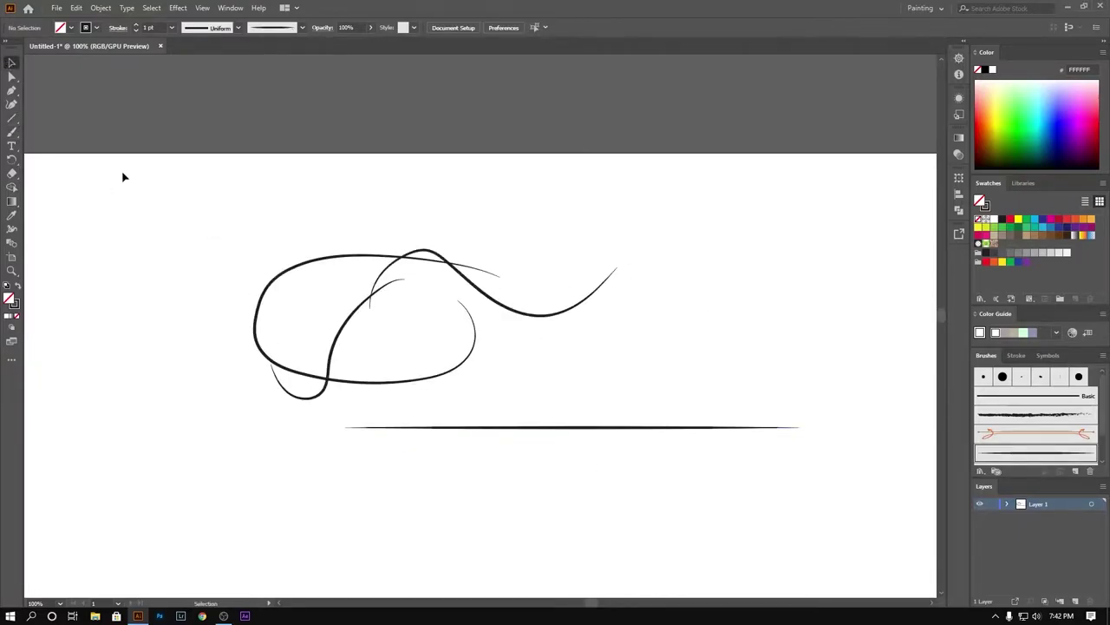
{"action": "left_click_drag", "start_coordinate": [124, 176], "coordinate": [832, 535]}
{"action": "key", "text": "Delete"}
{"action": "scroll", "coordinate": [445, 408], "scroll_direction": "down", "scroll_amount": 5}
{"action": "key", "text": "ctrl+plus"}
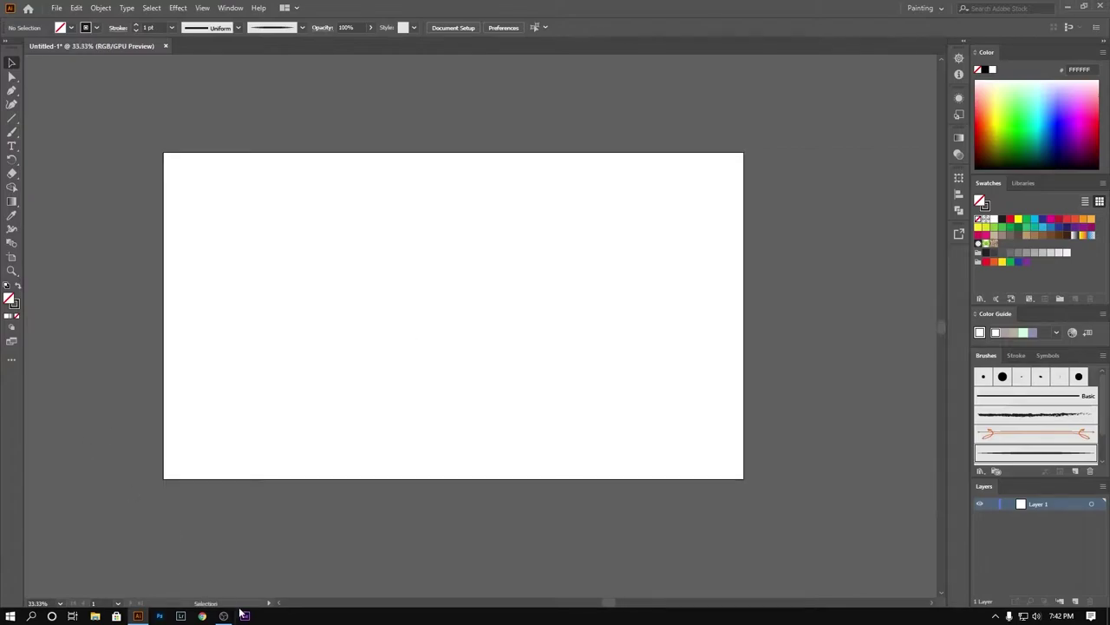
Step: Drag the face reference photo from the desktop onto the artboard
{"action": "left_click", "coordinate": [1065, 7]}
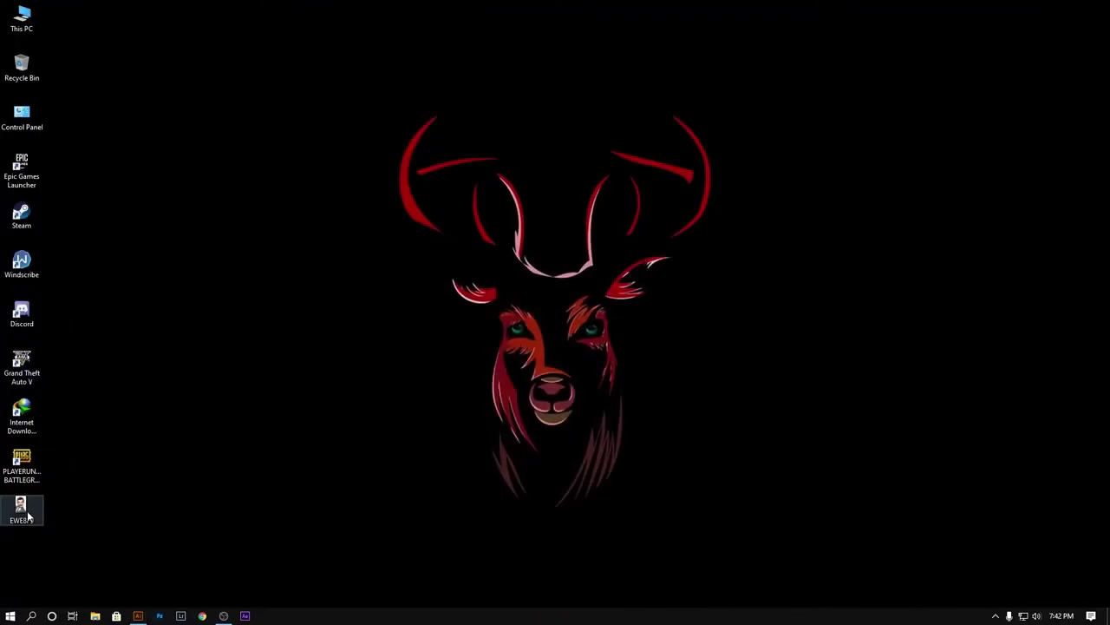
{"action": "left_click_drag", "start_coordinate": [23, 509], "coordinate": [511, 356]}
{"action": "scroll", "coordinate": [445, 373], "scroll_direction": "up", "scroll_amount": 1}
{"action": "scroll", "coordinate": [445, 373], "scroll_direction": "down", "scroll_amount": 1}
Step: Shrink the photo to fit the artboard and move it up
{"action": "left_click", "coordinate": [674, 454]}
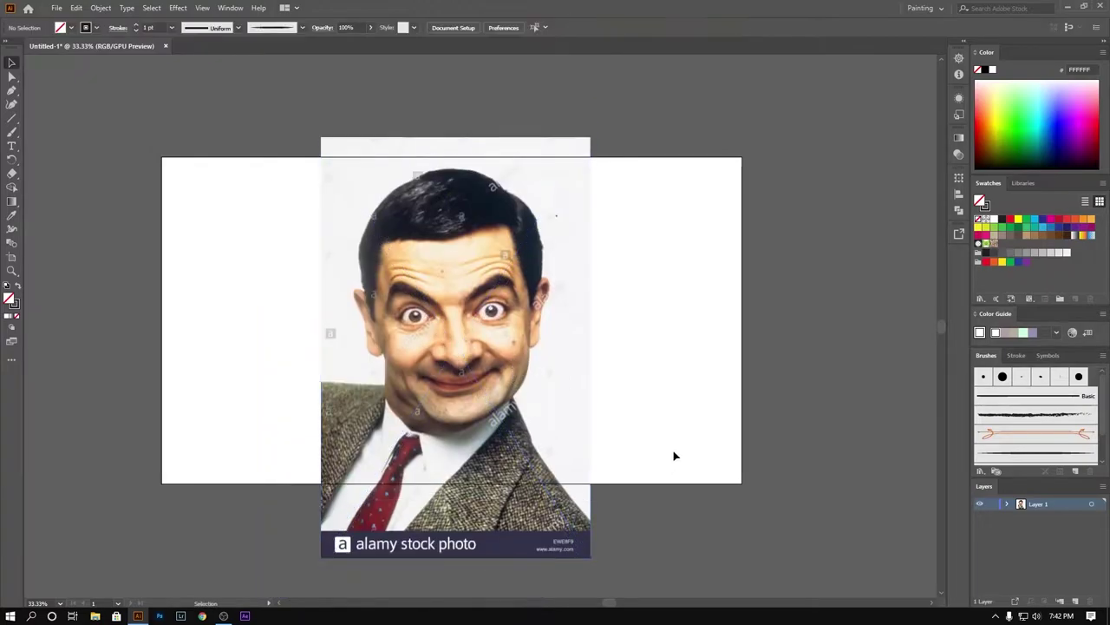
{"action": "left_click", "coordinate": [564, 520]}
{"action": "left_click_drag", "start_coordinate": [590, 557], "coordinate": [572, 530]}
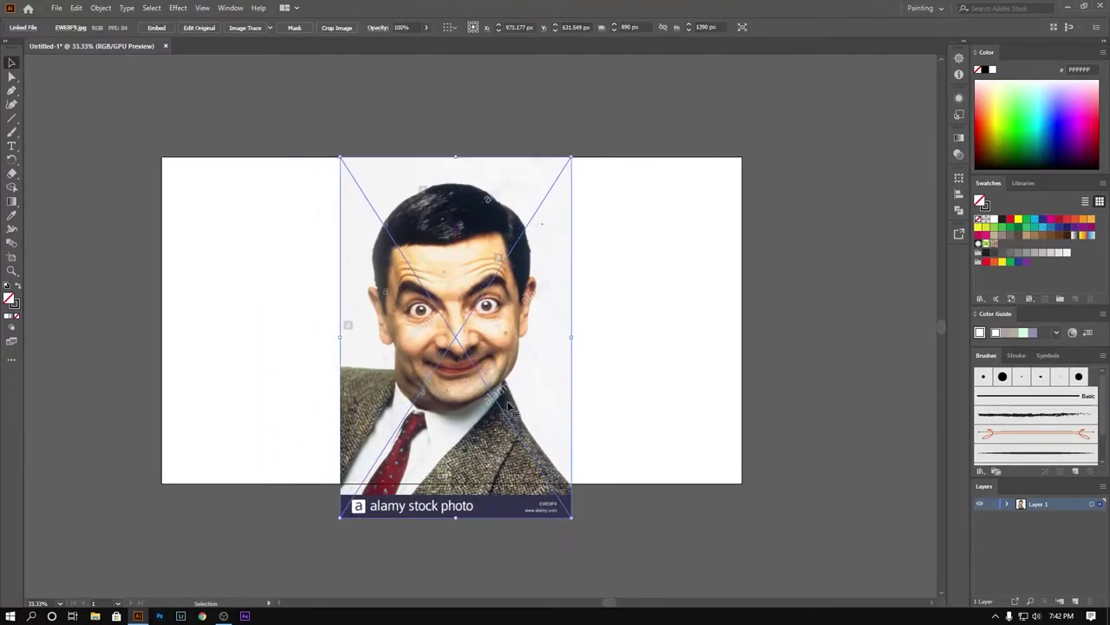
{"action": "left_click_drag", "start_coordinate": [520, 416], "coordinate": [521, 382]}
Step: Lower the photo's opacity to fade it and lock its layer
{"action": "left_click", "coordinate": [714, 396]}
{"action": "key", "text": "ctrl+a"}
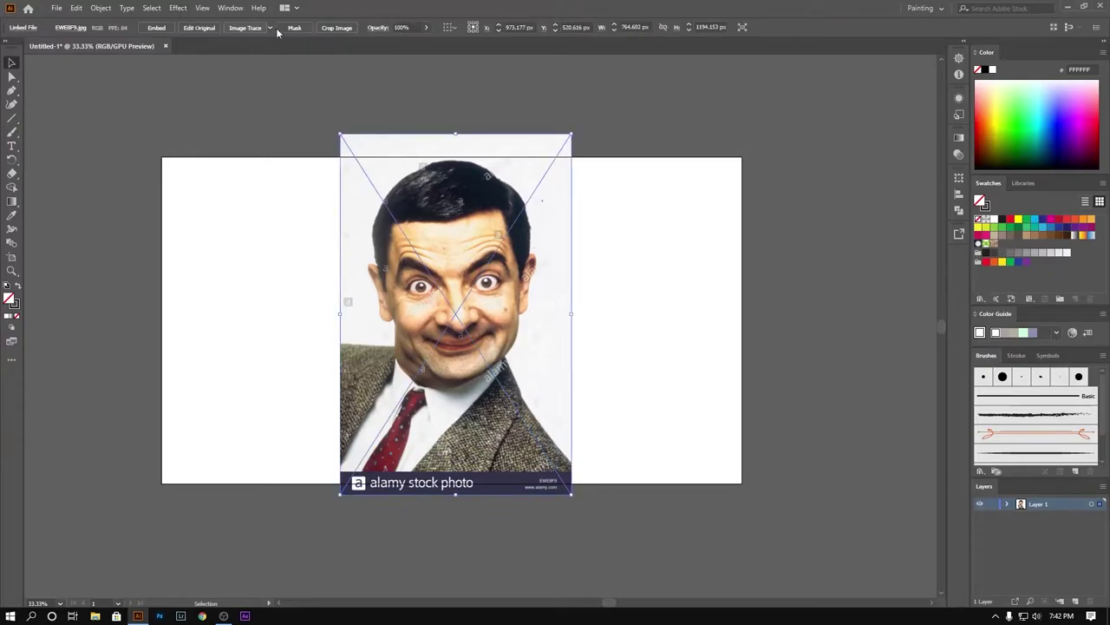
{"action": "left_click", "coordinate": [422, 28]}
{"action": "left_click_drag", "start_coordinate": [425, 42], "coordinate": [410, 42]}
{"action": "left_click", "coordinate": [915, 457]}
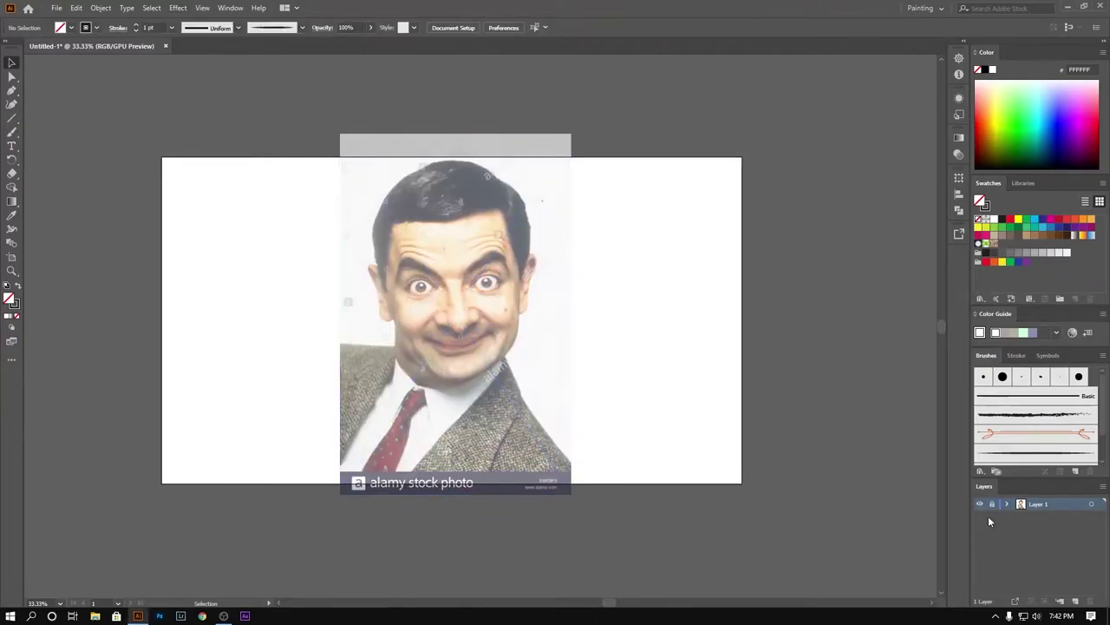
Step: Add a new layer above the photo and name it 'Basic lines'
{"action": "left_click", "coordinate": [1075, 601]}
{"action": "double_click", "coordinate": [1041, 505]}
{"action": "type", "text": "Basic lines"}
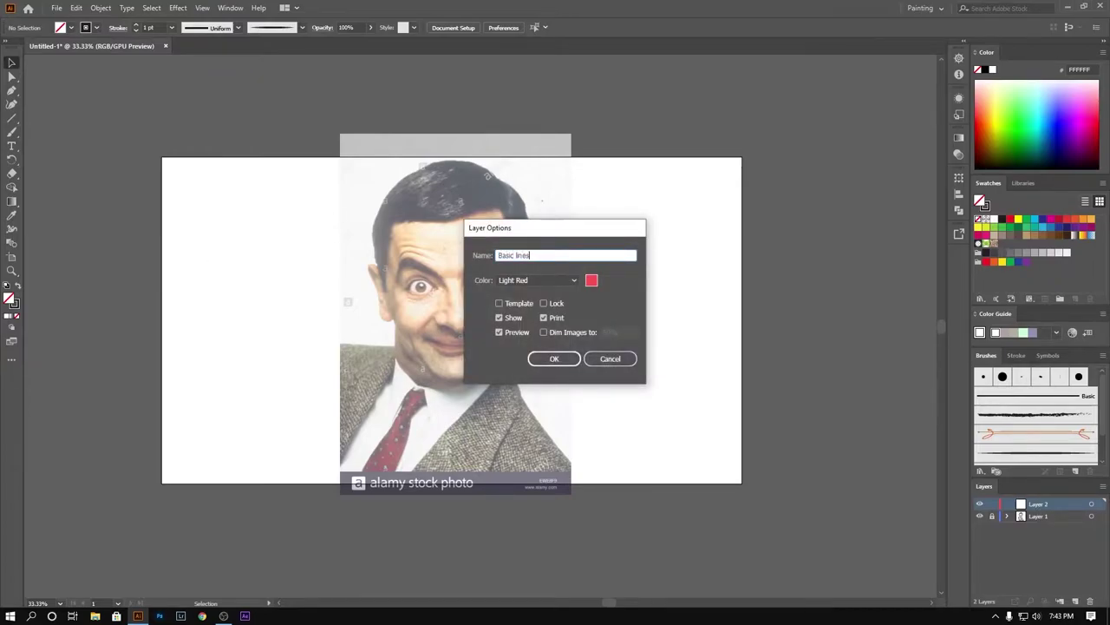
{"action": "key", "text": "Return"}
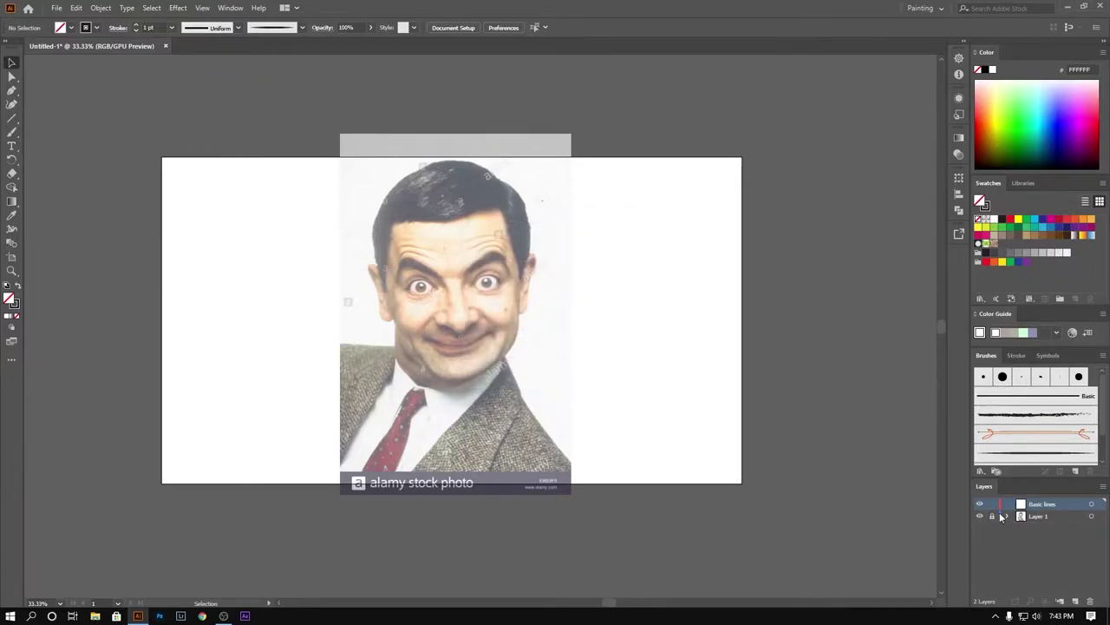
Step: Zoom in over the face and bring up the Paintbrush tool options
{"action": "scroll", "coordinate": [363, 312], "scroll_direction": "up", "scroll_amount": 2}
{"action": "left_click_drag", "start_coordinate": [293, 273], "coordinate": [299, 320]}
{"action": "key", "text": "b"}
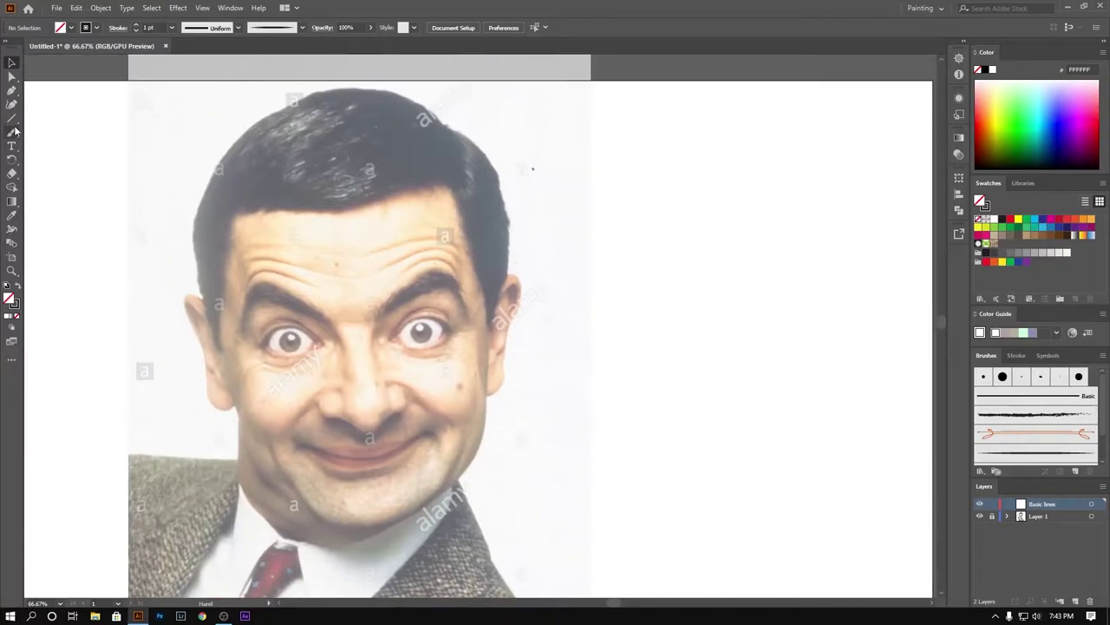
{"action": "key", "text": "Return"}
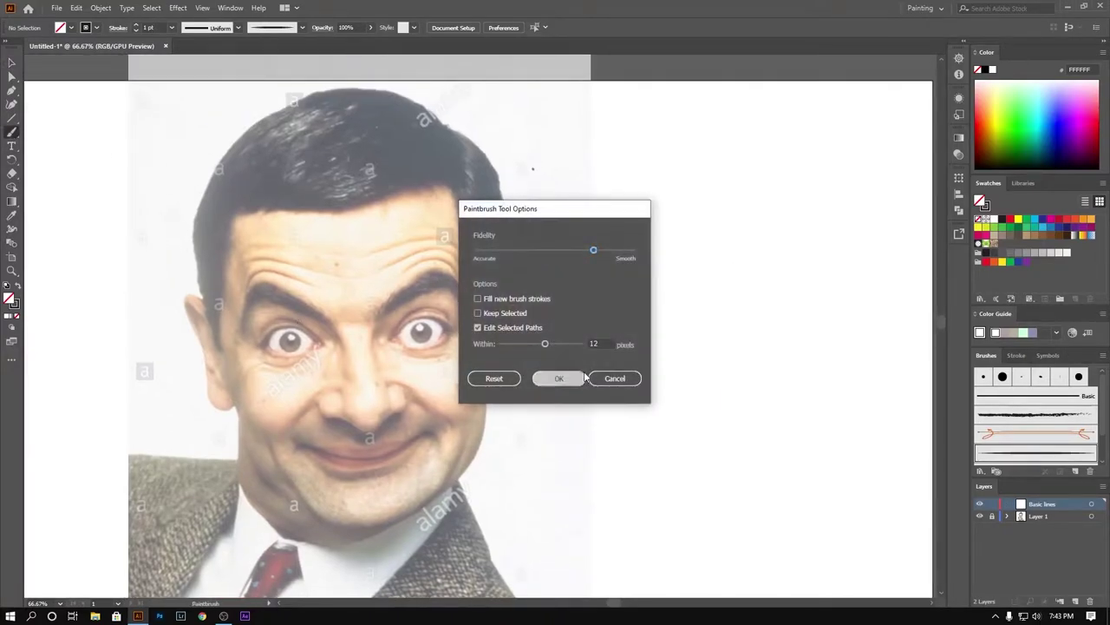
Step: Confirm the paintbrush settings and trace tapered strokes along both eyebrows
{"action": "left_click", "coordinate": [559, 377]}
{"action": "scroll", "coordinate": [313, 282], "scroll_direction": "up", "scroll_amount": 2}
{"action": "scroll", "coordinate": [240, 323], "scroll_direction": "up", "scroll_amount": 1}
{"action": "left_click_drag", "start_coordinate": [295, 272], "coordinate": [446, 322]}
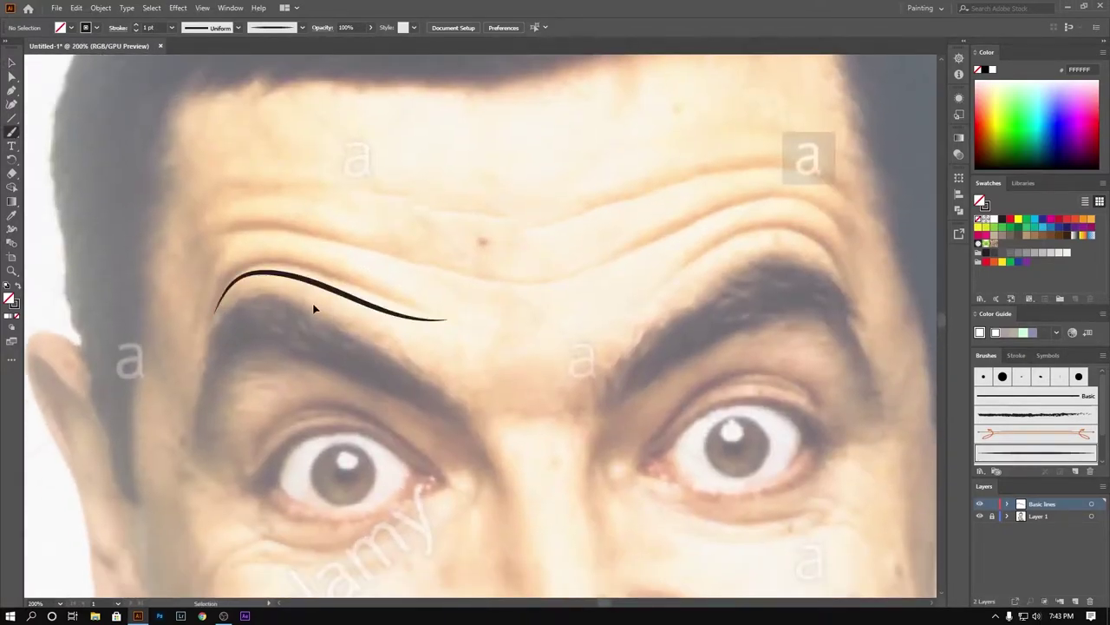
{"action": "key", "text": "ctrl+z"}
{"action": "left_click_drag", "start_coordinate": [214, 309], "coordinate": [436, 309]}
{"action": "left_click_drag", "start_coordinate": [768, 224], "coordinate": [615, 321]}
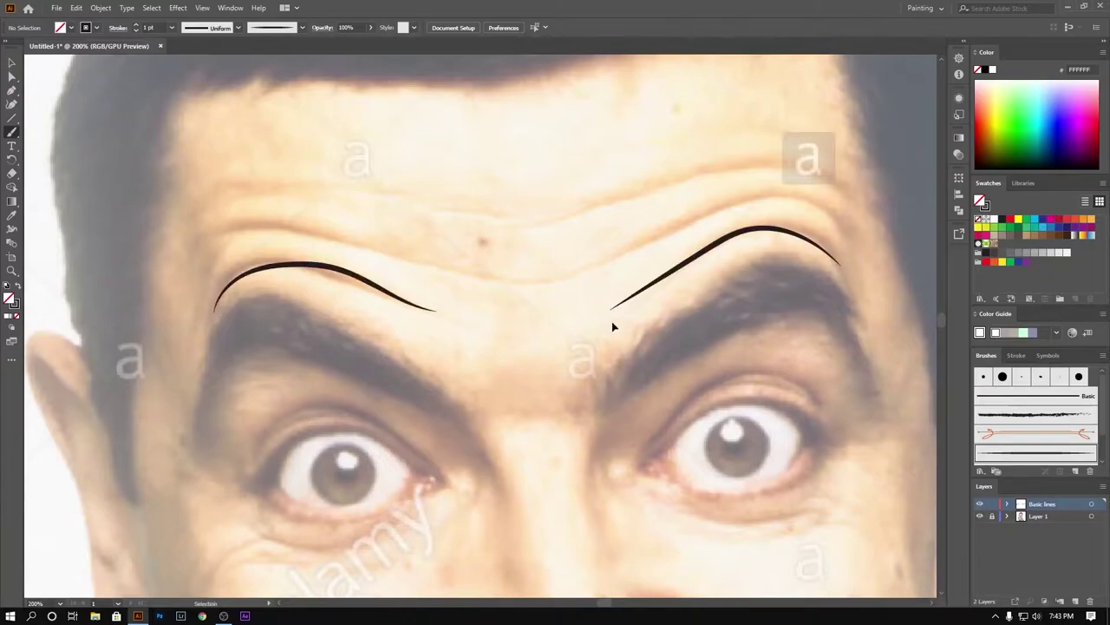
{"action": "key", "text": "ctrl+z"}
{"action": "left_click_drag", "start_coordinate": [856, 285], "coordinate": [615, 312]}
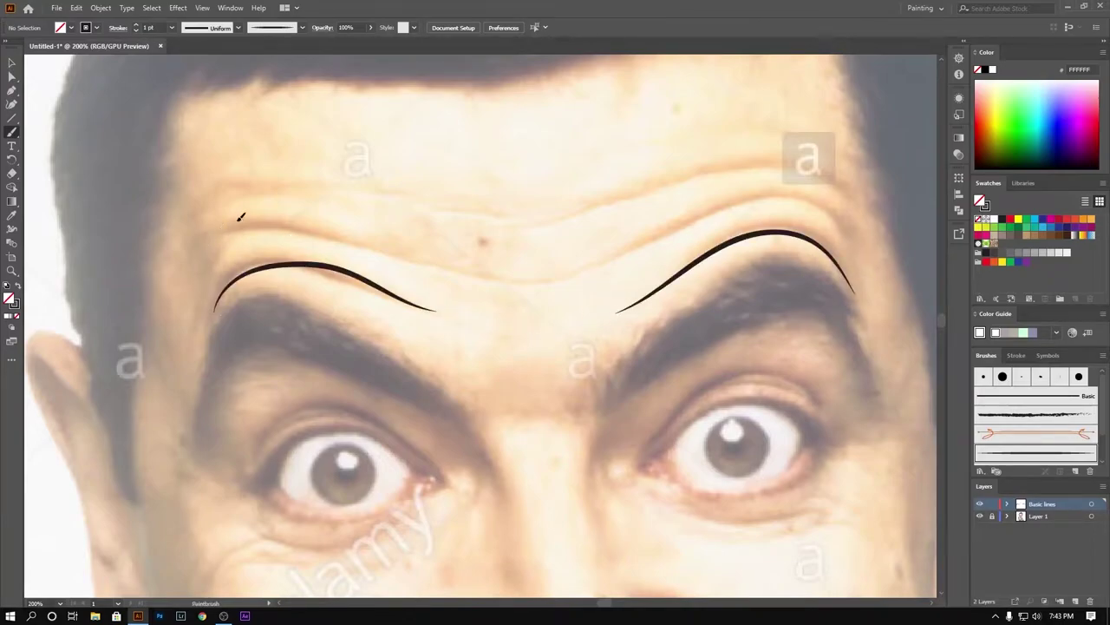
Step: Trace several forehead wrinkle lines above the left and right brows
{"action": "left_click_drag", "start_coordinate": [201, 243], "coordinate": [508, 278]}
{"action": "left_click_drag", "start_coordinate": [646, 243], "coordinate": [881, 270]}
{"action": "key", "text": "ctrl+z"}
{"action": "left_click_drag", "start_coordinate": [831, 213], "coordinate": [793, 199]}
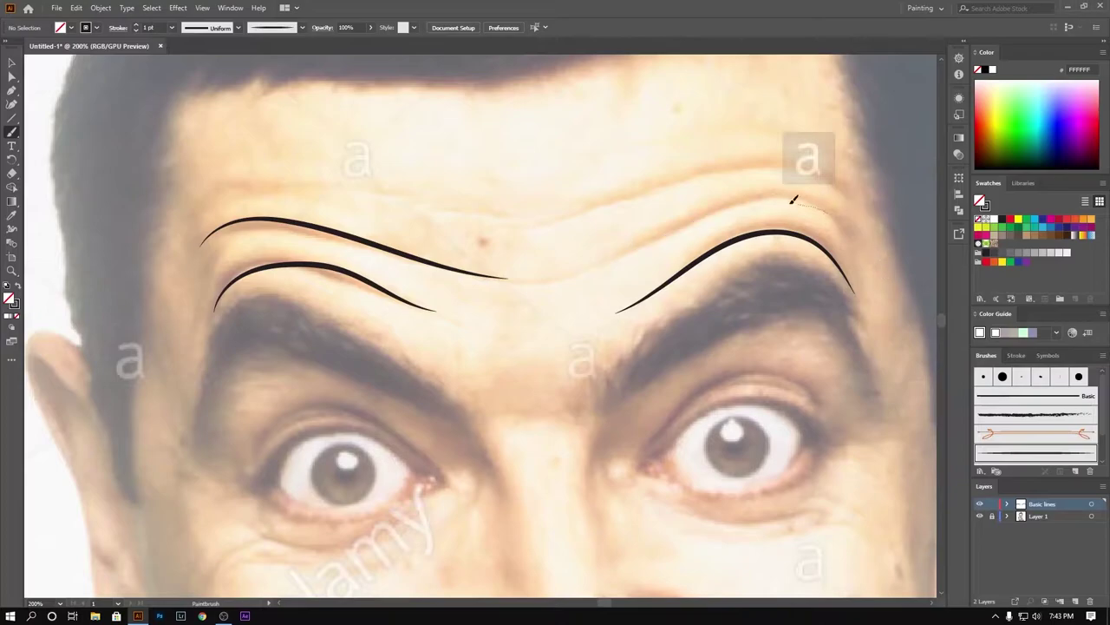
{"action": "mouse_move", "coordinate": [862, 265]}
{"action": "left_mouse_down"}
{"action": "mouse_move", "coordinate": [786, 189]}
{"action": "mouse_move", "coordinate": [582, 269]}
{"action": "left_mouse_up"}
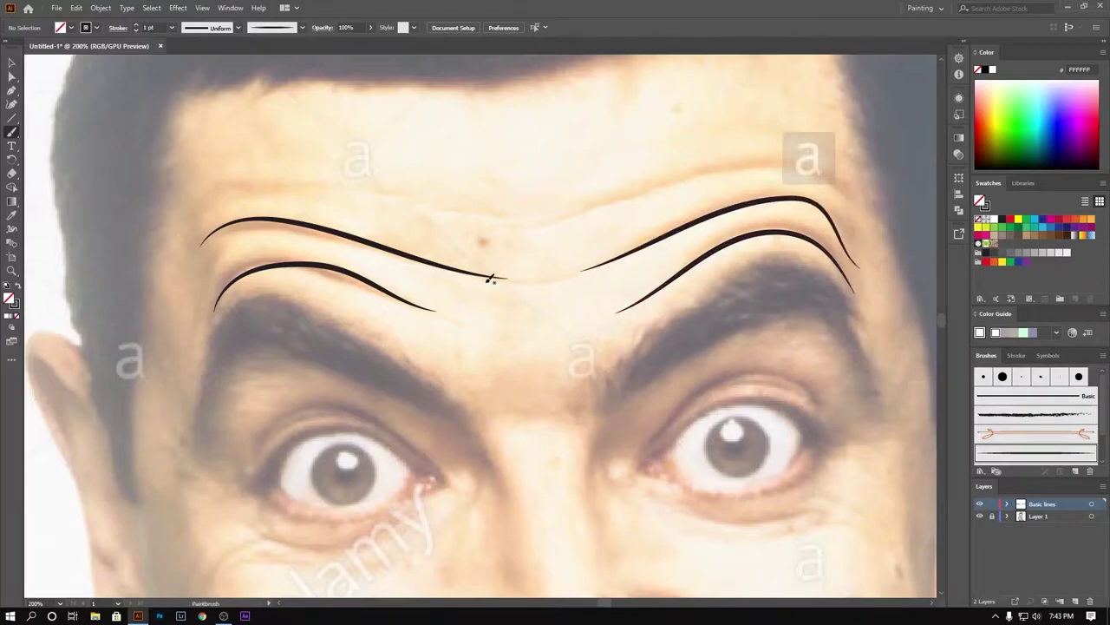
{"action": "mouse_move", "coordinate": [192, 209]}
{"action": "left_mouse_down"}
{"action": "mouse_move", "coordinate": [248, 322]}
{"action": "mouse_move", "coordinate": [443, 323]}
{"action": "mouse_move", "coordinate": [619, 305]}
{"action": "left_mouse_up"}
{"action": "scroll", "coordinate": [792, 283], "scroll_direction": "right", "scroll_amount": 3}
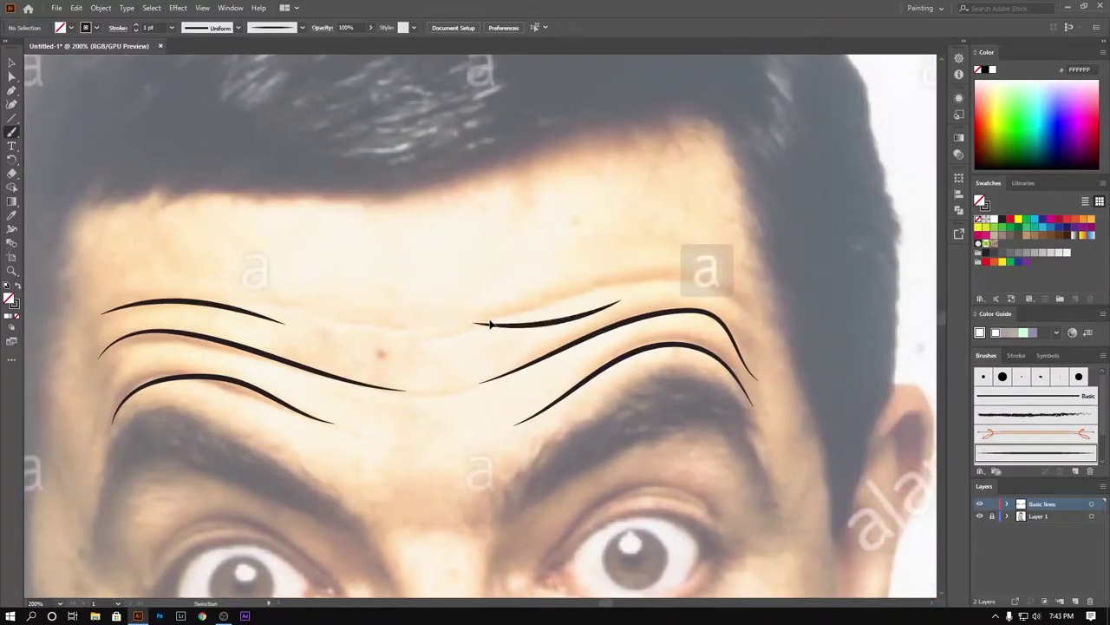
{"action": "key", "text": "ctrl+z"}
{"action": "left_click_drag", "start_coordinate": [501, 324], "coordinate": [751, 307]}
{"action": "scroll", "coordinate": [789, 326], "scroll_direction": "down", "scroll_amount": 4}
Step: Reduce the brush stroke to 0.75 pt and trace the upper eyelid crease
{"action": "scroll", "coordinate": [657, 384], "scroll_direction": "up", "scroll_amount": 2}
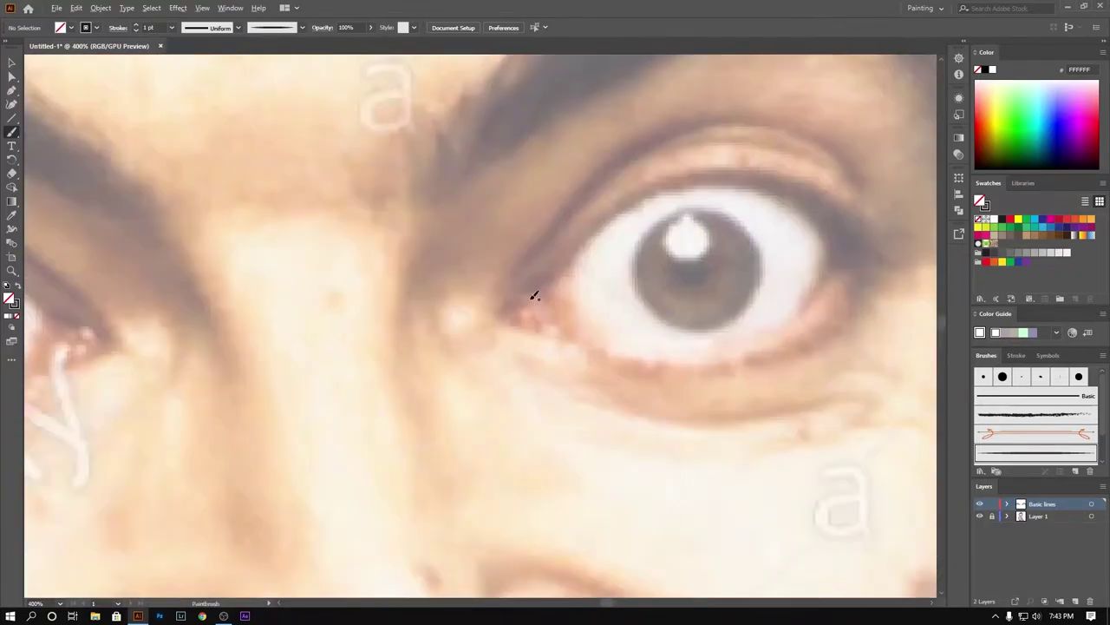
{"action": "left_click_drag", "start_coordinate": [439, 336], "coordinate": [744, 178]}
{"action": "key", "text": "ctrl+z"}
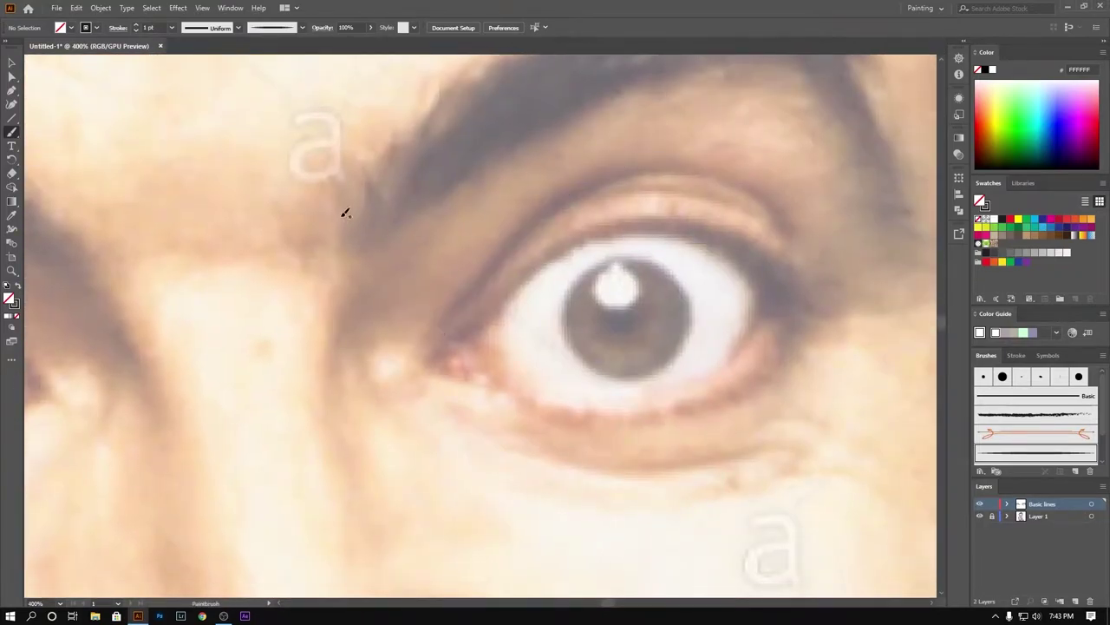
{"action": "left_click", "coordinate": [136, 30]}
{"action": "scroll", "coordinate": [228, 285], "scroll_direction": "up", "scroll_amount": 3}
{"action": "scroll", "coordinate": [228, 285], "scroll_direction": "right", "scroll_amount": 2}
{"action": "left_click_drag", "start_coordinate": [373, 427], "coordinate": [637, 291]}
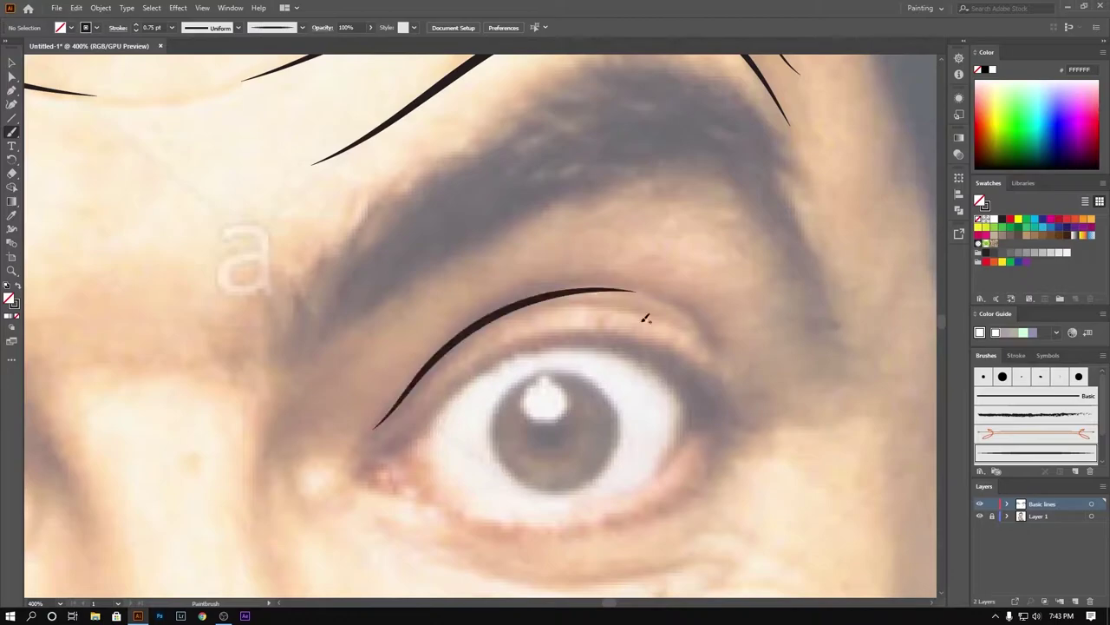
{"action": "left_click_drag", "start_coordinate": [719, 347], "coordinate": [590, 304]}
Step: Trace the lines under the eyes and the under-eye bags
{"action": "scroll", "coordinate": [395, 357], "scroll_direction": "down", "scroll_amount": 3}
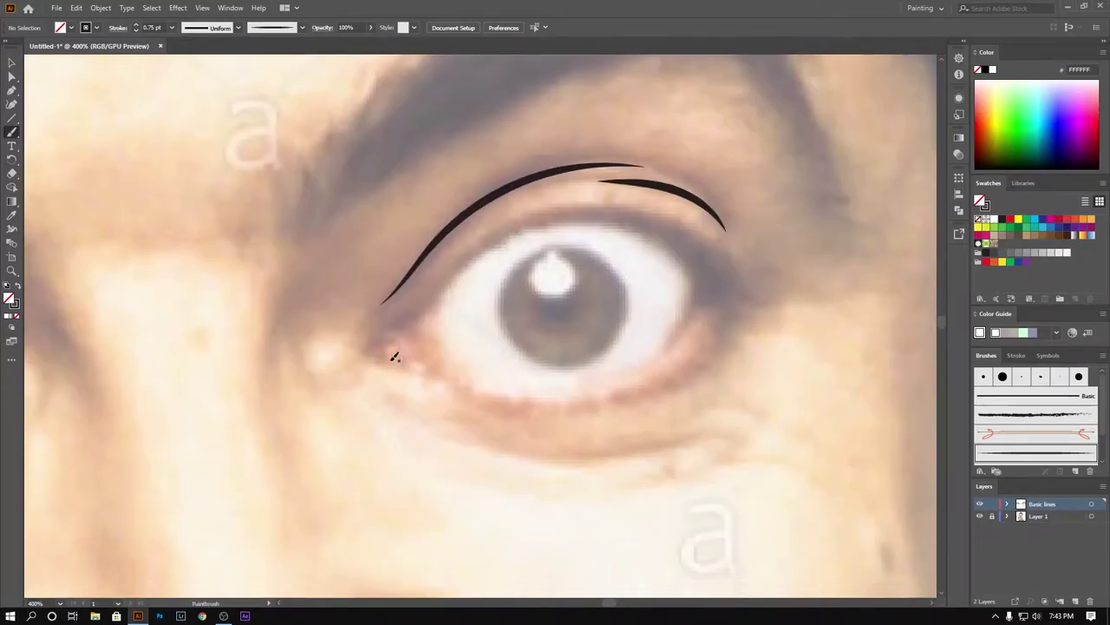
{"action": "left_click_drag", "start_coordinate": [514, 446], "coordinate": [737, 449]}
{"action": "scroll", "coordinate": [541, 382], "scroll_direction": "down", "scroll_amount": 3}
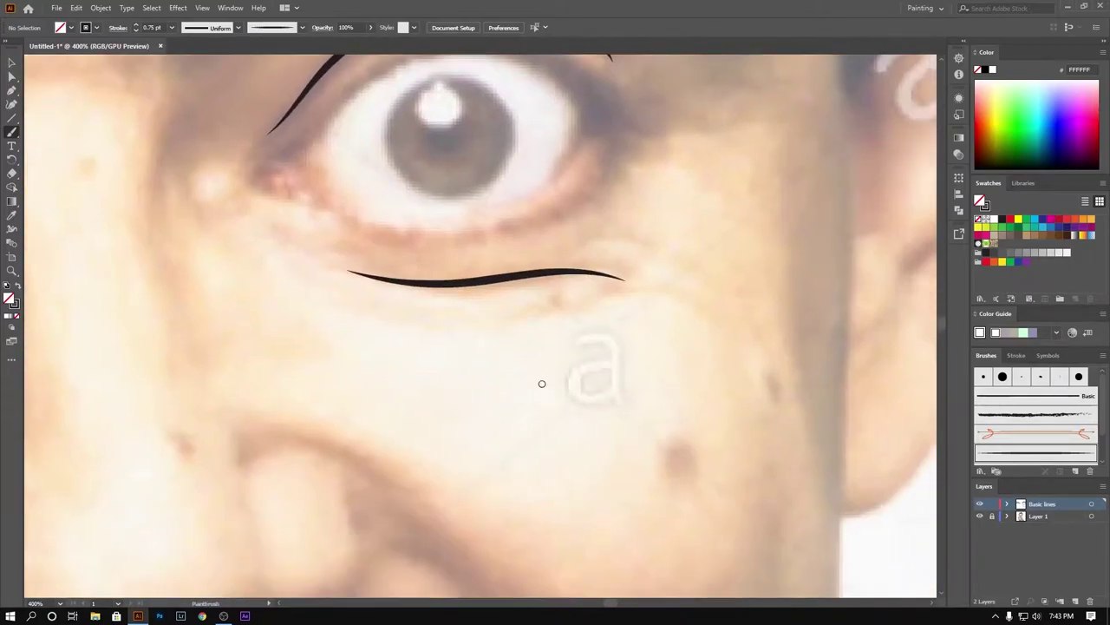
{"action": "scroll", "coordinate": [547, 350], "scroll_direction": "left", "scroll_amount": 5}
{"action": "scroll", "coordinate": [608, 348], "scroll_direction": "left", "scroll_amount": 1}
{"action": "left_click_drag", "start_coordinate": [384, 328], "coordinate": [381, 330]}
{"action": "key", "text": "ctrl+minus"}
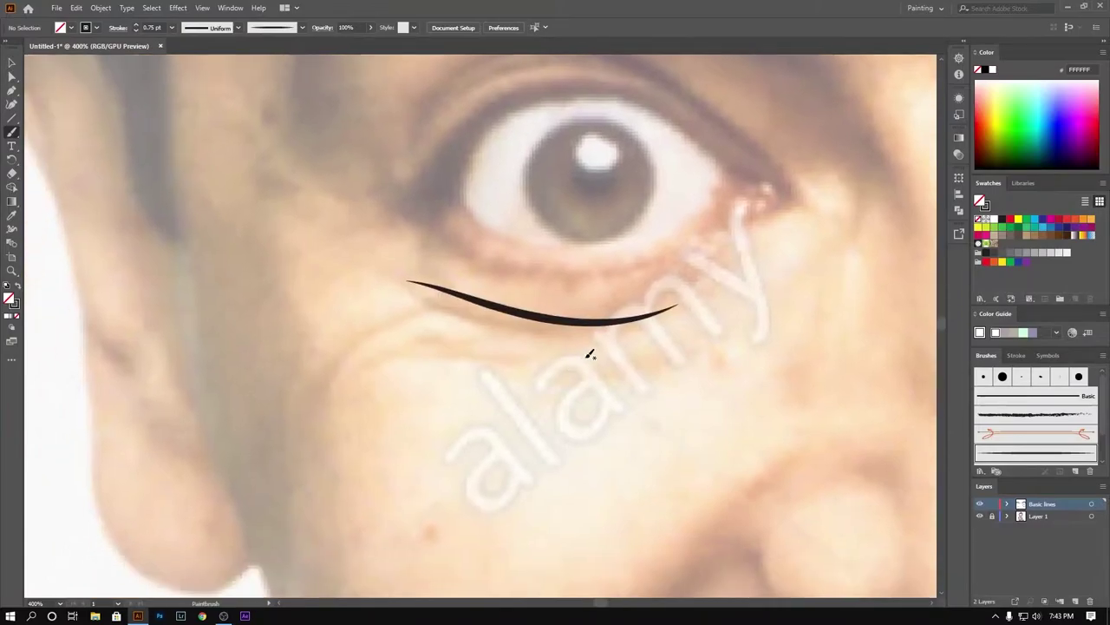
{"action": "left_click_drag", "start_coordinate": [372, 367], "coordinate": [508, 340]}
Step: Draw the other eye's upper eyelid line and a cheek fold beside the nose
{"action": "scroll", "coordinate": [504, 385], "scroll_direction": "up", "scroll_amount": 5}
{"action": "scroll", "coordinate": [330, 428], "scroll_direction": "right", "scroll_amount": 3}
{"action": "left_click_drag", "start_coordinate": [329, 428], "coordinate": [413, 407]}
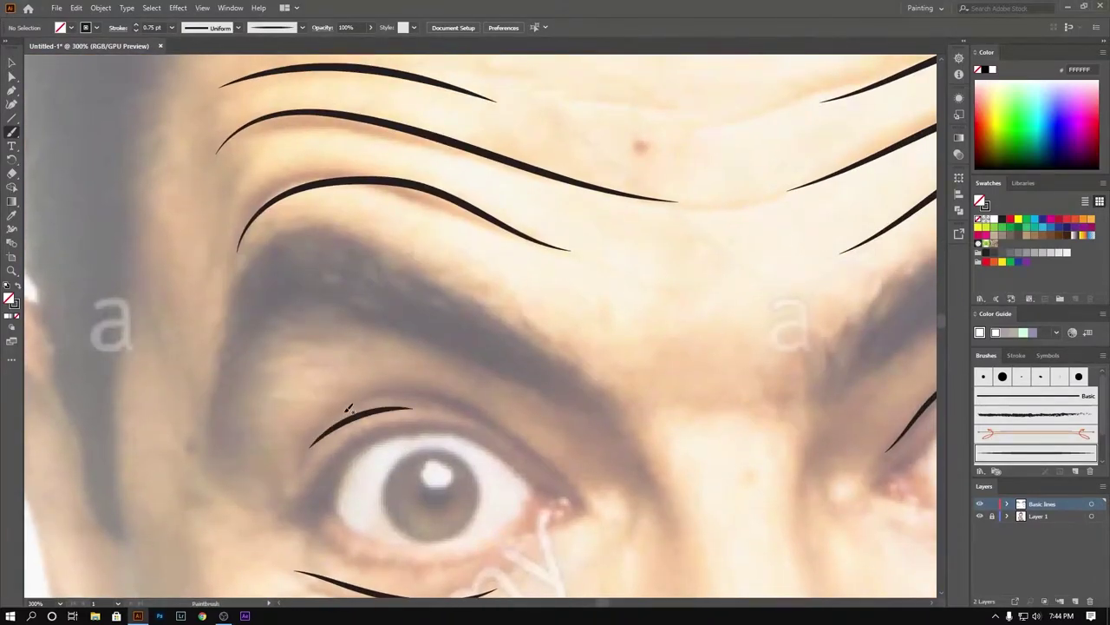
{"action": "left_click_drag", "start_coordinate": [329, 429], "coordinate": [568, 473]}
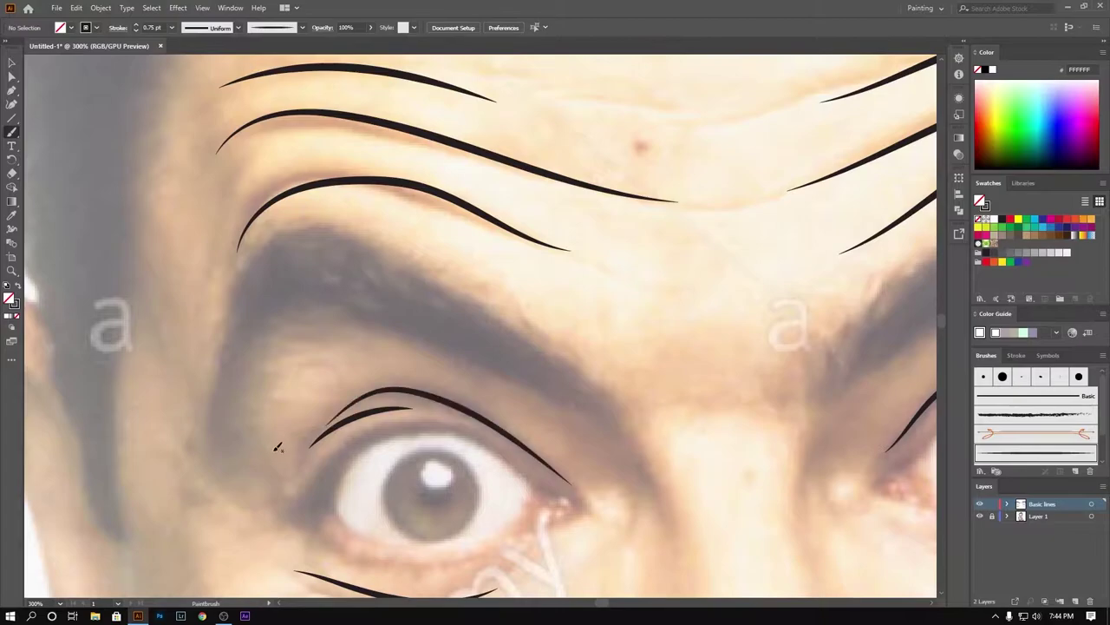
{"action": "scroll", "coordinate": [523, 329], "scroll_direction": "down", "scroll_amount": 6}
{"action": "scroll", "coordinate": [565, 190], "scroll_direction": "down", "scroll_amount": 1}
Step: Paint the smile curve beside the nose and a fold line down the cheek
{"action": "scroll", "coordinate": [457, 329], "scroll_direction": "right", "scroll_amount": 3}
{"action": "scroll", "coordinate": [457, 329], "scroll_direction": "up", "scroll_amount": 1}
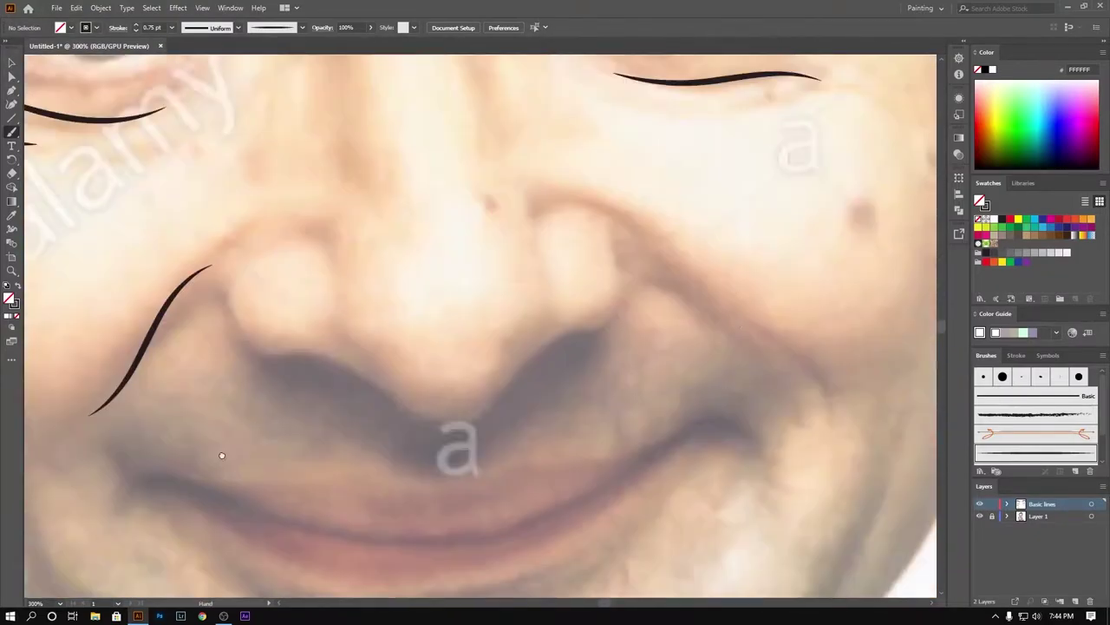
{"action": "scroll", "coordinate": [372, 253], "scroll_direction": "right", "scroll_amount": 2}
{"action": "scroll", "coordinate": [372, 253], "scroll_direction": "up", "scroll_amount": 1}
{"action": "mouse_move", "coordinate": [368, 254]}
{"action": "left_mouse_down"}
{"action": "mouse_move", "coordinate": [501, 290]}
{"action": "mouse_move", "coordinate": [623, 418]}
{"action": "mouse_move", "coordinate": [633, 279]}
{"action": "left_mouse_up"}
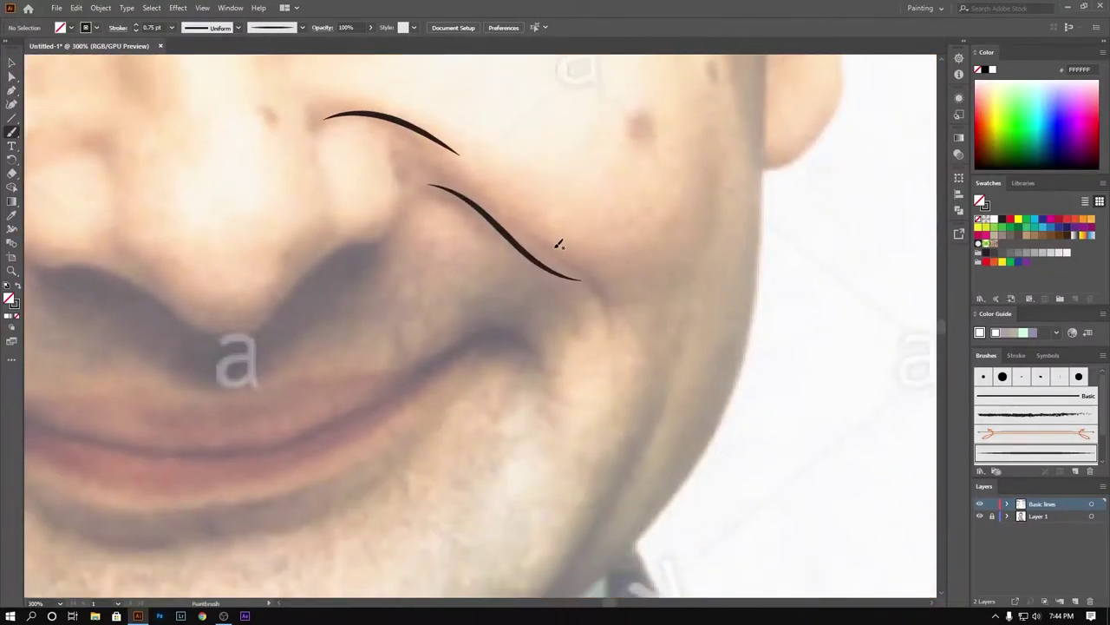
{"action": "left_click_drag", "start_coordinate": [565, 255], "coordinate": [600, 359]}
{"action": "key", "text": "ctrl+z"}
{"action": "scroll", "coordinate": [335, 290], "scroll_direction": "left", "scroll_amount": 3}
{"action": "scroll", "coordinate": [335, 289], "scroll_direction": "down", "scroll_amount": 1}
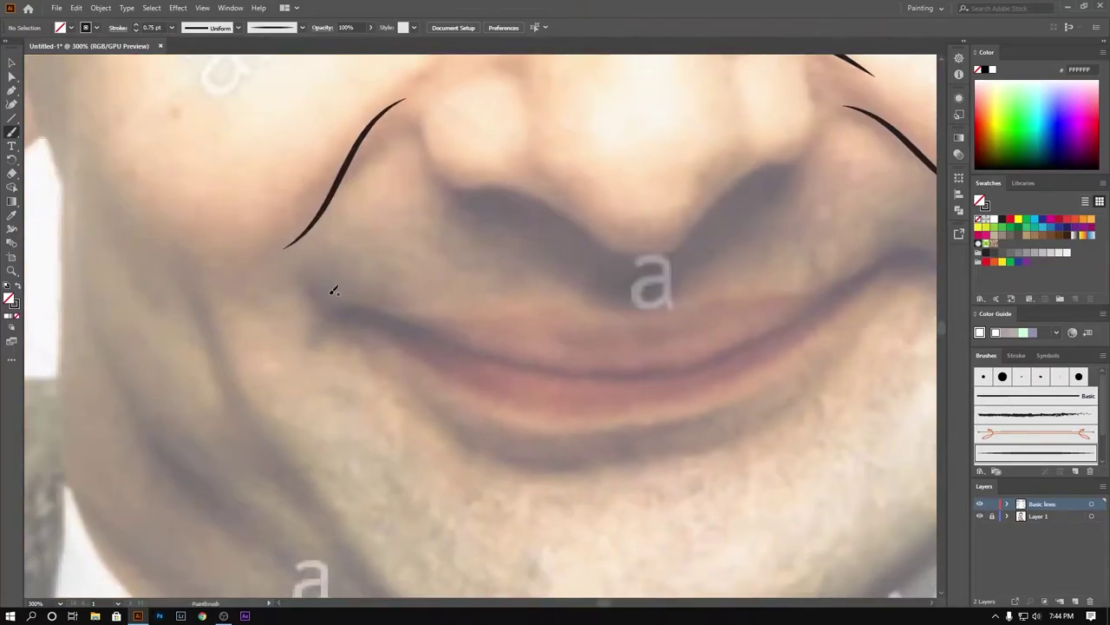
{"action": "scroll", "coordinate": [433, 199], "scroll_direction": "left", "scroll_amount": 3}
{"action": "scroll", "coordinate": [434, 199], "scroll_direction": "down", "scroll_amount": 1}
{"action": "left_click_drag", "start_coordinate": [421, 195], "coordinate": [541, 396]}
{"action": "key", "text": "ctrl+z"}
{"action": "left_click_drag", "start_coordinate": [416, 183], "coordinate": [527, 390]}
Step: Trace the jaw edge, undoing and redrawing strokes that miss
{"action": "scroll", "coordinate": [476, 169], "scroll_direction": "down", "scroll_amount": 3}
{"action": "scroll", "coordinate": [476, 170], "scroll_direction": "right", "scroll_amount": 1}
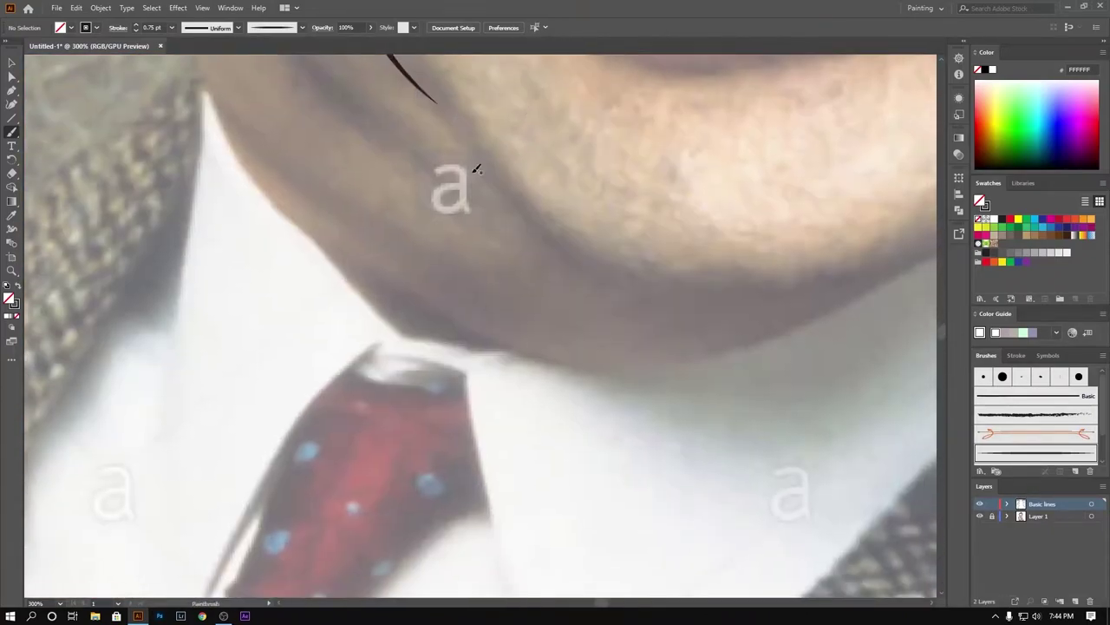
{"action": "left_click_drag", "start_coordinate": [686, 279], "coordinate": [436, 106]}
{"action": "key", "text": "ctrl+z"}
{"action": "scroll", "coordinate": [538, 285], "scroll_direction": "down", "scroll_amount": 1}
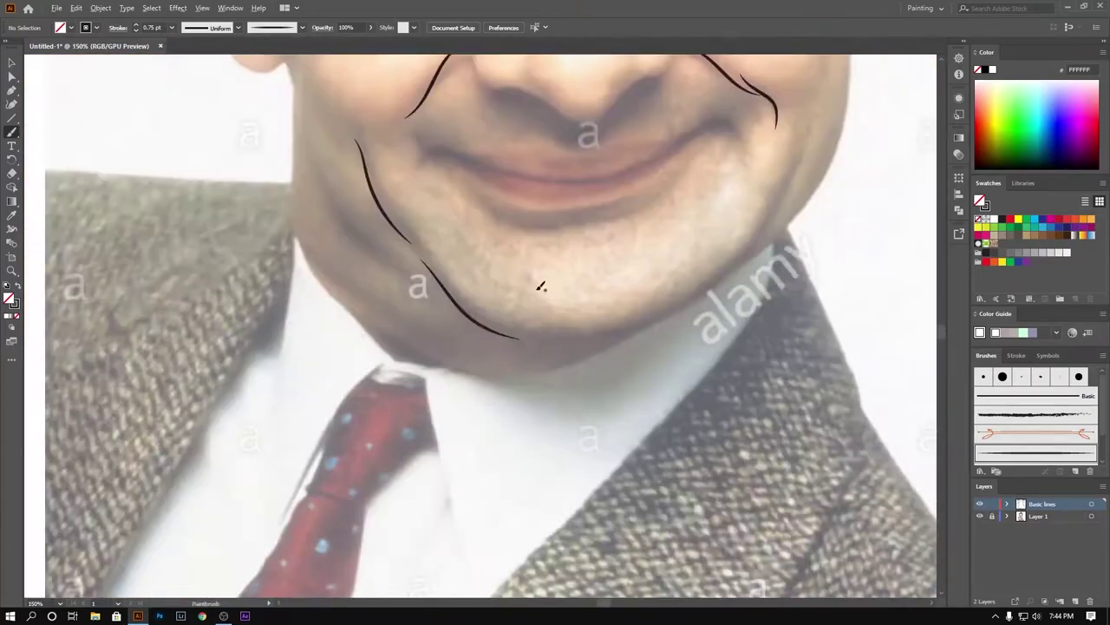
{"action": "scroll", "coordinate": [444, 295], "scroll_direction": "up", "scroll_amount": 1}
{"action": "left_click_drag", "start_coordinate": [632, 371], "coordinate": [248, 220]}
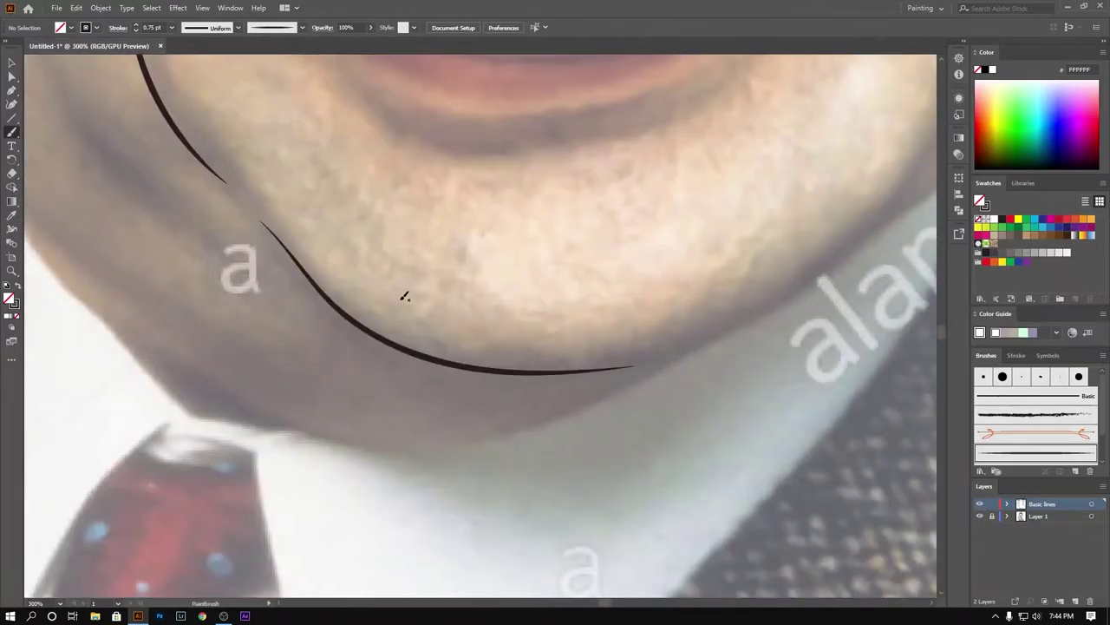
{"action": "key", "text": "ctrl+z"}
{"action": "scroll", "coordinate": [578, 409], "scroll_direction": "left", "scroll_amount": 2}
{"action": "scroll", "coordinate": [231, 161], "scroll_direction": "up", "scroll_amount": 1}
{"action": "mouse_move", "coordinate": [228, 165]}
{"action": "left_mouse_down"}
{"action": "mouse_move", "coordinate": [391, 337]}
{"action": "mouse_move", "coordinate": [573, 306]}
{"action": "mouse_move", "coordinate": [453, 248]}
{"action": "left_mouse_up"}
{"action": "key", "text": "ctrl+z"}
{"action": "key", "text": "ctrl+z"}
{"action": "key", "text": "ctrl+z"}
{"action": "mouse_move", "coordinate": [577, 332]}
{"action": "left_mouse_down"}
{"action": "mouse_move", "coordinate": [420, 137]}
{"action": "mouse_move", "coordinate": [553, 283]}
{"action": "left_mouse_up"}
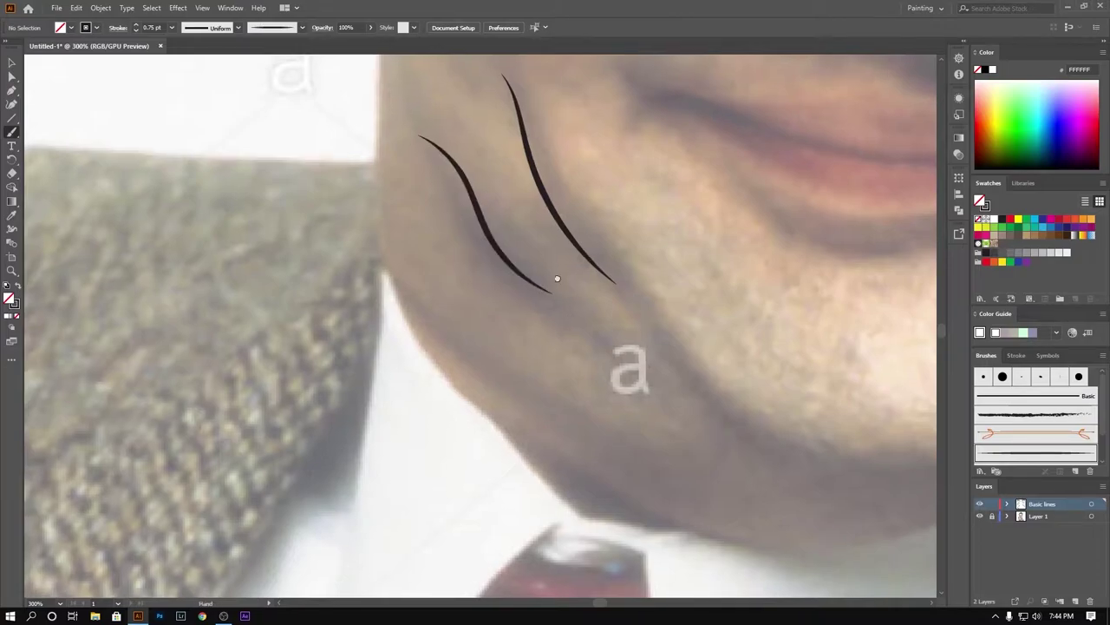
Step: Add a cheek fold near the jaw and raise the brush weight to 1 pt
{"action": "scroll", "coordinate": [491, 255], "scroll_direction": "left", "scroll_amount": 1}
{"action": "left_click_drag", "start_coordinate": [483, 248], "coordinate": [659, 361]}
{"action": "scroll", "coordinate": [177, 267], "scroll_direction": "right", "scroll_amount": 5}
{"action": "scroll", "coordinate": [177, 267], "scroll_direction": "down", "scroll_amount": 2}
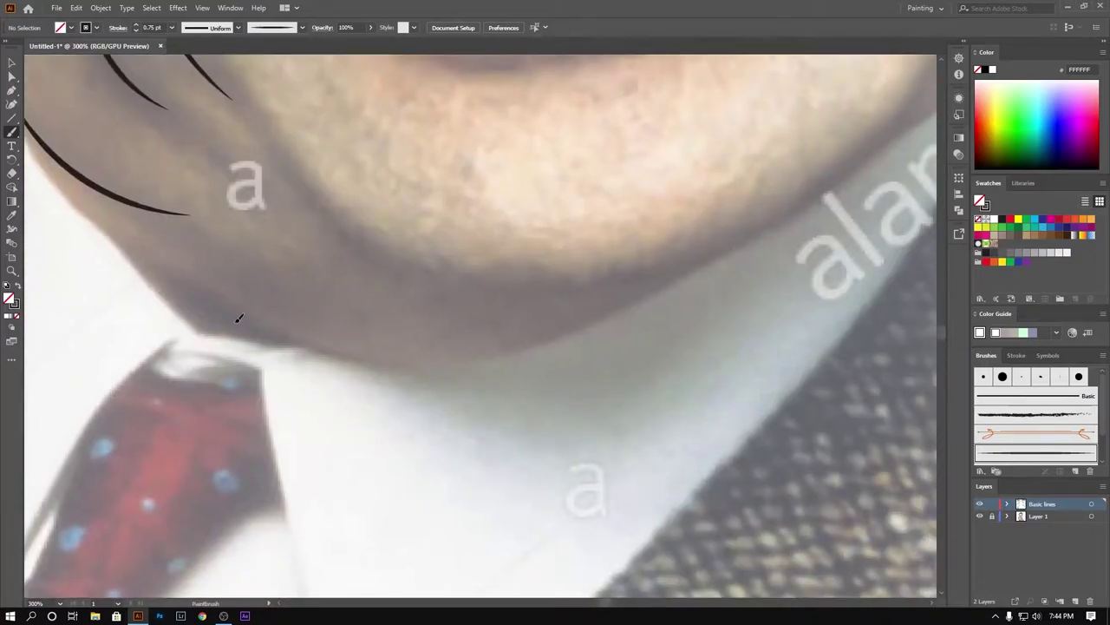
{"action": "left_click_drag", "start_coordinate": [436, 359], "coordinate": [143, 253]}
{"action": "key", "text": "ctrl+z"}
{"action": "left_click", "coordinate": [136, 26]}
{"action": "scroll", "coordinate": [151, 250], "scroll_direction": "left", "scroll_amount": 1}
{"action": "scroll", "coordinate": [152, 250], "scroll_direction": "up", "scroll_amount": 1}
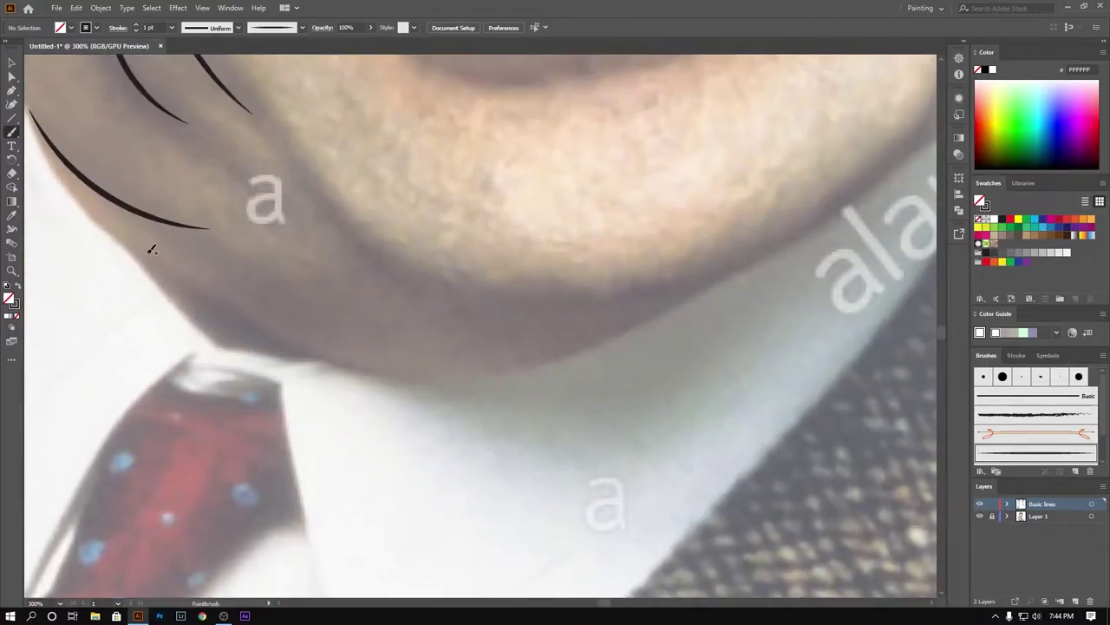
Step: Extend the jawline brush stroke from under the chin up the right cheek toward the ear
{"action": "left_click_drag", "start_coordinate": [713, 270], "coordinate": [156, 347]}
{"action": "scroll", "coordinate": [282, 425], "scroll_direction": "right", "scroll_amount": 4}
{"action": "scroll", "coordinate": [283, 424], "scroll_direction": "up", "scroll_amount": 1}
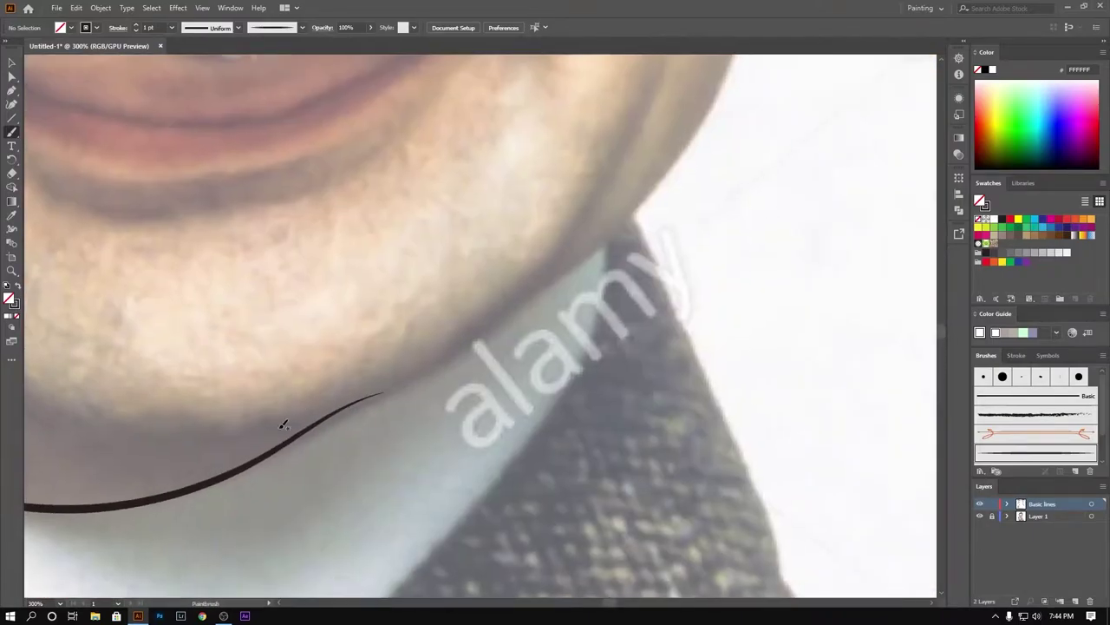
{"action": "left_click_drag", "start_coordinate": [345, 406], "coordinate": [328, 414]}
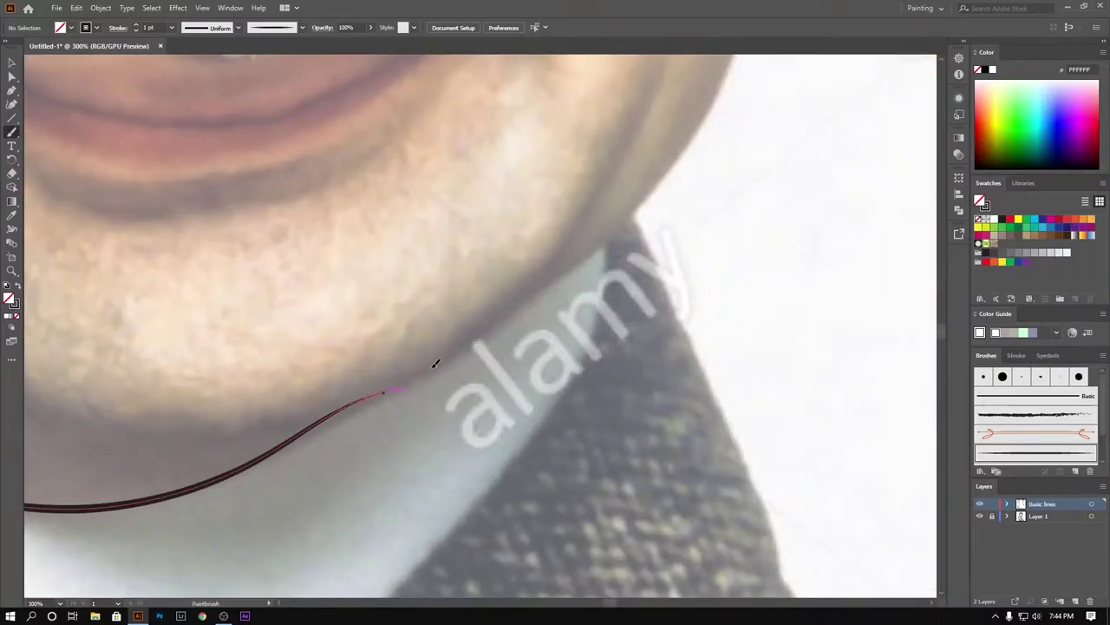
{"action": "left_click_drag", "start_coordinate": [682, 155], "coordinate": [717, 106]}
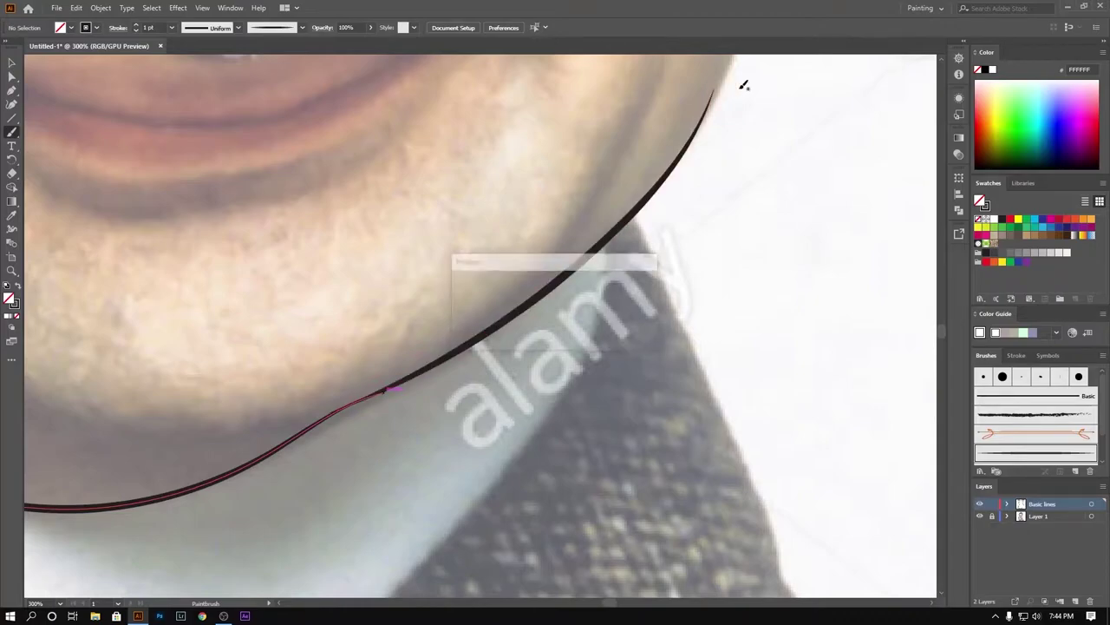
{"action": "scroll", "coordinate": [676, 78], "scroll_direction": "right", "scroll_amount": 3}
{"action": "scroll", "coordinate": [676, 78], "scroll_direction": "up", "scroll_amount": 3}
{"action": "scroll", "coordinate": [520, 243], "scroll_direction": "up", "scroll_amount": 5}
{"action": "scroll", "coordinate": [511, 221], "scroll_direction": "right", "scroll_amount": 2}
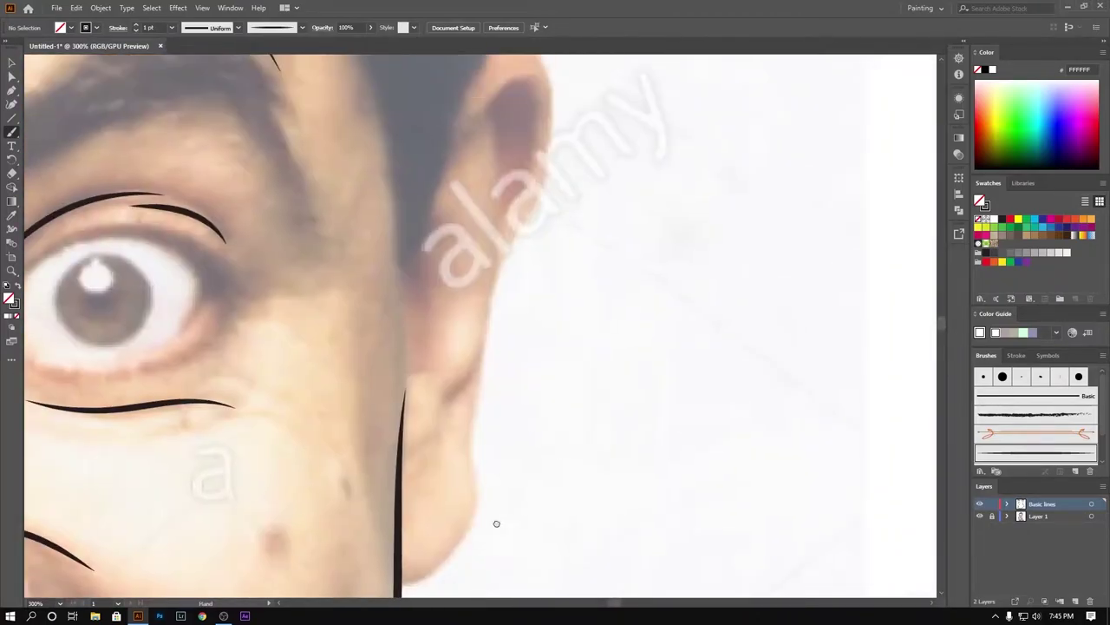
Step: Trace the ear's outer edge down to the lobe with several brush strokes
{"action": "scroll", "coordinate": [495, 520], "scroll_direction": "up", "scroll_amount": 5}
{"action": "scroll", "coordinate": [451, 178], "scroll_direction": "up", "scroll_amount": 3}
{"action": "left_click_drag", "start_coordinate": [459, 146], "coordinate": [462, 417]}
{"action": "scroll", "coordinate": [464, 436], "scroll_direction": "down", "scroll_amount": 5}
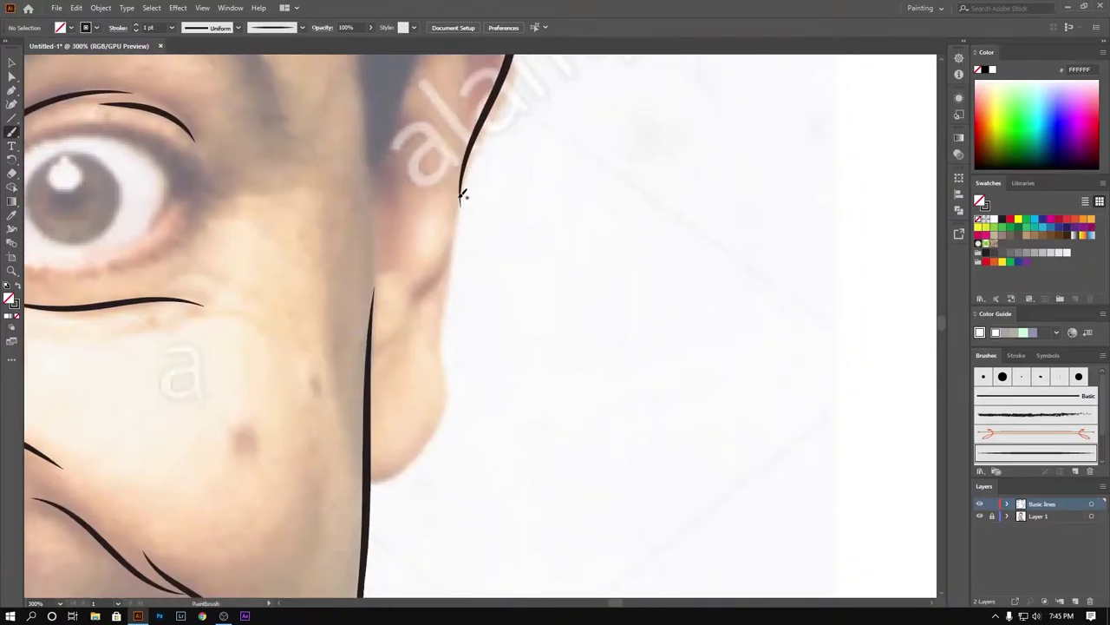
{"action": "left_click_drag", "start_coordinate": [461, 185], "coordinate": [416, 277]}
{"action": "scroll", "coordinate": [417, 277], "scroll_direction": "down", "scroll_amount": 4}
{"action": "mouse_move", "coordinate": [415, 65]}
{"action": "left_mouse_down"}
{"action": "mouse_move", "coordinate": [416, 127]}
{"action": "mouse_move", "coordinate": [343, 284]}
{"action": "left_mouse_up"}
{"action": "scroll", "coordinate": [367, 268], "scroll_direction": "up", "scroll_amount": 3}
{"action": "mouse_move", "coordinate": [380, 338]}
{"action": "left_mouse_down"}
{"action": "mouse_move", "coordinate": [387, 367]}
{"action": "mouse_move", "coordinate": [357, 386]}
{"action": "left_mouse_up"}
{"action": "scroll", "coordinate": [429, 186], "scroll_direction": "up", "scroll_amount": 2}
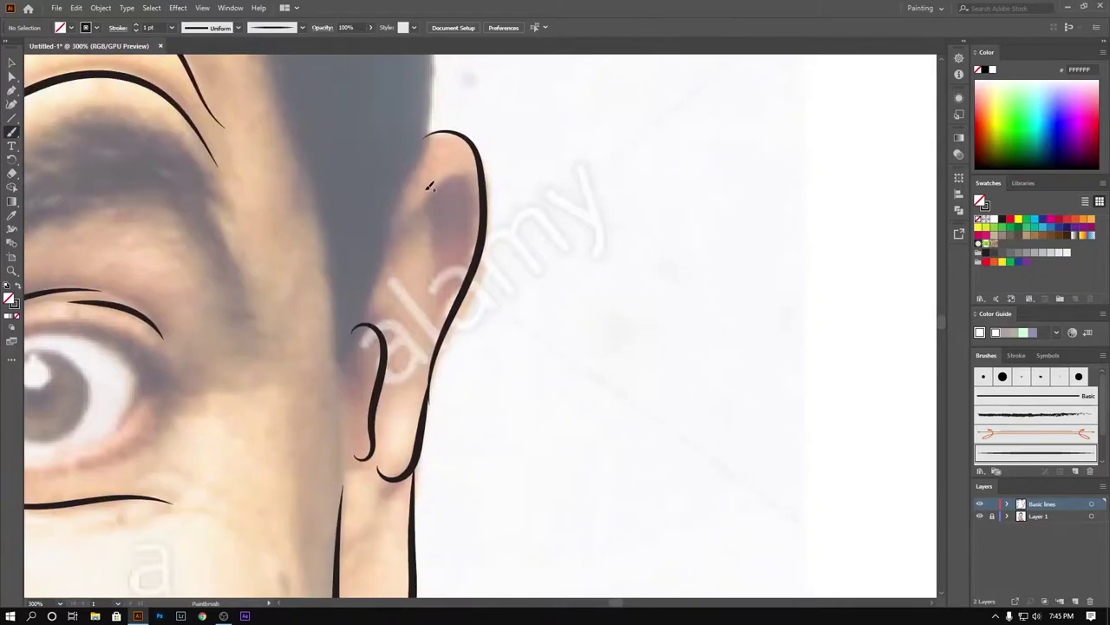
Step: Attempt the inner-ear curl three times, undoing each failed stroke
{"action": "left_click_drag", "start_coordinate": [436, 271], "coordinate": [443, 321]}
{"action": "key", "text": "ctrl+z"}
{"action": "left_click_drag", "start_coordinate": [438, 201], "coordinate": [401, 308]}
{"action": "key", "text": "ctrl+z"}
{"action": "left_click_drag", "start_coordinate": [413, 214], "coordinate": [458, 283]}
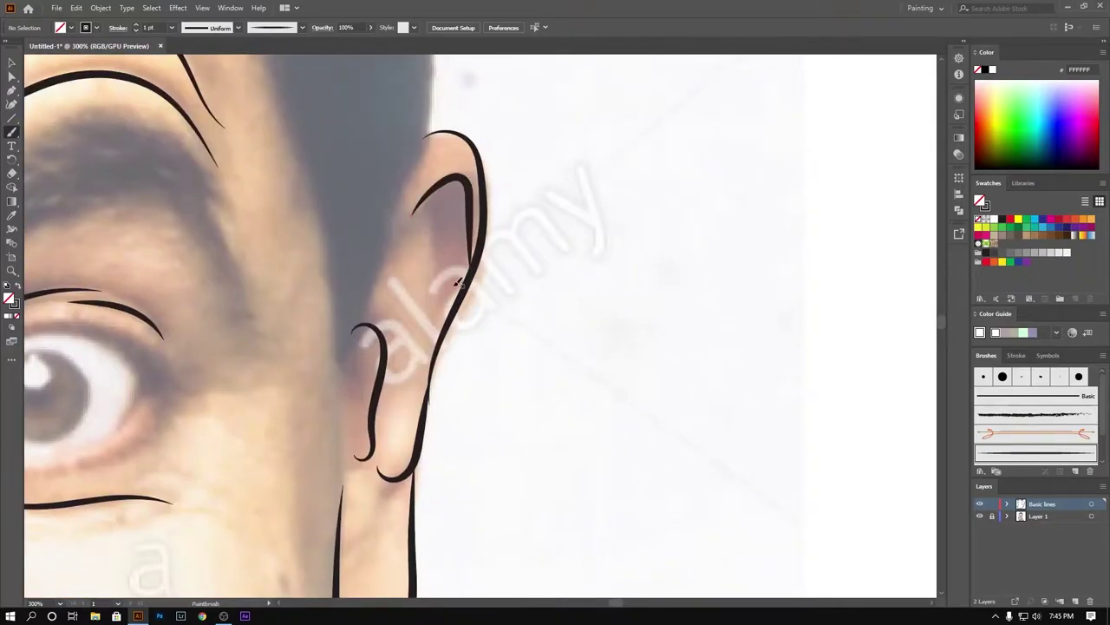
{"action": "key", "text": "ctrl+z"}
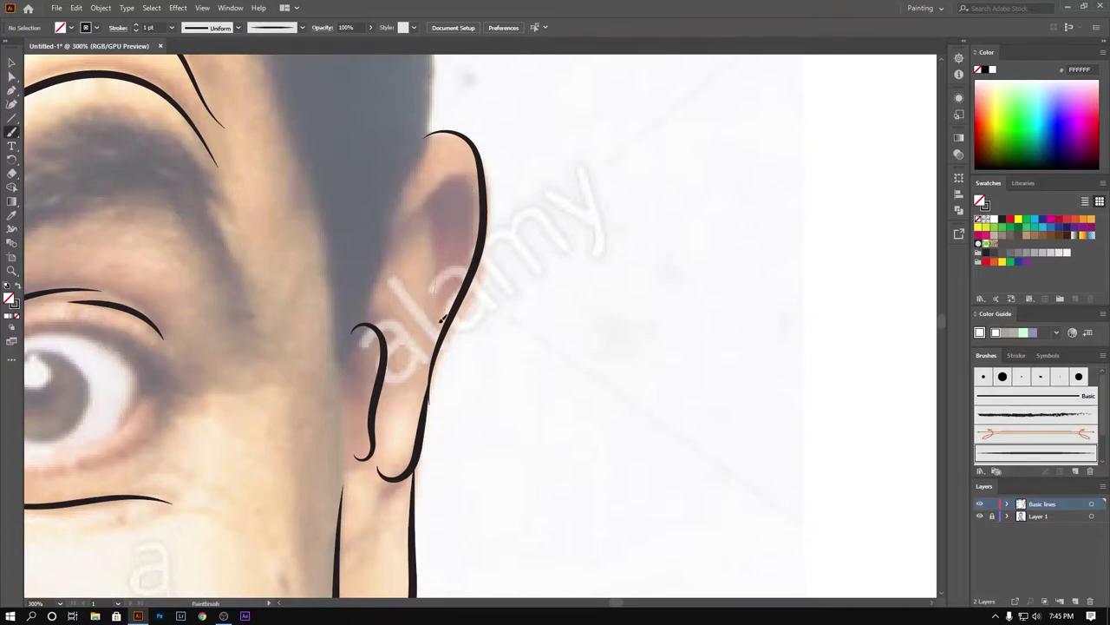
Step: Zoom out and brush the jaw outline below the chin
{"action": "key", "text": "ctrl+minus"}
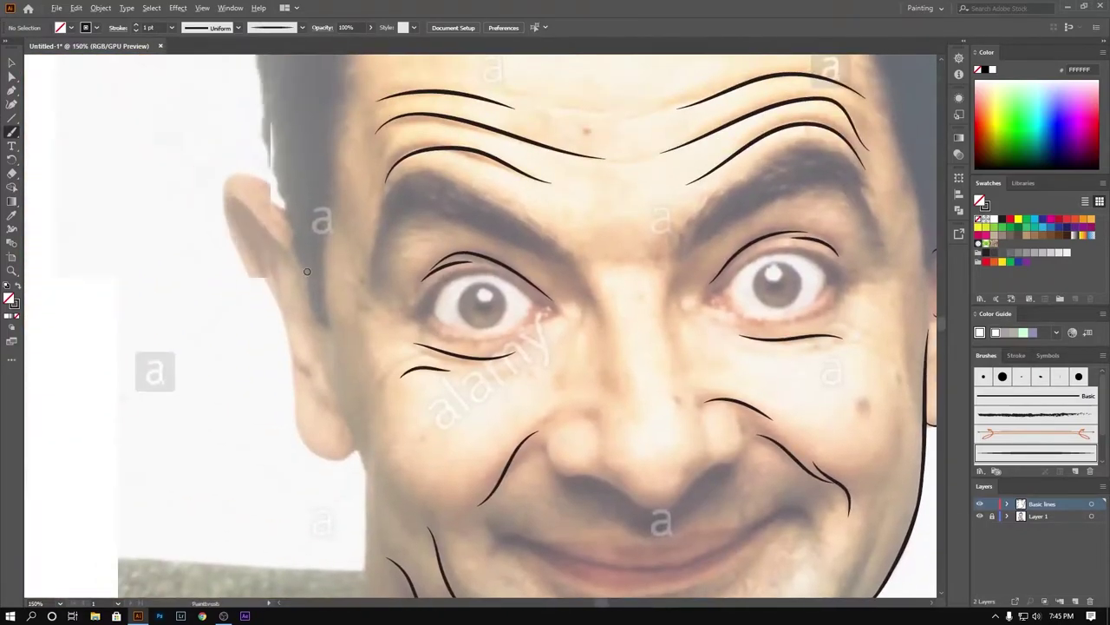
{"action": "mouse_move", "coordinate": [442, 318]}
{"action": "left_mouse_down"}
{"action": "mouse_move", "coordinate": [358, 188]}
{"action": "mouse_move", "coordinate": [336, 218]}
{"action": "left_mouse_up"}
{"action": "mouse_move", "coordinate": [368, 252]}
{"action": "left_mouse_down"}
{"action": "mouse_move", "coordinate": [404, 360]}
{"action": "mouse_move", "coordinate": [329, 147]}
{"action": "mouse_move", "coordinate": [333, 315]}
{"action": "left_mouse_up"}
Step: Brush a fold line beneath the chin and a second curve along the right jaw
{"action": "left_click_drag", "start_coordinate": [360, 365], "coordinate": [232, 240]}
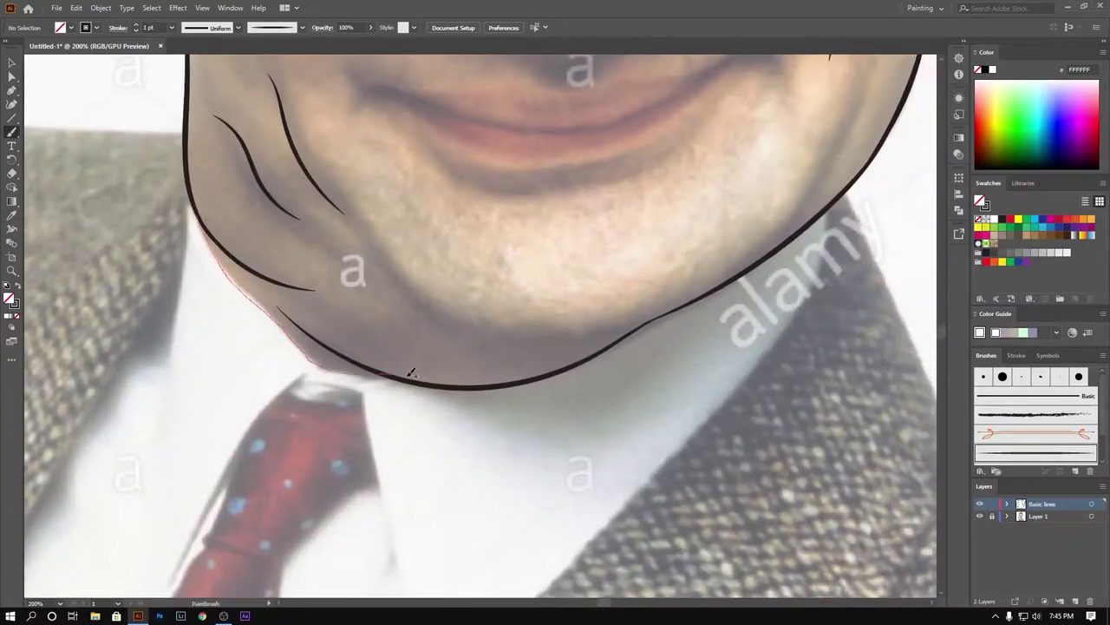
{"action": "left_click_drag", "start_coordinate": [412, 373], "coordinate": [219, 262]}
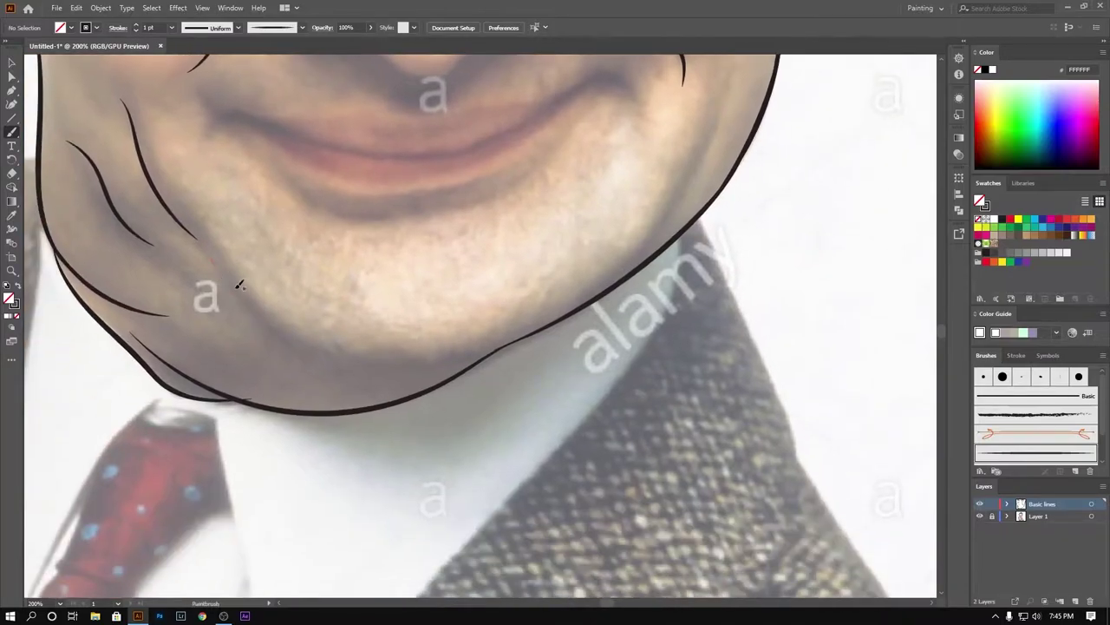
{"action": "left_click_drag", "start_coordinate": [501, 347], "coordinate": [518, 354]}
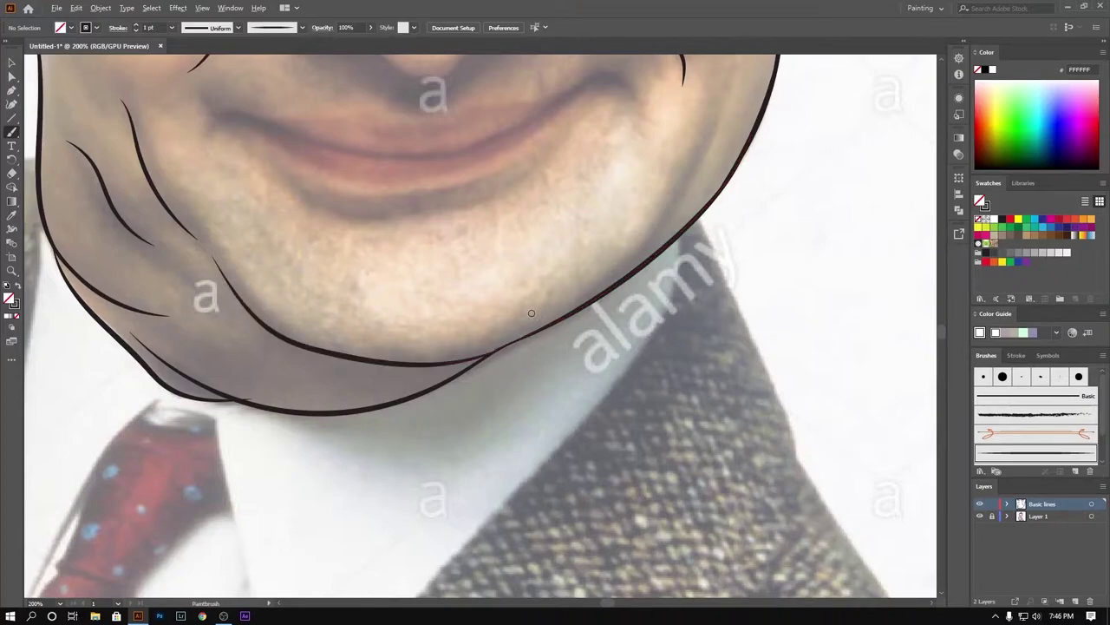
{"action": "scroll", "coordinate": [493, 348], "scroll_direction": "down", "scroll_amount": 3}
{"action": "scroll", "coordinate": [510, 158], "scroll_direction": "up", "scroll_amount": 3}
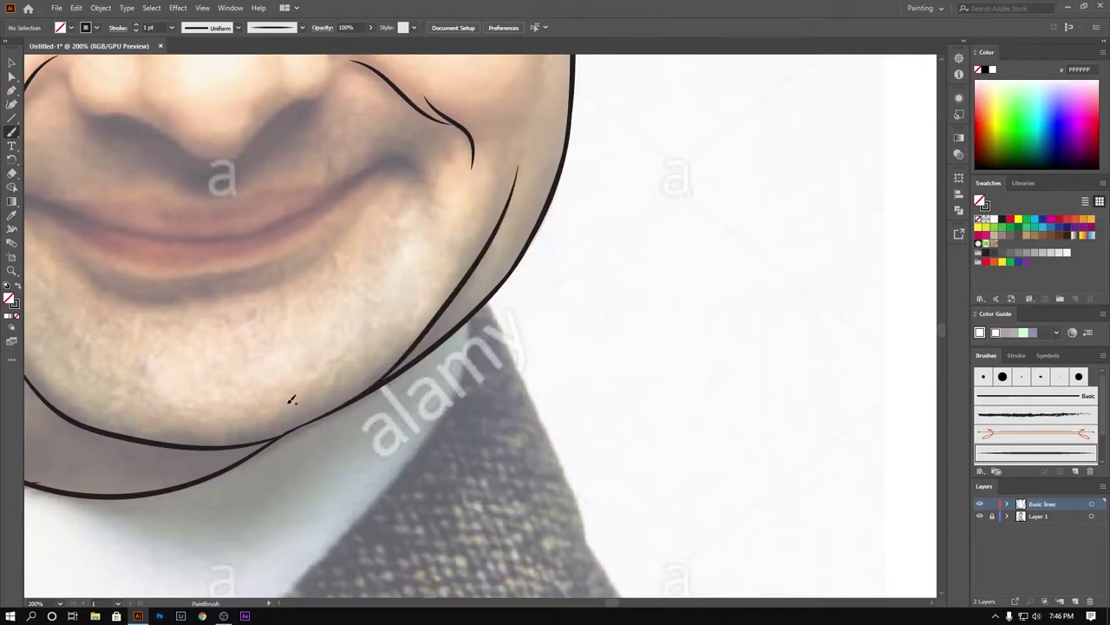
{"action": "scroll", "coordinate": [564, 419], "scroll_direction": "down", "scroll_amount": 3}
{"action": "scroll", "coordinate": [551, 444], "scroll_direction": "up", "scroll_amount": 4}
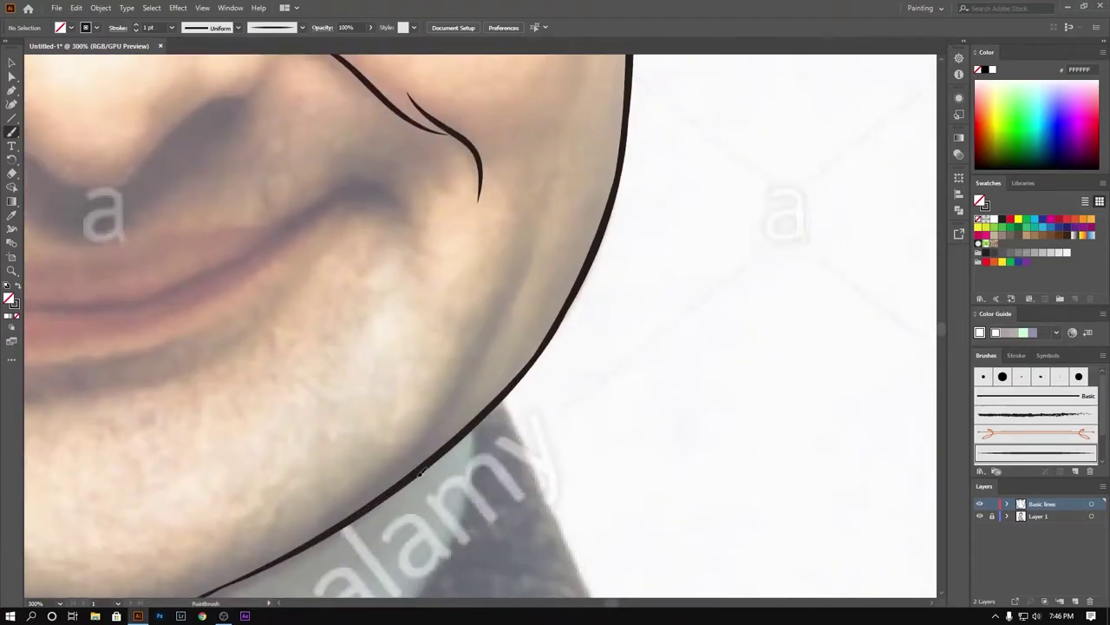
{"action": "left_click_drag", "start_coordinate": [419, 473], "coordinate": [321, 536]}
Step: At 200% zoom, trace the left ear's outer edge and lobe down to the jaw
{"action": "scroll", "coordinate": [540, 183], "scroll_direction": "down", "scroll_amount": 3}
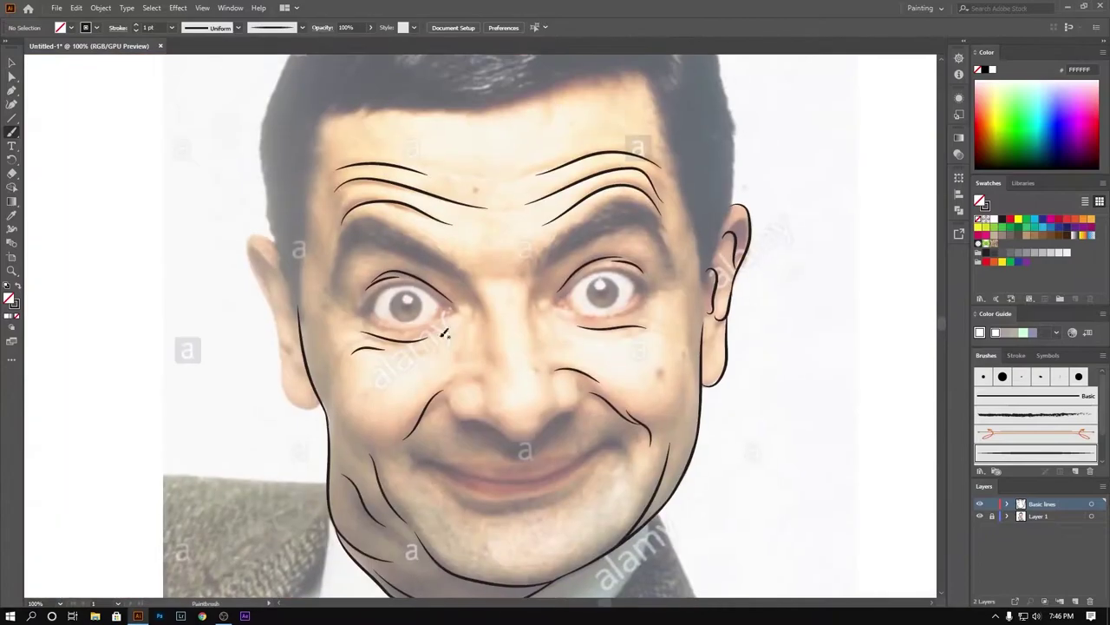
{"action": "scroll", "coordinate": [445, 334], "scroll_direction": "up", "scroll_amount": 1}
{"action": "scroll", "coordinate": [504, 309], "scroll_direction": "up", "scroll_amount": 2}
{"action": "scroll", "coordinate": [476, 174], "scroll_direction": "up", "scroll_amount": 1}
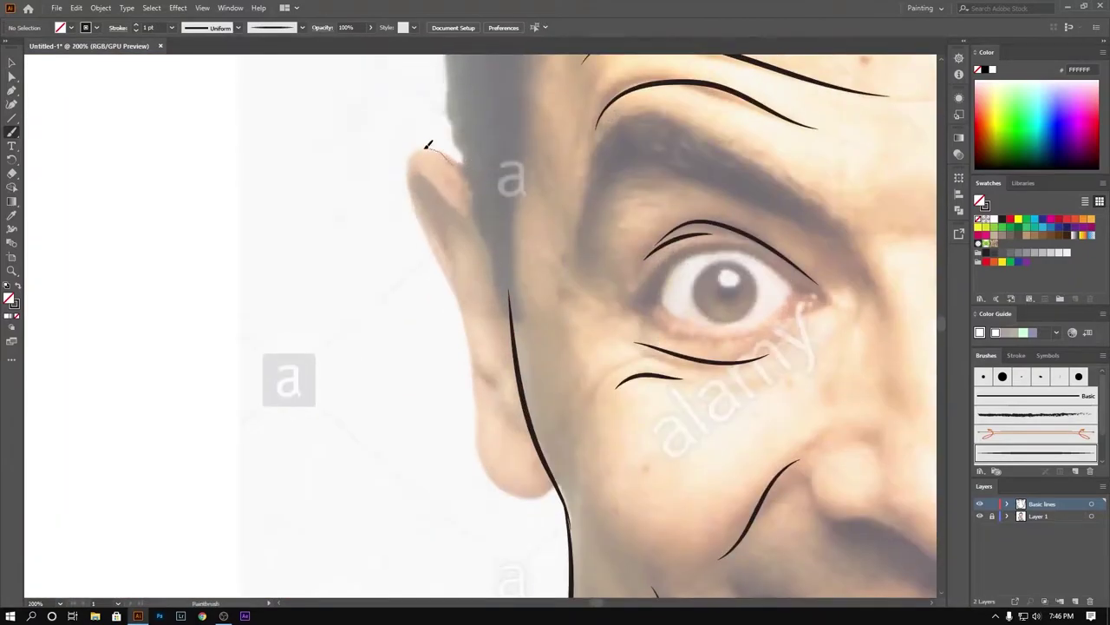
{"action": "left_click_drag", "start_coordinate": [428, 145], "coordinate": [511, 369]}
{"action": "scroll", "coordinate": [474, 347], "scroll_direction": "down", "scroll_amount": 3}
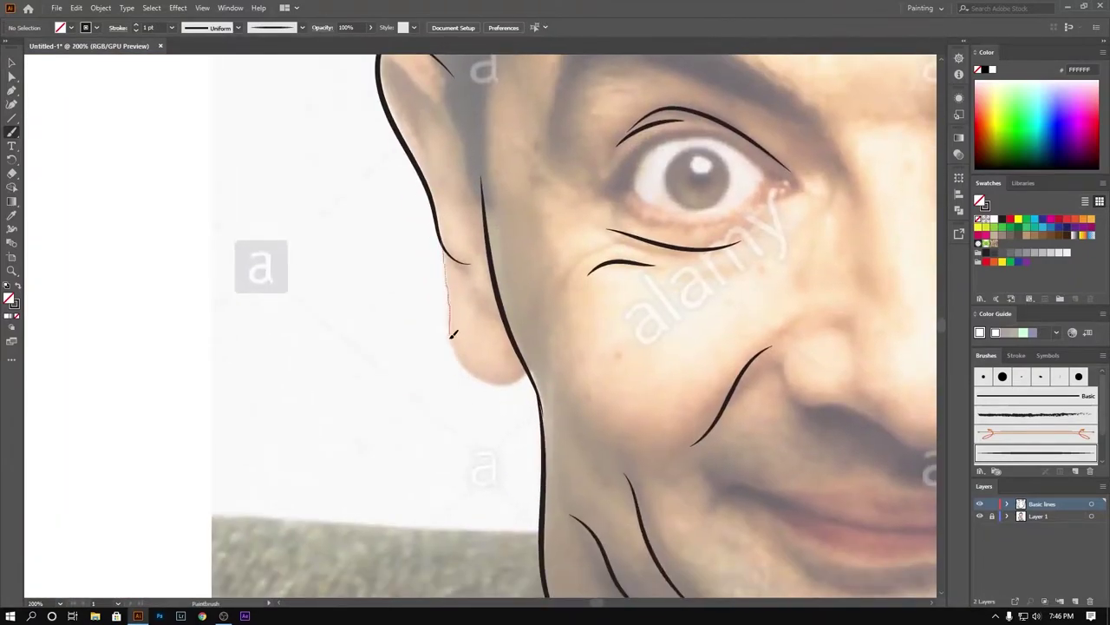
{"action": "left_click_drag", "start_coordinate": [452, 333], "coordinate": [531, 364]}
{"action": "scroll", "coordinate": [446, 232], "scroll_direction": "up", "scroll_amount": 3}
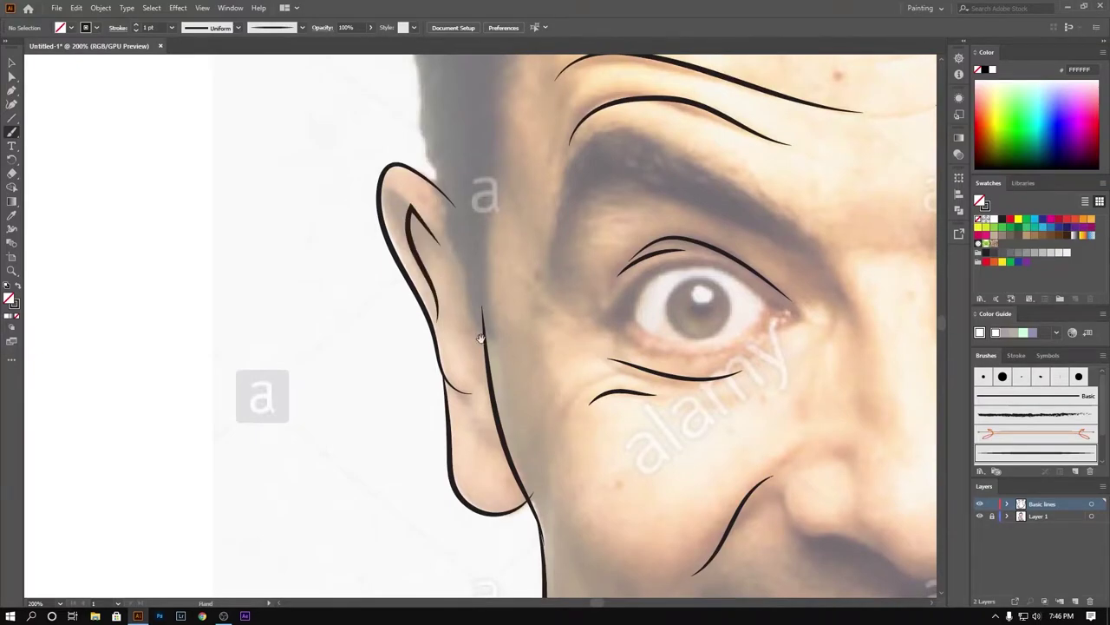
{"action": "scroll", "coordinate": [434, 261], "scroll_direction": "down", "scroll_amount": 3}
{"action": "scroll", "coordinate": [182, 434], "scroll_direction": "down", "scroll_amount": 3}
{"action": "scroll", "coordinate": [330, 356], "scroll_direction": "up", "scroll_amount": 3}
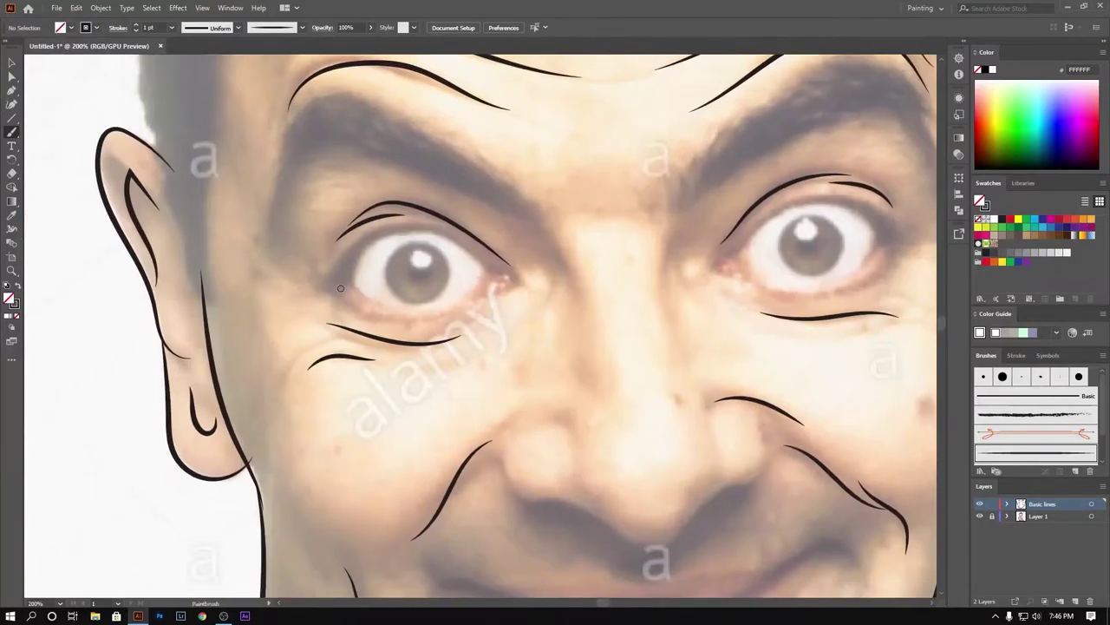
{"action": "scroll", "coordinate": [260, 330], "scroll_direction": "up", "scroll_amount": 3}
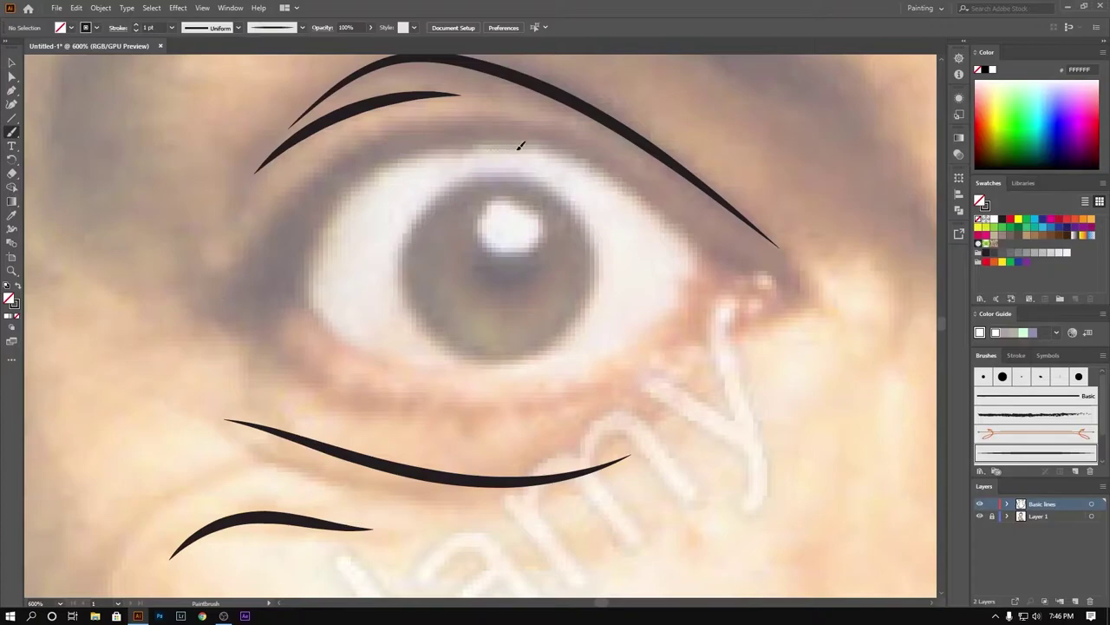
Step: Brush the hooked upper eyelid and the left eye's lower eyelid line
{"action": "left_click_drag", "start_coordinate": [765, 252], "coordinate": [718, 310]}
{"action": "scroll", "coordinate": [650, 359], "scroll_direction": "down", "scroll_amount": 2}
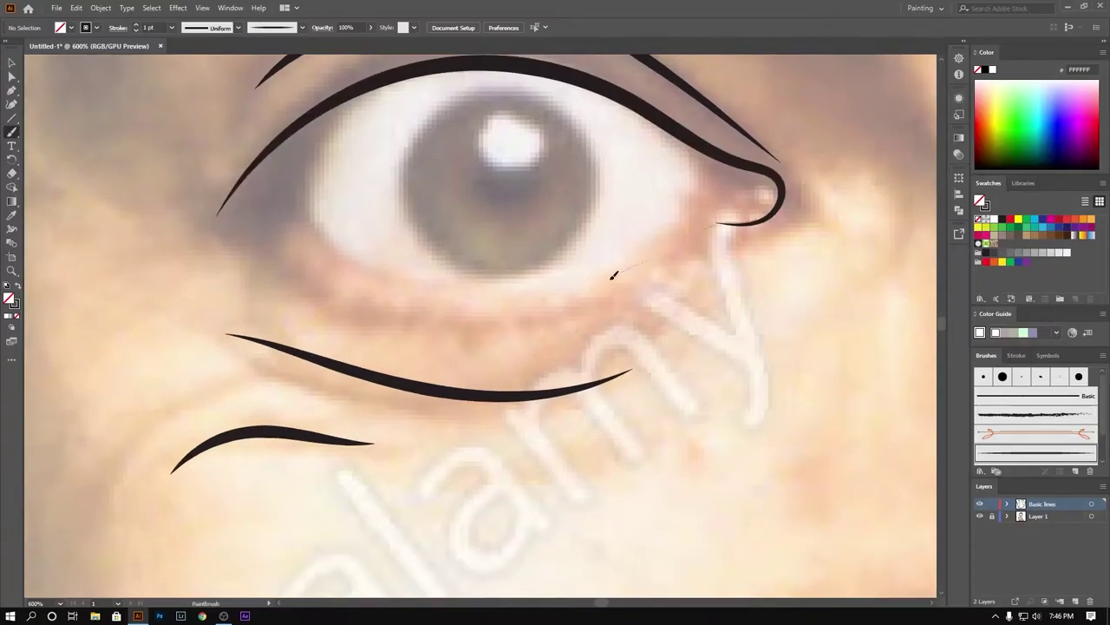
{"action": "left_click_drag", "start_coordinate": [216, 195], "coordinate": [214, 198]}
{"action": "scroll", "coordinate": [417, 160], "scroll_direction": "up", "scroll_amount": 2}
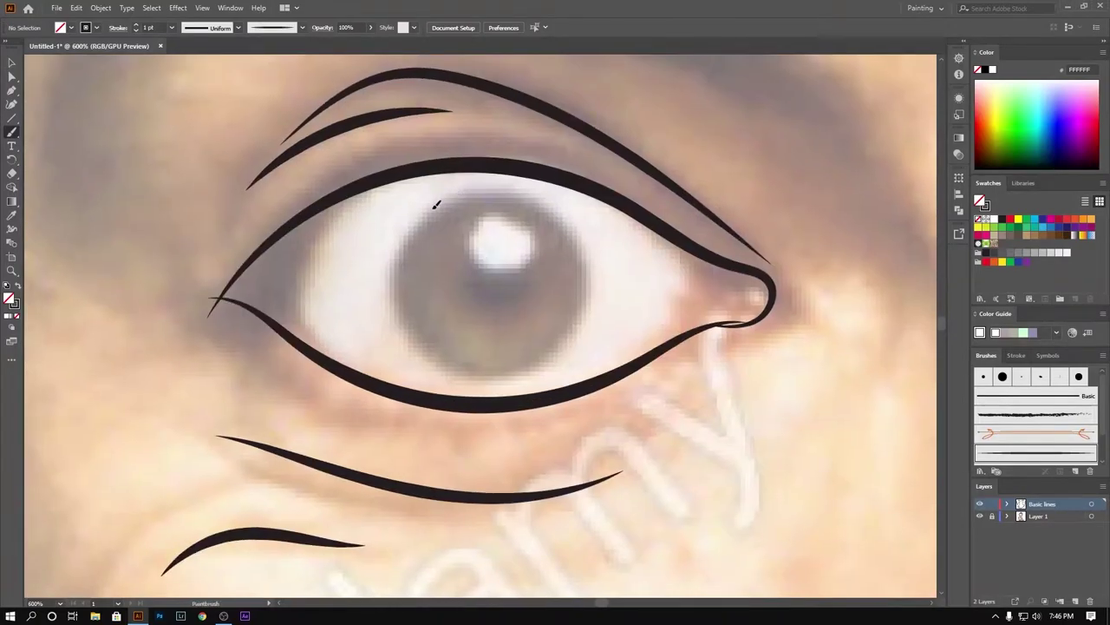
{"action": "scroll", "coordinate": [286, 286], "scroll_direction": "left", "scroll_amount": 1}
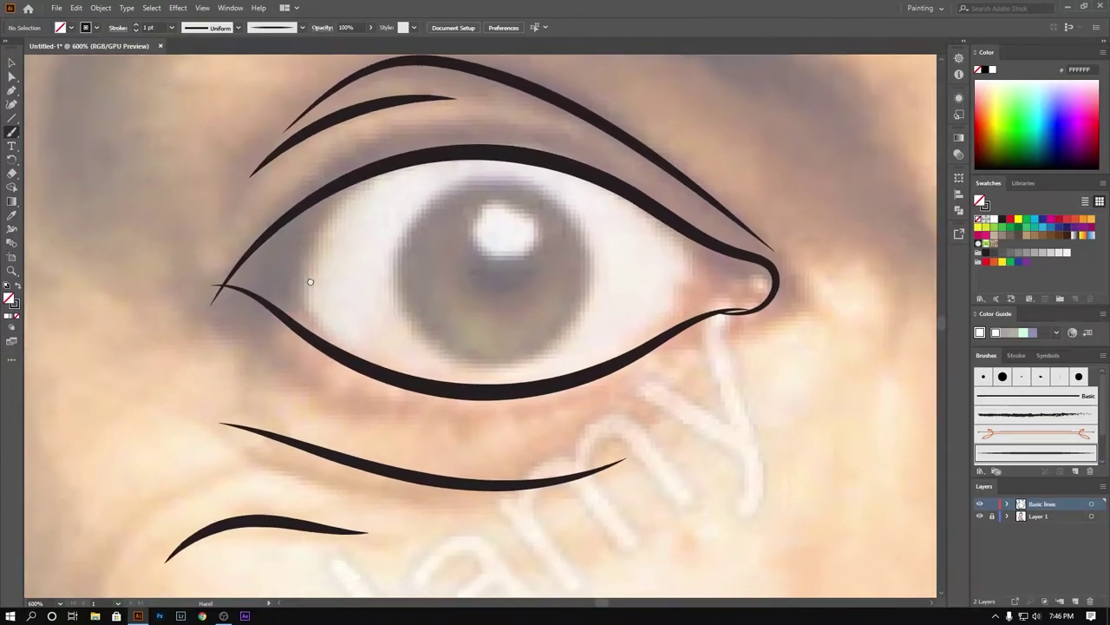
{"action": "scroll", "coordinate": [228, 265], "scroll_direction": "right", "scroll_amount": 5}
{"action": "scroll", "coordinate": [608, 345], "scroll_direction": "up", "scroll_amount": 3}
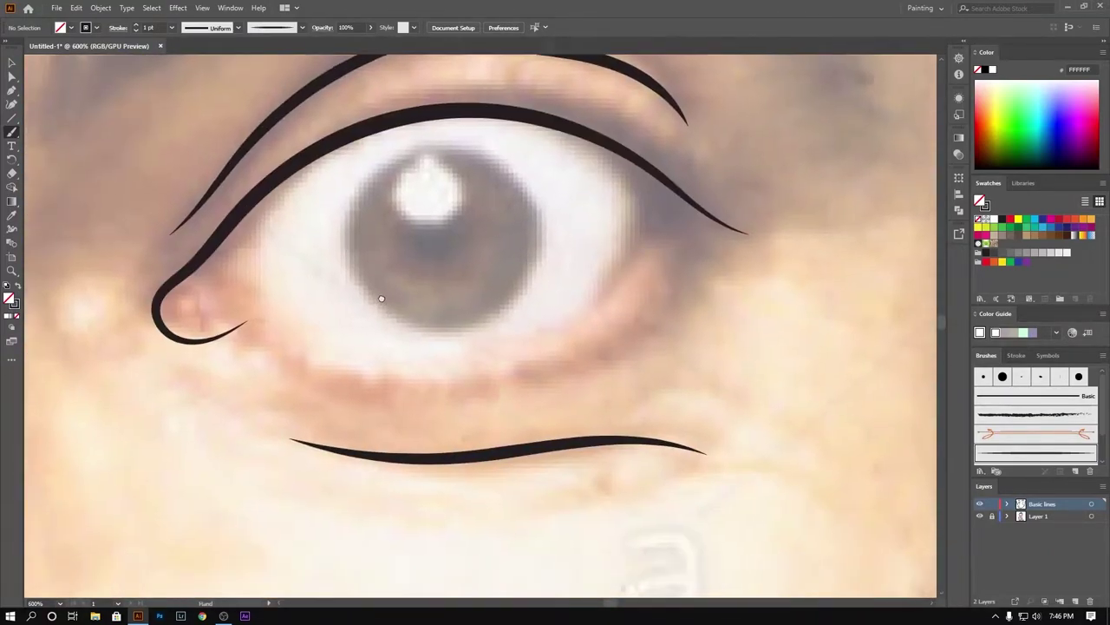
{"action": "key", "text": "ctrl+z"}
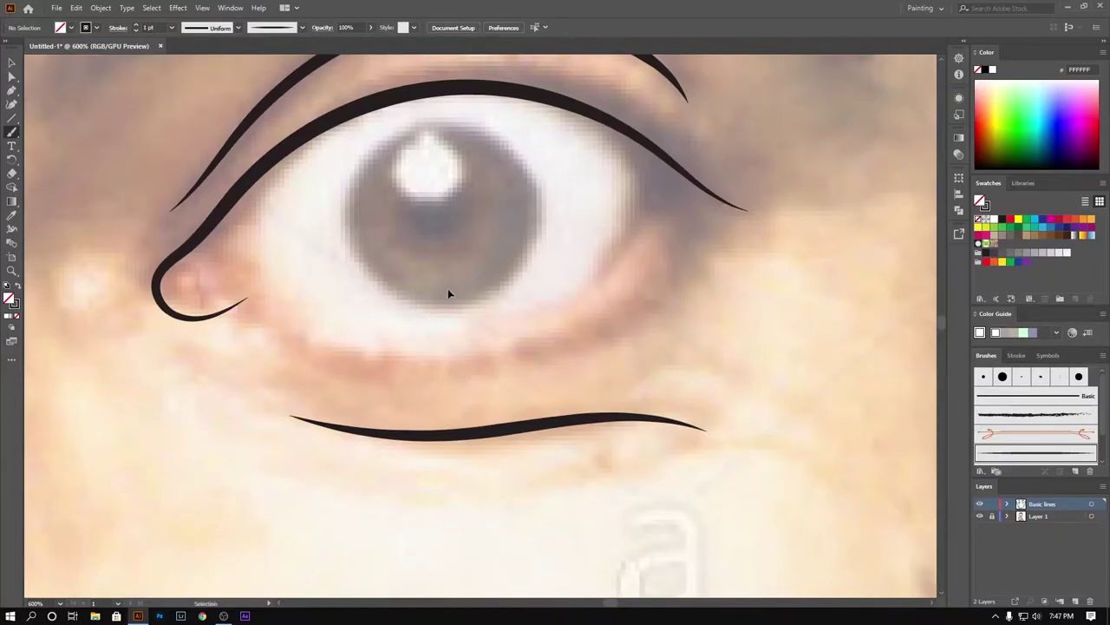
Step: Try the right eye's lower eyelid line twice, undoing both attempts
{"action": "mouse_move", "coordinate": [219, 309]}
{"action": "left_mouse_down"}
{"action": "mouse_move", "coordinate": [373, 347]}
{"action": "mouse_move", "coordinate": [334, 357]}
{"action": "left_mouse_up"}
{"action": "key", "text": "ctrl+z"}
{"action": "left_click_drag", "start_coordinate": [657, 273], "coordinate": [607, 277]}
{"action": "key", "text": "ctrl+z"}
{"action": "scroll", "coordinate": [325, 388], "scroll_direction": "up", "scroll_amount": 2}
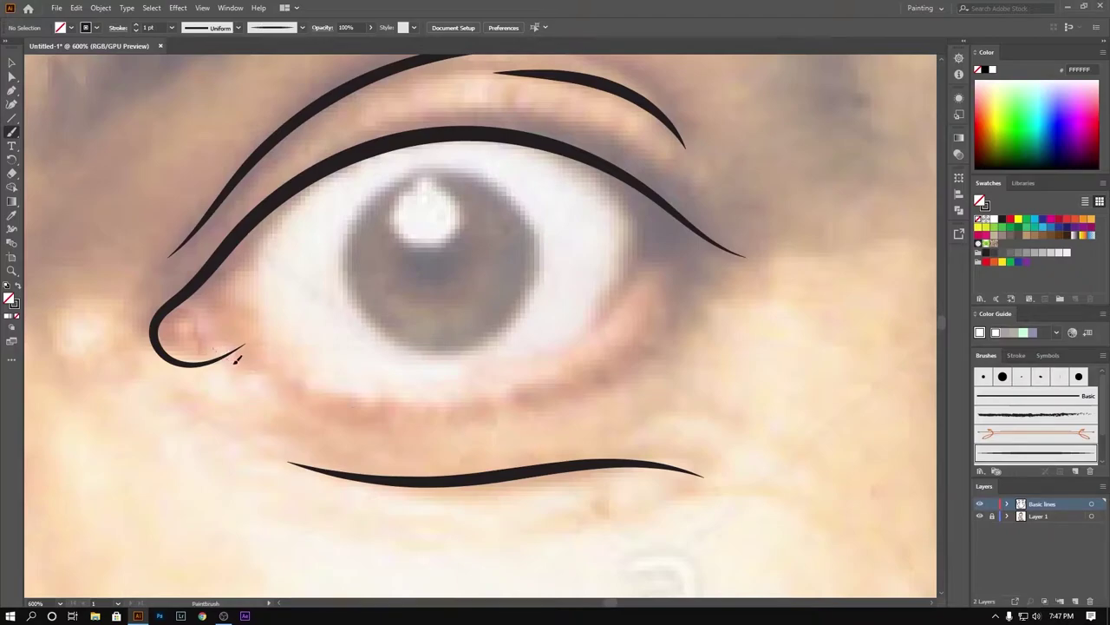
{"action": "scroll", "coordinate": [544, 256], "scroll_direction": "left", "scroll_amount": 4}
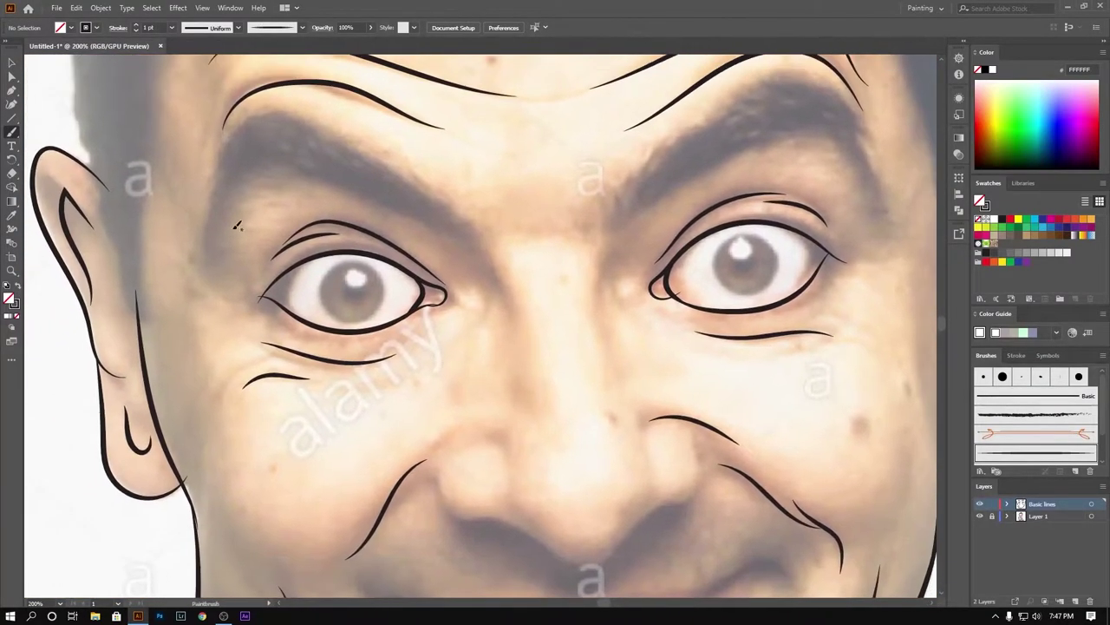
Step: Draw an ellipse over the left eye's iris, then deselect it
{"action": "left_click", "coordinate": [13, 127]}
{"action": "key", "text": "l"}
{"action": "left_click_drag", "start_coordinate": [267, 185], "coordinate": [453, 373]}
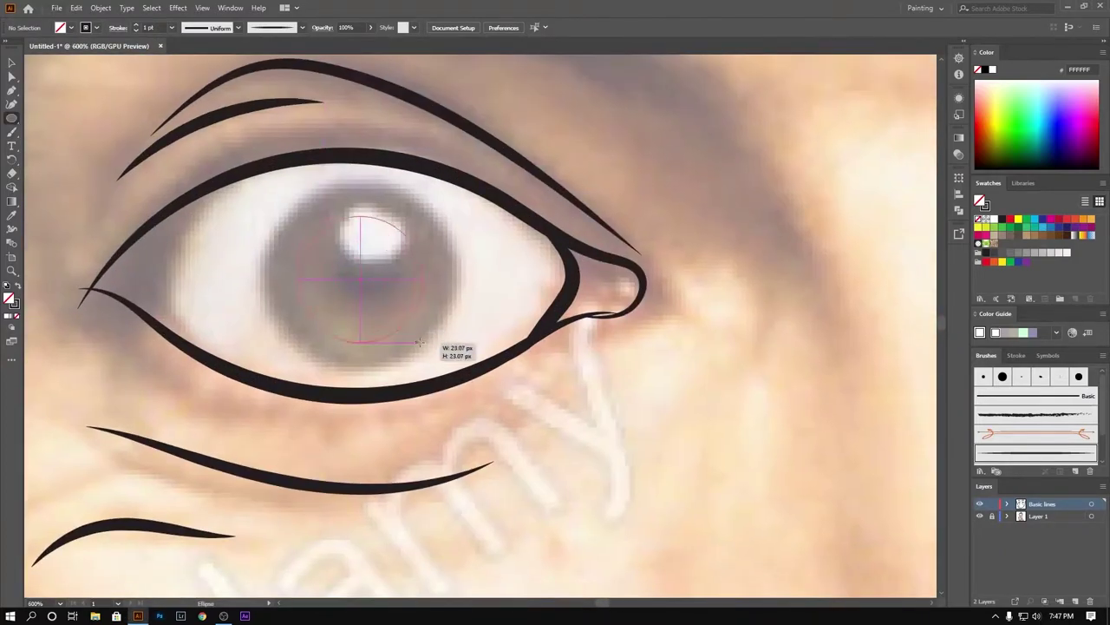
{"action": "key", "text": "v"}
{"action": "left_click", "coordinate": [248, 218]}
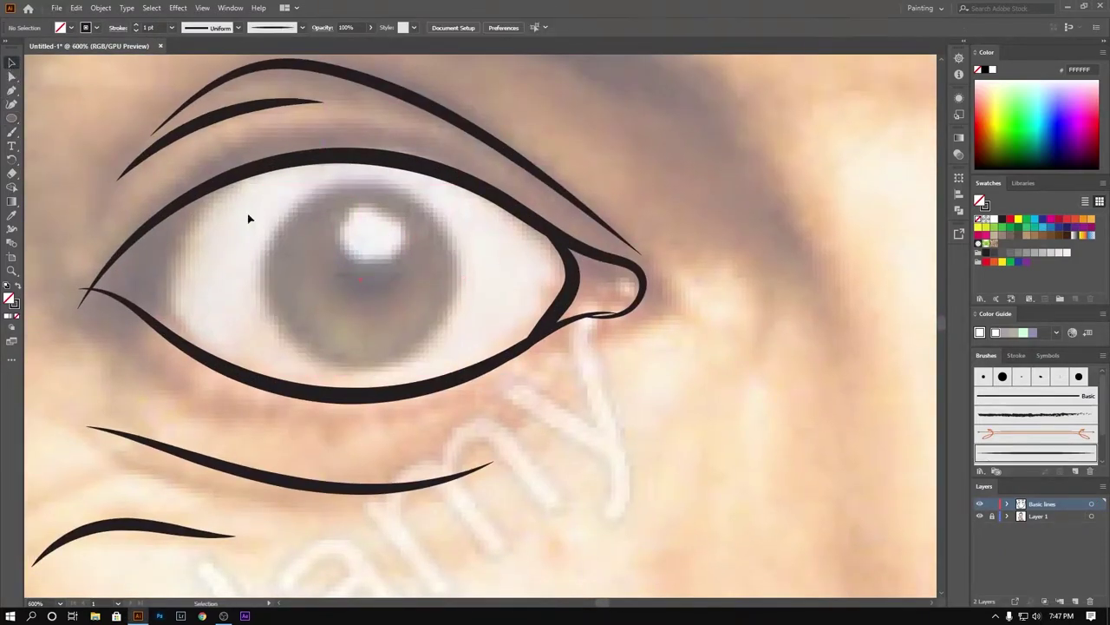
Step: Zoom out to the whole face and hide the photo to check the line art
{"action": "key", "text": "ctrl+1"}
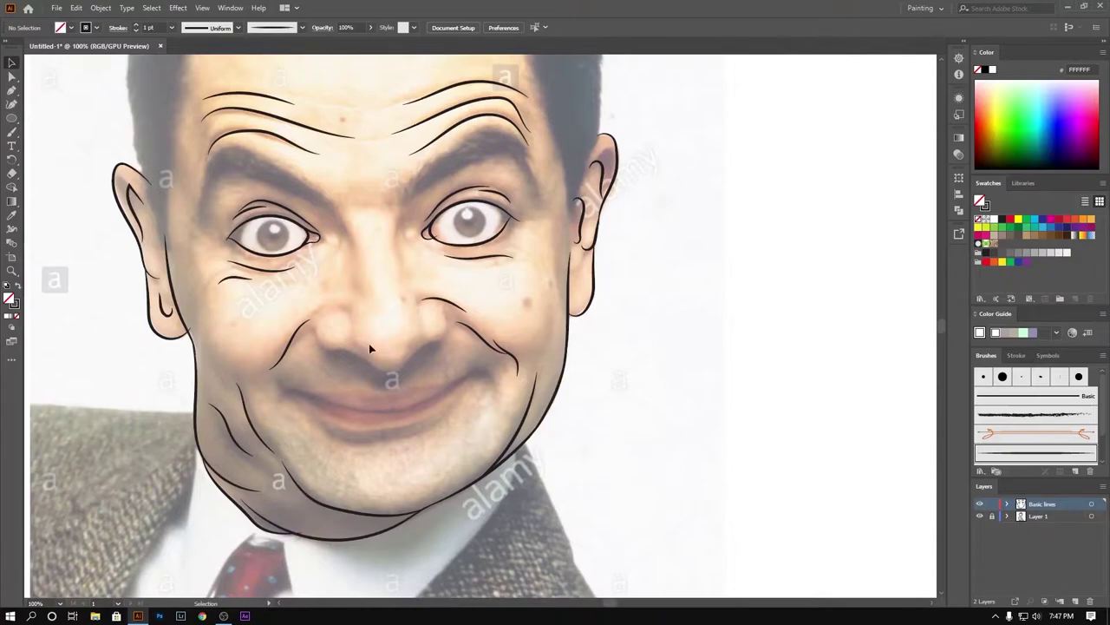
{"action": "scroll", "coordinate": [370, 348], "scroll_direction": "up", "scroll_amount": 5}
{"action": "scroll", "coordinate": [659, 228], "scroll_direction": "down", "scroll_amount": 3}
{"action": "left_click", "coordinate": [980, 516]}
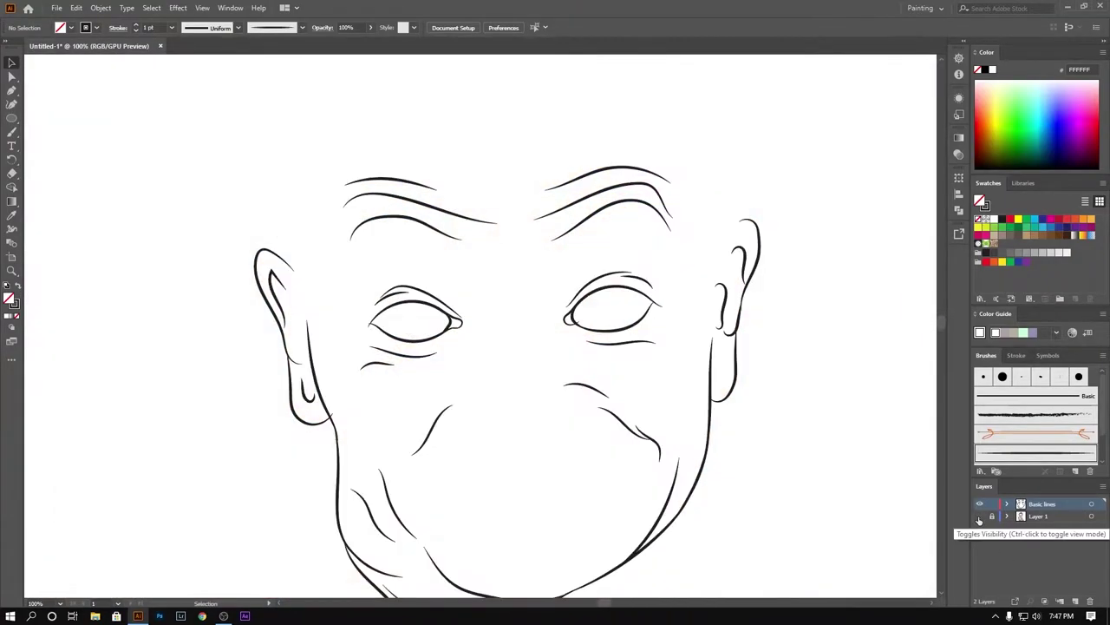
{"action": "scroll", "coordinate": [73, 229], "scroll_direction": "up", "scroll_amount": 2}
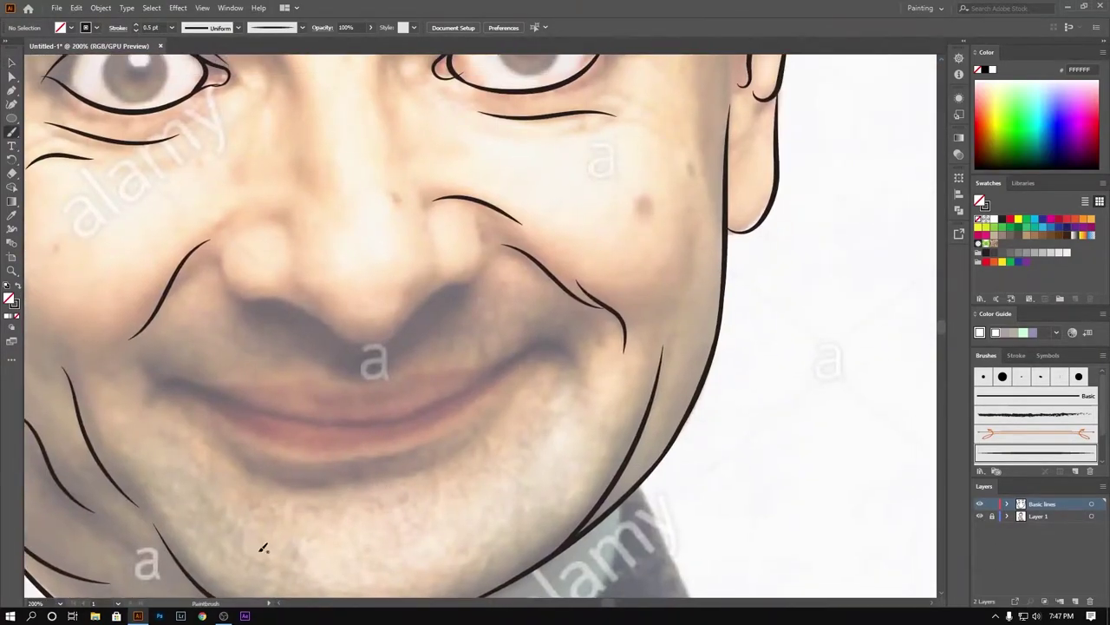
Step: Brush the mouth's smile line, redrawing it after an undo
{"action": "left_click_drag", "start_coordinate": [450, 401], "coordinate": [538, 348]}
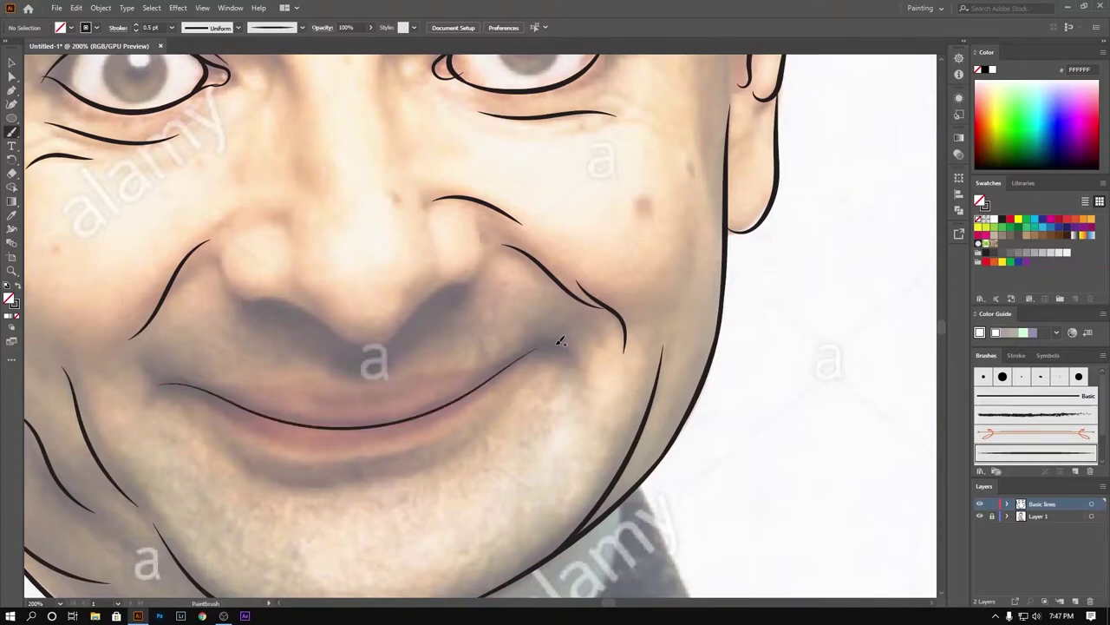
{"action": "key", "text": "ctrl+z"}
{"action": "scroll", "coordinate": [538, 360], "scroll_direction": "up", "scroll_amount": 1}
{"action": "scroll", "coordinate": [538, 364], "scroll_direction": "up", "scroll_amount": 2}
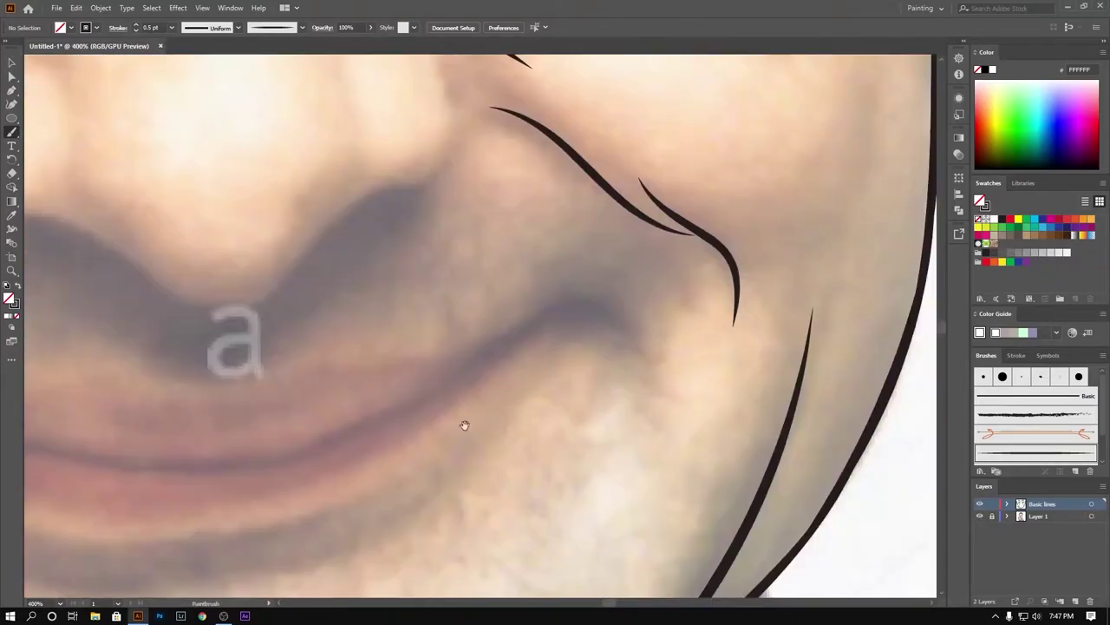
{"action": "scroll", "coordinate": [463, 426], "scroll_direction": "up", "scroll_amount": 2}
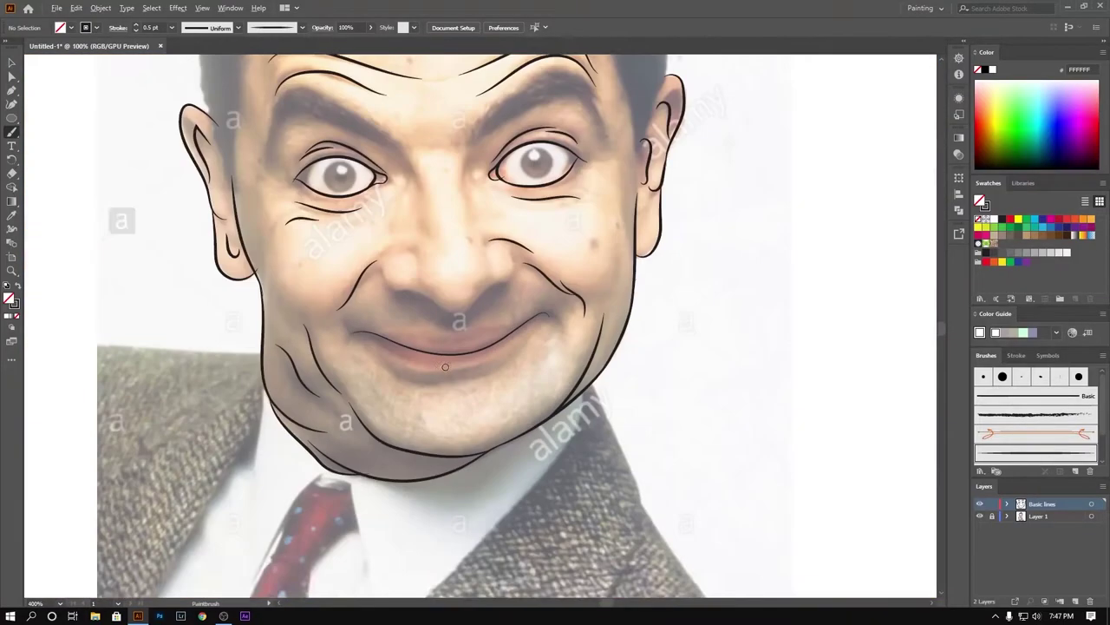
{"action": "left_click_drag", "start_coordinate": [445, 367], "coordinate": [471, 403]}
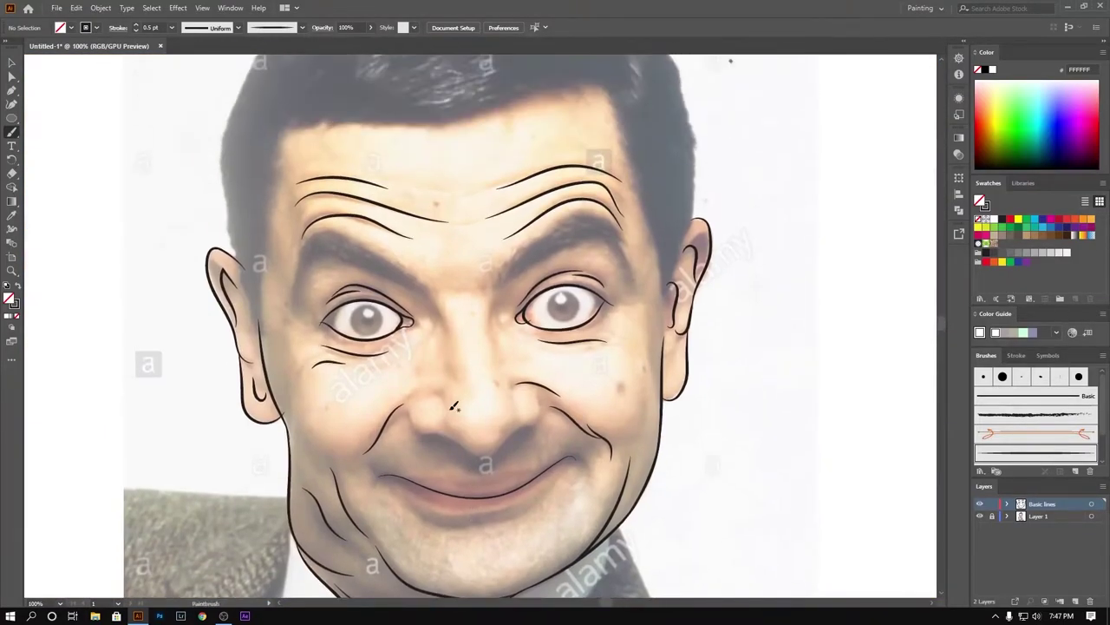
{"action": "scroll", "coordinate": [458, 336], "scroll_direction": "up", "scroll_amount": 3}
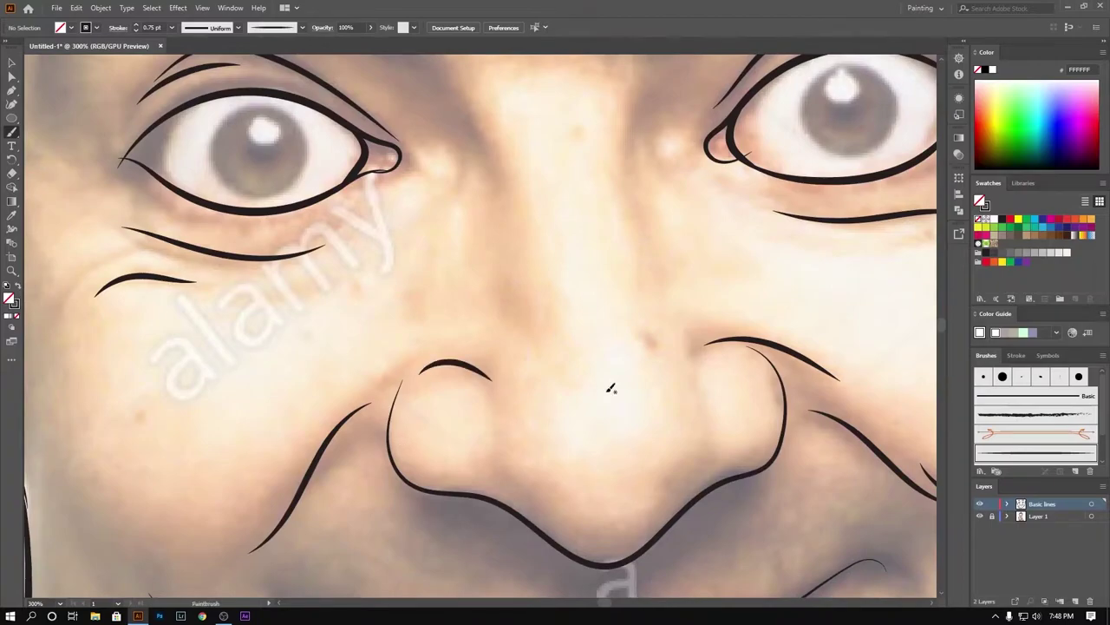
{"action": "scroll", "coordinate": [697, 360], "scroll_direction": "up", "scroll_amount": 5}
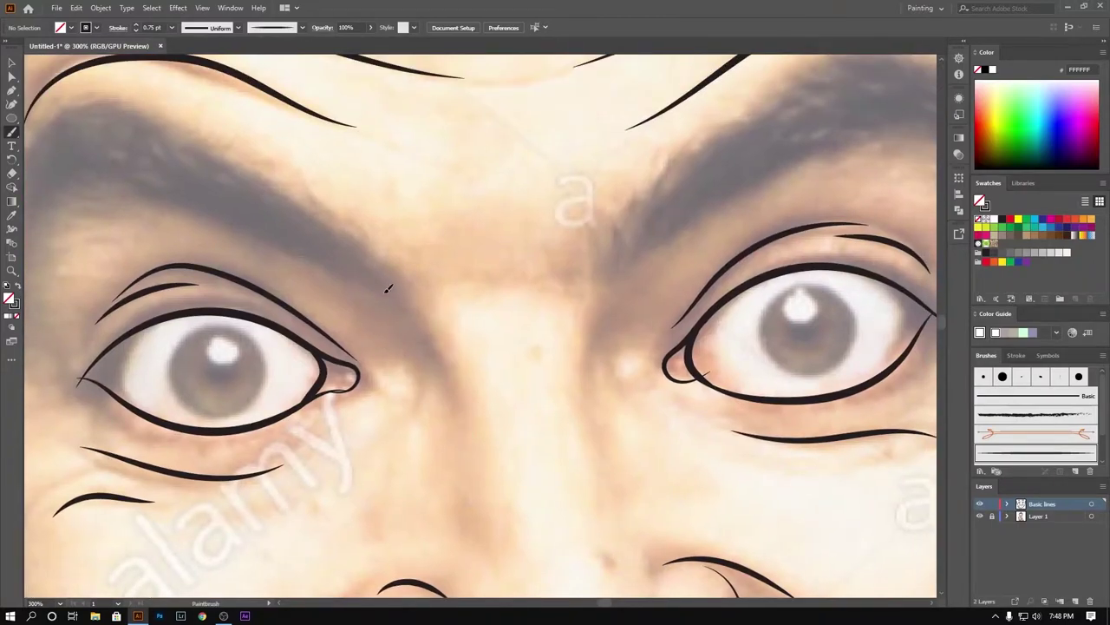
{"action": "scroll", "coordinate": [631, 243], "scroll_direction": "down", "scroll_amount": 3}
{"action": "scroll", "coordinate": [744, 384], "scroll_direction": "up", "scroll_amount": 3}
{"action": "scroll", "coordinate": [539, 387], "scroll_direction": "down", "scroll_amount": 2}
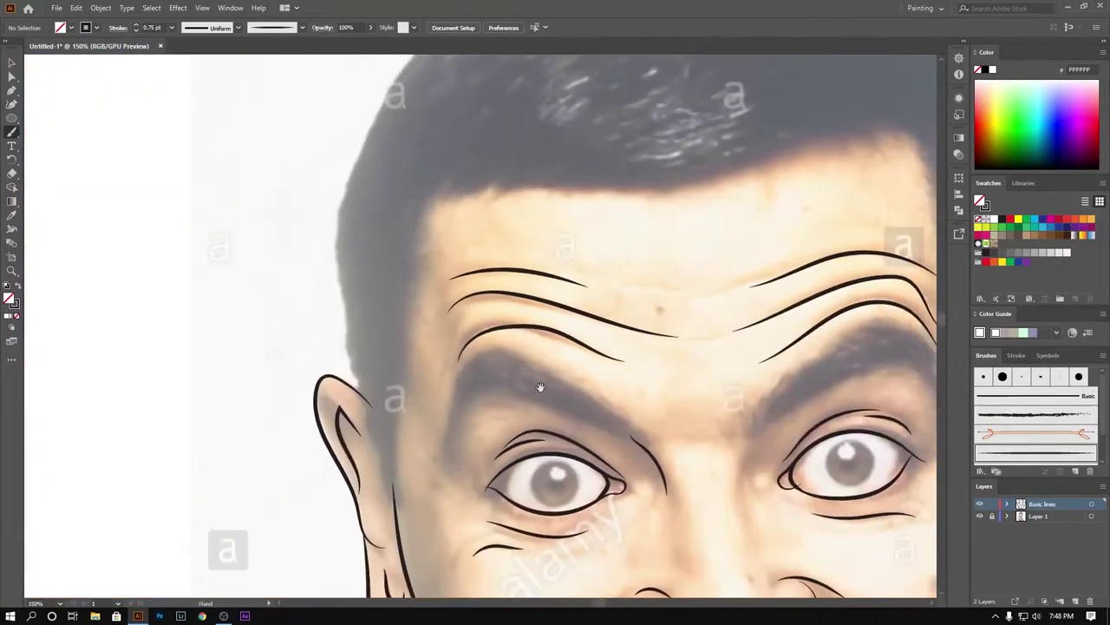
{"action": "left_click", "coordinate": [13, 131]}
{"action": "left_click", "coordinate": [95, 163]}
Step: Pencil-trace the hair outline around the head and forehead
{"action": "left_click_drag", "start_coordinate": [386, 108], "coordinate": [224, 373]}
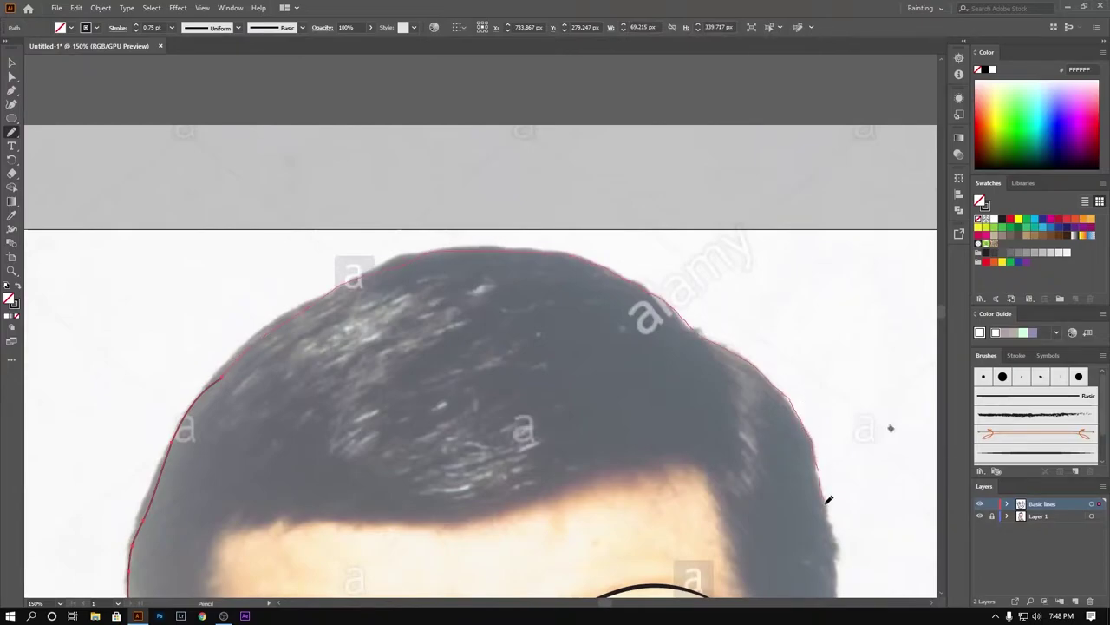
{"action": "left_click_drag", "start_coordinate": [838, 588], "coordinate": [751, 325]}
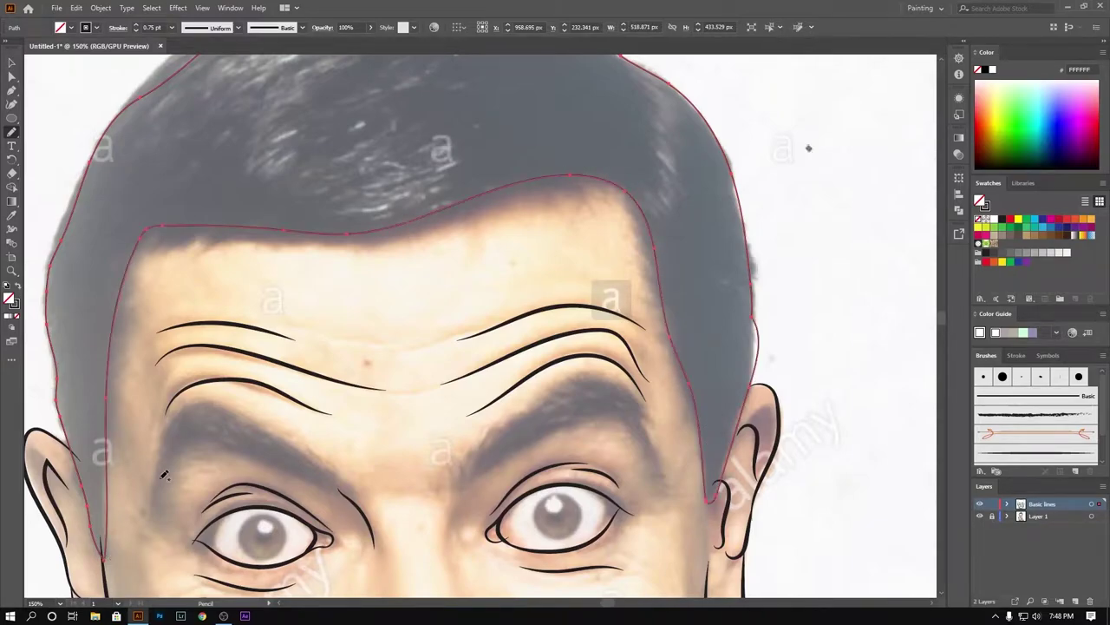
{"action": "key", "text": "ctrl+1"}
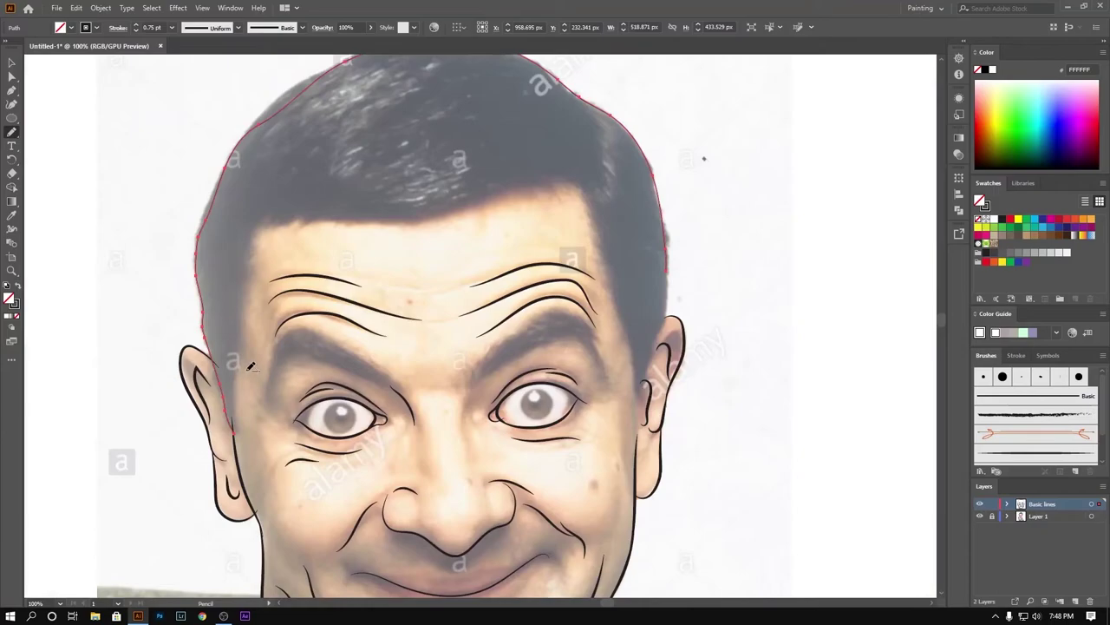
{"action": "key", "text": "ctrl+shift+a"}
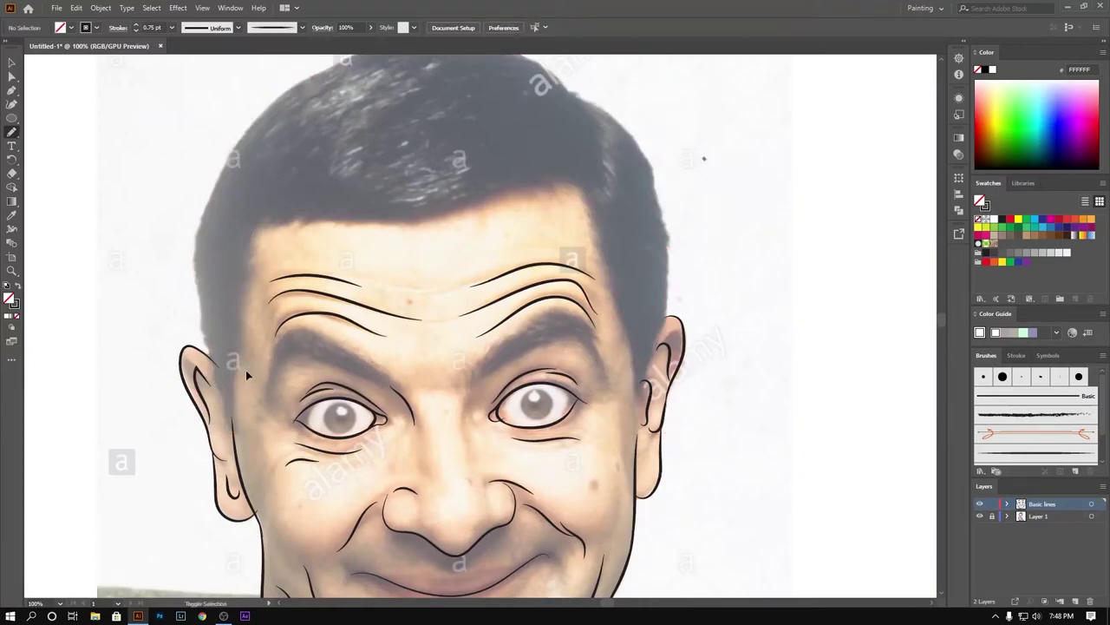
Step: Fill the selected head outline path with near-black 070000
{"action": "left_click", "coordinate": [227, 368], "text": "ctrl"}
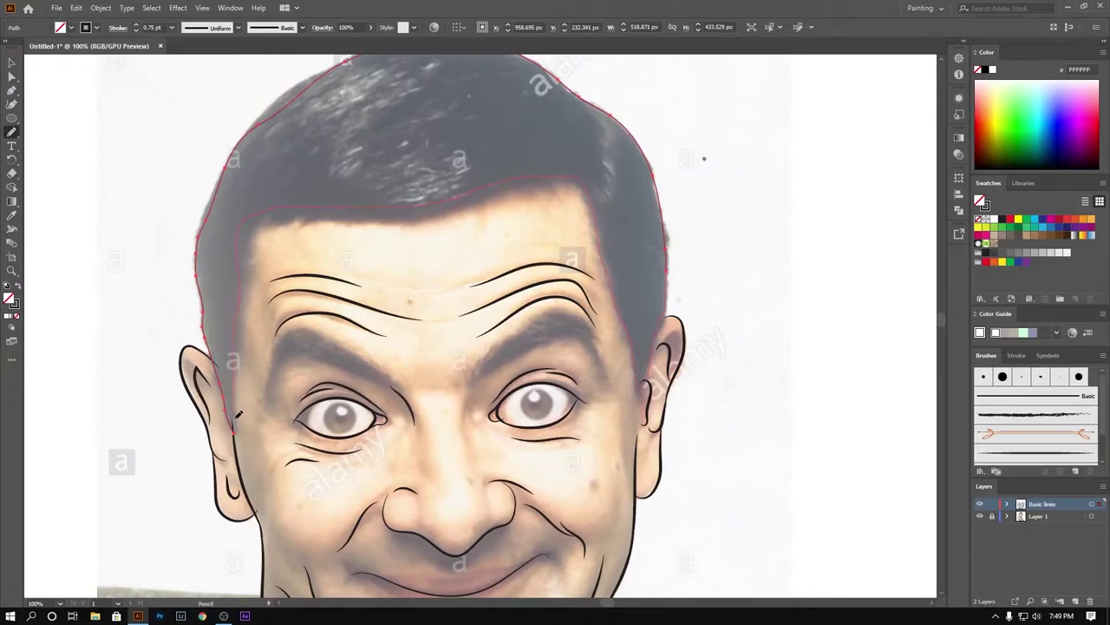
{"action": "key", "text": "ctrl+minus"}
{"action": "key", "text": "ctrl+minus"}
{"action": "key", "text": "ctrl+minus"}
{"action": "double_click", "coordinate": [14, 303]}
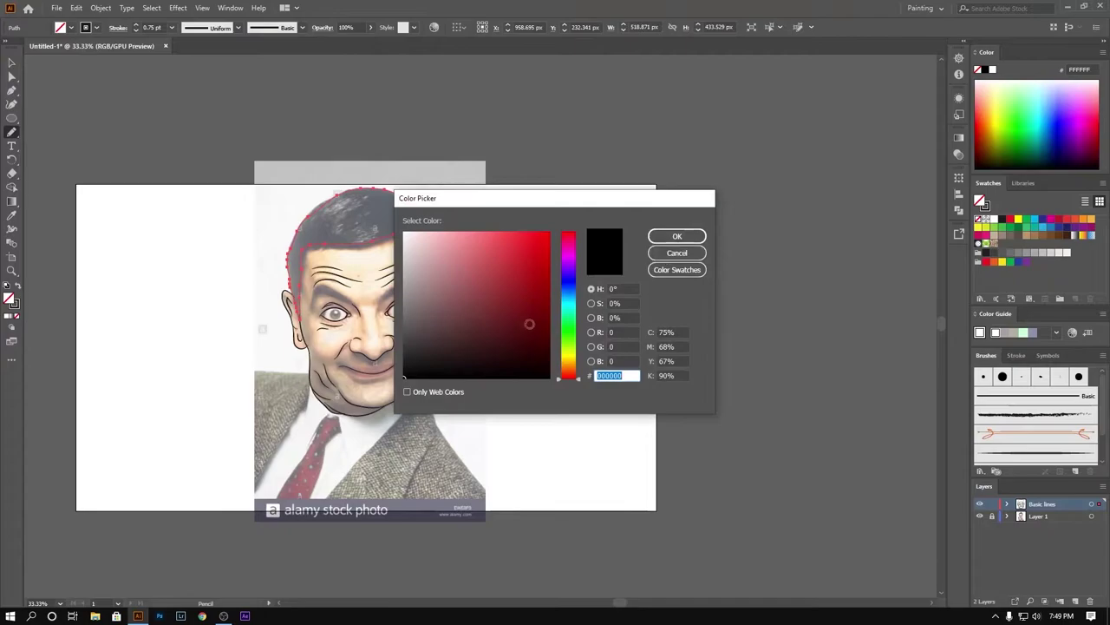
{"action": "left_click", "coordinate": [548, 373]}
{"action": "left_click", "coordinate": [677, 236]}
{"action": "key", "text": "ctrl+plus"}
{"action": "key", "text": "ctrl+plus"}
{"action": "key", "text": "ctrl+plus"}
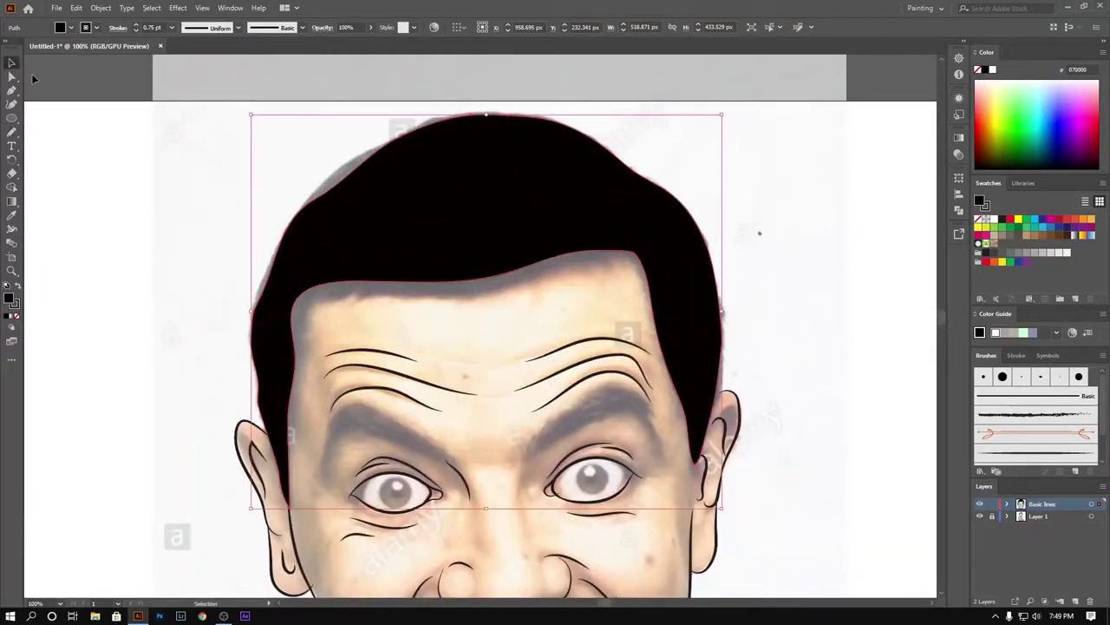
{"action": "left_click", "coordinate": [33, 79]}
{"action": "key", "text": "n"}
{"action": "scroll", "coordinate": [282, 156], "scroll_direction": "up", "scroll_amount": 3}
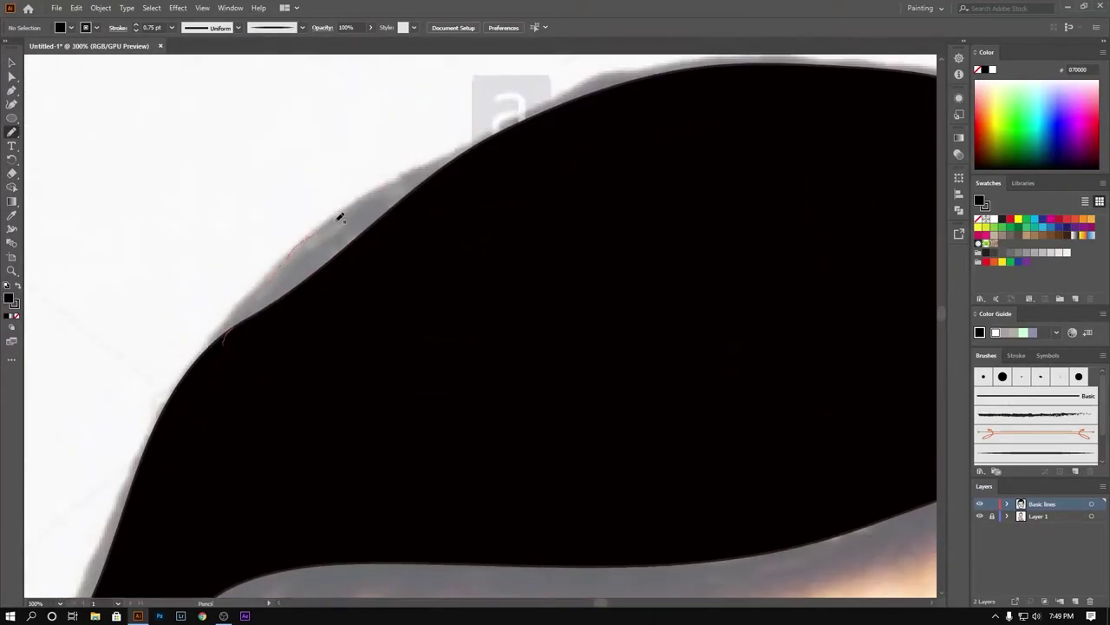
Step: Draw closed pencil shapes over both eyebrows and fill them black
{"action": "left_click_drag", "start_coordinate": [340, 217], "coordinate": [223, 321]}
{"action": "left_click_drag", "start_coordinate": [213, 405], "coordinate": [483, 187]}
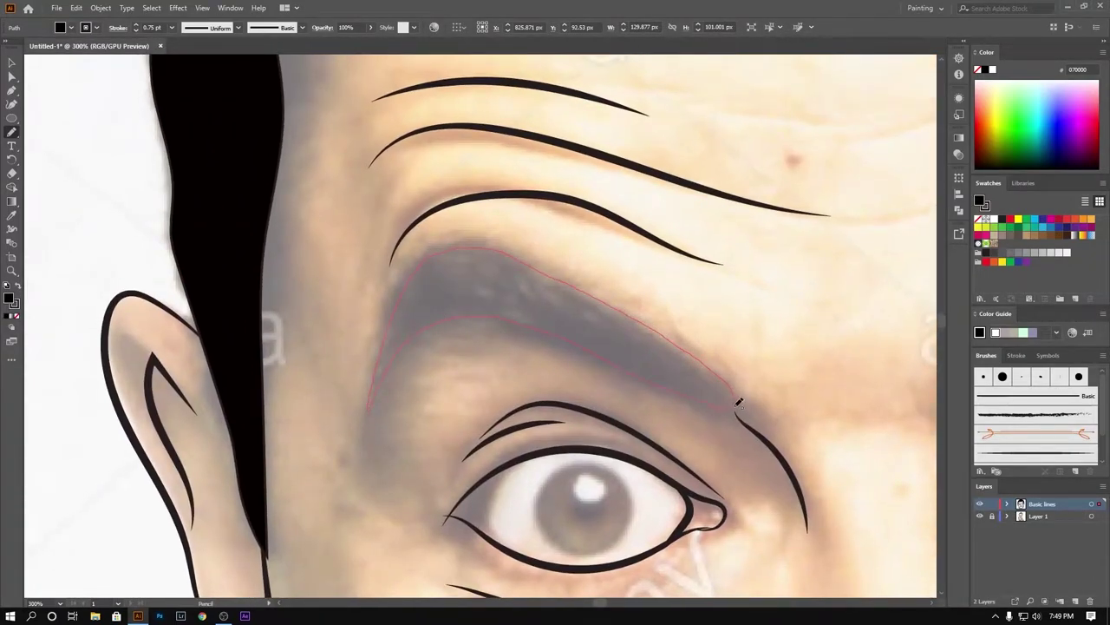
{"action": "left_click_drag", "start_coordinate": [737, 402], "coordinate": [734, 401]}
{"action": "key", "text": "shift+x"}
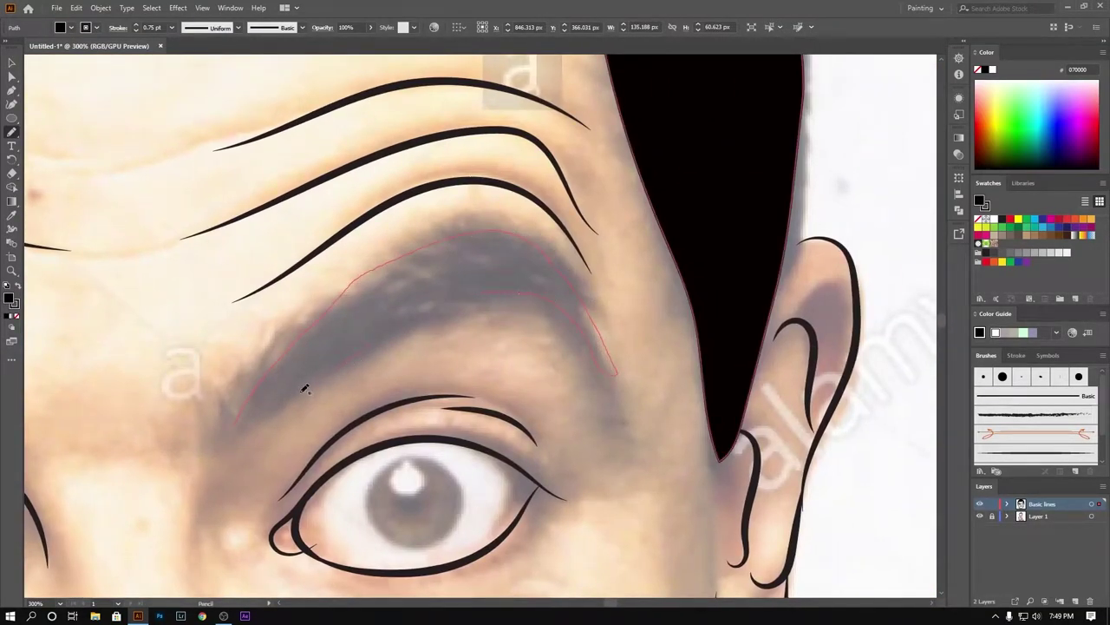
{"action": "key", "text": "shift+x"}
Step: Zoom out, deselect, and hide Layer 1's photo to check the line art
{"action": "key", "text": "ctrl+minus"}
{"action": "key", "text": "ctrl+minus"}
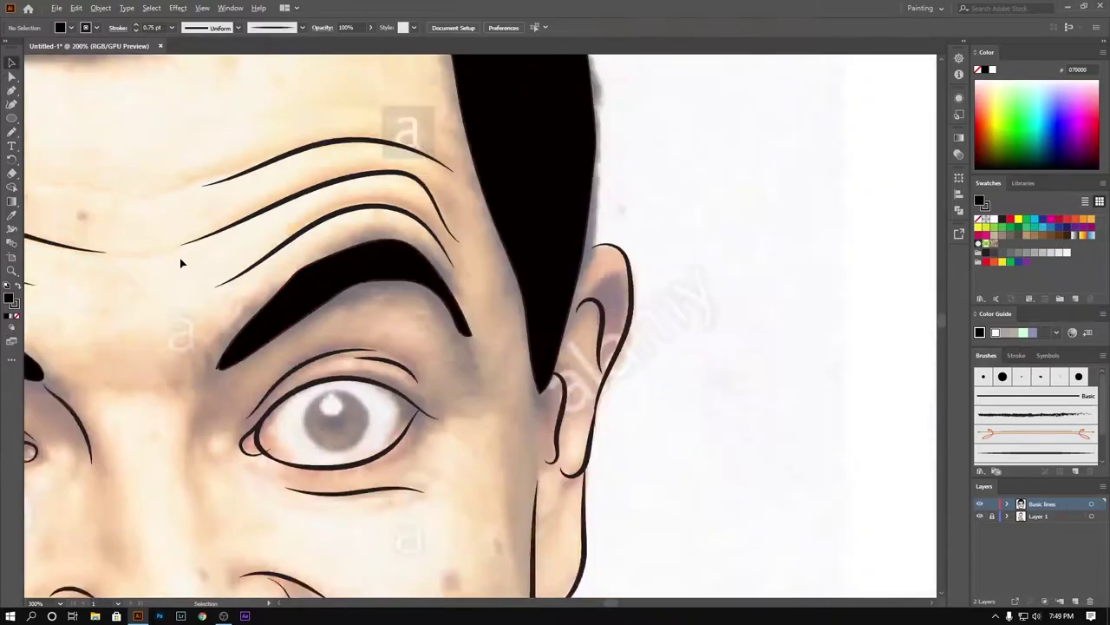
{"action": "key", "text": "ctrl+minus"}
{"action": "key", "text": "ctrl+minus"}
{"action": "key", "text": "ctrl+minus"}
{"action": "left_click", "coordinate": [787, 496], "text": "ctrl"}
{"action": "left_click", "coordinate": [981, 517]}
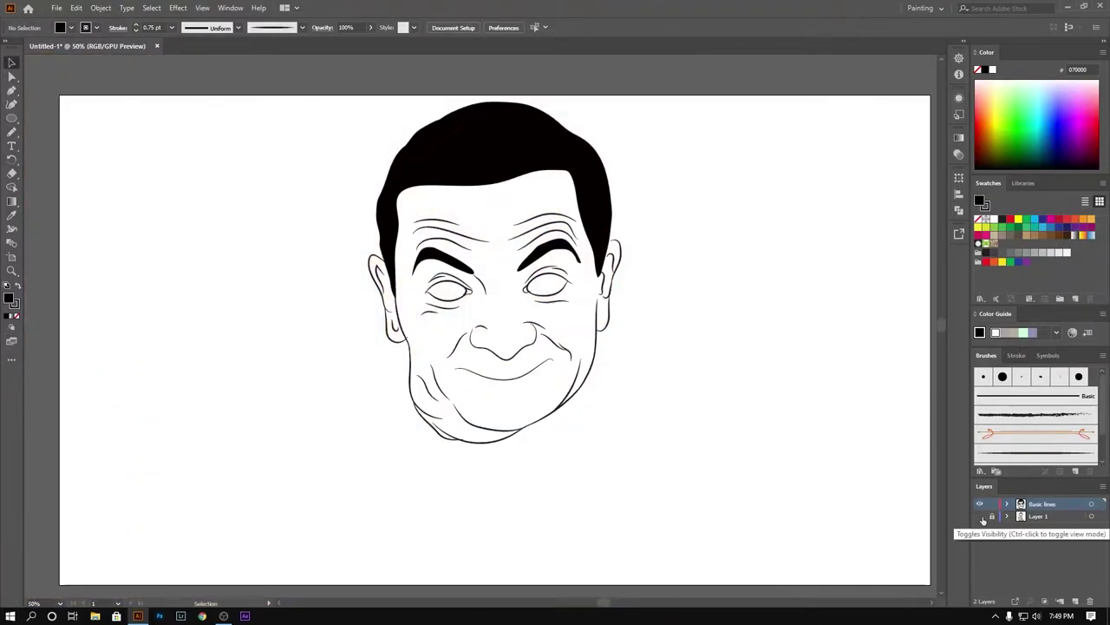
Step: Turn Layer 1's photo back on beneath the line art and zoom to the ear
{"action": "left_click", "coordinate": [981, 516]}
{"action": "left_click", "coordinate": [980, 516]}
{"action": "left_click_drag", "start_coordinate": [720, 365], "coordinate": [668, 384]}
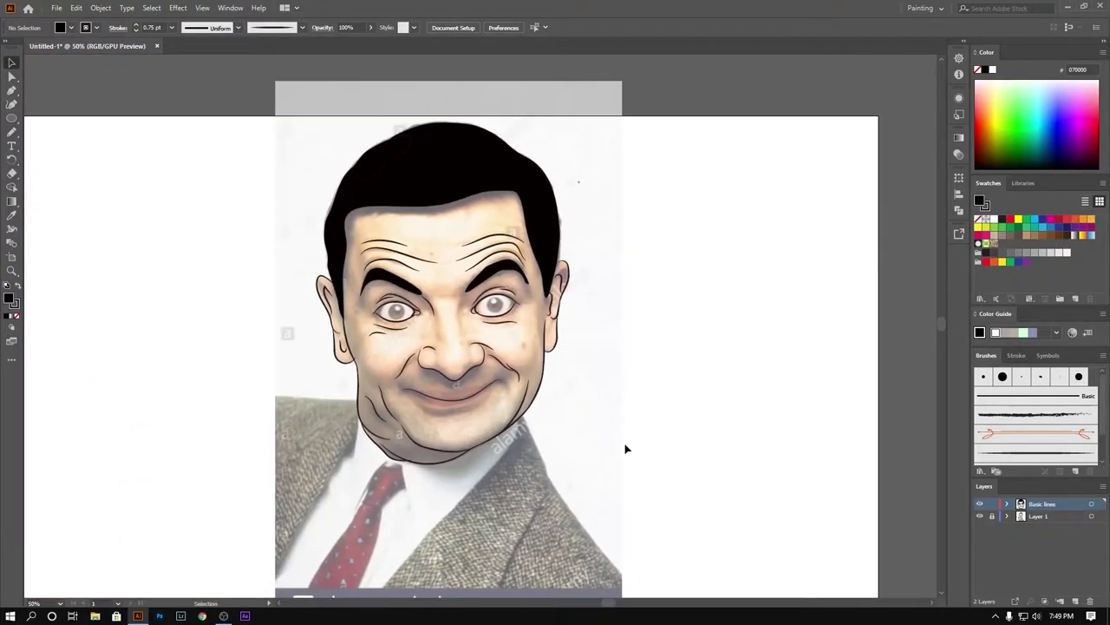
{"action": "scroll", "coordinate": [350, 390], "scroll_direction": "up", "scroll_amount": 3}
{"action": "scroll", "coordinate": [473, 531], "scroll_direction": "up", "scroll_amount": 3}
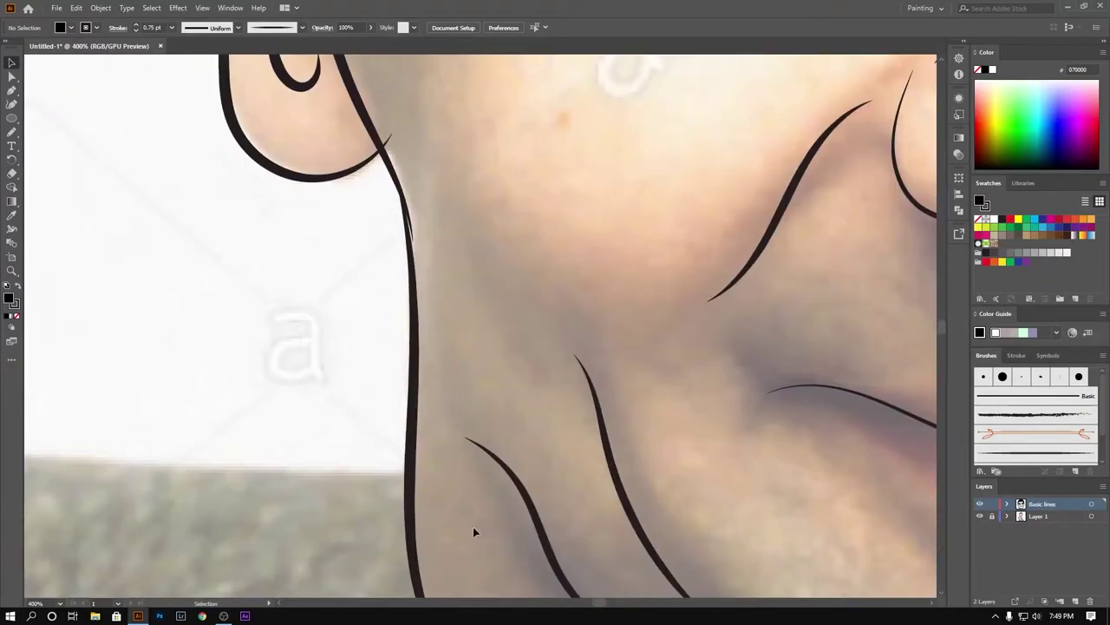
{"action": "scroll", "coordinate": [411, 310], "scroll_direction": "down", "scroll_amount": 2}
{"action": "scroll", "coordinate": [354, 169], "scroll_direction": "down", "scroll_amount": 1}
{"action": "scroll", "coordinate": [359, 339], "scroll_direction": "down", "scroll_amount": 2}
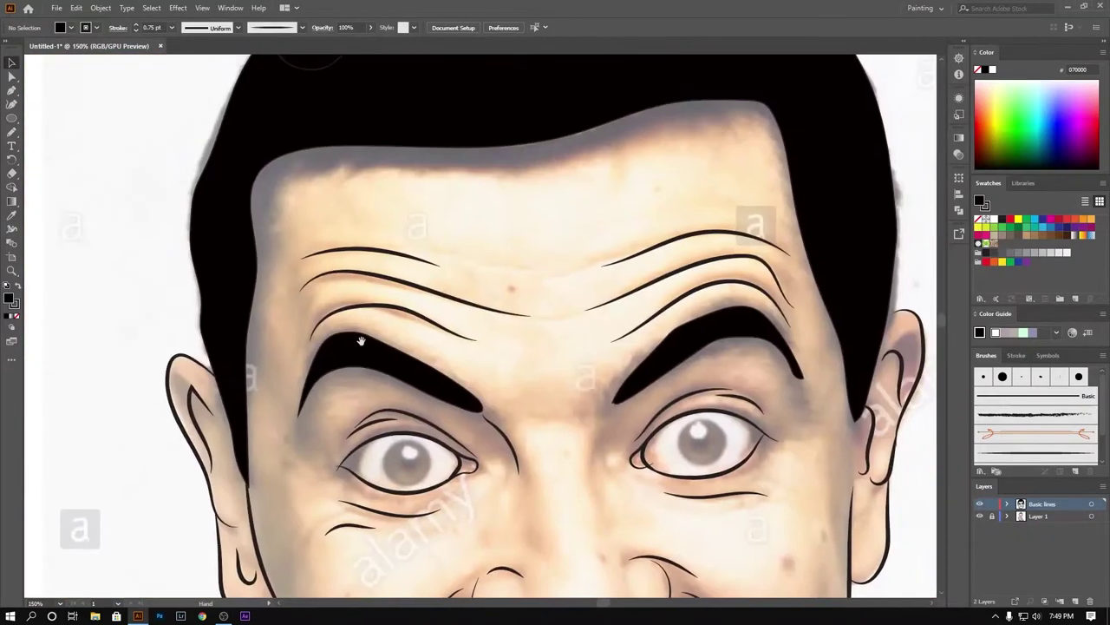
{"action": "scroll", "coordinate": [542, 348], "scroll_direction": "down", "scroll_amount": 1}
{"action": "scroll", "coordinate": [542, 348], "scroll_direction": "up", "scroll_amount": 3}
Step: Paintbrush an inner detail stroke along the ear
{"action": "left_click", "coordinate": [11, 133]}
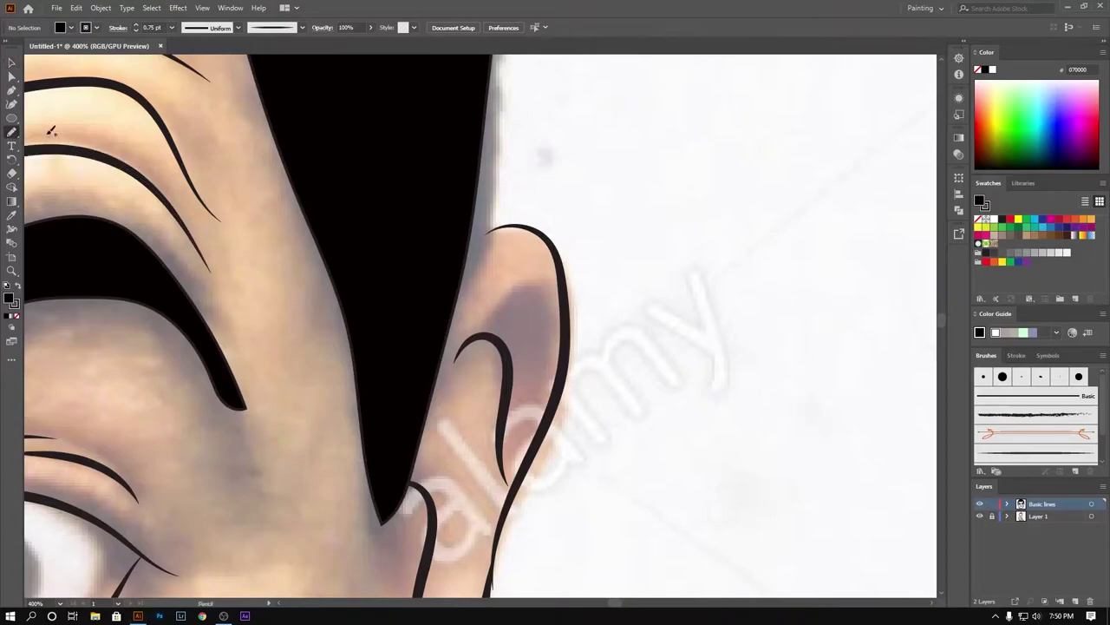
{"action": "key", "text": "b"}
{"action": "left_click_drag", "start_coordinate": [439, 278], "coordinate": [473, 245]}
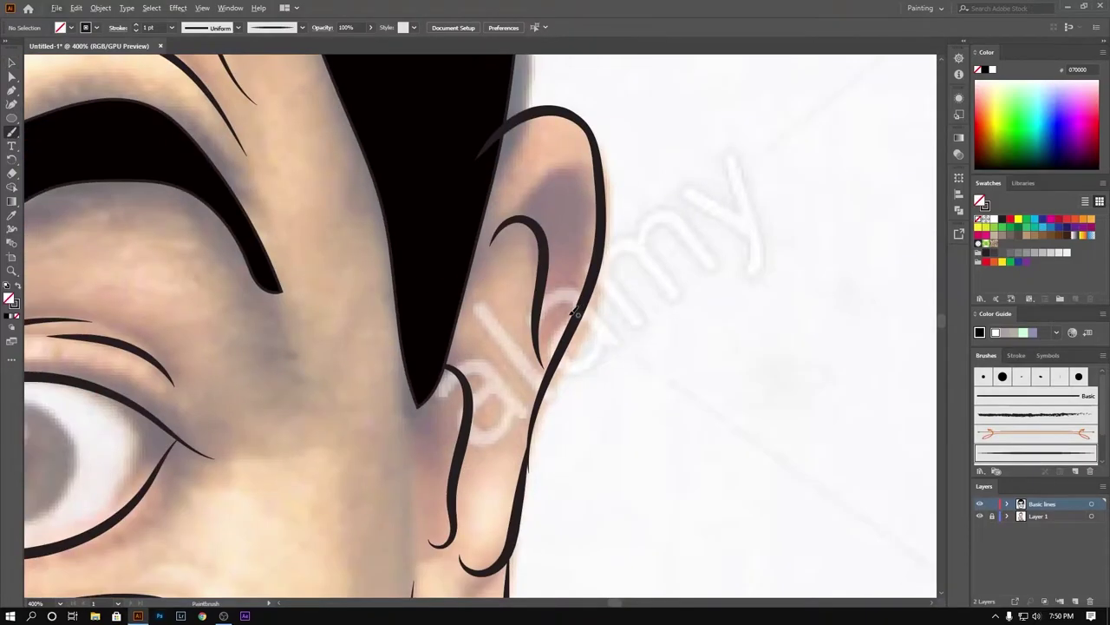
{"action": "scroll", "coordinate": [521, 329], "scroll_direction": "left", "scroll_amount": 3}
{"action": "scroll", "coordinate": [582, 335], "scroll_direction": "up", "scroll_amount": 2}
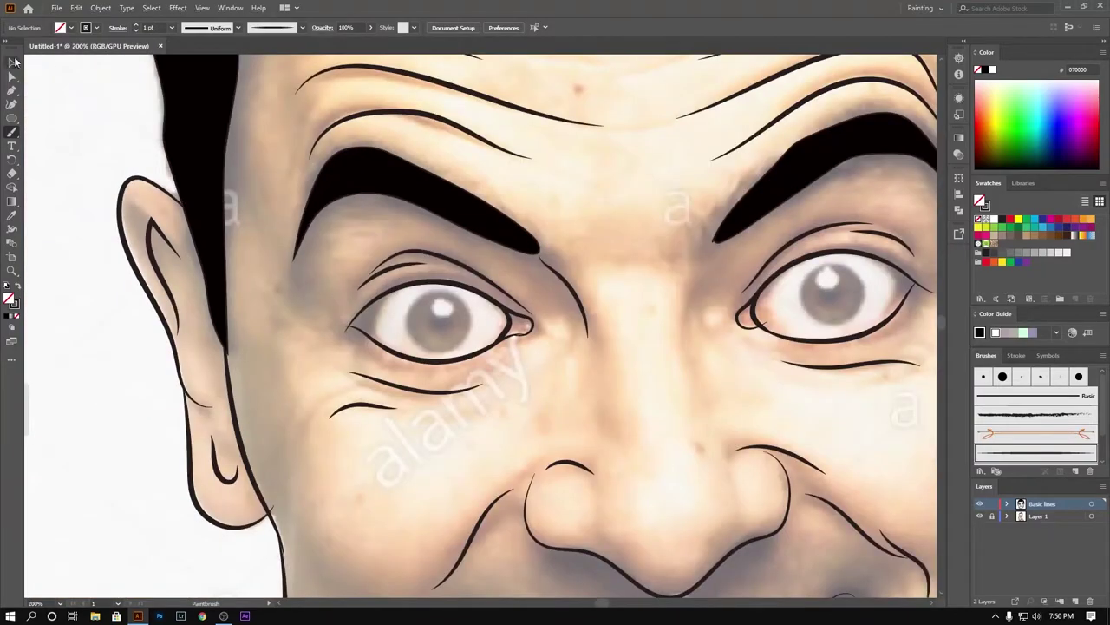
{"action": "left_click", "coordinate": [12, 62]}
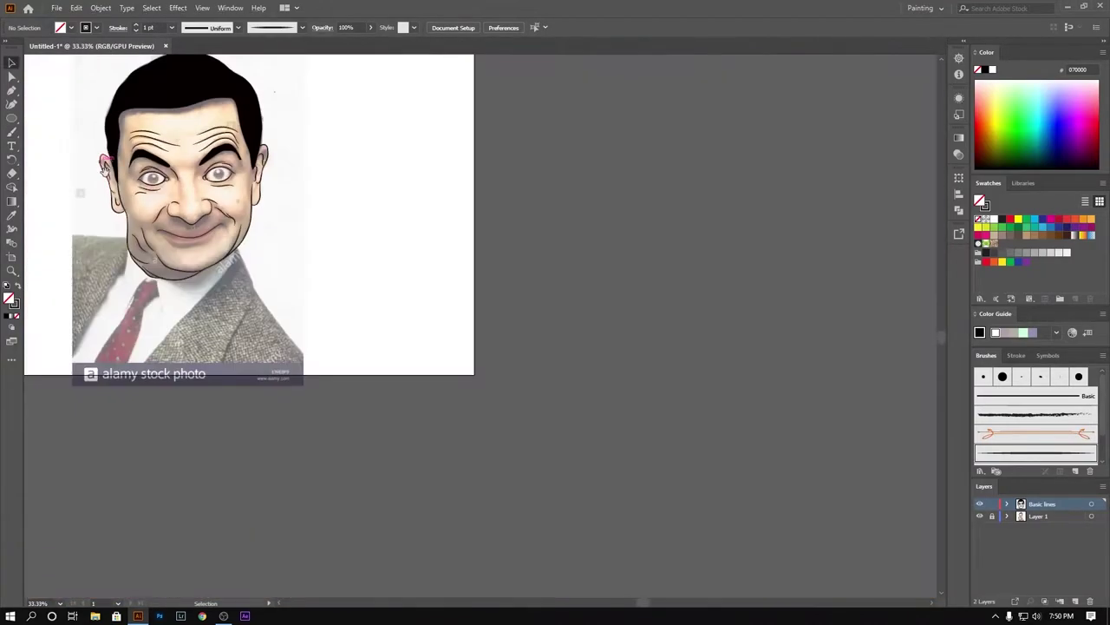
Step: Select all the line art and confirm black as its stroke colour
{"action": "key", "text": "ctrl+a"}
{"action": "double_click", "coordinate": [16, 305]}
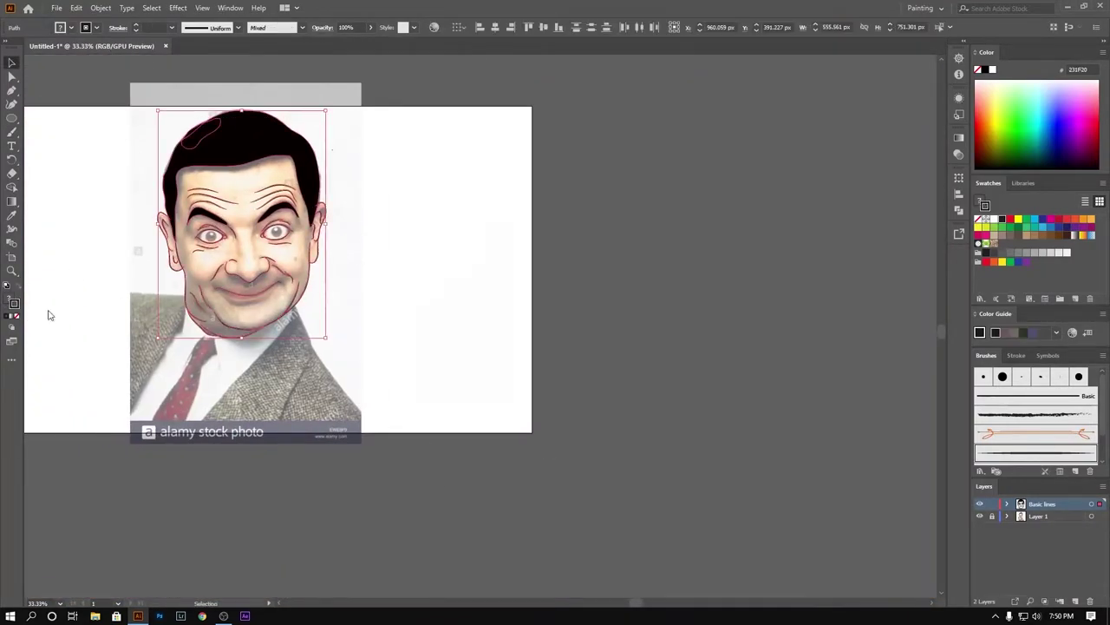
{"action": "left_click", "coordinate": [669, 236]}
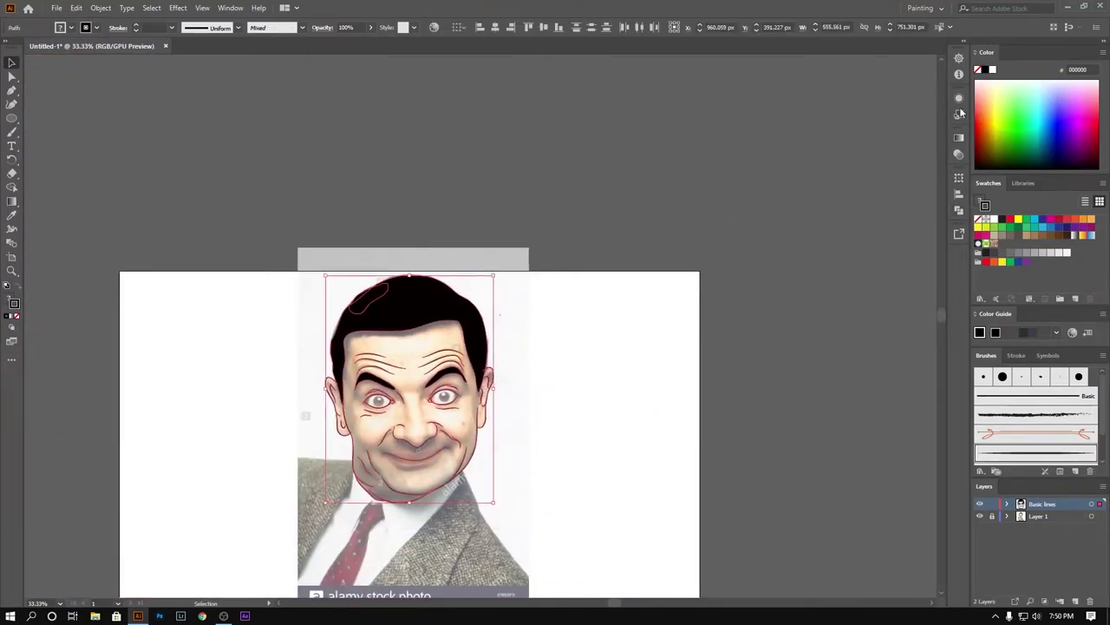
Step: In the Appearance panel, give the small cheek stroke the Black swatch (231F20)
{"action": "left_click", "coordinate": [959, 99]}
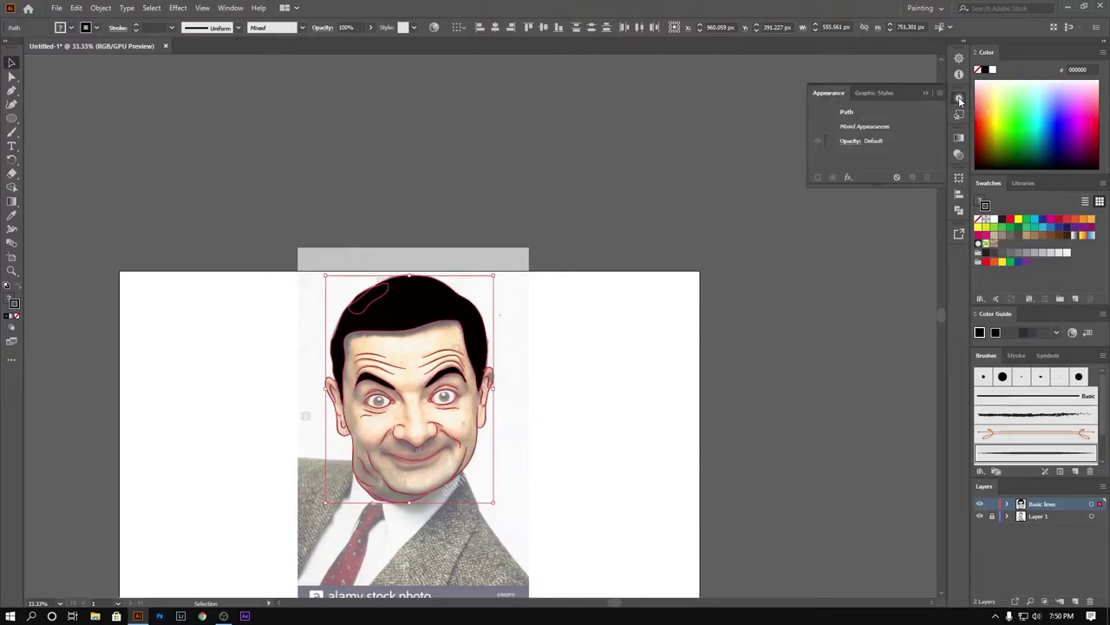
{"action": "left_click", "coordinate": [874, 92]}
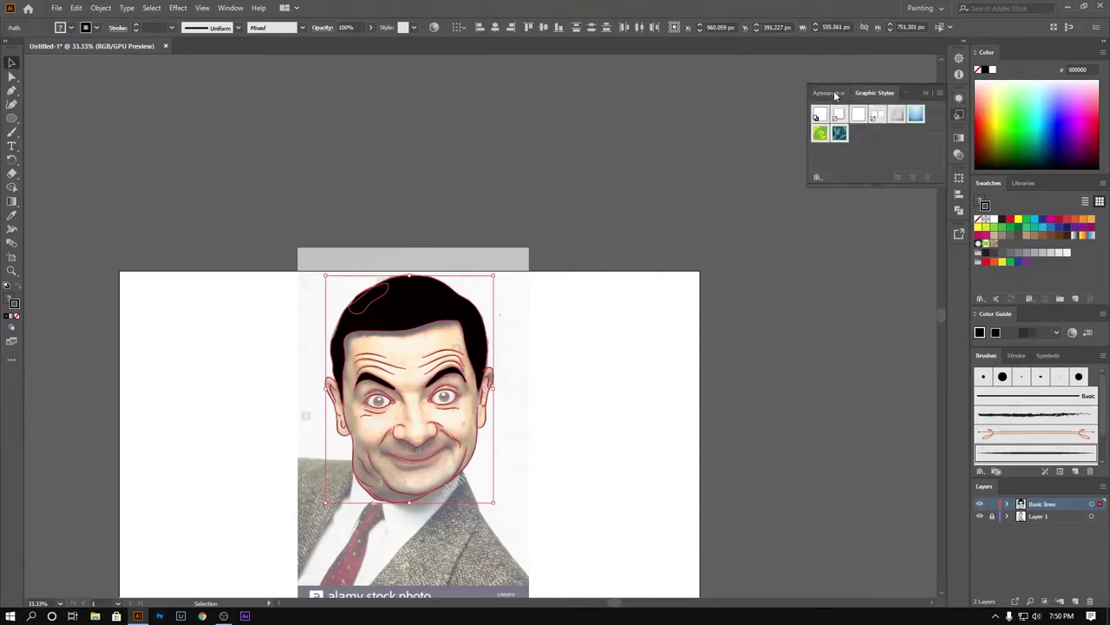
{"action": "left_click", "coordinate": [828, 92]}
{"action": "left_click", "coordinate": [613, 466]}
{"action": "left_click", "coordinate": [472, 438]}
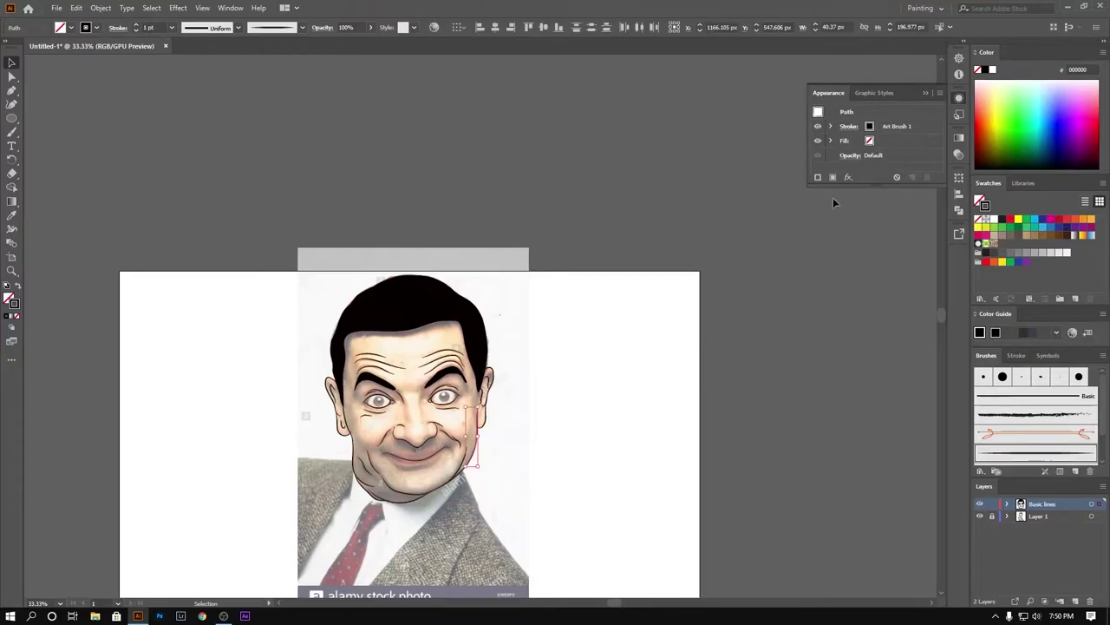
{"action": "left_click", "coordinate": [932, 421]}
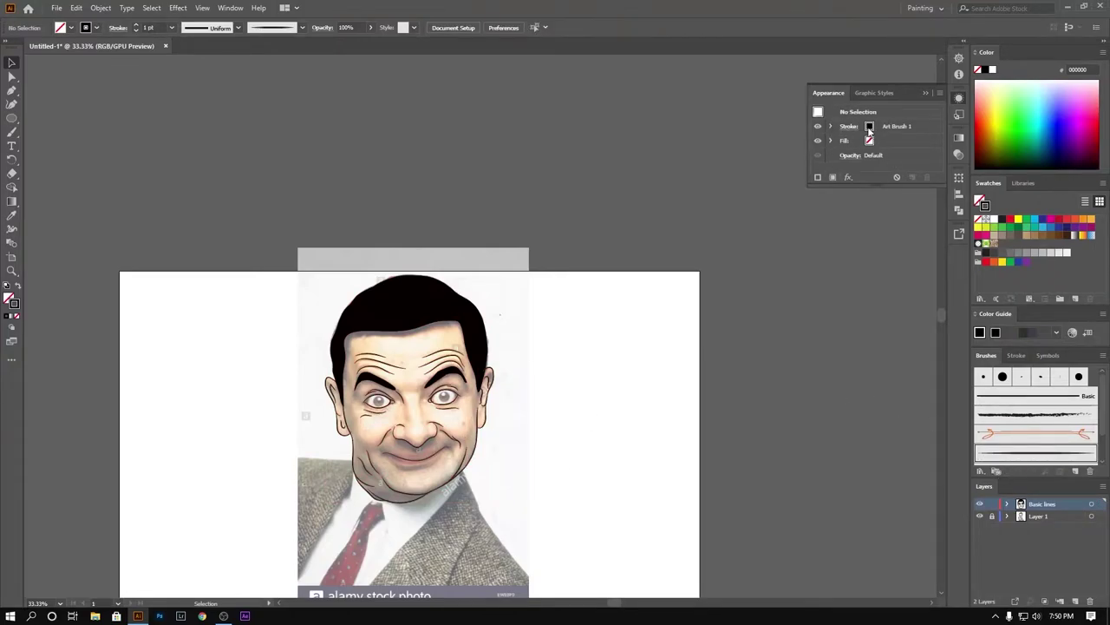
{"action": "key", "text": "ctrl+z"}
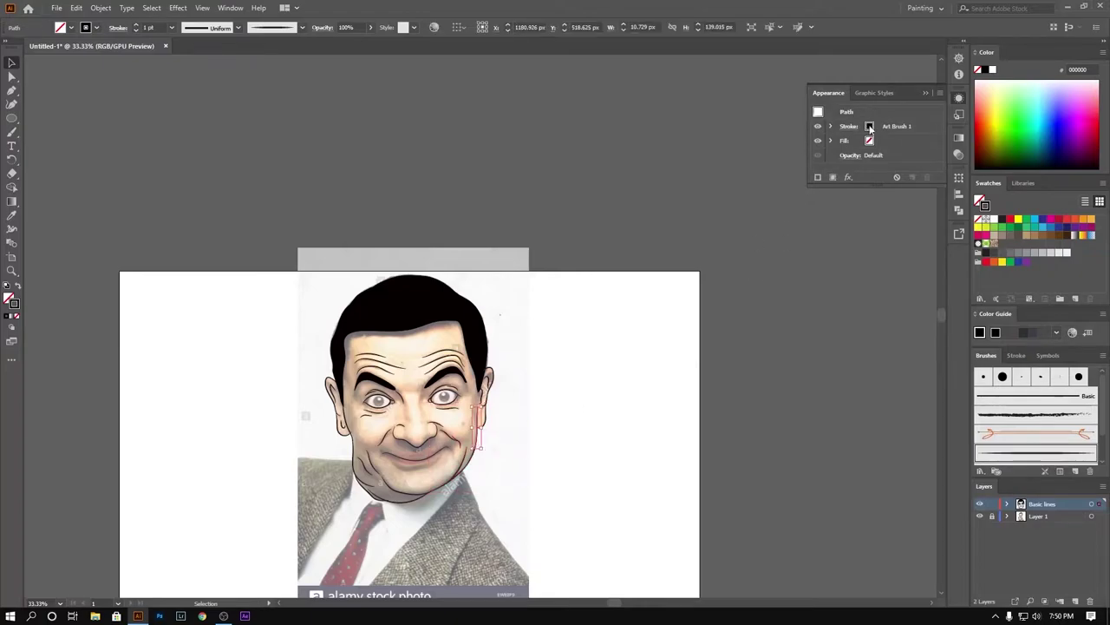
{"action": "left_click", "coordinate": [871, 129]}
{"action": "left_click", "coordinate": [772, 152]}
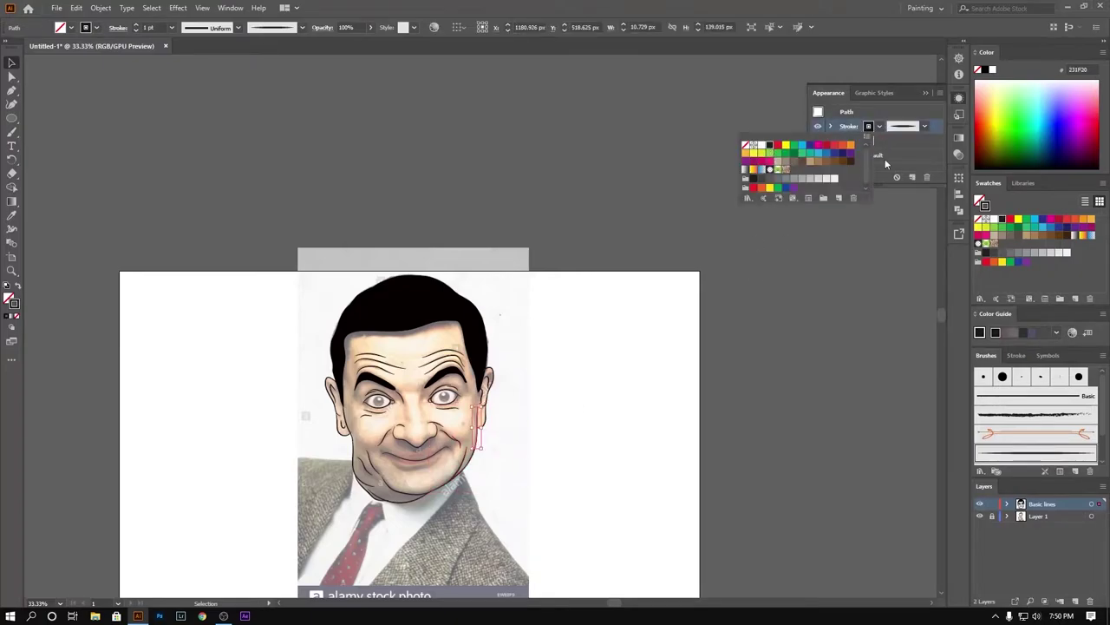
Step: Add a second stroke to the cheek path, keep its colour, and deselect
{"action": "scroll", "coordinate": [477, 425], "scroll_direction": "up", "scroll_amount": 10}
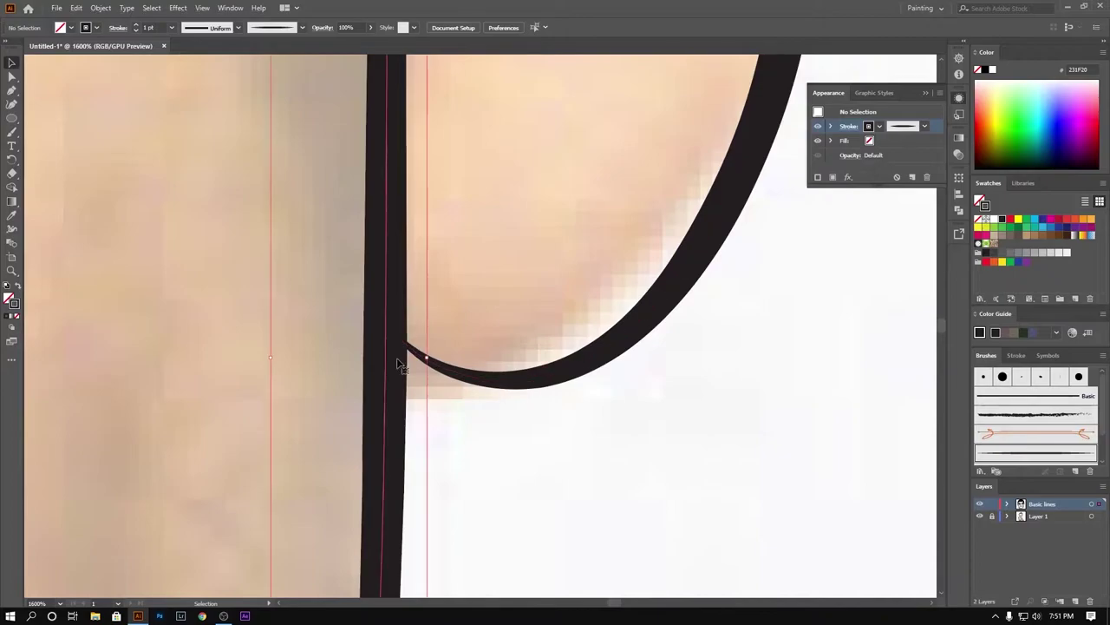
{"action": "left_click", "coordinate": [818, 177]}
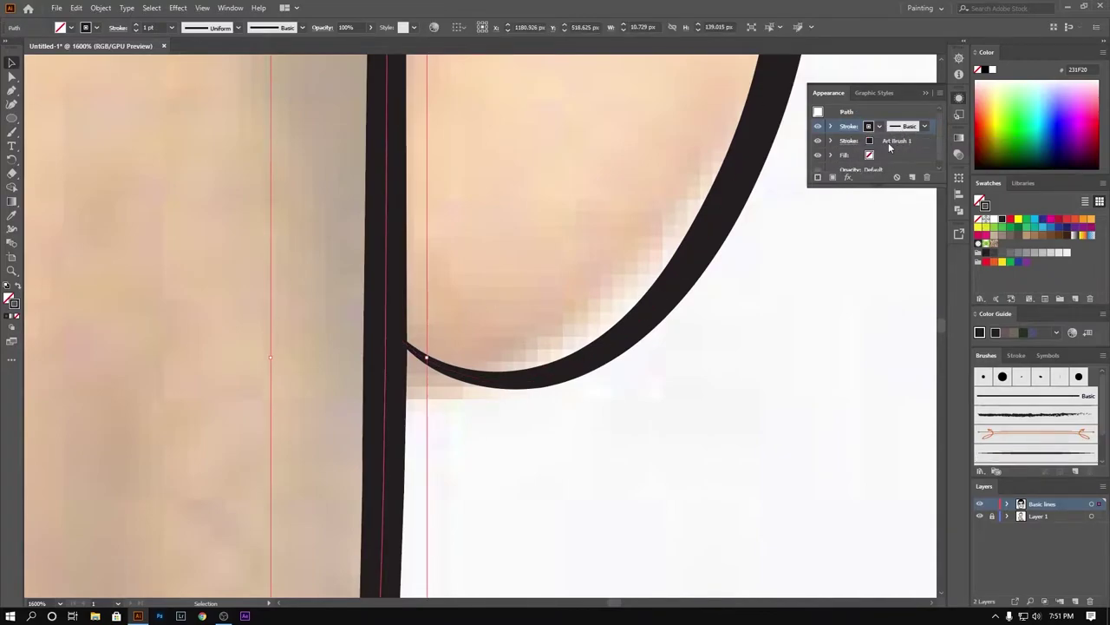
{"action": "left_click", "coordinate": [870, 141]}
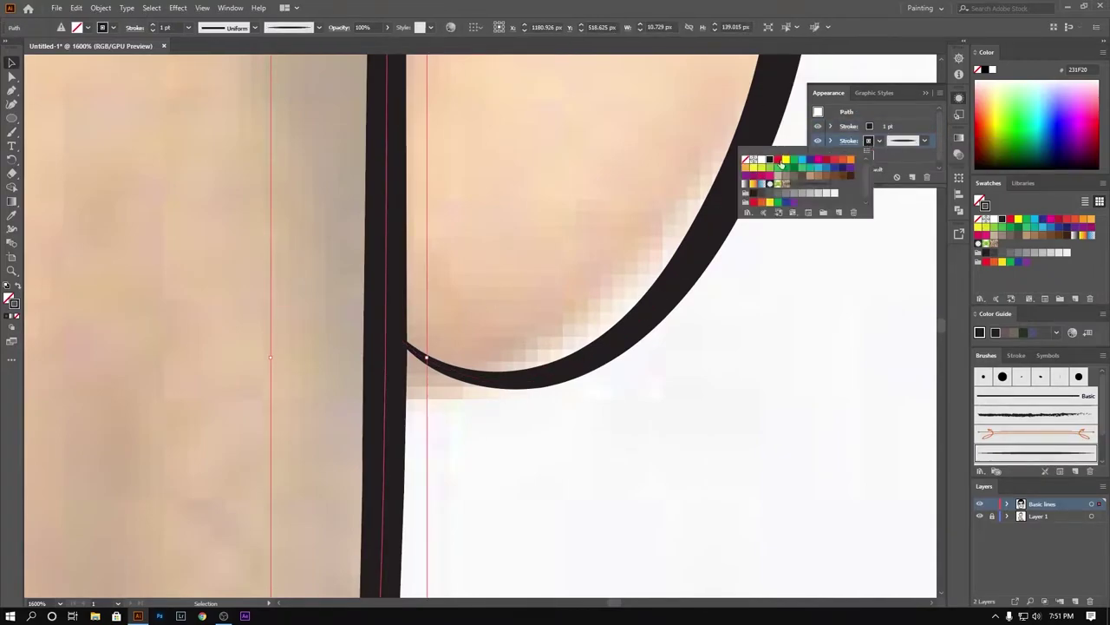
{"action": "left_click", "coordinate": [882, 165]}
{"action": "left_click", "coordinate": [896, 128]}
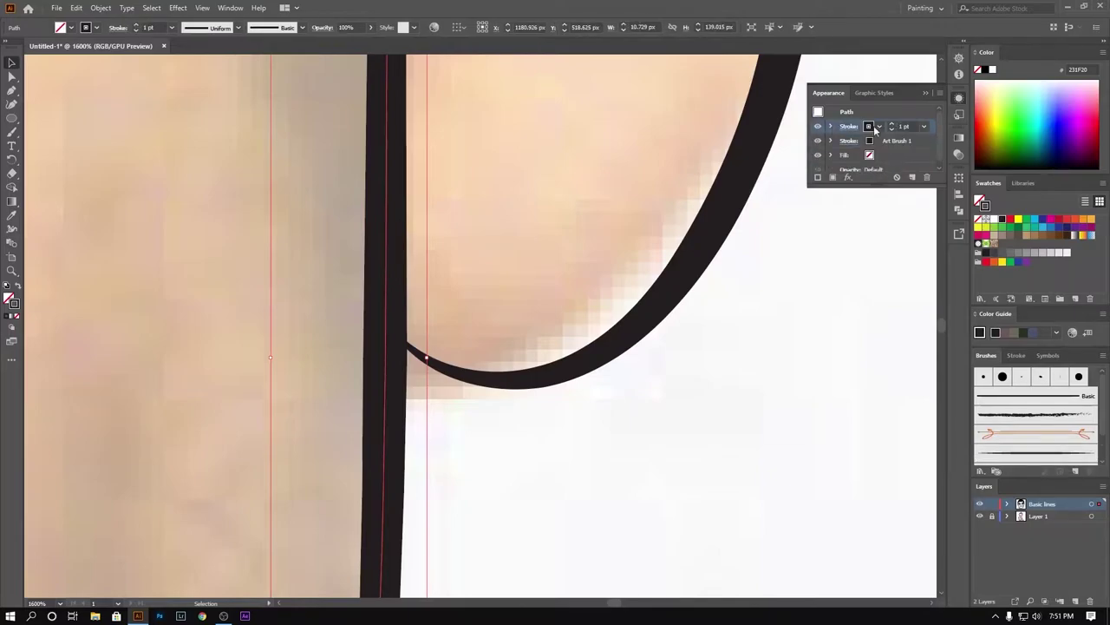
{"action": "key", "text": "ctrl+shift+a"}
Step: Give the ear-top curve a black stroke and set its fill to None
{"action": "key", "text": "ctrl+z"}
{"action": "key", "text": "ctrl+minus"}
{"action": "key", "text": "ctrl+minus"}
{"action": "key", "text": "ctrl+minus"}
{"action": "scroll", "coordinate": [613, 293], "scroll_direction": "up", "scroll_amount": 5}
{"action": "left_click", "coordinate": [613, 291]}
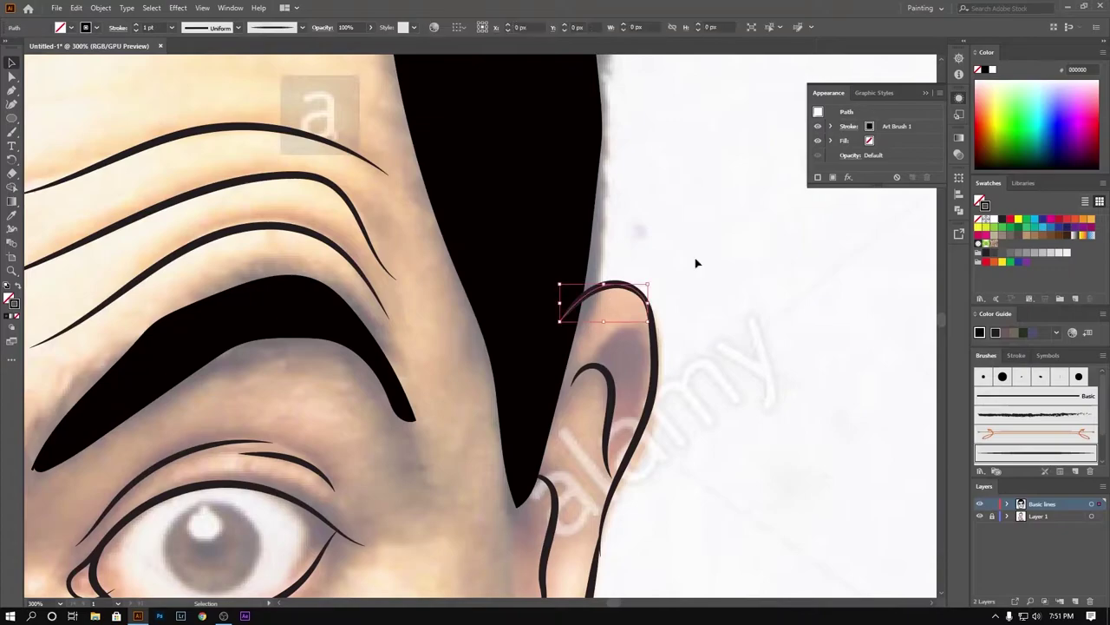
{"action": "left_click", "coordinate": [833, 177]}
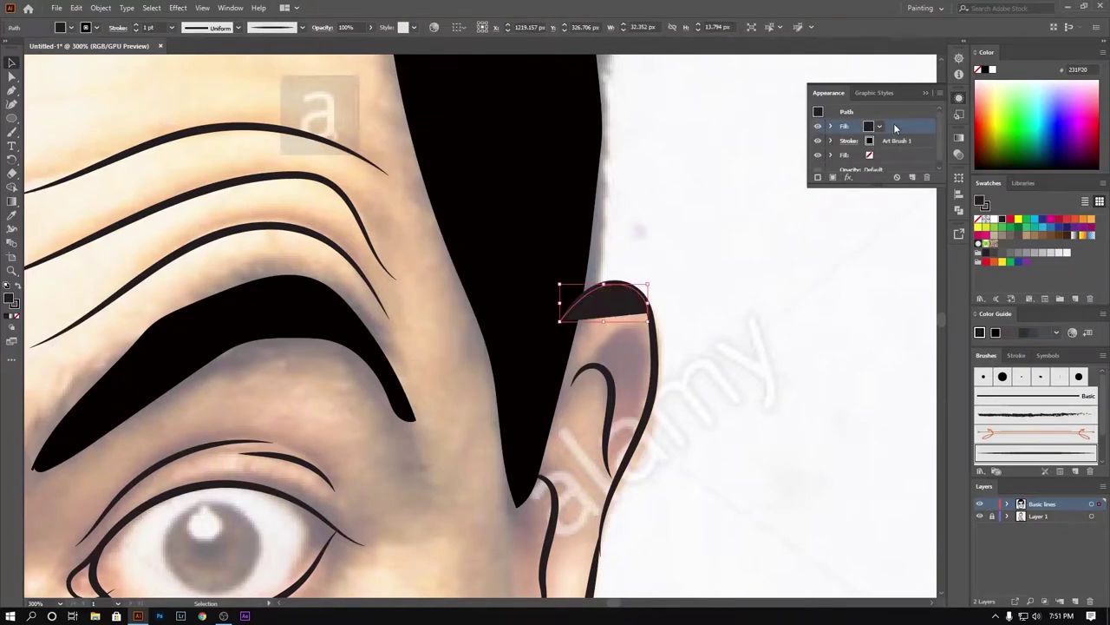
{"action": "left_click", "coordinate": [870, 141]}
{"action": "left_click", "coordinate": [769, 159]}
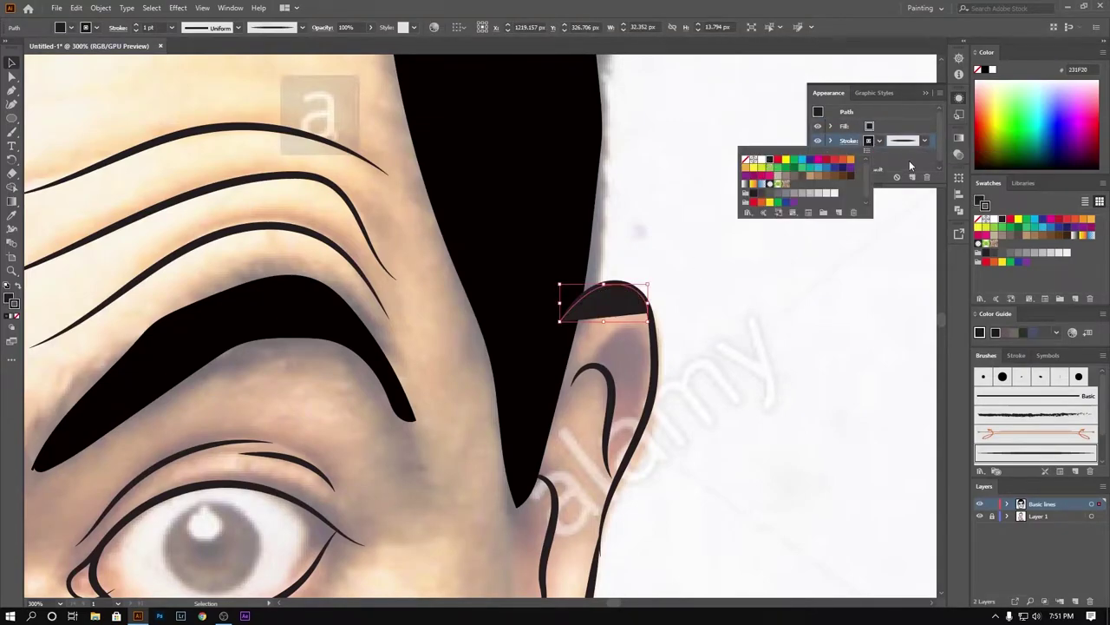
{"action": "left_click", "coordinate": [870, 125]}
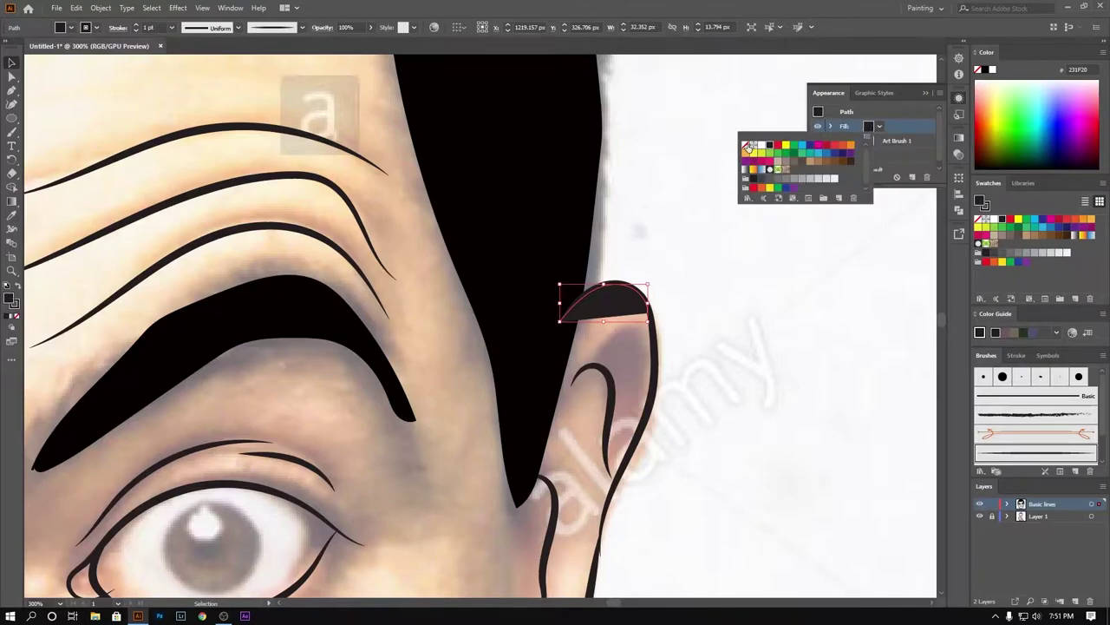
{"action": "left_click", "coordinate": [747, 145]}
Step: Review the ear path's stroke options, then deselect and fit the artboard in view
{"action": "left_click", "coordinate": [894, 140]}
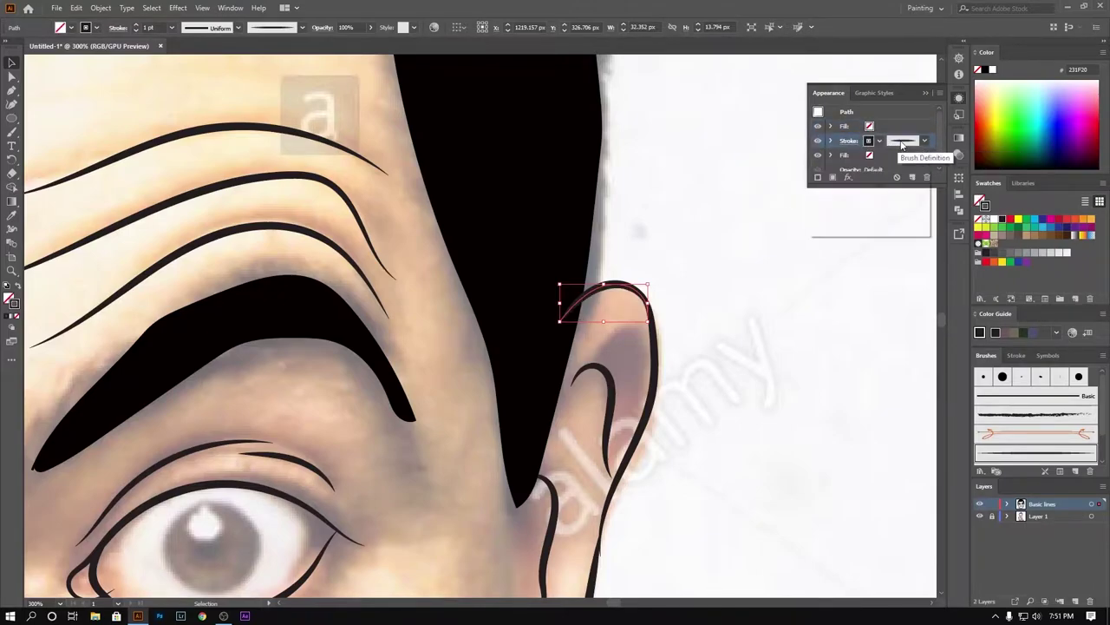
{"action": "left_click", "coordinate": [847, 140]}
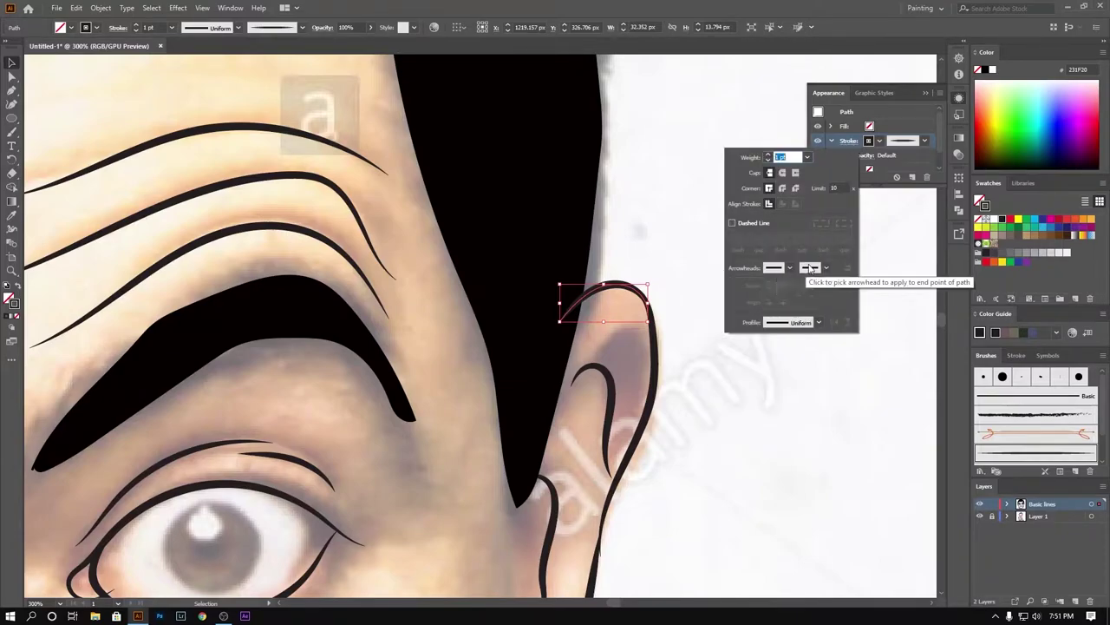
{"action": "left_click", "coordinate": [920, 309]}
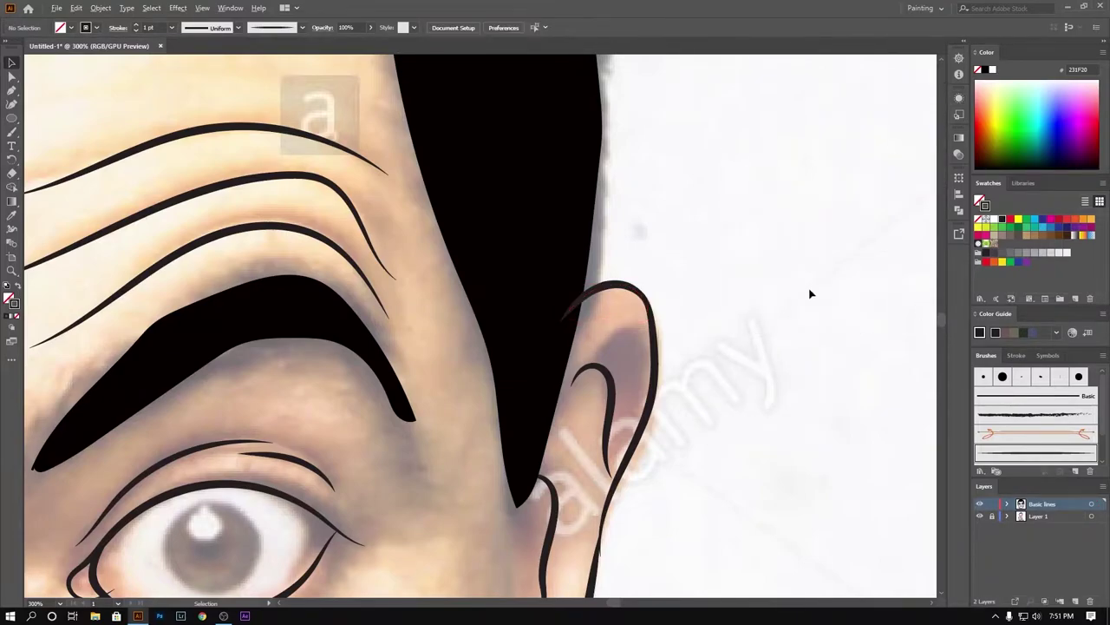
{"action": "key", "text": "ctrl+0"}
Step: Expand the appearance of all the brushed face artwork into plain shapes, then deselect
{"action": "key", "text": "ctrl+a"}
{"action": "left_click", "coordinate": [101, 8]}
{"action": "left_click", "coordinate": [131, 156]}
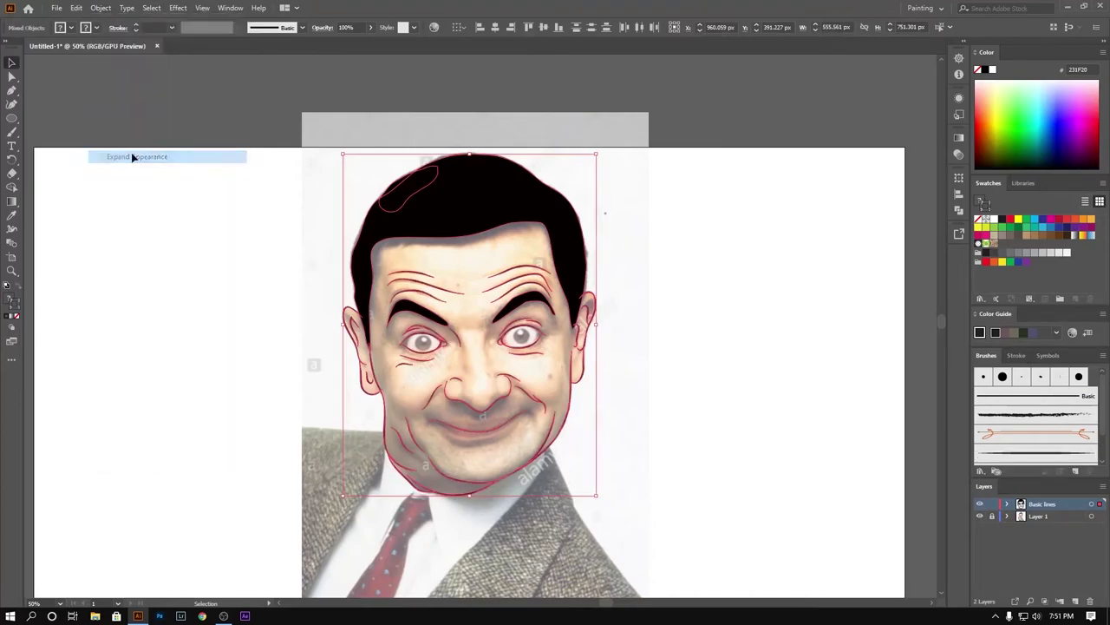
{"action": "key", "text": "shift+ctrl+F9"}
{"action": "scroll", "coordinate": [737, 365], "scroll_direction": "down", "scroll_amount": 2}
{"action": "left_click", "coordinate": [677, 386]}
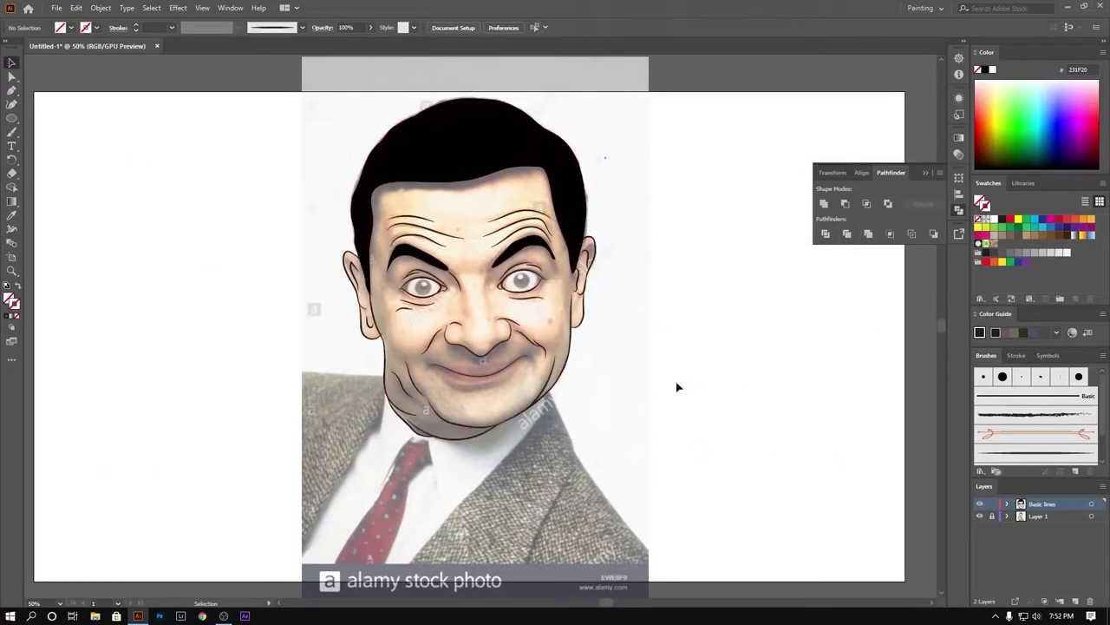
Step: Duplicate the Basic lines layer, delete the empty Layer 3, and target Basic lines
{"action": "scroll", "coordinate": [601, 258], "scroll_direction": "up", "scroll_amount": 5}
{"action": "scroll", "coordinate": [669, 324], "scroll_direction": "down", "scroll_amount": 6}
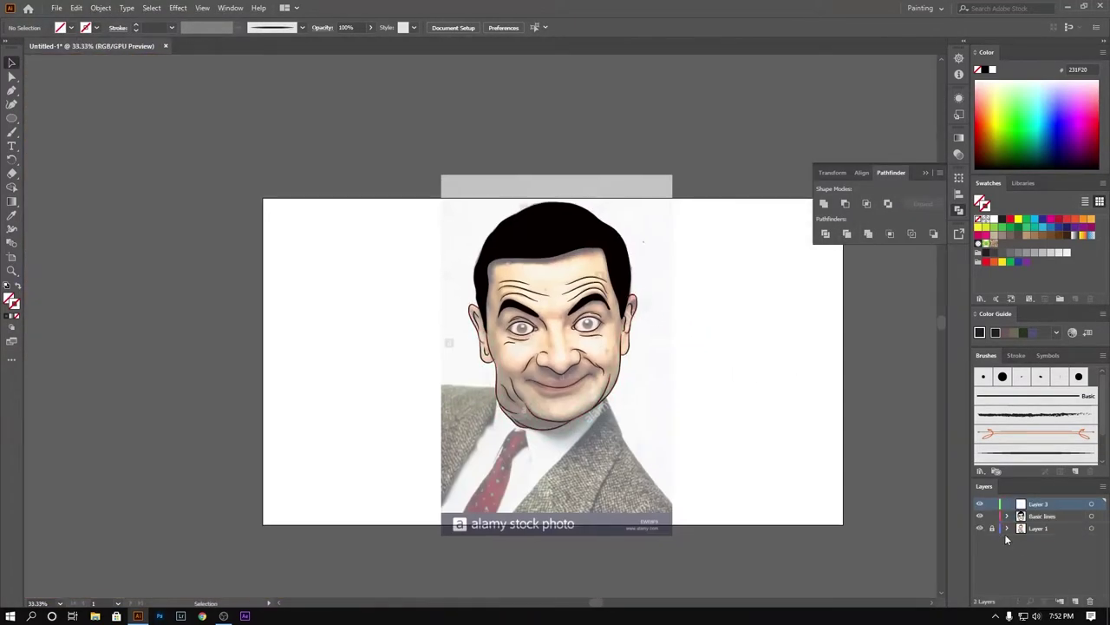
{"action": "left_click_drag", "start_coordinate": [1032, 517], "coordinate": [1075, 602]}
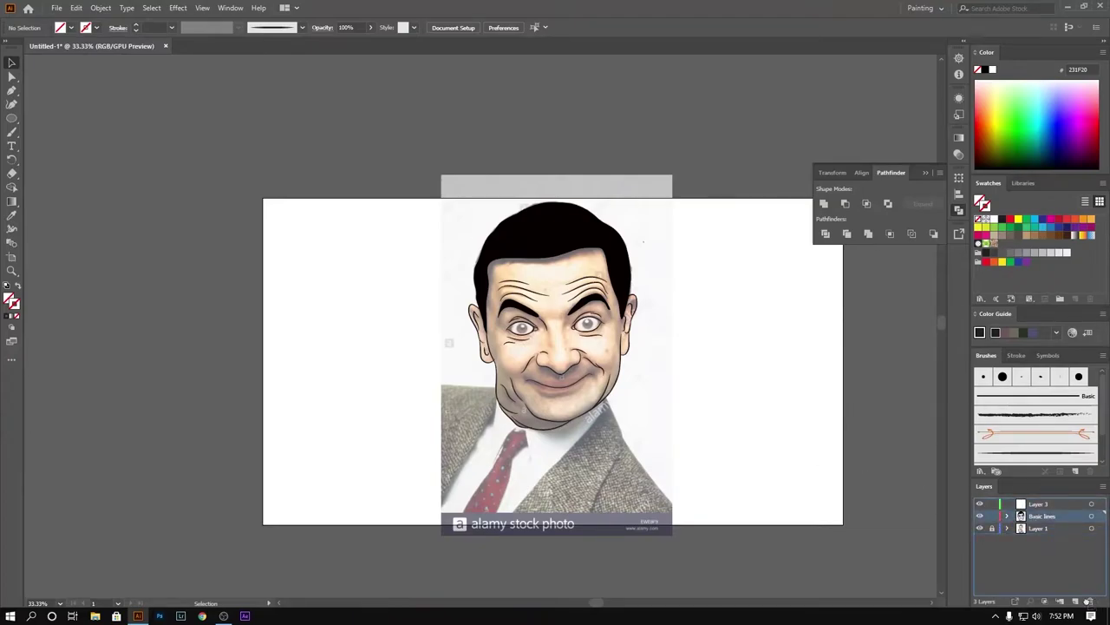
{"action": "left_click", "coordinate": [1089, 602]}
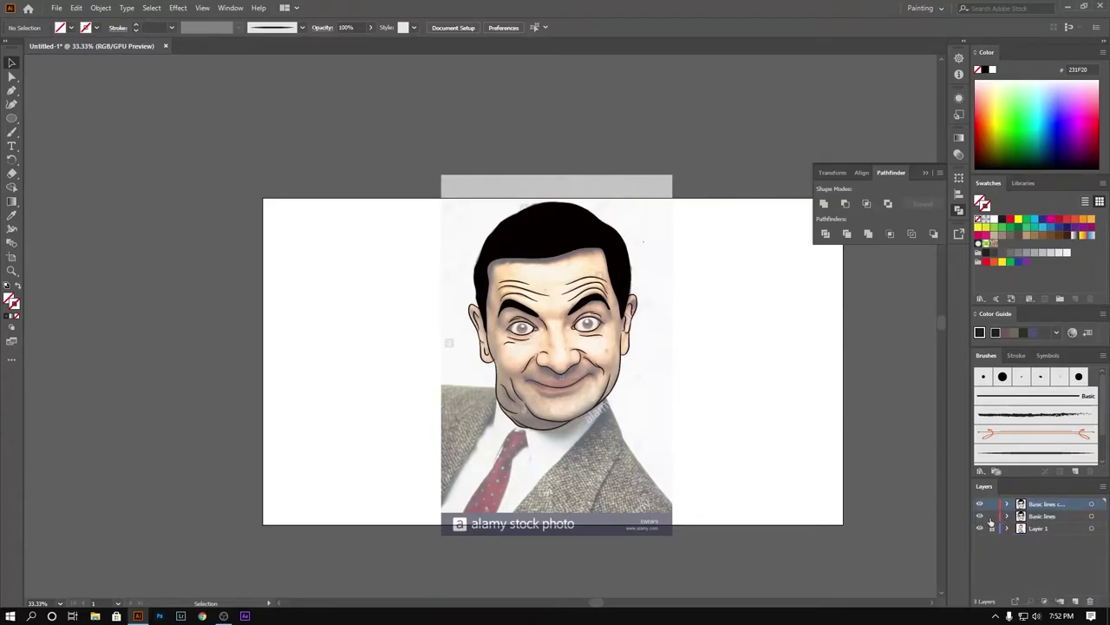
{"action": "left_click_drag", "start_coordinate": [9, 127], "coordinate": [52, 118]}
Step: Draw an artboard-sized rectangle filled with peach skin colour ED9E69
{"action": "left_click", "coordinate": [1041, 516]}
{"action": "left_click_drag", "start_coordinate": [367, 161], "coordinate": [788, 531]}
{"action": "double_click", "coordinate": [12, 300]}
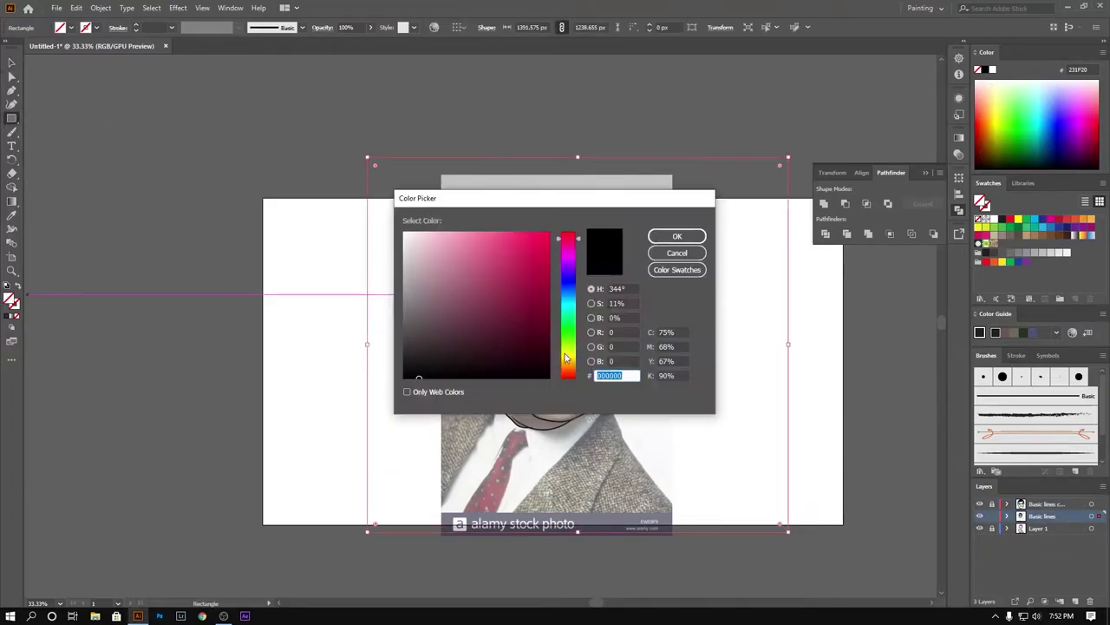
{"action": "left_click", "coordinate": [568, 364]}
{"action": "left_click", "coordinate": [465, 249]}
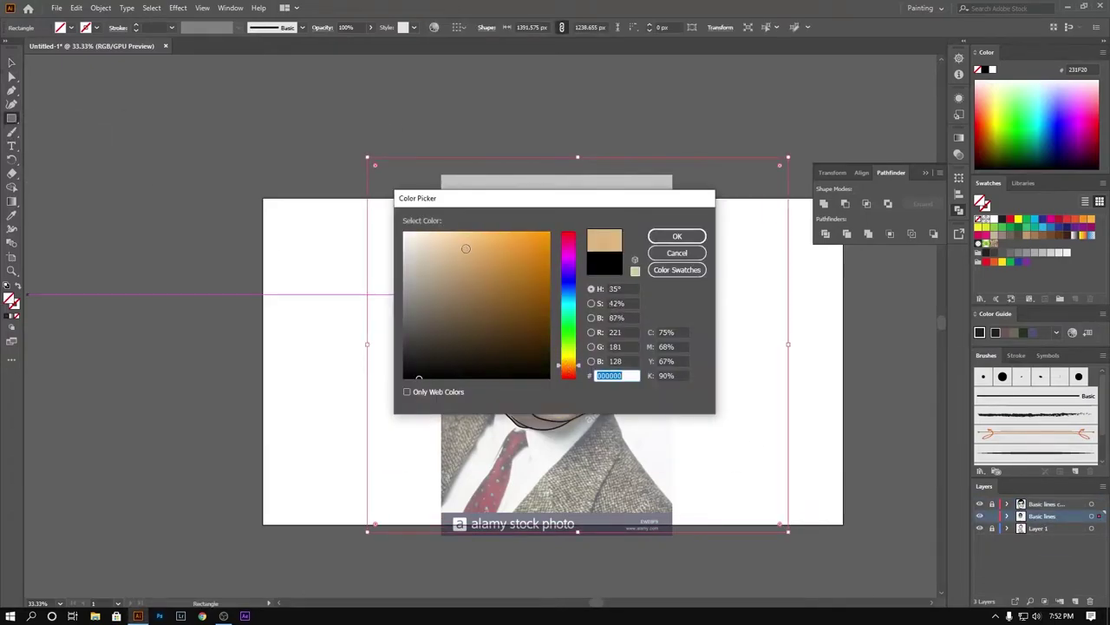
{"action": "left_click", "coordinate": [572, 368]}
{"action": "left_click", "coordinate": [677, 236]}
{"action": "double_click", "coordinate": [12, 300]}
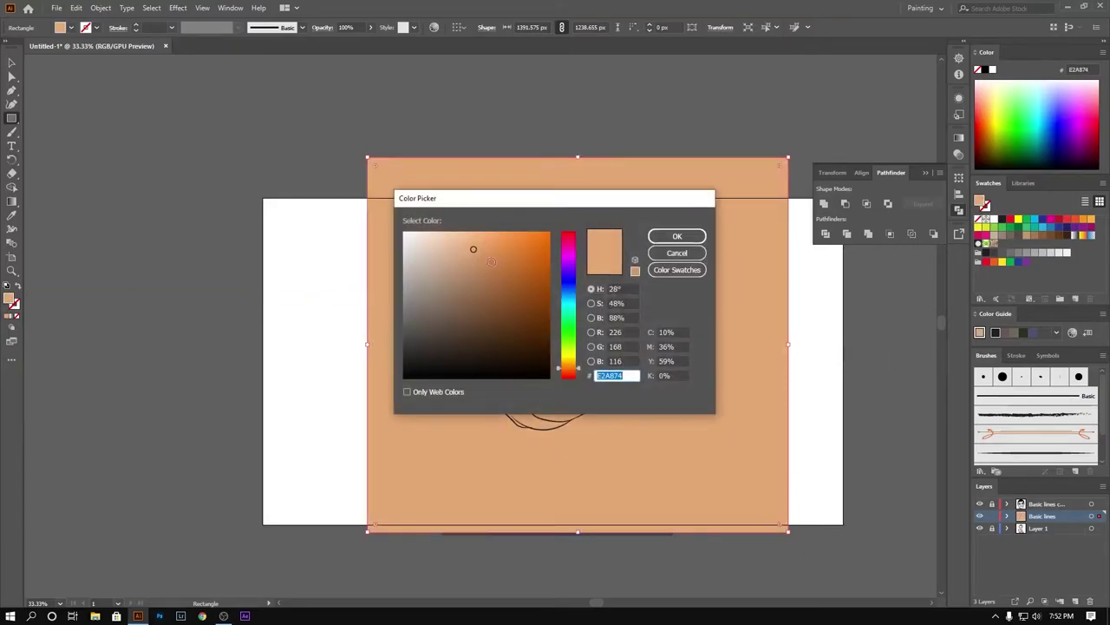
{"action": "left_click", "coordinate": [572, 370]}
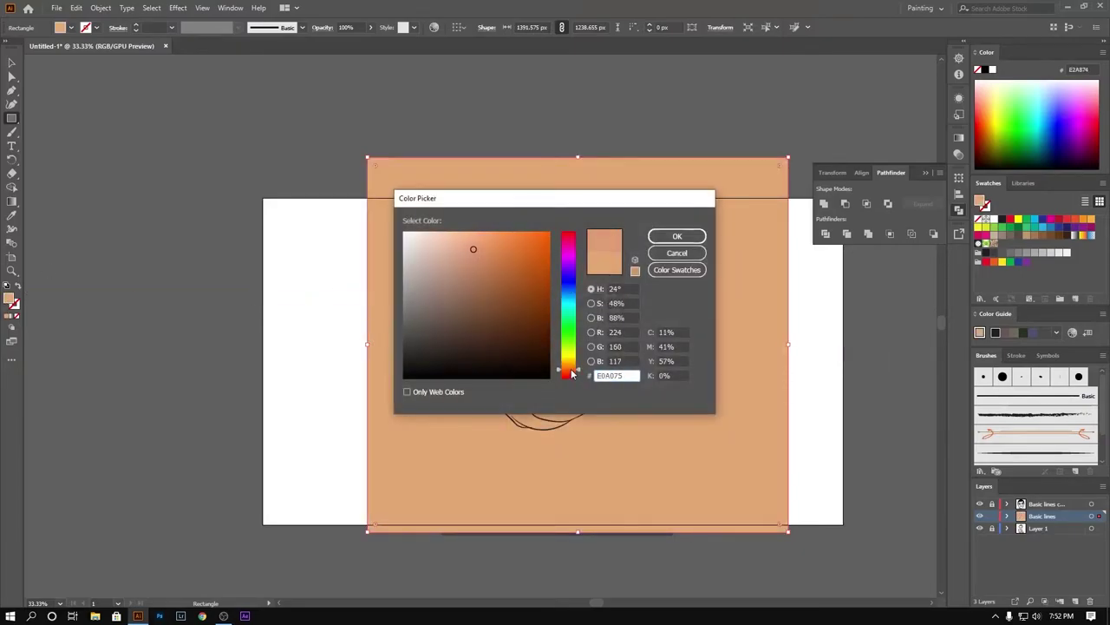
{"action": "left_click", "coordinate": [676, 236]}
Step: Send the peach rectangle behind the line art, merge them, and isolate the group
{"action": "right_click", "coordinate": [664, 303]}
{"action": "left_click", "coordinate": [832, 535]}
{"action": "key", "text": "v"}
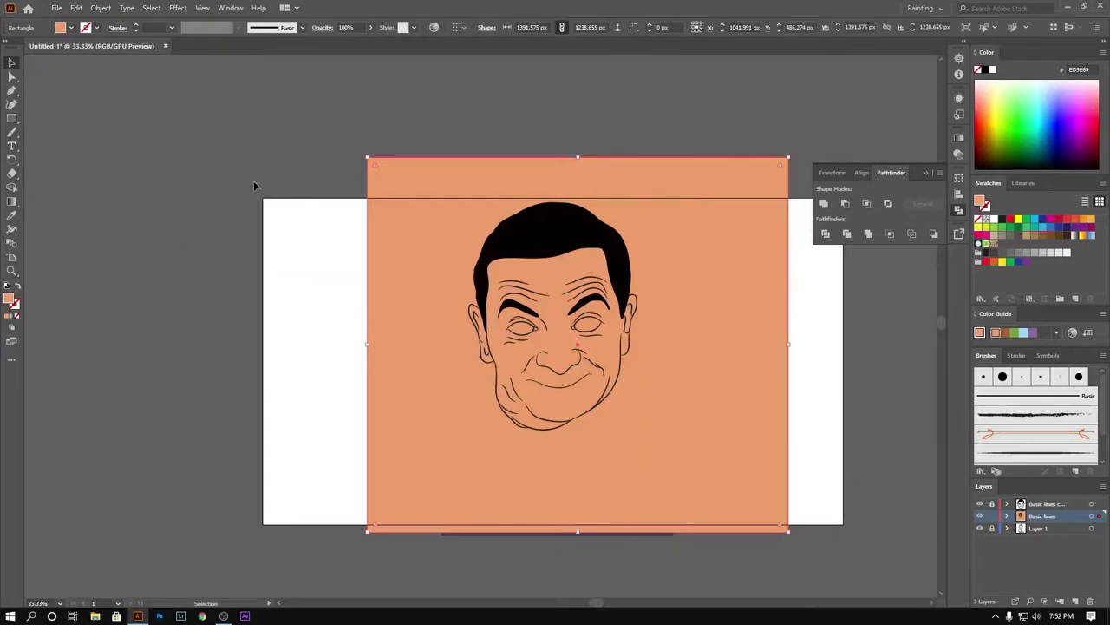
{"action": "left_click_drag", "start_coordinate": [255, 186], "coordinate": [228, 176]}
{"action": "left_click", "coordinate": [597, 301]}
{"action": "right_click", "coordinate": [597, 301]}
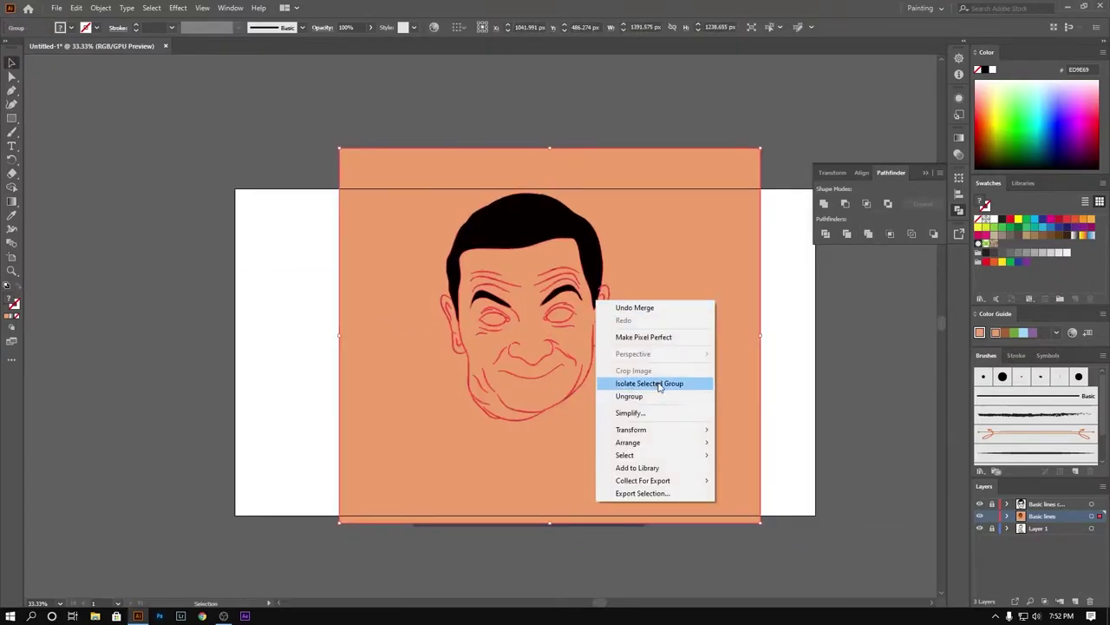
{"action": "left_click", "coordinate": [655, 384]}
Step: Delete the outer peach rectangle and fill both eye shapes white (FFFFFF)
{"action": "key", "text": "Delete"}
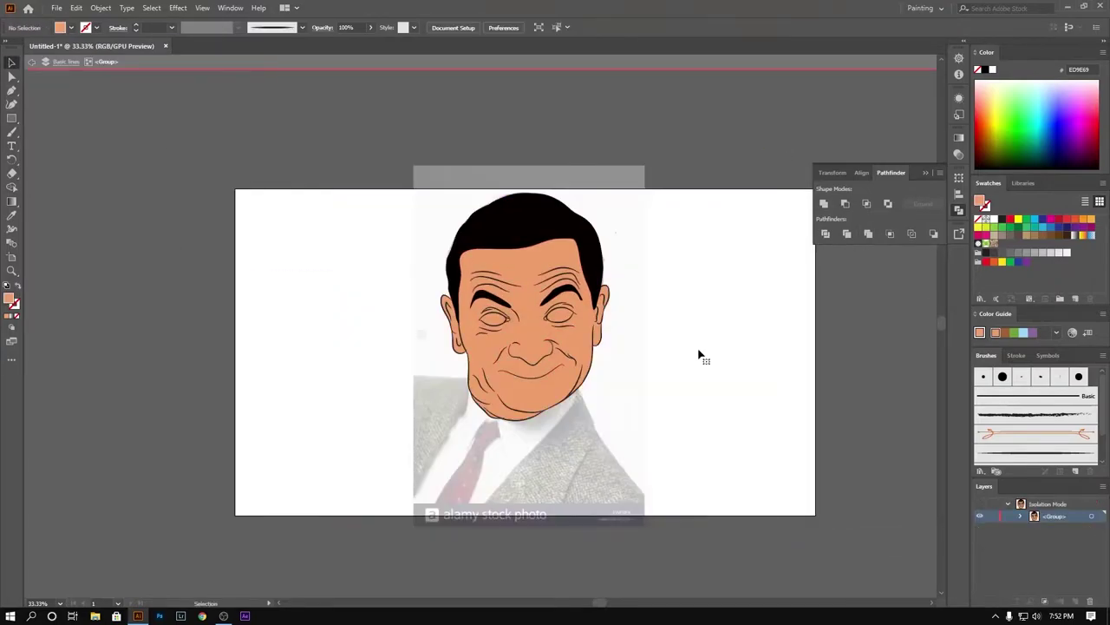
{"action": "scroll", "coordinate": [602, 316], "scroll_direction": "up", "scroll_amount": 3}
{"action": "left_click", "coordinate": [481, 322]}
{"action": "scroll", "coordinate": [484, 322], "scroll_direction": "up", "scroll_amount": 1}
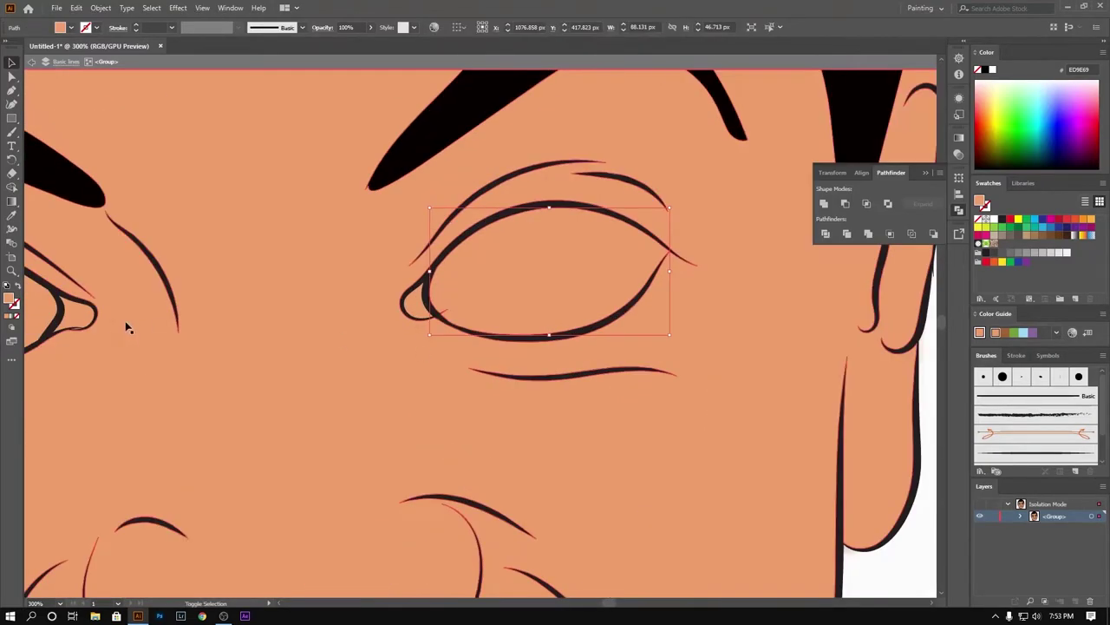
{"action": "scroll", "coordinate": [224, 314], "scroll_direction": "down", "scroll_amount": 1}
{"action": "left_click", "coordinate": [224, 314], "text": "shift"}
{"action": "double_click", "coordinate": [11, 299]}
{"action": "type", "text": "ffffff"}
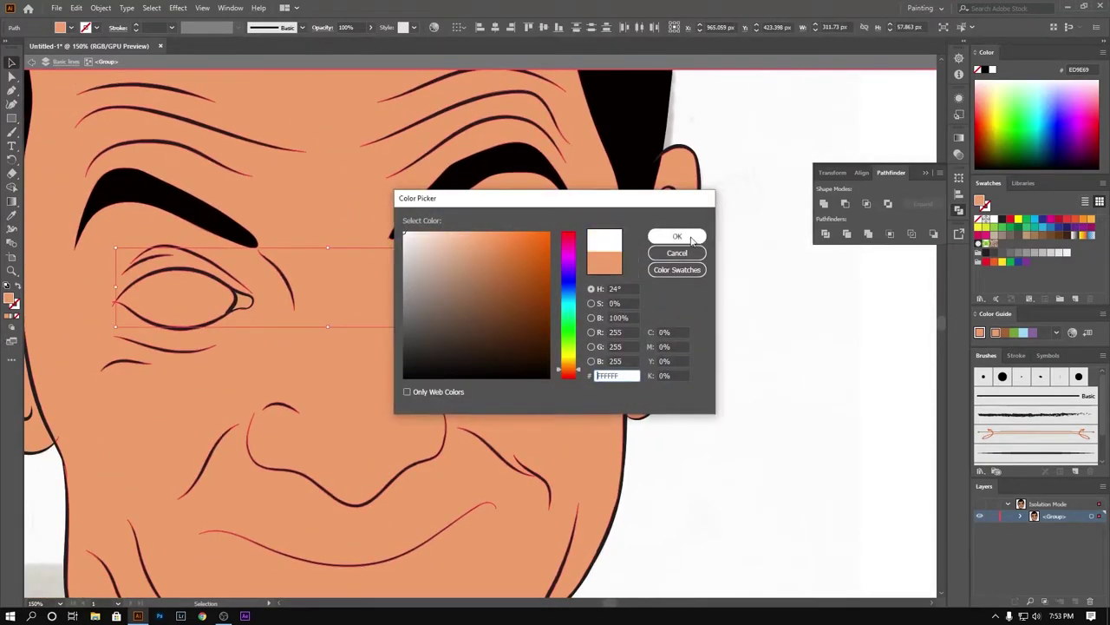
{"action": "key", "text": "Return"}
Step: Colour the inner eye-corner shapes pinkish-red
{"action": "scroll", "coordinate": [634, 345], "scroll_direction": "down", "scroll_amount": 1}
{"action": "left_click", "coordinate": [555, 276]}
{"action": "scroll", "coordinate": [554, 276], "scroll_direction": "up", "scroll_amount": 3}
{"action": "double_click", "coordinate": [11, 300]}
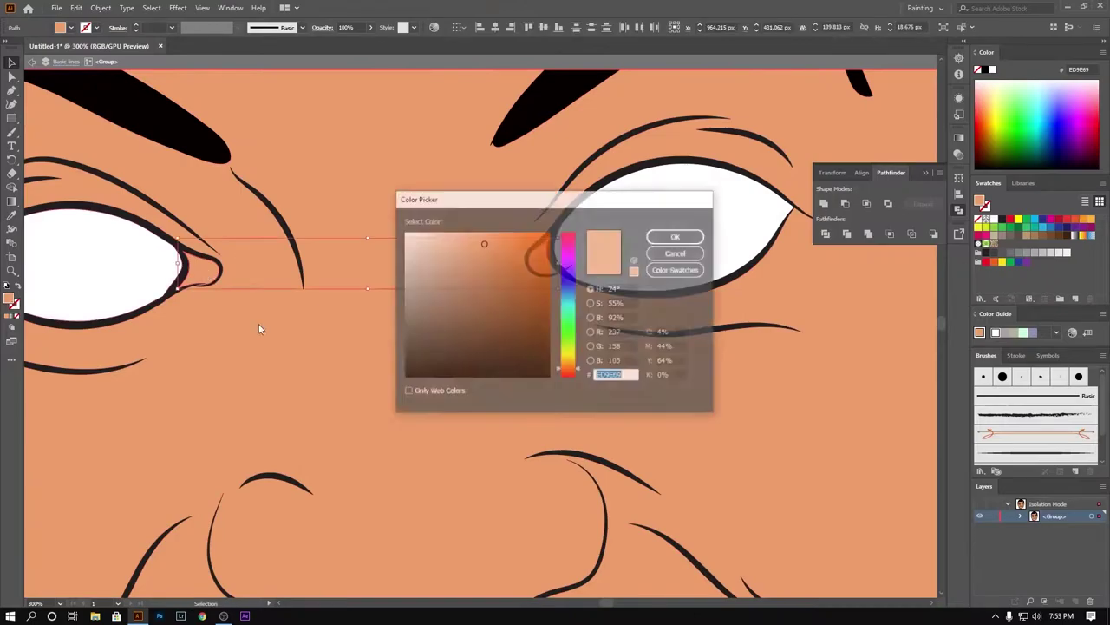
{"action": "left_click_drag", "start_coordinate": [562, 369], "coordinate": [564, 374]}
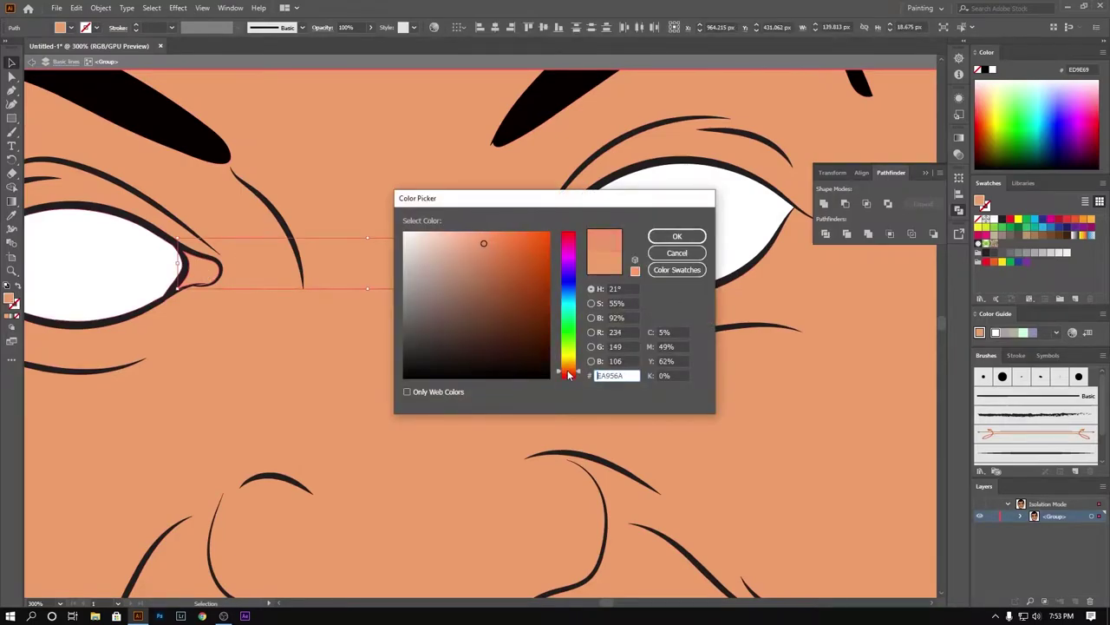
{"action": "left_click", "coordinate": [676, 236]}
Step: Exit isolation mode and select all the face artwork
{"action": "scroll", "coordinate": [734, 319], "scroll_direction": "down", "scroll_amount": 2}
{"action": "scroll", "coordinate": [754, 373], "scroll_direction": "down", "scroll_amount": 1}
{"action": "scroll", "coordinate": [781, 426], "scroll_direction": "down", "scroll_amount": 1}
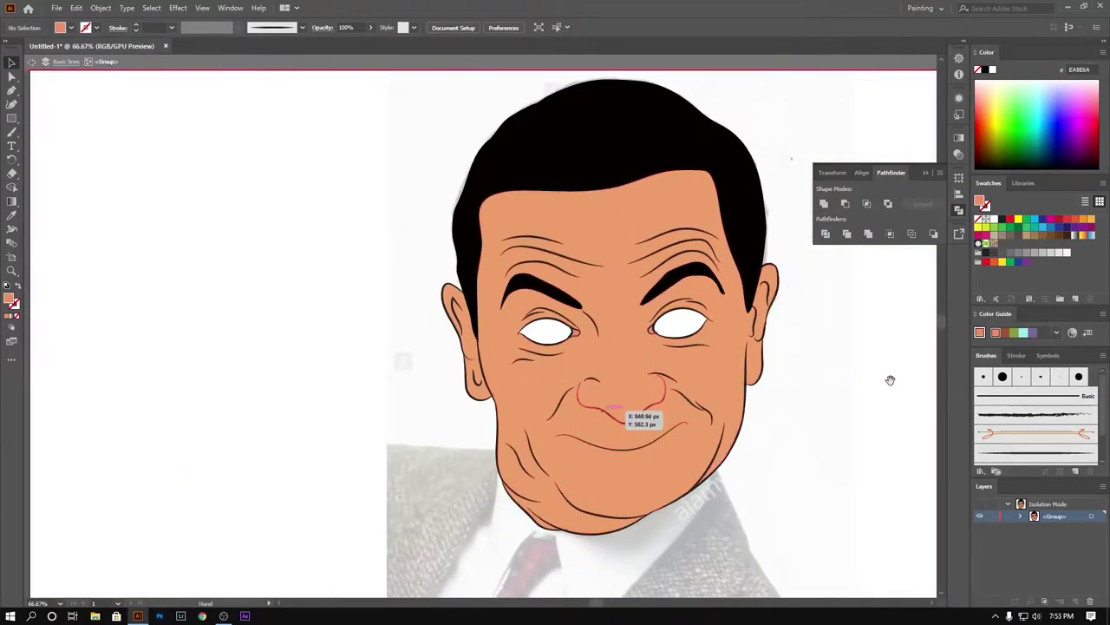
{"action": "scroll", "coordinate": [867, 399], "scroll_direction": "down", "scroll_amount": 2}
{"action": "key", "text": "alt+space"}
{"action": "key", "text": "Escape"}
{"action": "double_click", "coordinate": [308, 312]}
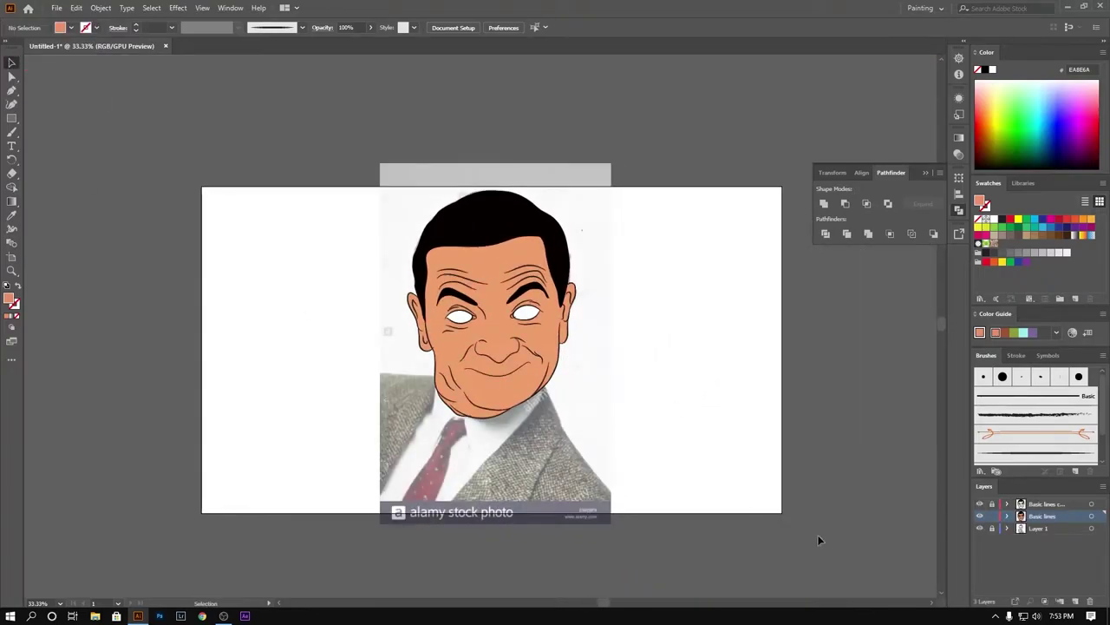
{"action": "key", "text": "ctrl+a"}
Step: Lower the face artwork opacity to 58% and add a new layer named EYEs
{"action": "left_click", "coordinate": [958, 154]}
{"action": "left_click_drag", "start_coordinate": [920, 165], "coordinate": [909, 165]}
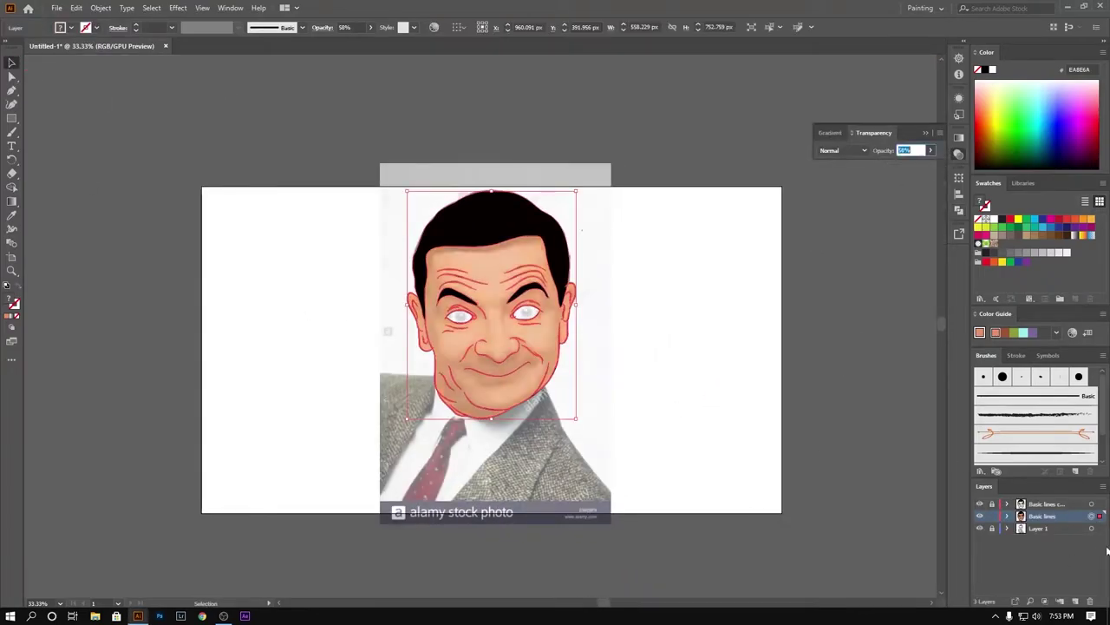
{"action": "key", "text": "ctrl+l"}
{"action": "double_click", "coordinate": [1037, 516]}
{"action": "type", "text": "Ey"}
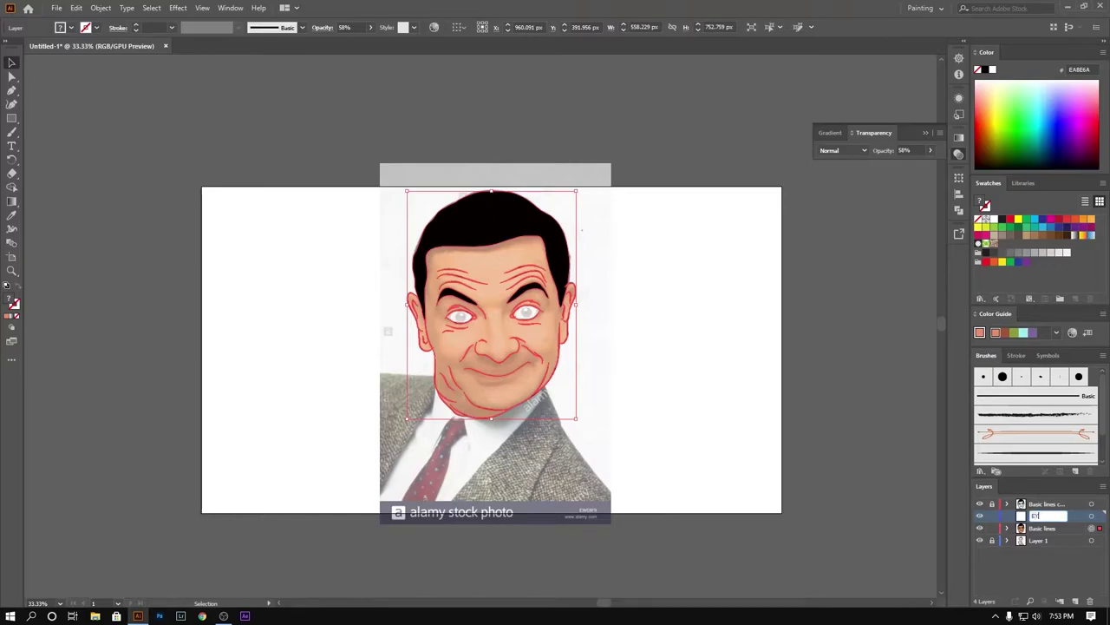
{"action": "type", "text": "Es"}
{"action": "key", "text": "Return"}
{"action": "key", "text": "ctrl+shift+a"}
{"action": "scroll", "coordinate": [548, 352], "scroll_direction": "up", "scroll_amount": 6}
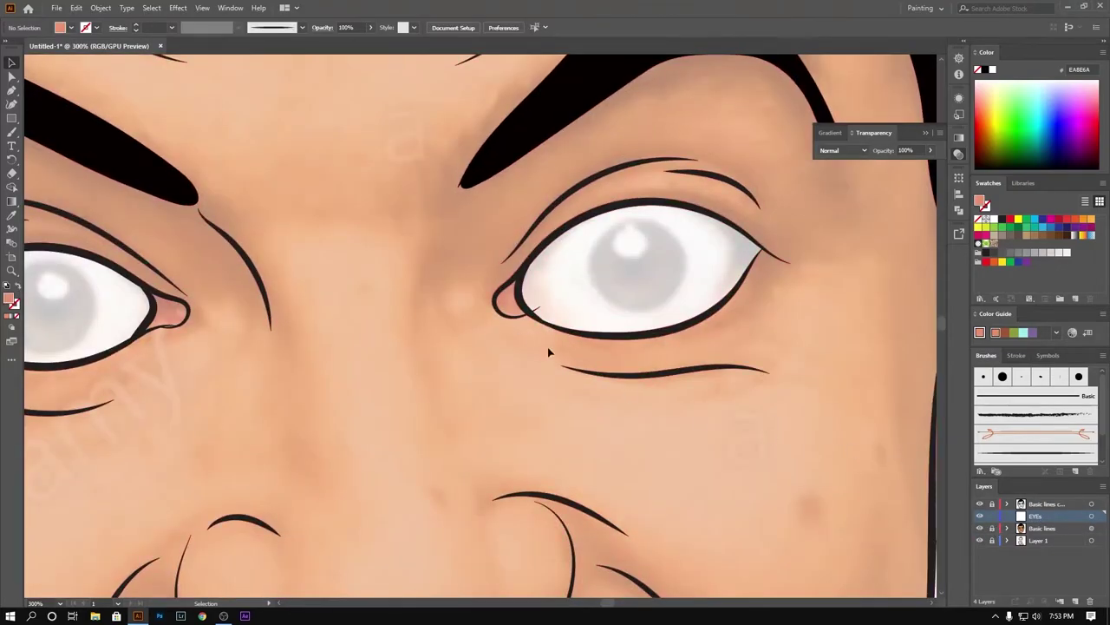
Step: Draw a dark brown (3A1C12) iris circle on the right eye and copy it to the left
{"action": "left_click", "coordinate": [48, 139]}
{"action": "left_click_drag", "start_coordinate": [638, 263], "coordinate": [682, 305]}
{"action": "key", "text": "v"}
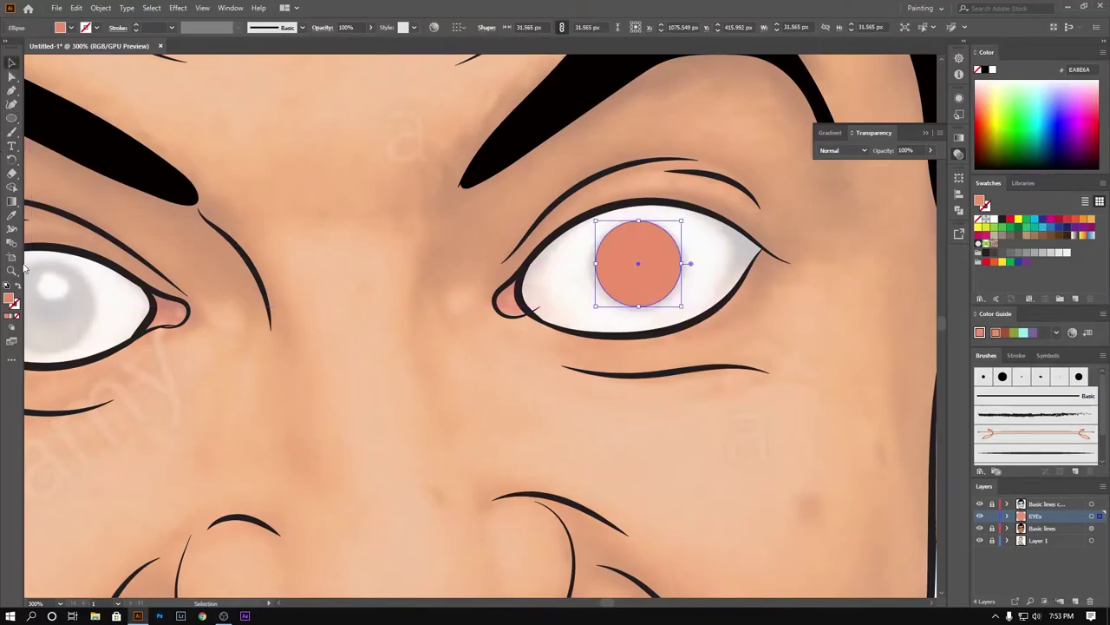
{"action": "double_click", "coordinate": [11, 300]}
{"action": "left_click_drag", "start_coordinate": [550, 344], "coordinate": [509, 344]}
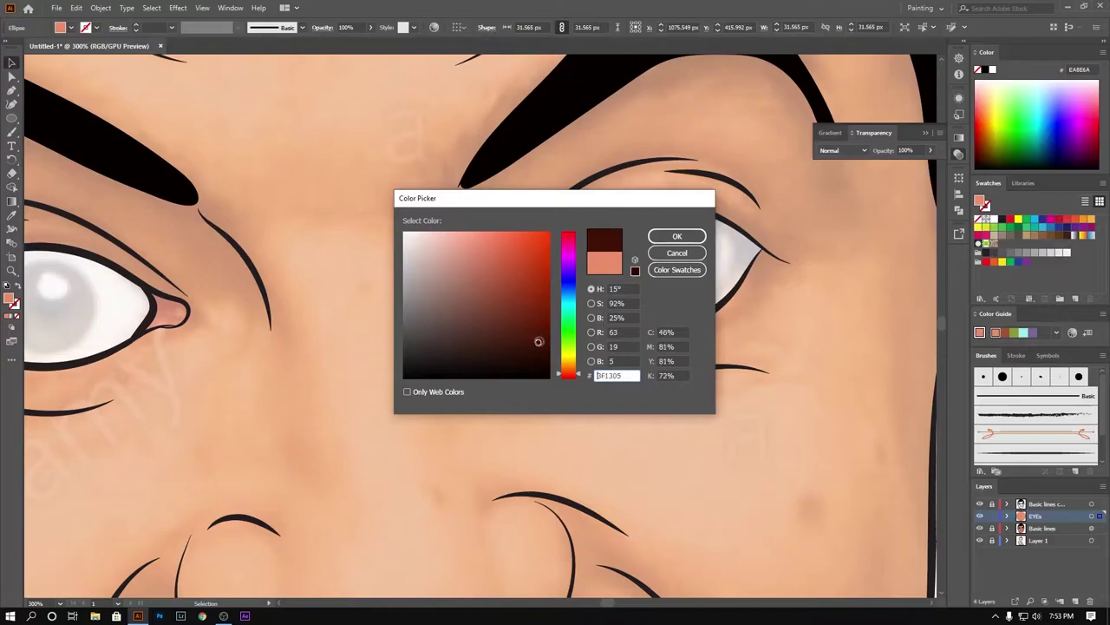
{"action": "left_click", "coordinate": [677, 236]}
{"action": "left_click", "coordinate": [543, 289]}
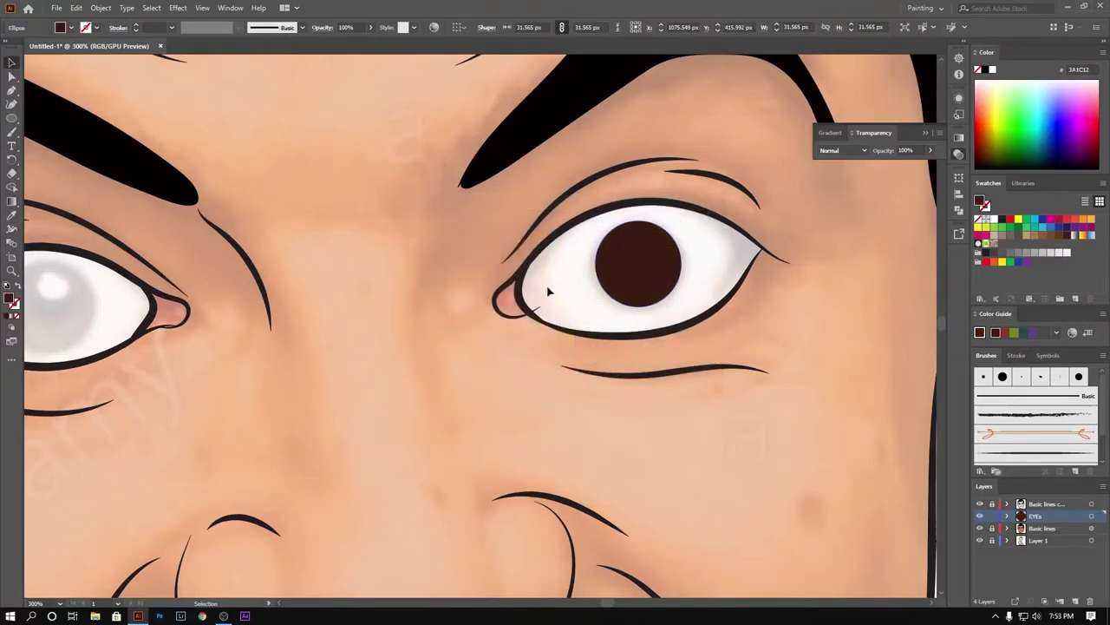
{"action": "scroll", "coordinate": [732, 294], "scroll_direction": "left", "scroll_amount": 3}
{"action": "left_click_drag", "start_coordinate": [732, 293], "coordinate": [141, 337]}
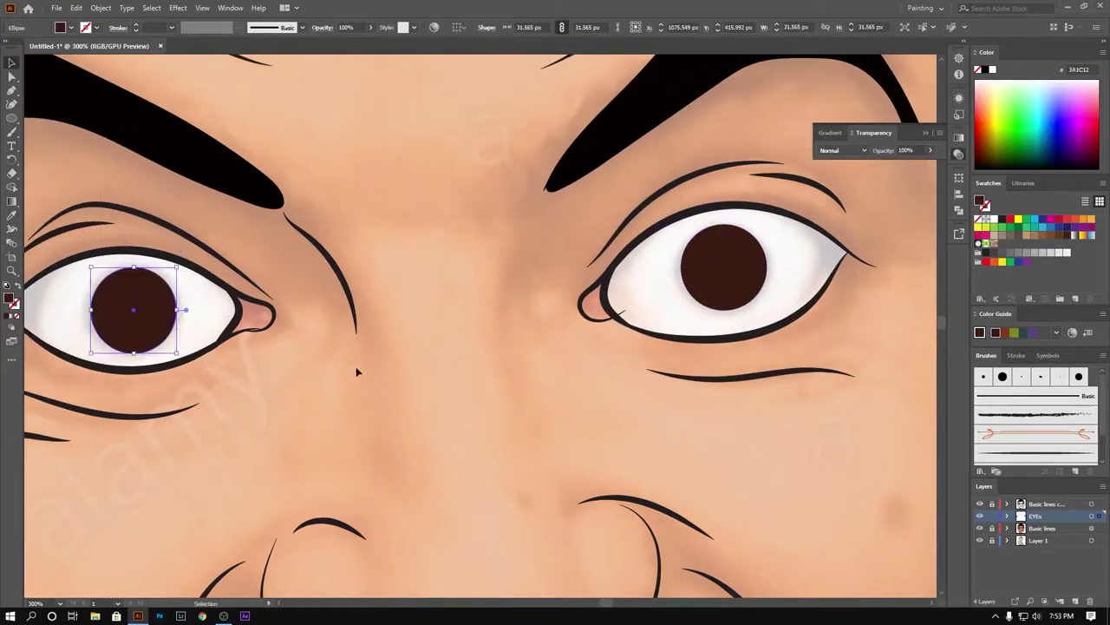
Step: Draw a near-black pupil inside the left iris and copy it into the right eye
{"action": "key", "text": "l"}
{"action": "left_click_drag", "start_coordinate": [135, 310], "coordinate": [152, 326]}
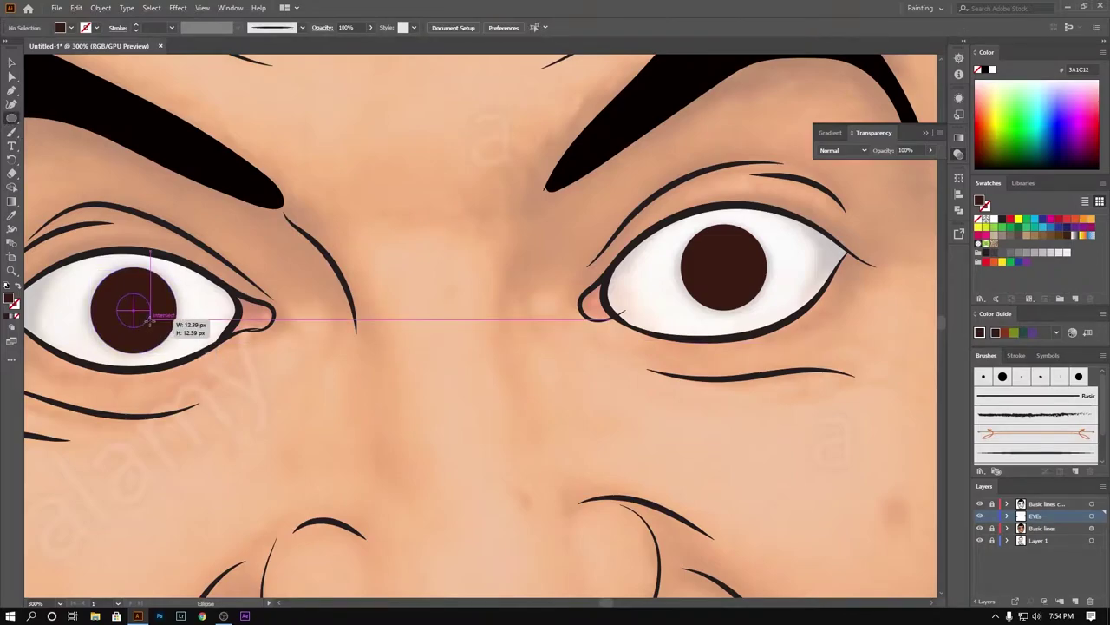
{"action": "double_click", "coordinate": [12, 301]}
{"action": "left_click", "coordinate": [674, 238]}
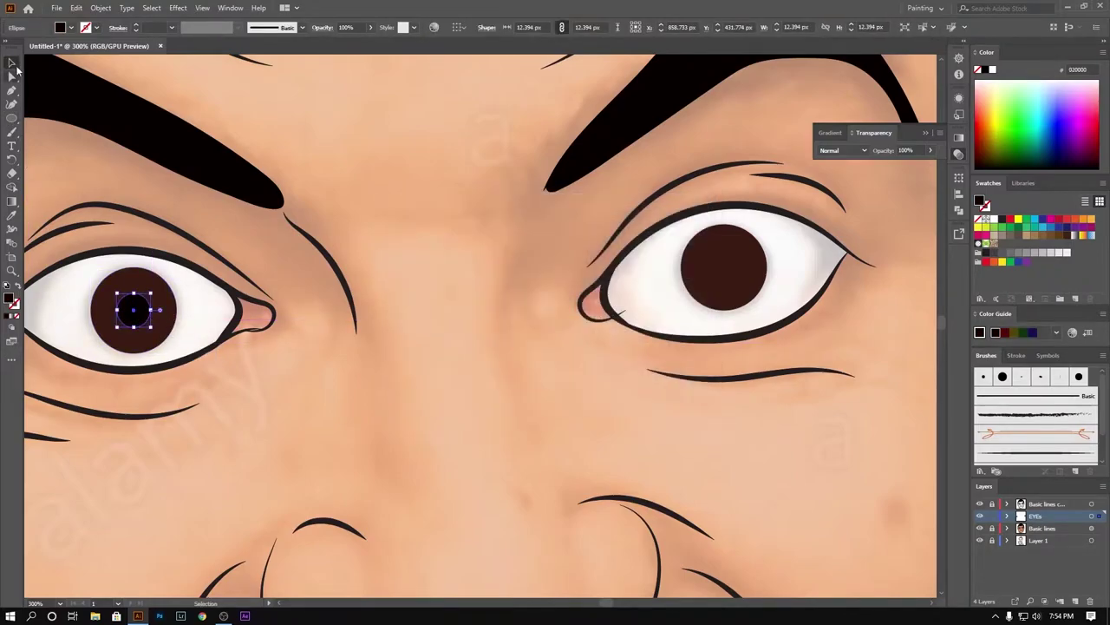
{"action": "key", "text": "v"}
{"action": "key", "text": "ctrl+shift+a"}
{"action": "left_click_drag", "start_coordinate": [139, 317], "coordinate": [736, 303]}
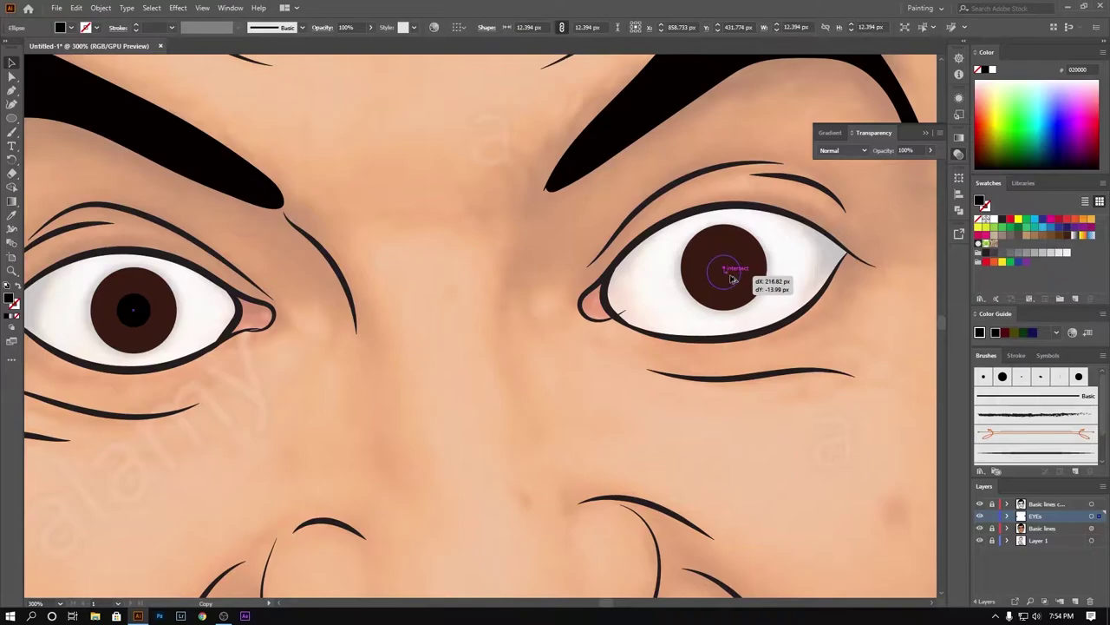
{"action": "left_click_drag", "start_coordinate": [732, 276], "coordinate": [734, 269]}
Step: Add a white highlight circle to each pupil, brought to the front
{"action": "scroll", "coordinate": [129, 310], "scroll_direction": "up", "scroll_amount": 4}
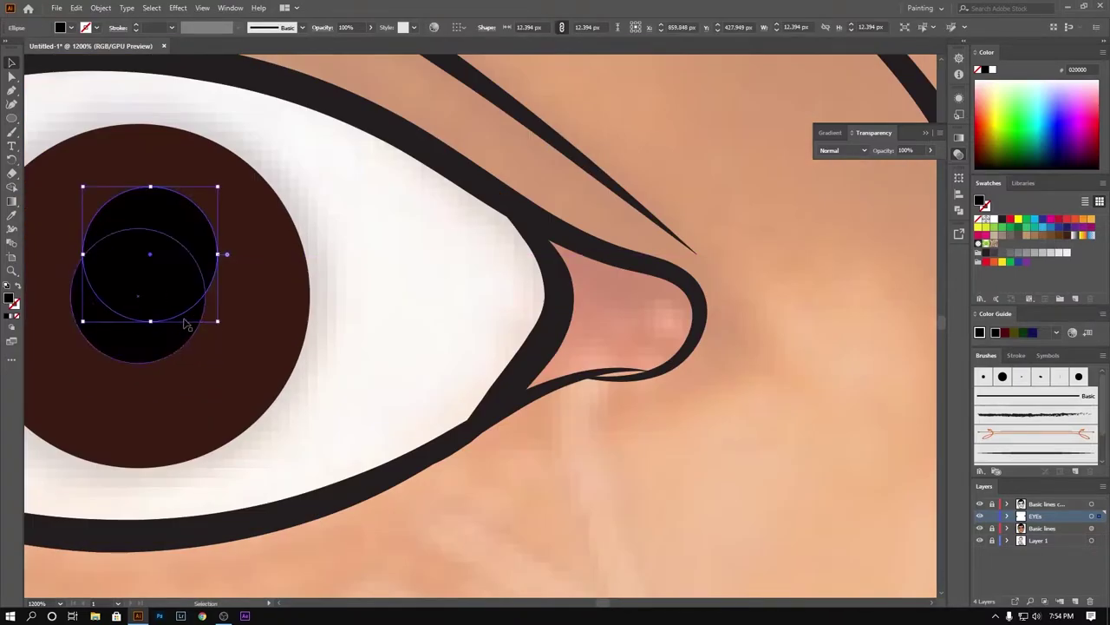
{"action": "left_click_drag", "start_coordinate": [155, 241], "coordinate": [205, 292]}
{"action": "double_click", "coordinate": [11, 300]}
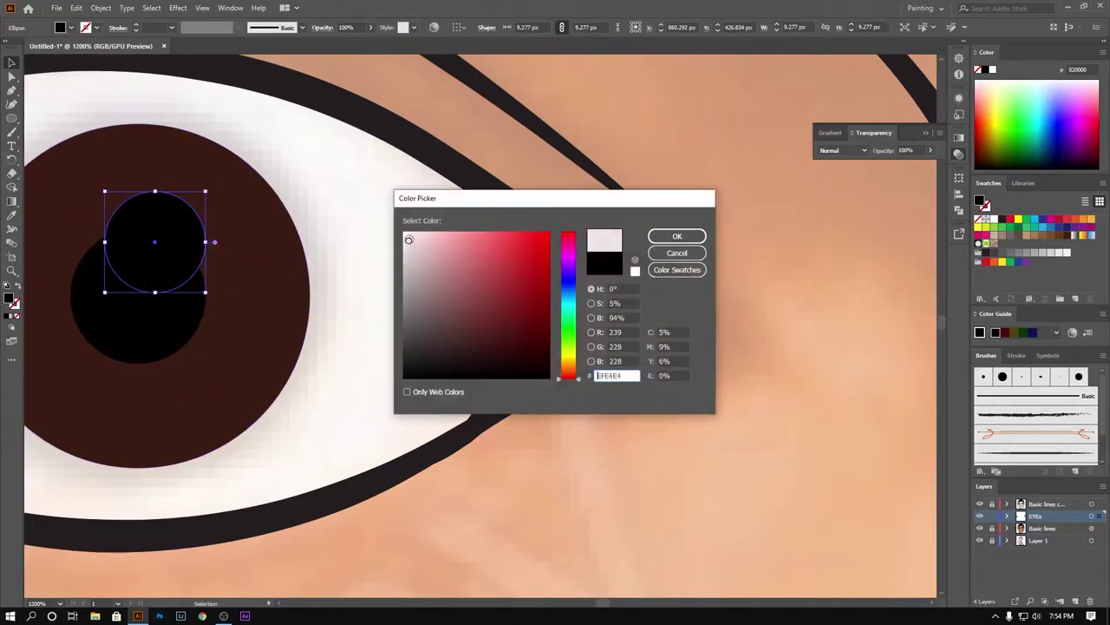
{"action": "left_click", "coordinate": [409, 245]}
{"action": "left_click", "coordinate": [674, 236]}
{"action": "scroll", "coordinate": [508, 321], "scroll_direction": "down", "scroll_amount": 3}
{"action": "scroll", "coordinate": [508, 321], "scroll_direction": "down", "scroll_amount": 3}
{"action": "left_click_drag", "start_coordinate": [507, 321], "coordinate": [344, 321]}
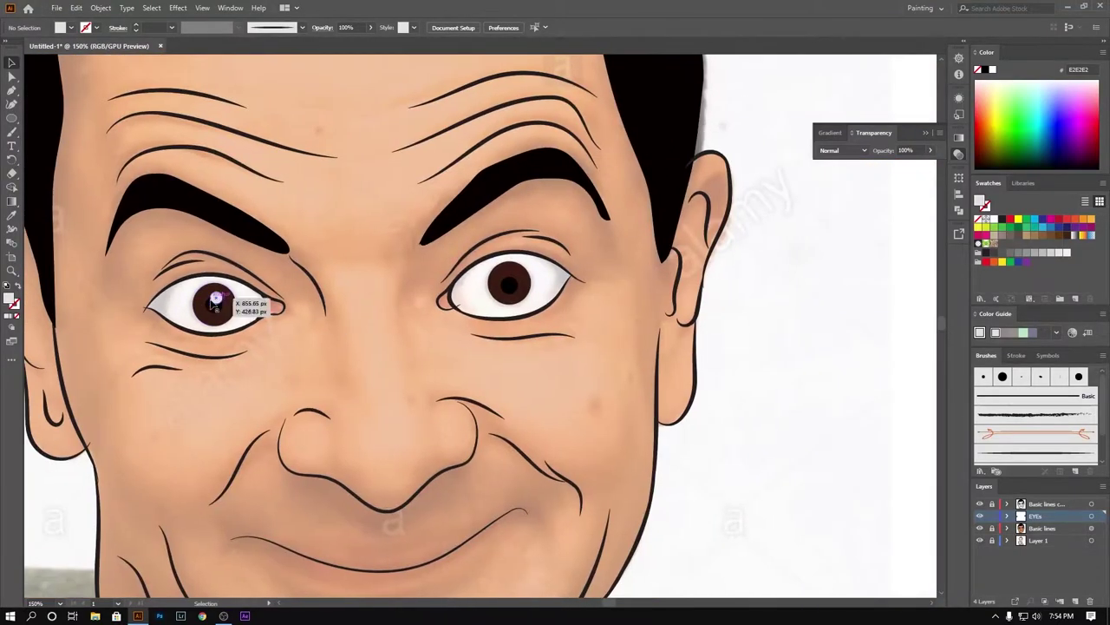
{"action": "left_click_drag", "start_coordinate": [217, 299], "coordinate": [512, 283]}
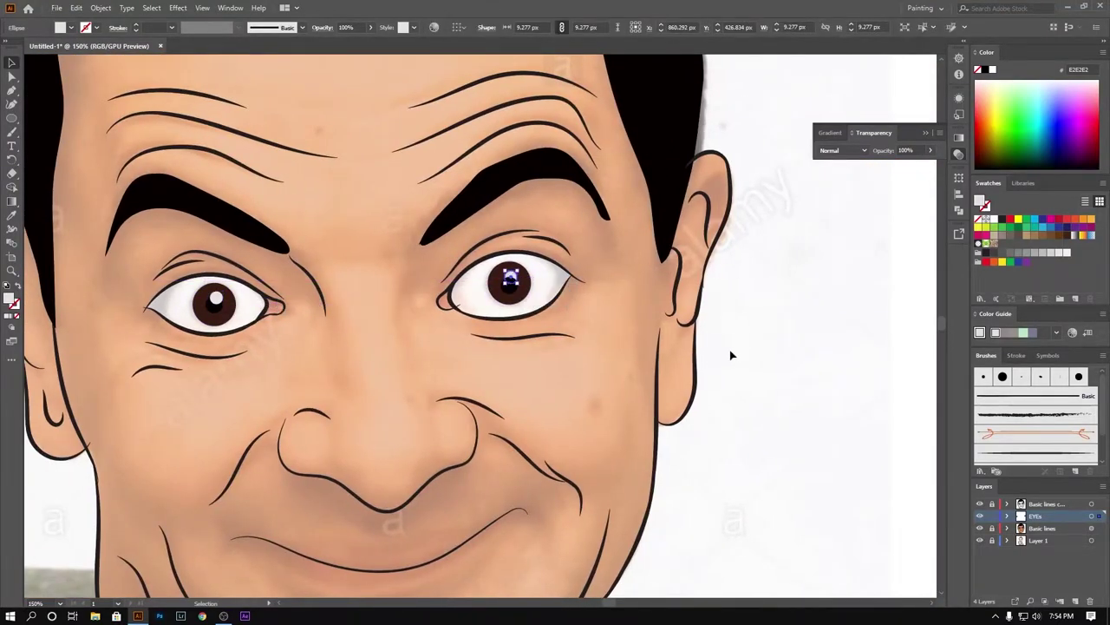
{"action": "scroll", "coordinate": [608, 317], "scroll_direction": "up", "scroll_amount": 2}
{"action": "right_click", "coordinate": [416, 236]}
{"action": "left_click", "coordinate": [578, 430]}
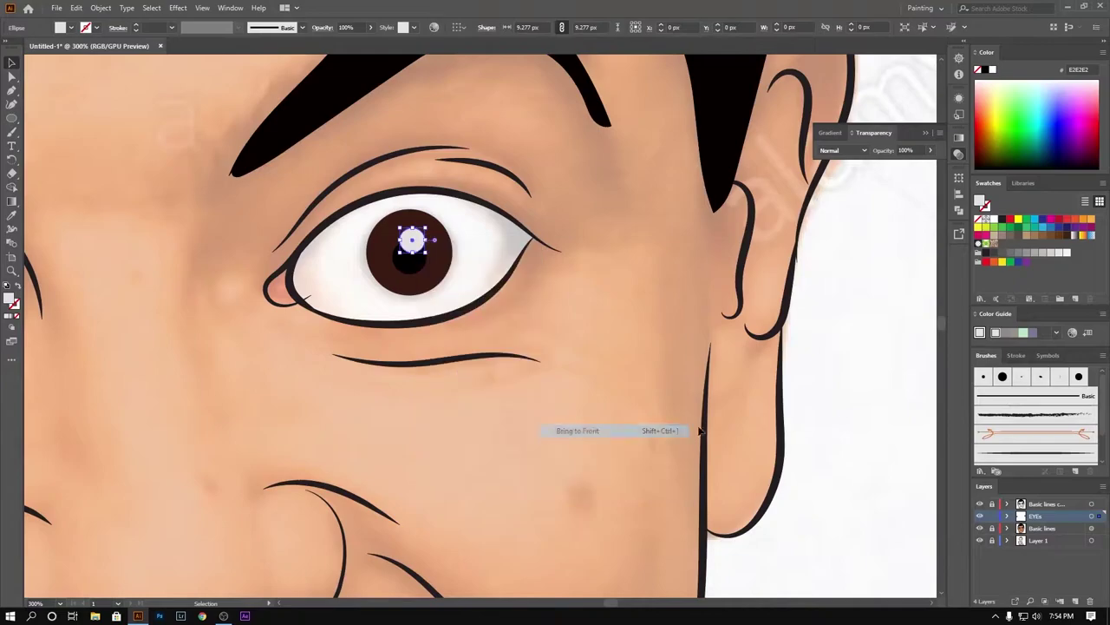
Step: Hide the flat skin fill so the reference photo shows through the face
{"action": "key", "text": "ctrl+0"}
{"action": "left_click", "coordinate": [980, 540]}
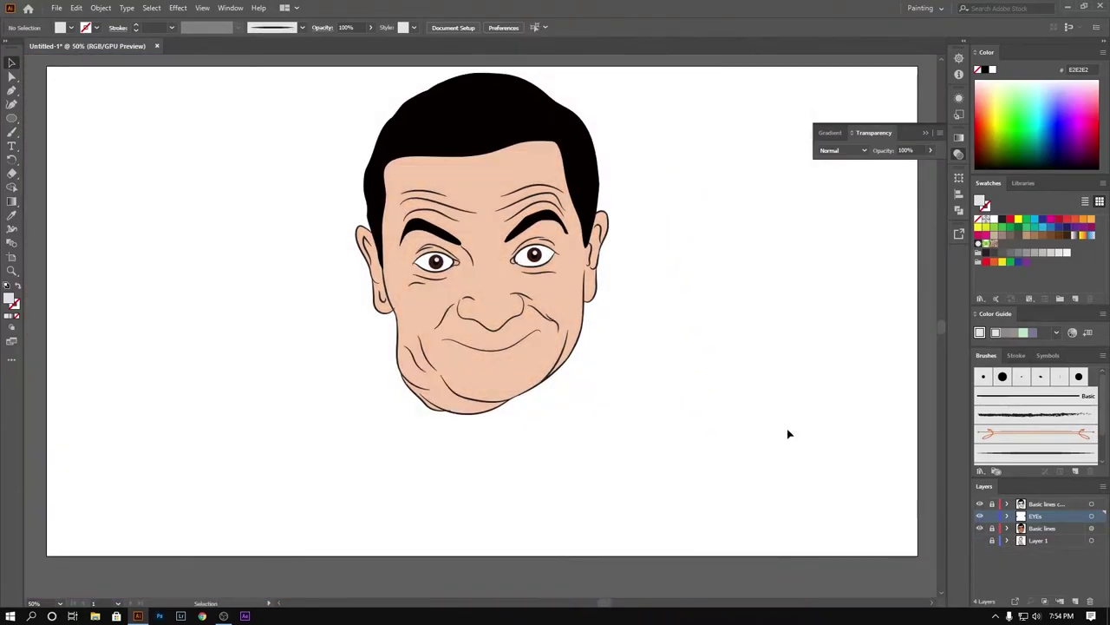
{"action": "left_click_drag", "start_coordinate": [682, 400], "coordinate": [653, 420]}
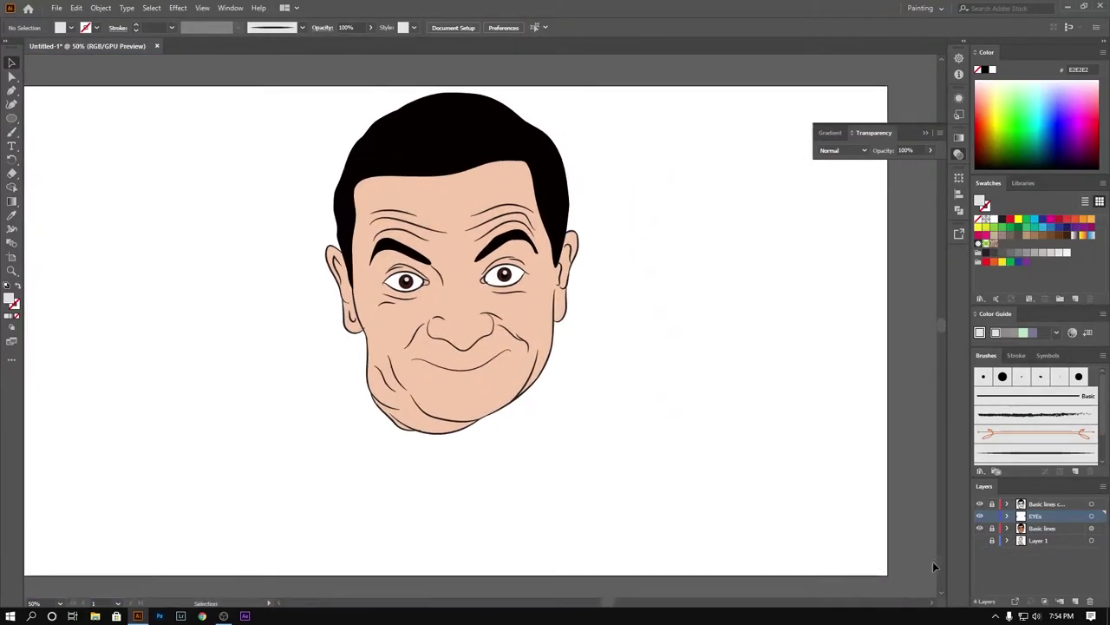
{"action": "left_click", "coordinate": [980, 540]}
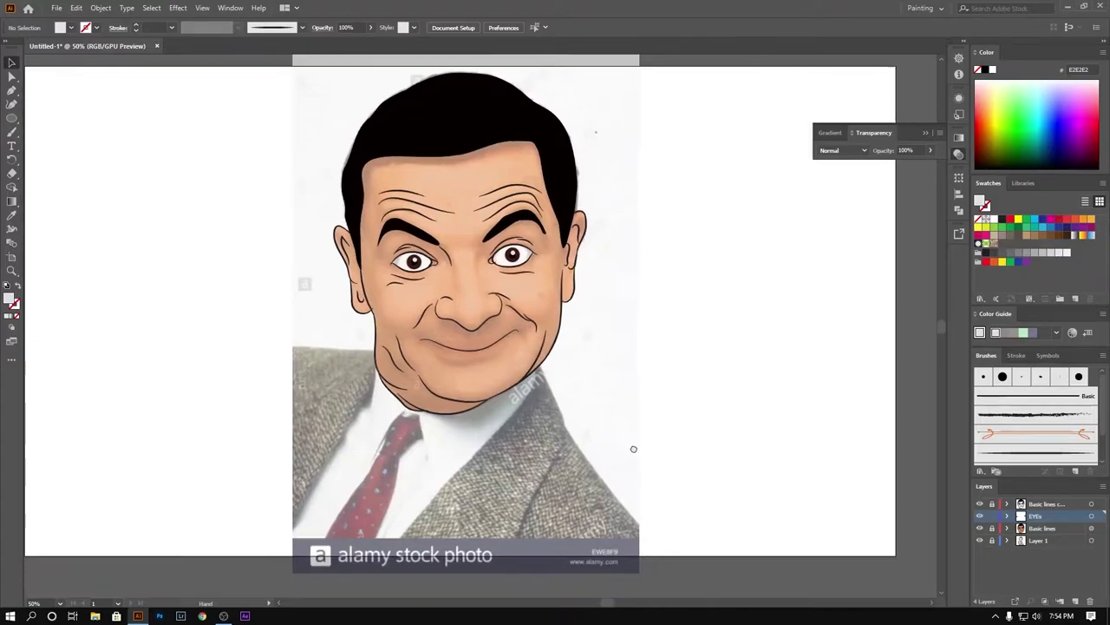
{"action": "scroll", "coordinate": [640, 445], "scroll_direction": "down", "scroll_amount": 1}
{"action": "scroll", "coordinate": [411, 397], "scroll_direction": "up", "scroll_amount": 2}
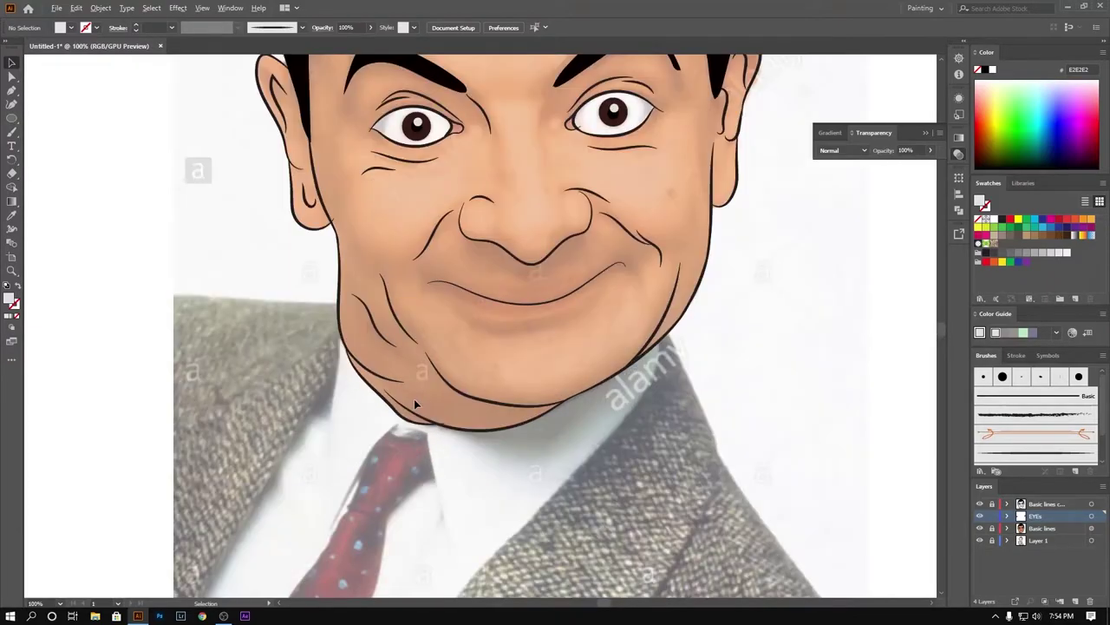
{"action": "left_click", "coordinate": [980, 529]}
{"action": "left_click_drag", "start_coordinate": [681, 373], "coordinate": [631, 483]}
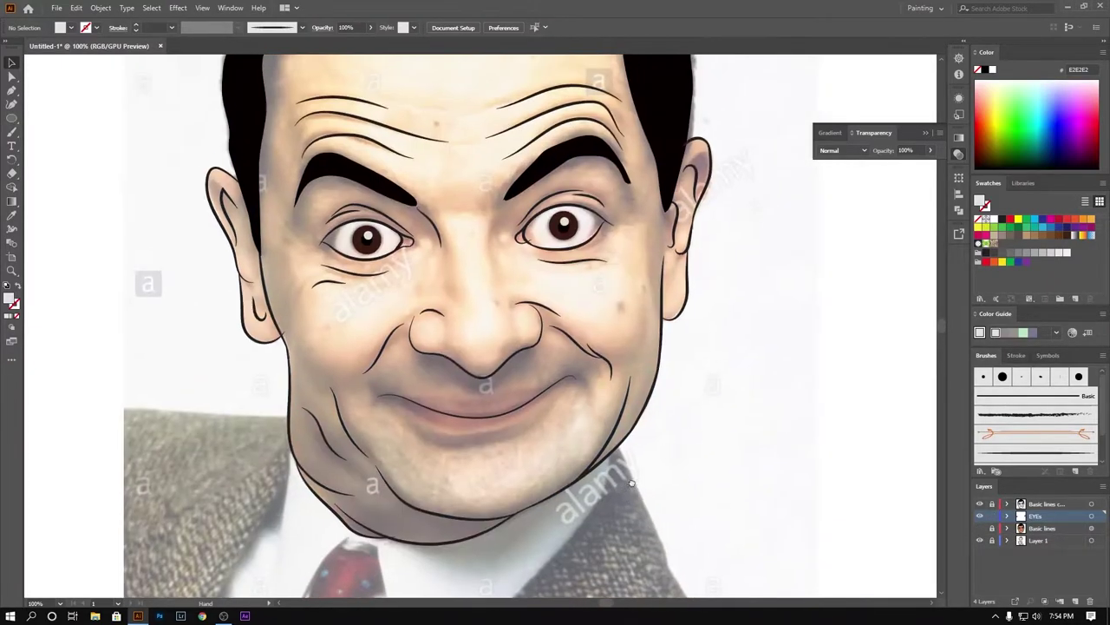
{"action": "left_click_drag", "start_coordinate": [394, 363], "coordinate": [375, 409]}
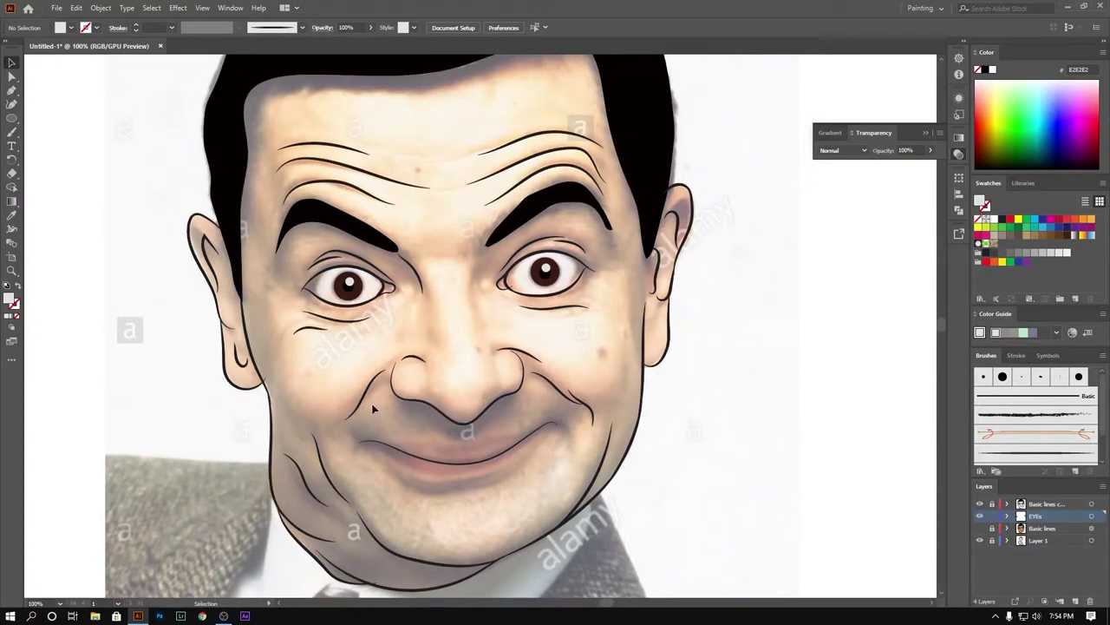
{"action": "left_click_drag", "start_coordinate": [428, 176], "coordinate": [441, 361]}
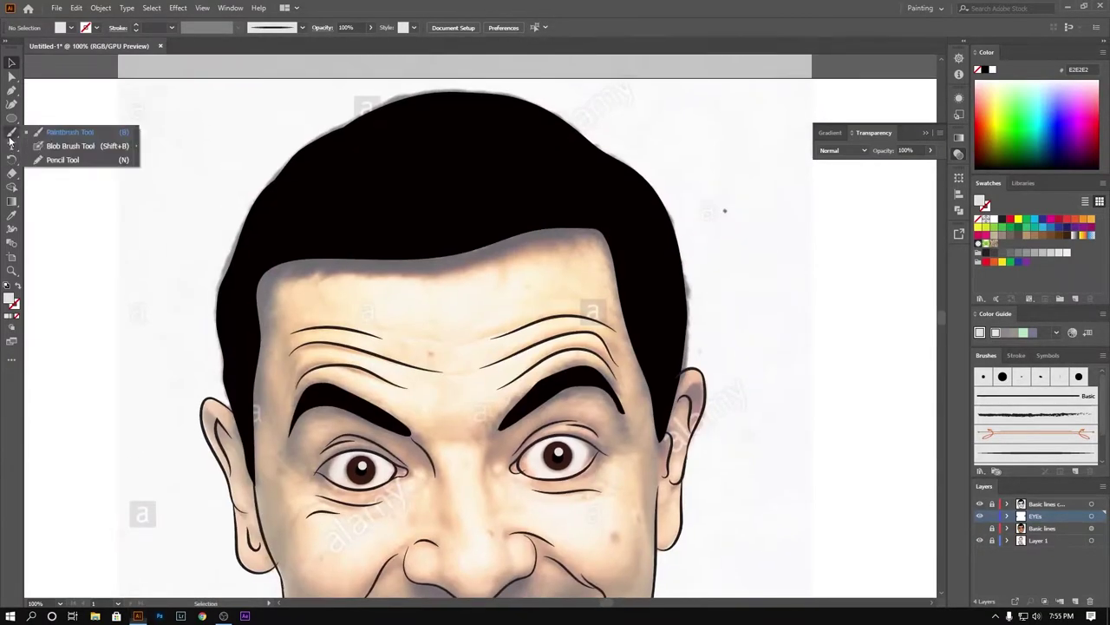
{"action": "left_click_drag", "start_coordinate": [12, 132], "coordinate": [52, 134]}
Step: Add a new layer above the eyes and name it Hairs
{"action": "left_click", "coordinate": [1076, 601]}
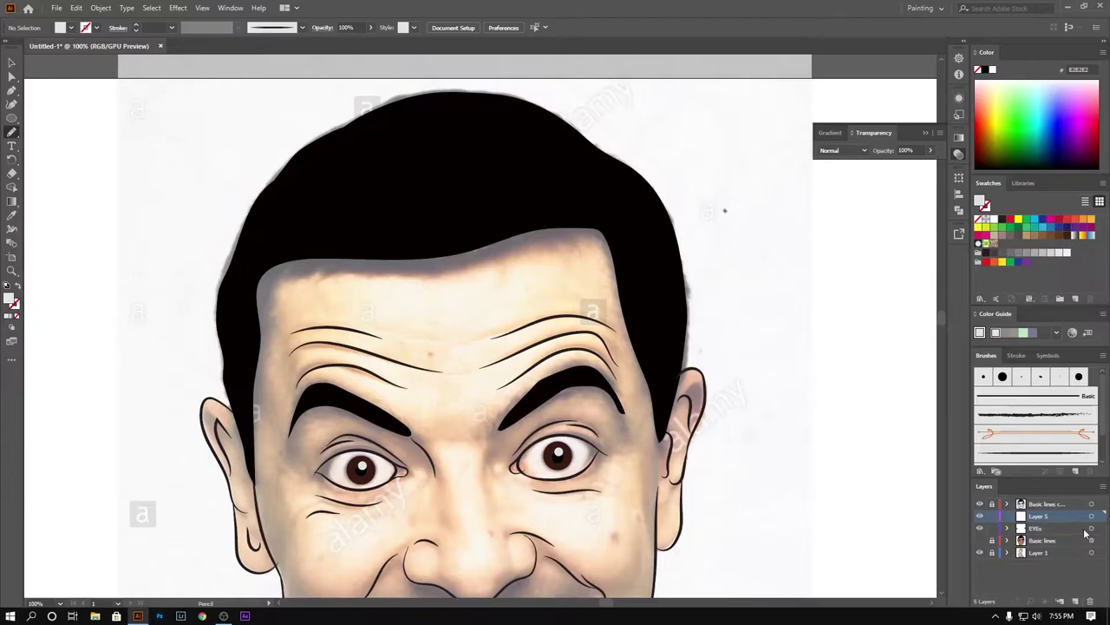
{"action": "double_click", "coordinate": [1036, 517]}
{"action": "type", "text": "Hairs"}
{"action": "key", "text": "Return"}
{"action": "scroll", "coordinate": [483, 272], "scroll_direction": "up", "scroll_amount": 2}
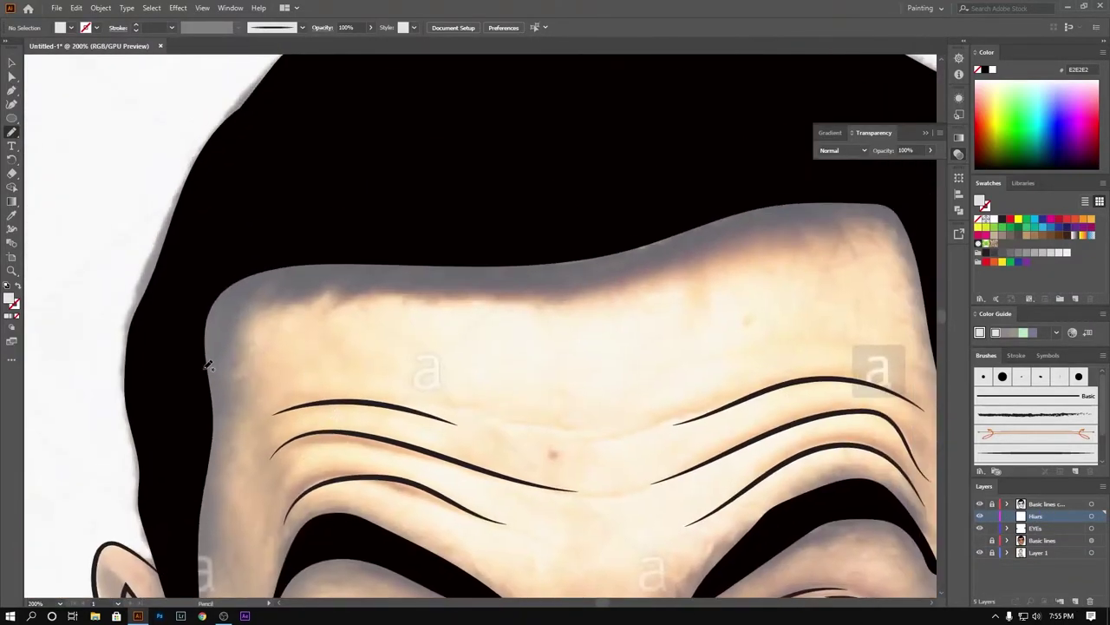
Step: Pencil-trace the hairline along the forehead and down its right edge
{"action": "left_click_drag", "start_coordinate": [240, 267], "coordinate": [303, 281]}
{"action": "left_click_drag", "start_coordinate": [564, 277], "coordinate": [601, 267]}
{"action": "left_click_drag", "start_coordinate": [728, 245], "coordinate": [745, 236]}
{"action": "scroll", "coordinate": [783, 300], "scroll_direction": "up", "scroll_amount": 3}
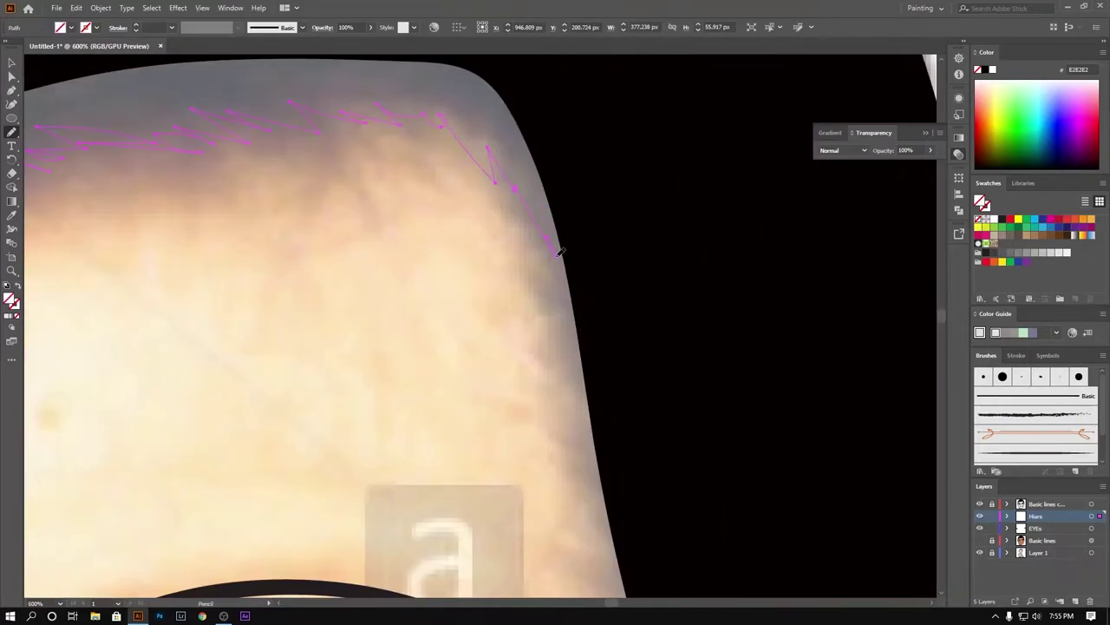
{"action": "scroll", "coordinate": [557, 251], "scroll_direction": "up", "scroll_amount": 3}
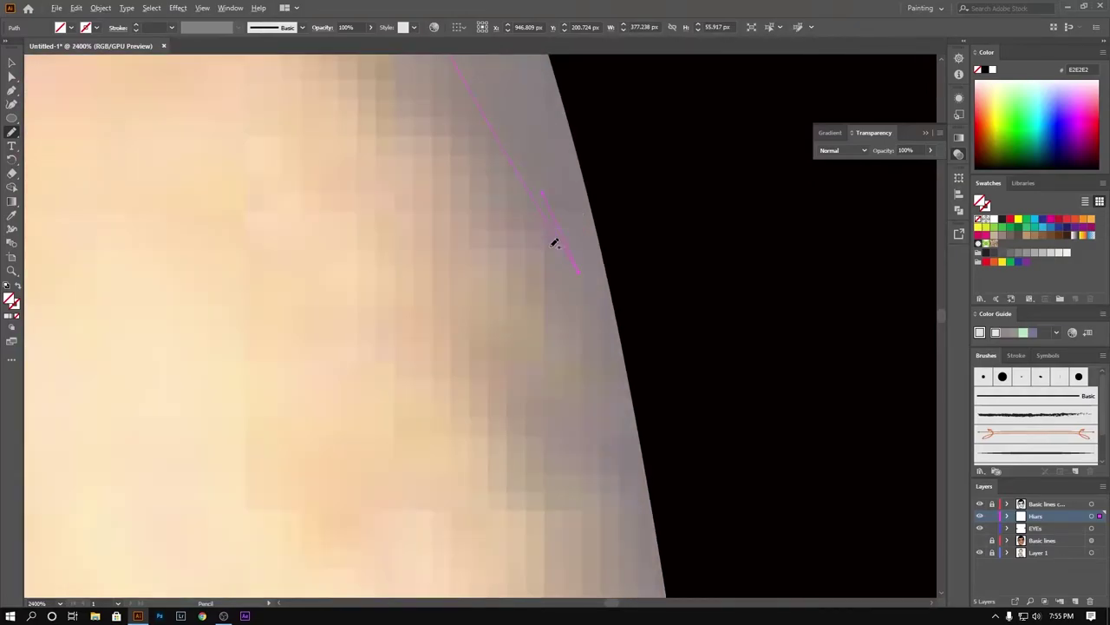
{"action": "scroll", "coordinate": [548, 189], "scroll_direction": "down", "scroll_amount": 5}
{"action": "scroll", "coordinate": [548, 186], "scroll_direction": "up", "scroll_amount": 2}
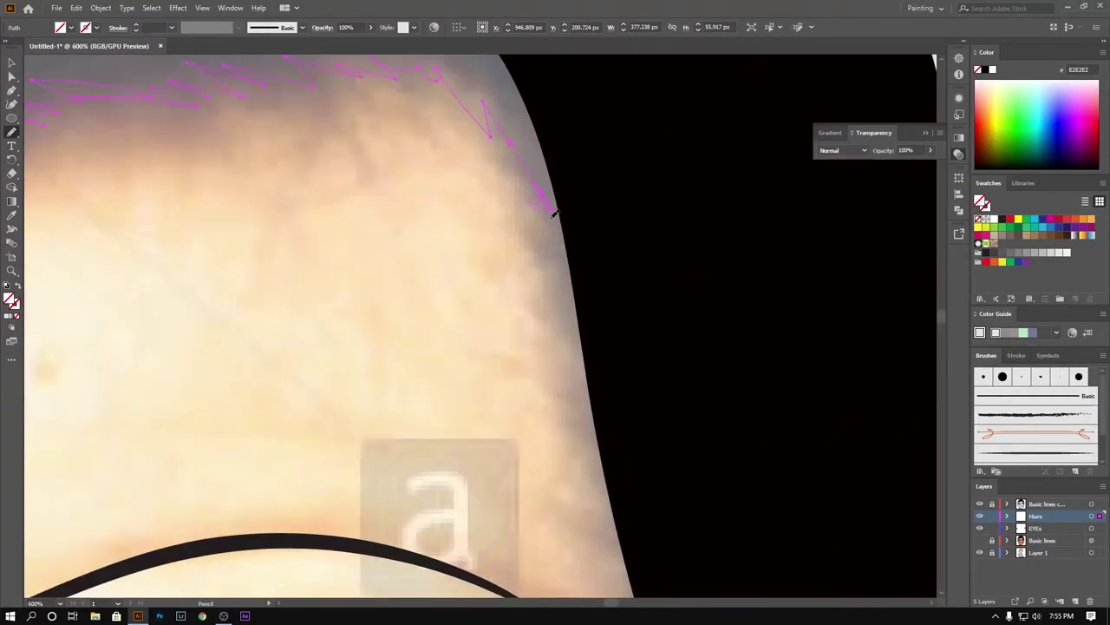
{"action": "left_click_drag", "start_coordinate": [553, 214], "coordinate": [583, 312]}
{"action": "scroll", "coordinate": [512, 213], "scroll_direction": "down", "scroll_amount": 3}
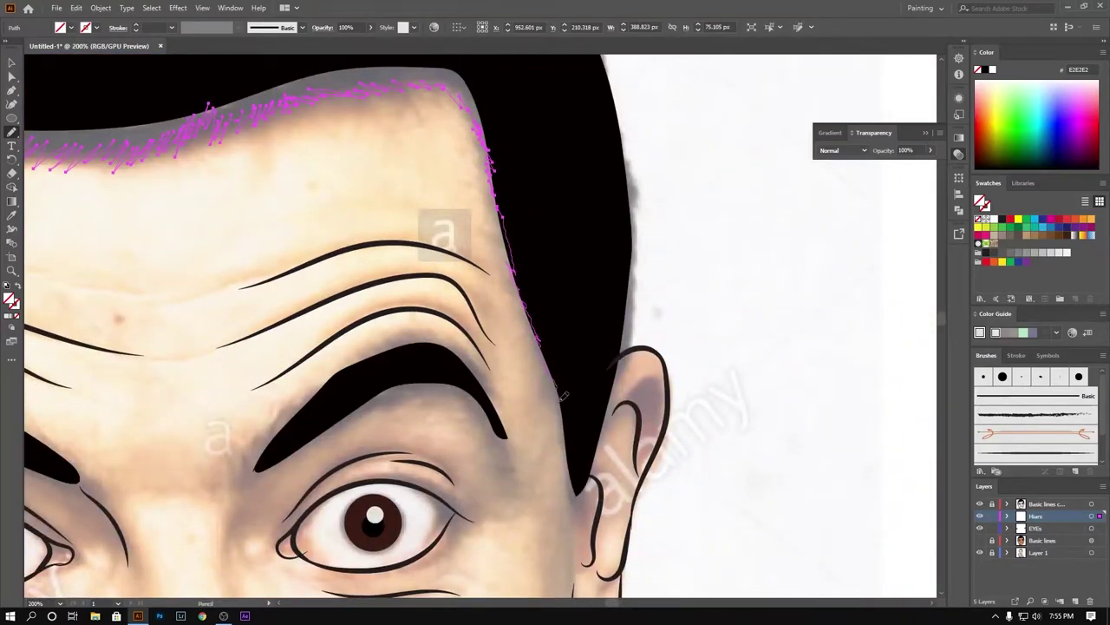
{"action": "scroll", "coordinate": [570, 449], "scroll_direction": "up", "scroll_amount": 2}
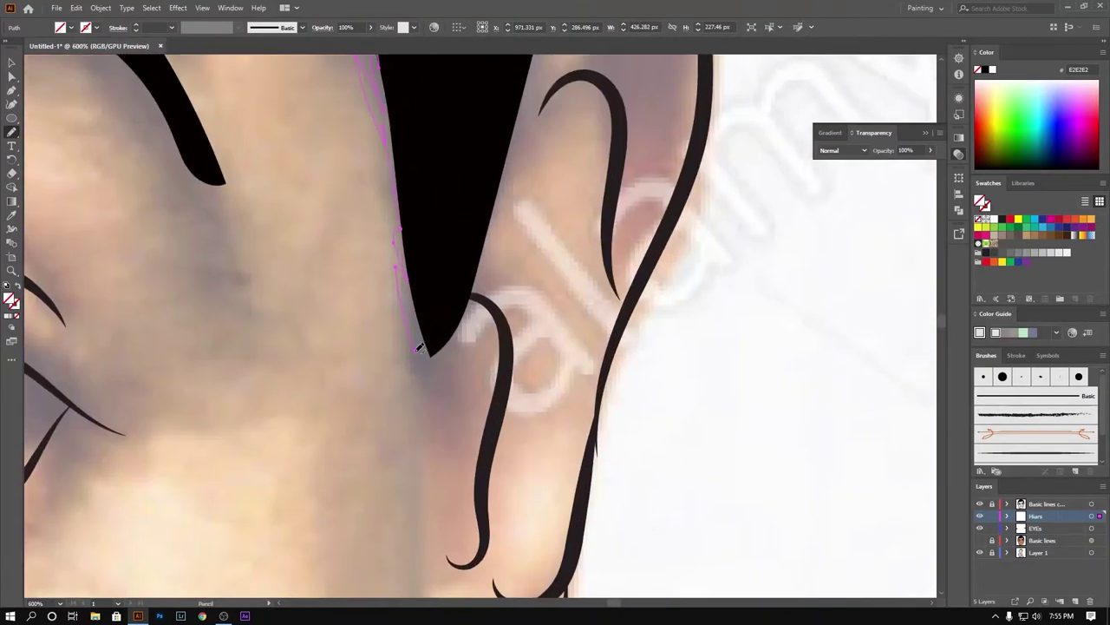
{"action": "scroll", "coordinate": [475, 295], "scroll_direction": "up", "scroll_amount": 5}
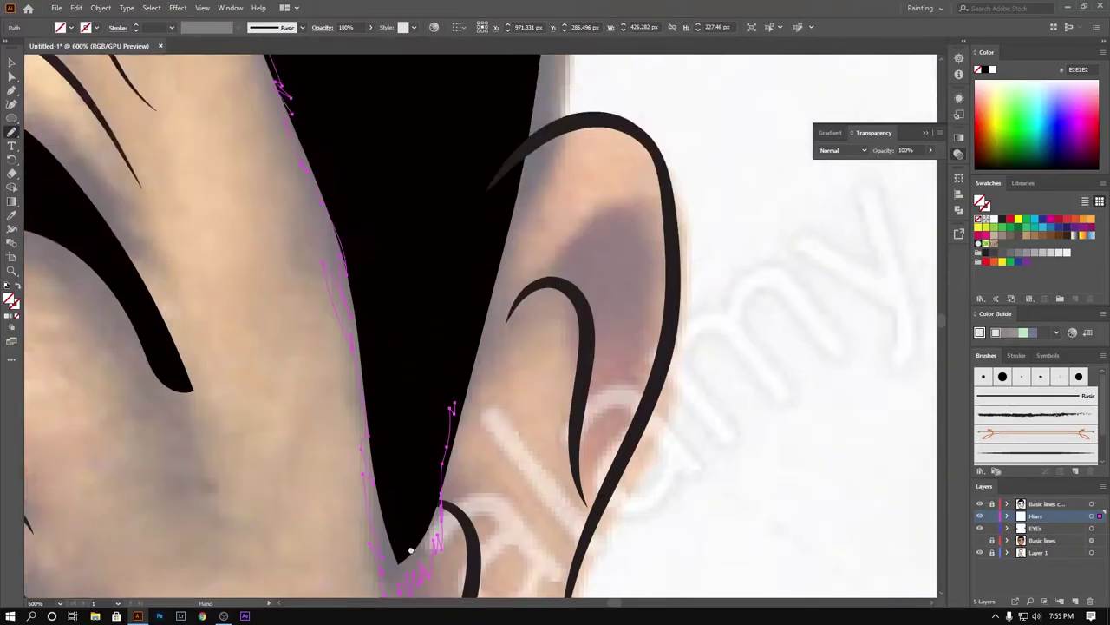
{"action": "scroll", "coordinate": [433, 390], "scroll_direction": "up", "scroll_amount": 5}
{"action": "scroll", "coordinate": [390, 451], "scroll_direction": "down", "scroll_amount": 1}
Step: Trace the outer hair outline from beside the ear up over the dome of the head
{"action": "left_click_drag", "start_coordinate": [381, 555], "coordinate": [436, 365]}
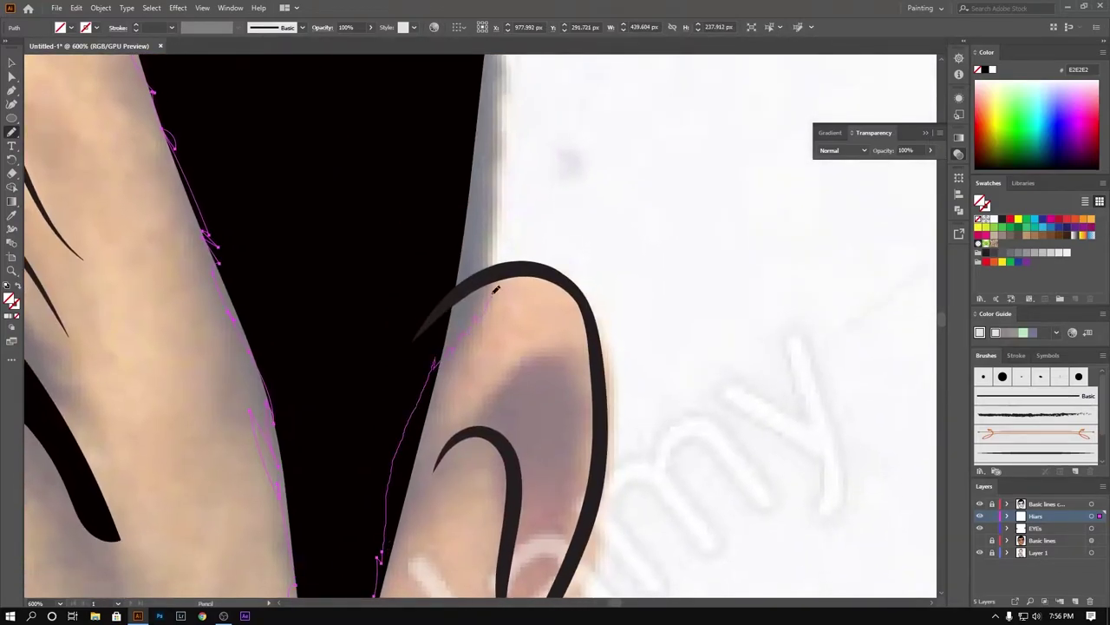
{"action": "mouse_move", "coordinate": [505, 172]}
{"action": "left_mouse_down"}
{"action": "mouse_move", "coordinate": [508, 86]}
{"action": "mouse_move", "coordinate": [404, 483]}
{"action": "left_mouse_up"}
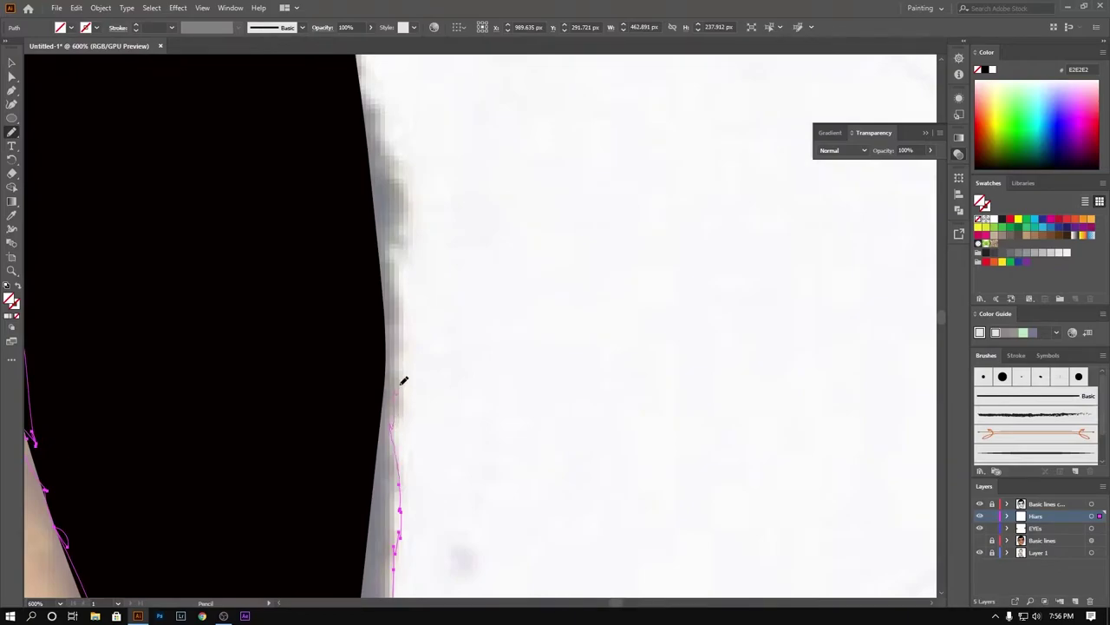
{"action": "mouse_move", "coordinate": [404, 380]}
{"action": "left_mouse_down"}
{"action": "mouse_move", "coordinate": [389, 142]}
{"action": "mouse_move", "coordinate": [346, 355]}
{"action": "mouse_move", "coordinate": [281, 144]}
{"action": "mouse_move", "coordinate": [387, 430]}
{"action": "mouse_move", "coordinate": [273, 188]}
{"action": "mouse_move", "coordinate": [158, 96]}
{"action": "left_mouse_up"}
{"action": "key", "text": "ctrl+minus"}
{"action": "key", "text": "ctrl+minus"}
{"action": "left_click_drag", "start_coordinate": [523, 365], "coordinate": [687, 410]}
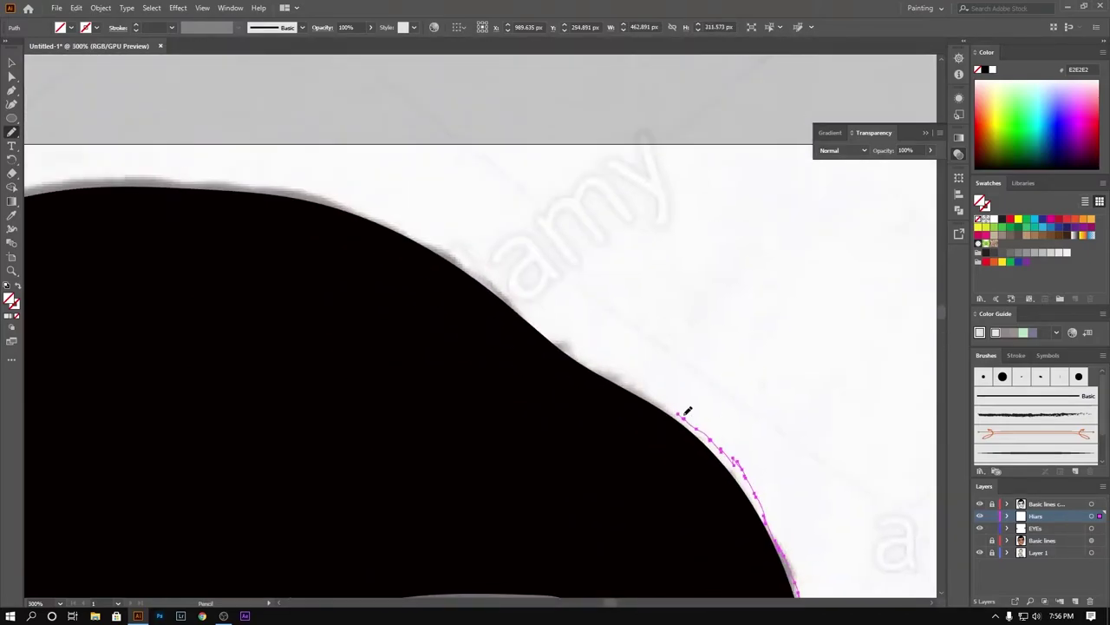
{"action": "left_click_drag", "start_coordinate": [585, 360], "coordinate": [566, 352]}
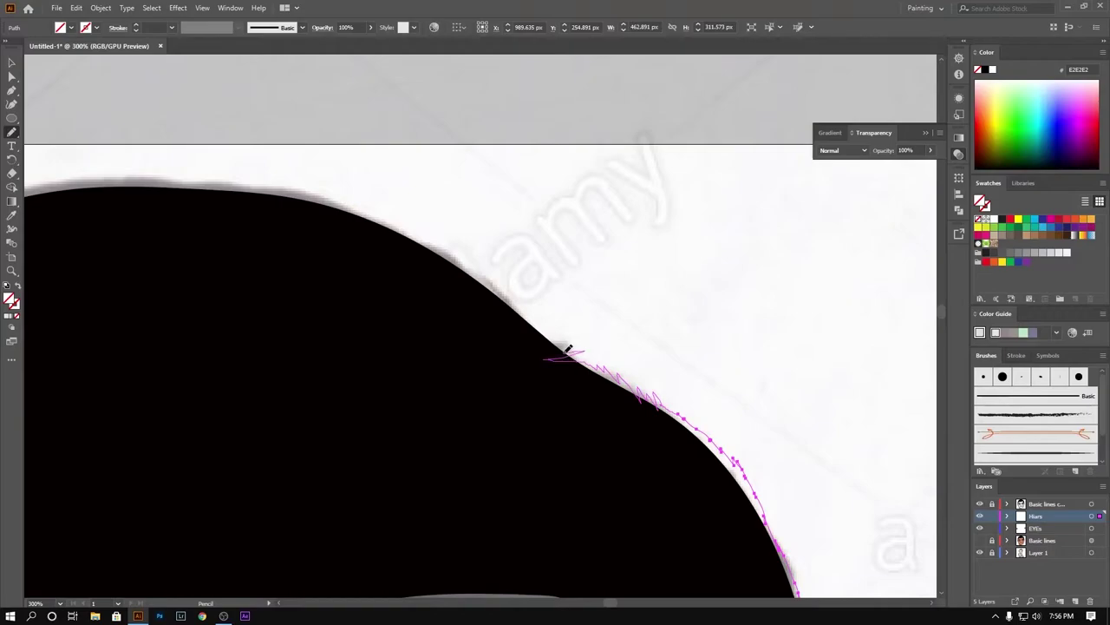
{"action": "mouse_move", "coordinate": [398, 223]}
{"action": "left_mouse_down"}
{"action": "mouse_move", "coordinate": [300, 200]}
{"action": "mouse_move", "coordinate": [731, 300]}
{"action": "mouse_move", "coordinate": [464, 314]}
{"action": "mouse_move", "coordinate": [641, 352]}
{"action": "left_mouse_up"}
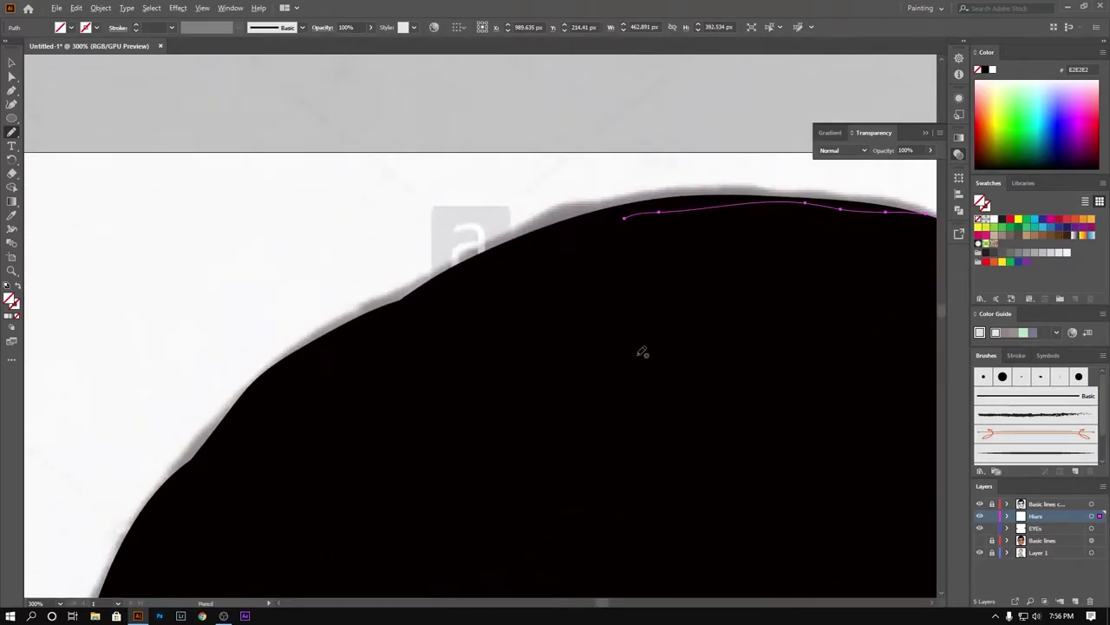
{"action": "left_click_drag", "start_coordinate": [496, 231], "coordinate": [429, 272]}
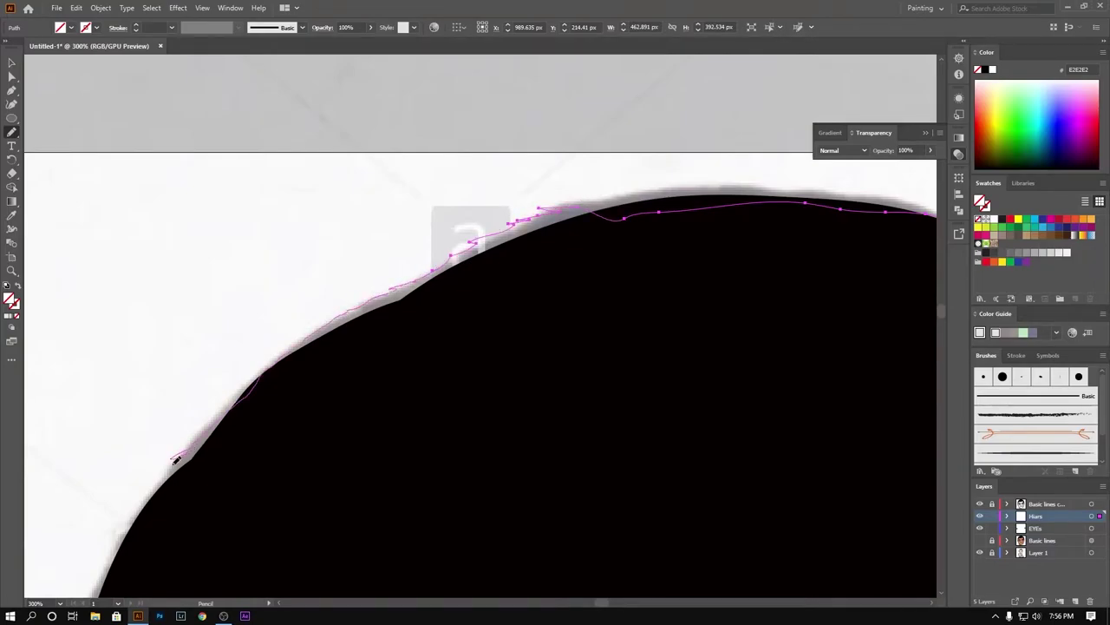
{"action": "left_click_drag", "start_coordinate": [175, 460], "coordinate": [343, 236]}
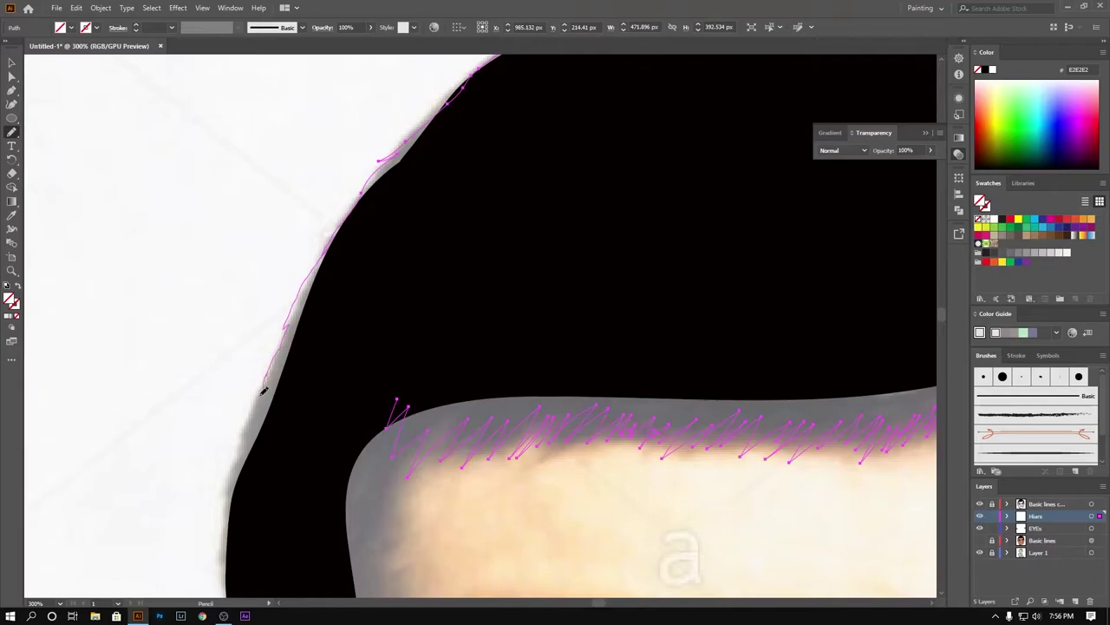
{"action": "left_click_drag", "start_coordinate": [265, 392], "coordinate": [186, 597]}
{"action": "key", "text": "ctrl+z"}
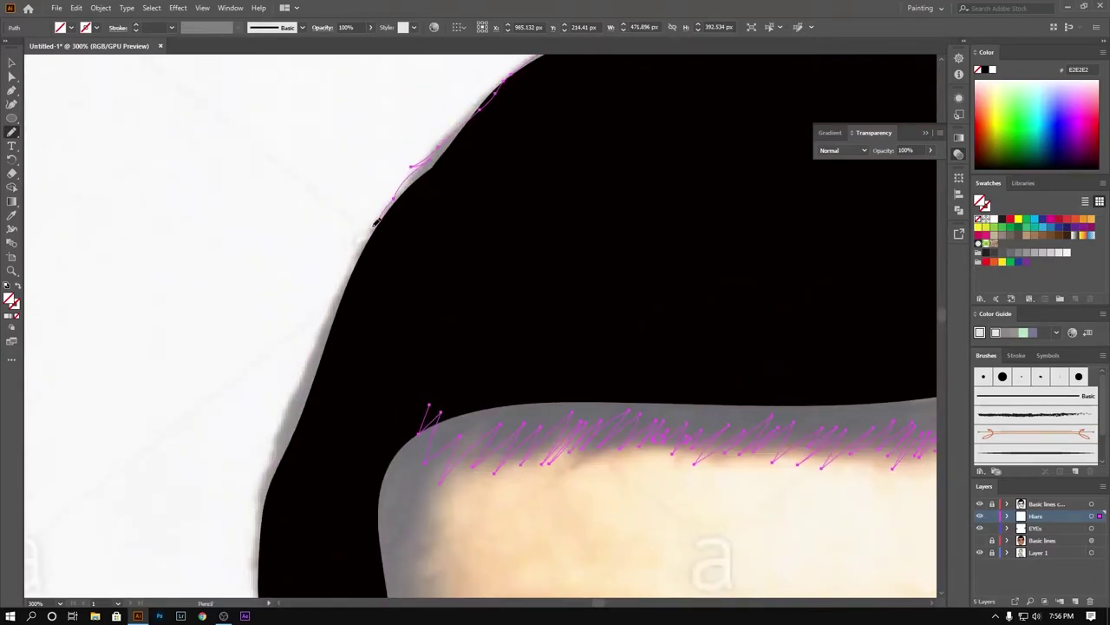
Step: Close the hair outline down the left edge beside the ear
{"action": "mouse_move", "coordinate": [292, 414]}
{"action": "left_mouse_down"}
{"action": "mouse_move", "coordinate": [261, 533]}
{"action": "mouse_move", "coordinate": [321, 313]}
{"action": "mouse_move", "coordinate": [335, 507]}
{"action": "left_mouse_up"}
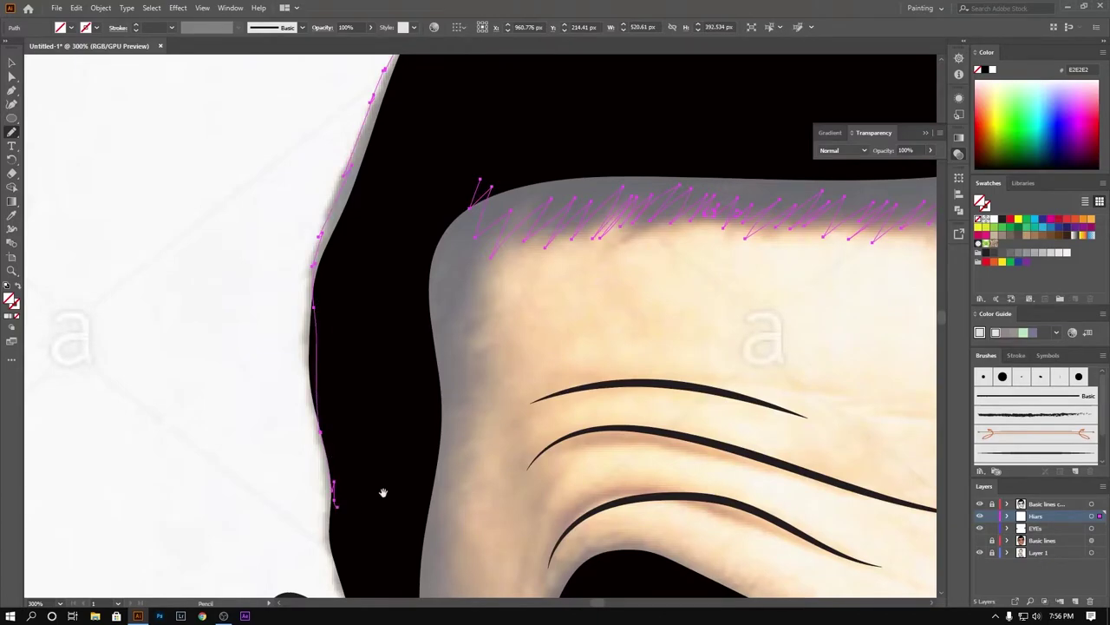
{"action": "left_click_drag", "start_coordinate": [420, 308], "coordinate": [396, 356]}
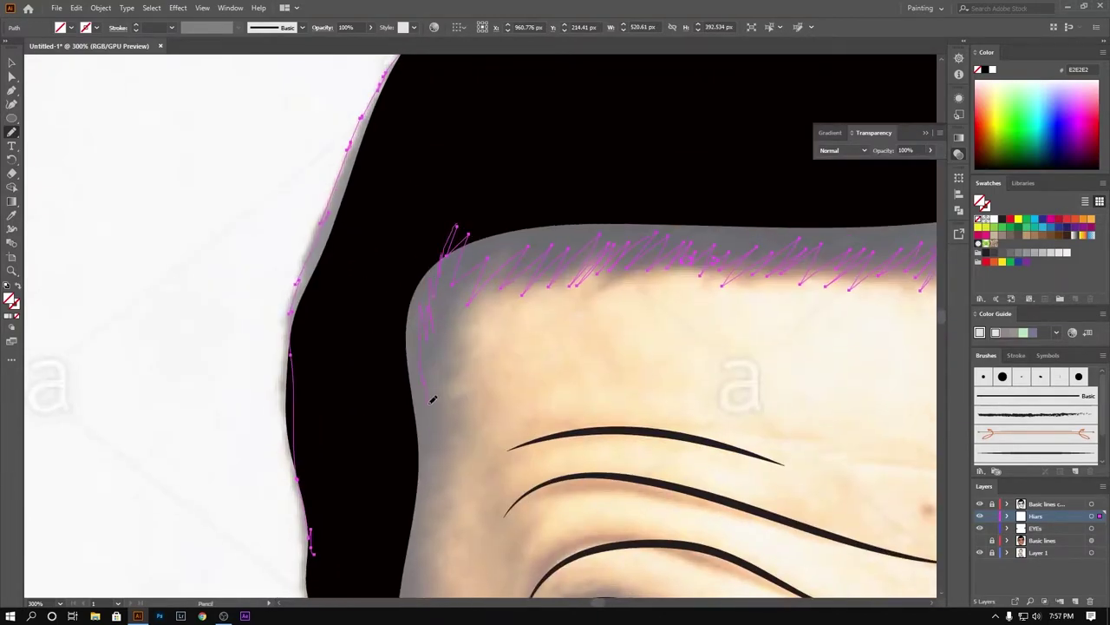
{"action": "mouse_move", "coordinate": [432, 400]}
{"action": "left_mouse_down"}
{"action": "mouse_move", "coordinate": [430, 481]}
{"action": "mouse_move", "coordinate": [432, 313]}
{"action": "left_mouse_up"}
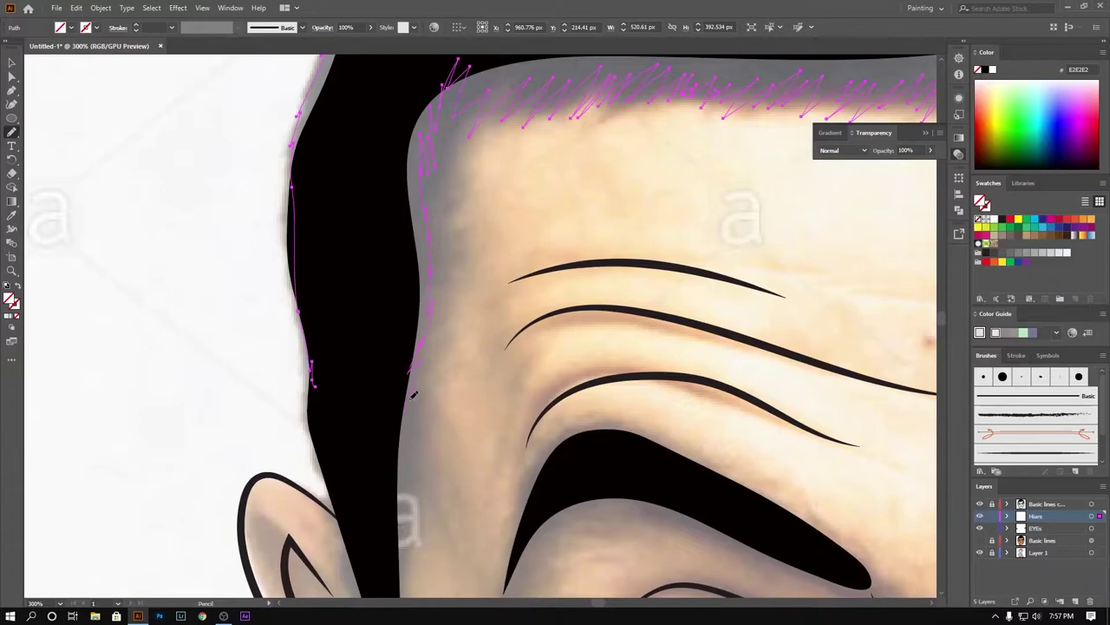
{"action": "left_click_drag", "start_coordinate": [414, 418], "coordinate": [457, 198]}
{"action": "left_click_drag", "start_coordinate": [449, 263], "coordinate": [457, 373]}
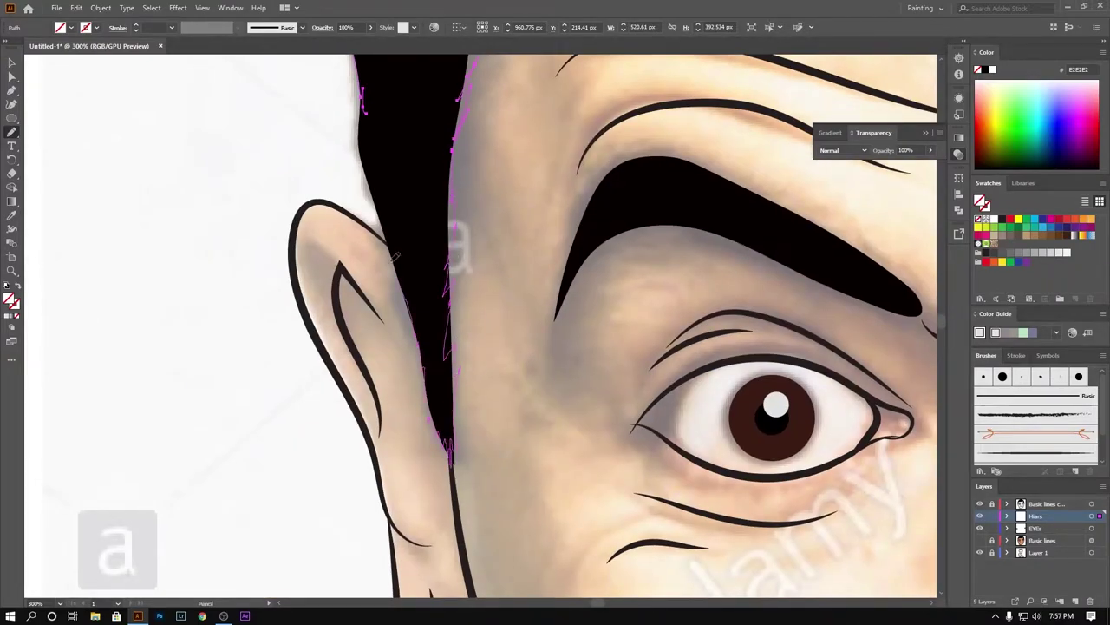
{"action": "key", "text": "ctrl+0"}
{"action": "key", "text": "ctrl+minus"}
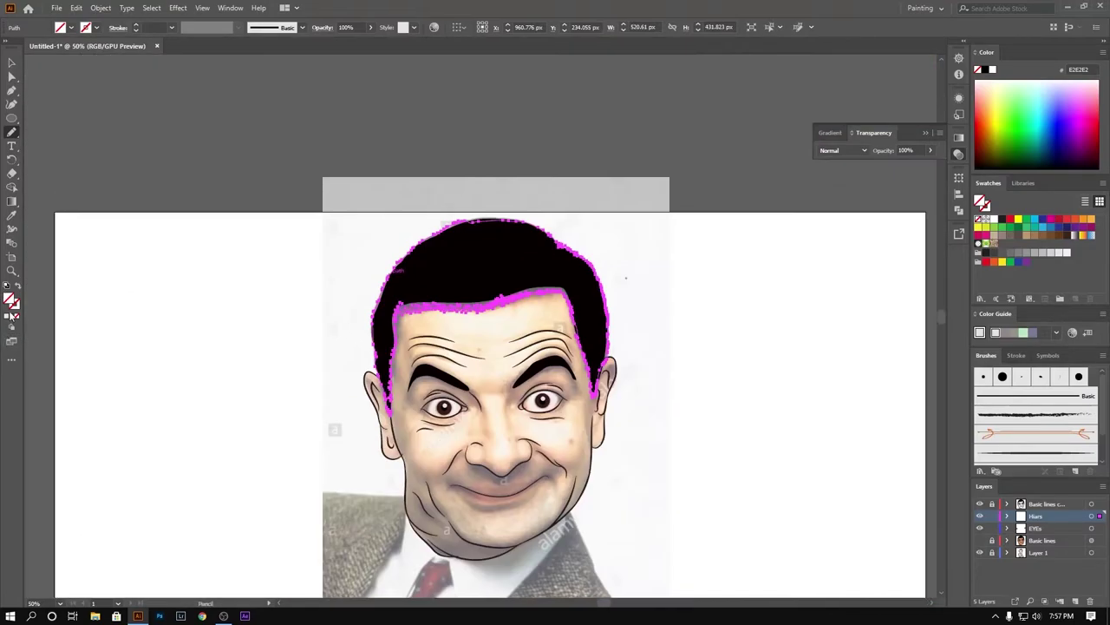
Step: Fill the hair shape solid black and deselect it
{"action": "double_click", "coordinate": [12, 299]}
{"action": "left_click", "coordinate": [678, 236]}
{"action": "key", "text": "v"}
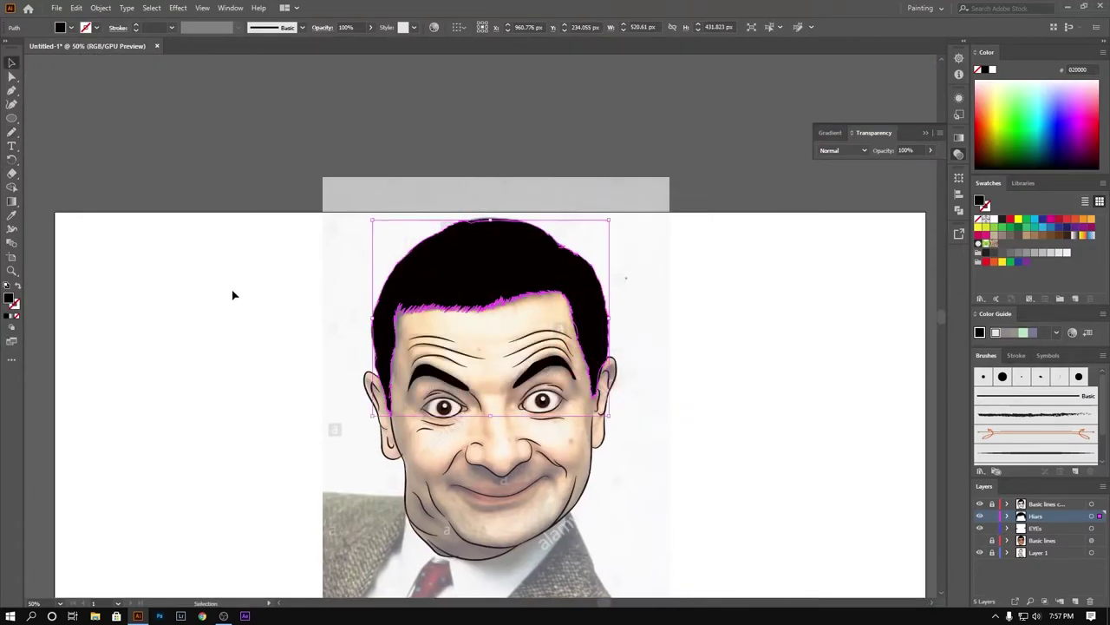
{"action": "left_click", "coordinate": [233, 292]}
{"action": "scroll", "coordinate": [512, 316], "scroll_direction": "up", "scroll_amount": 8}
{"action": "scroll", "coordinate": [512, 316], "scroll_direction": "down", "scroll_amount": 8}
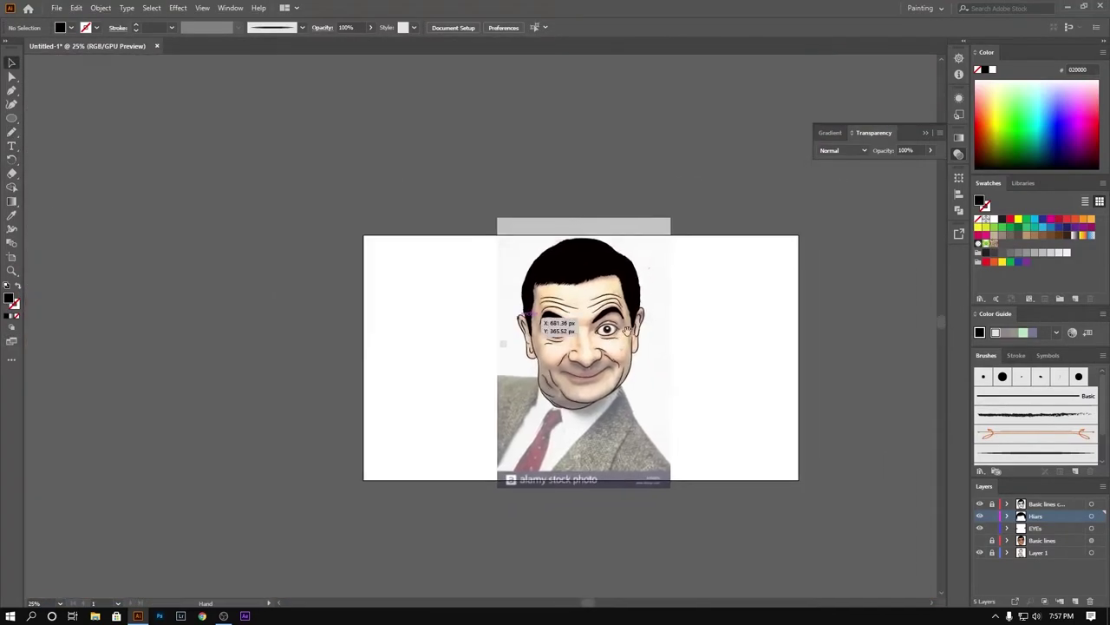
{"action": "scroll", "coordinate": [564, 392], "scroll_direction": "up", "scroll_amount": 6}
Step: Switch to the Paintbrush with black strokes at 70% opacity
{"action": "scroll", "coordinate": [475, 360], "scroll_direction": "up", "scroll_amount": 2}
{"action": "left_click", "coordinate": [12, 134]}
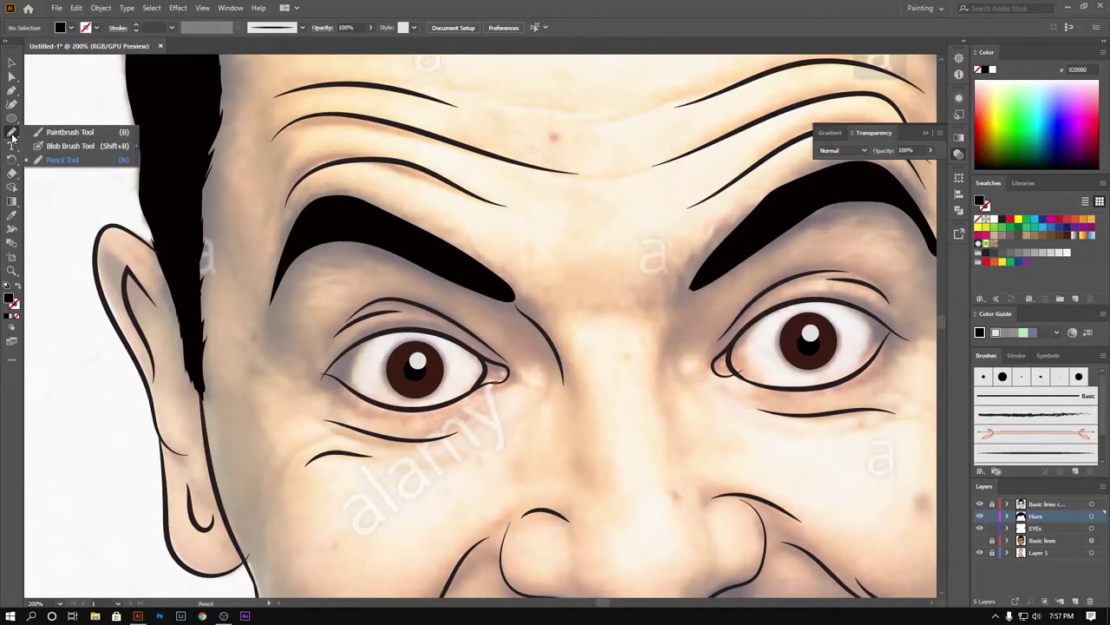
{"action": "left_click_drag", "start_coordinate": [12, 131], "coordinate": [70, 132]}
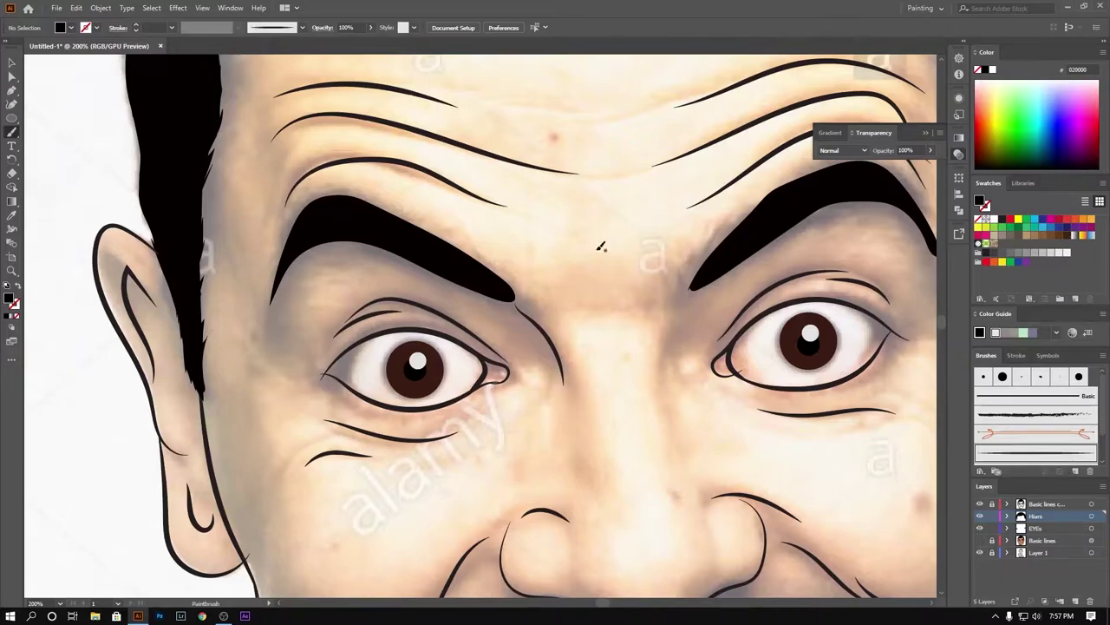
{"action": "key", "text": "shift+x"}
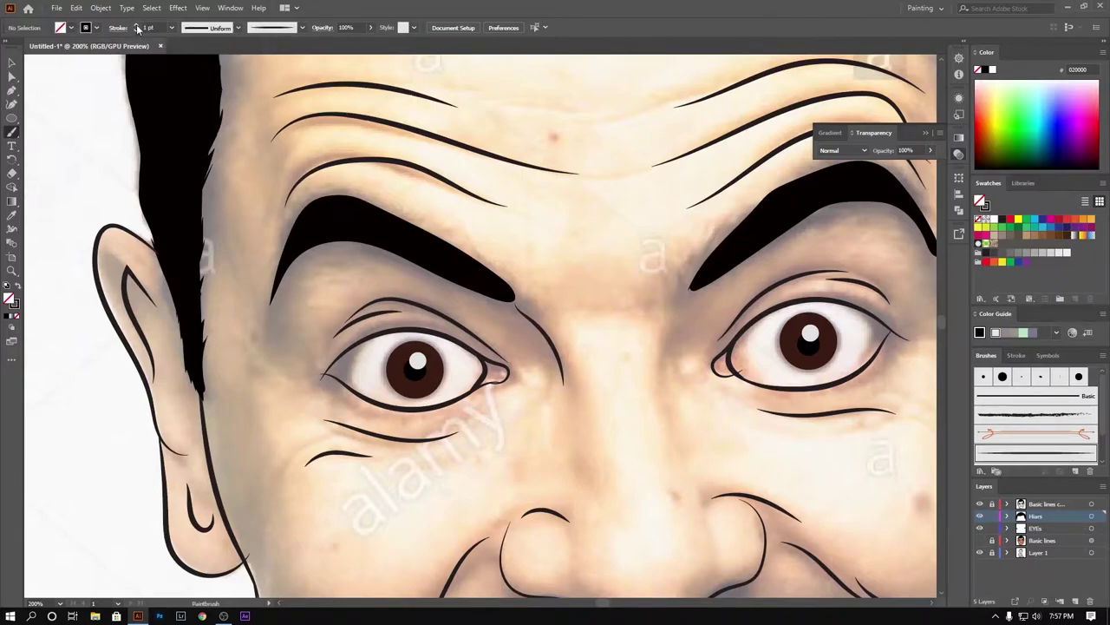
{"action": "key", "text": "4"}
{"action": "key", "text": "6"}
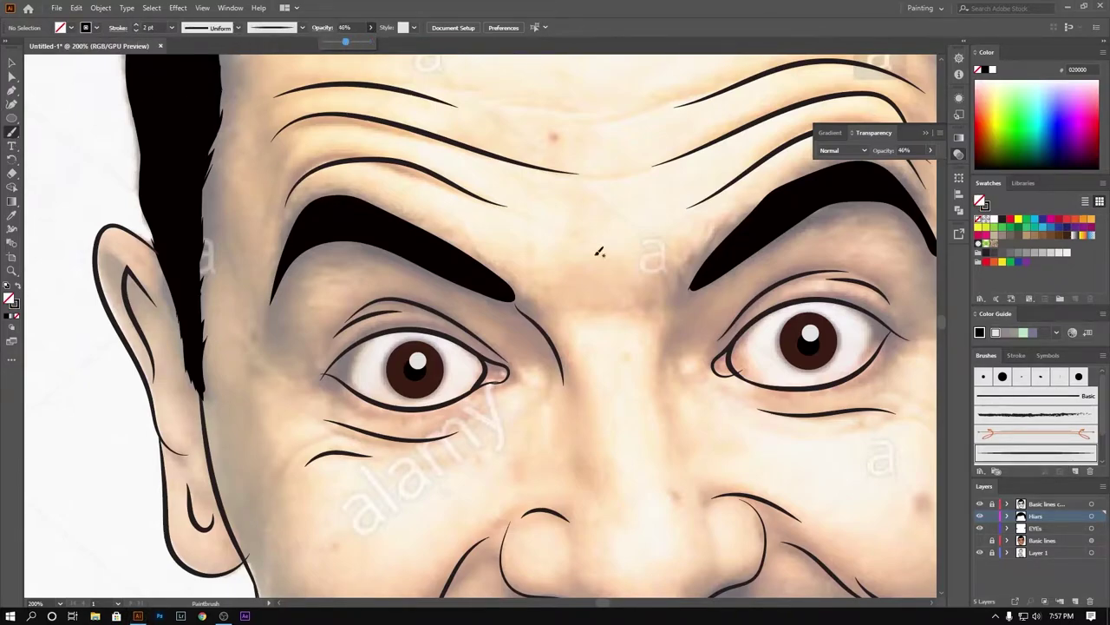
{"action": "left_click_drag", "start_coordinate": [587, 233], "coordinate": [561, 334]}
{"action": "key", "text": "ctrl+z"}
{"action": "key", "text": "7"}
{"action": "scroll", "coordinate": [496, 275], "scroll_direction": "up", "scroll_amount": 4}
{"action": "scroll", "coordinate": [496, 275], "scroll_direction": "down", "scroll_amount": 2}
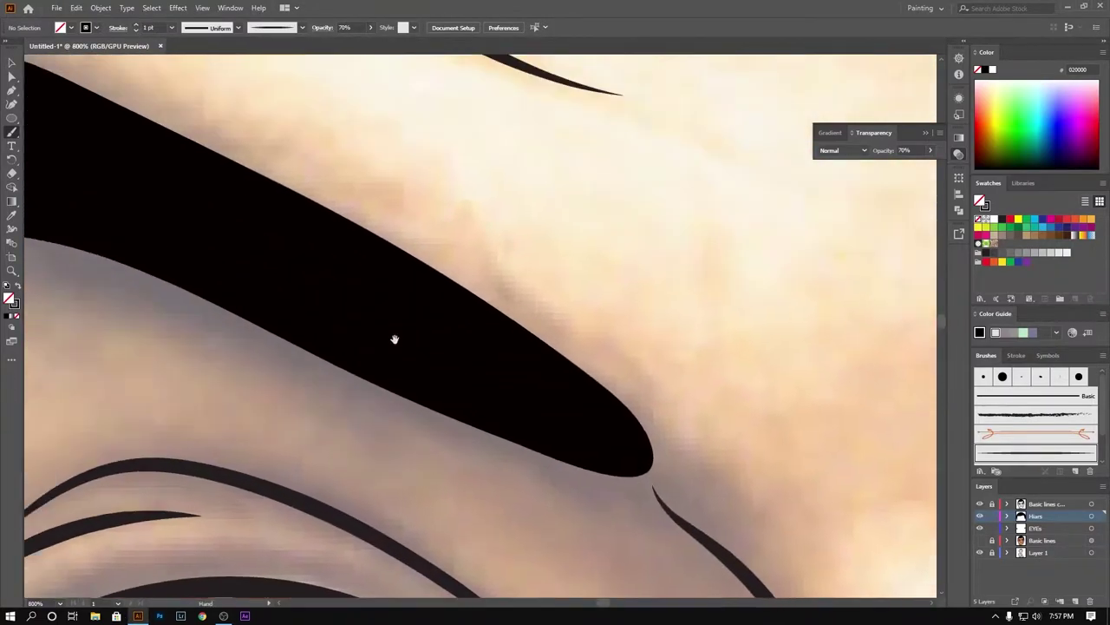
{"action": "scroll", "coordinate": [394, 339], "scroll_direction": "down", "scroll_amount": 2}
Step: Paint translucent hair strokes along the first eyebrow's upper edge and its tip
{"action": "left_click_drag", "start_coordinate": [538, 382], "coordinate": [486, 317]}
{"action": "key", "text": "ctrl+z"}
{"action": "mouse_move", "coordinate": [512, 370]}
{"action": "left_mouse_down"}
{"action": "mouse_move", "coordinate": [469, 316]}
{"action": "mouse_move", "coordinate": [451, 321]}
{"action": "left_mouse_up"}
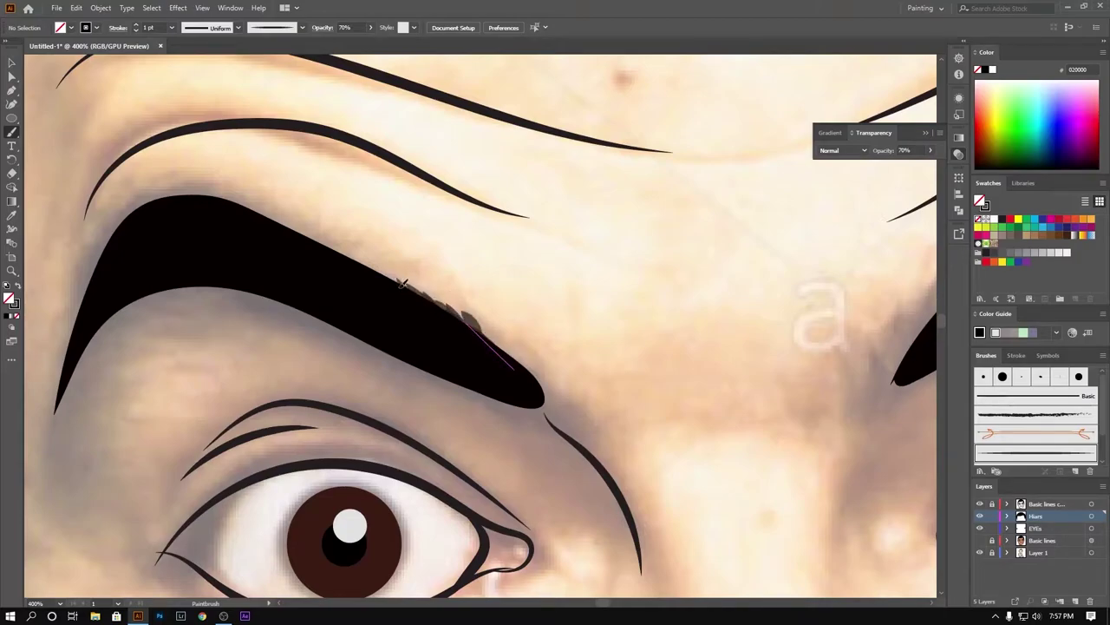
{"action": "left_click_drag", "start_coordinate": [408, 289], "coordinate": [382, 269]}
{"action": "key", "text": "ctrl+="}
{"action": "mouse_move", "coordinate": [521, 355]}
{"action": "left_mouse_down"}
{"action": "mouse_move", "coordinate": [347, 261]}
{"action": "mouse_move", "coordinate": [213, 231]}
{"action": "mouse_move", "coordinate": [141, 240]}
{"action": "left_mouse_up"}
{"action": "left_click_drag", "start_coordinate": [247, 322], "coordinate": [508, 274]}
{"action": "mouse_move", "coordinate": [456, 201]}
{"action": "left_mouse_down"}
{"action": "mouse_move", "coordinate": [390, 204]}
{"action": "mouse_move", "coordinate": [295, 351]}
{"action": "left_mouse_up"}
{"action": "left_click_drag", "start_coordinate": [355, 271], "coordinate": [381, 178]}
{"action": "left_click_drag", "start_coordinate": [343, 371], "coordinate": [299, 447]}
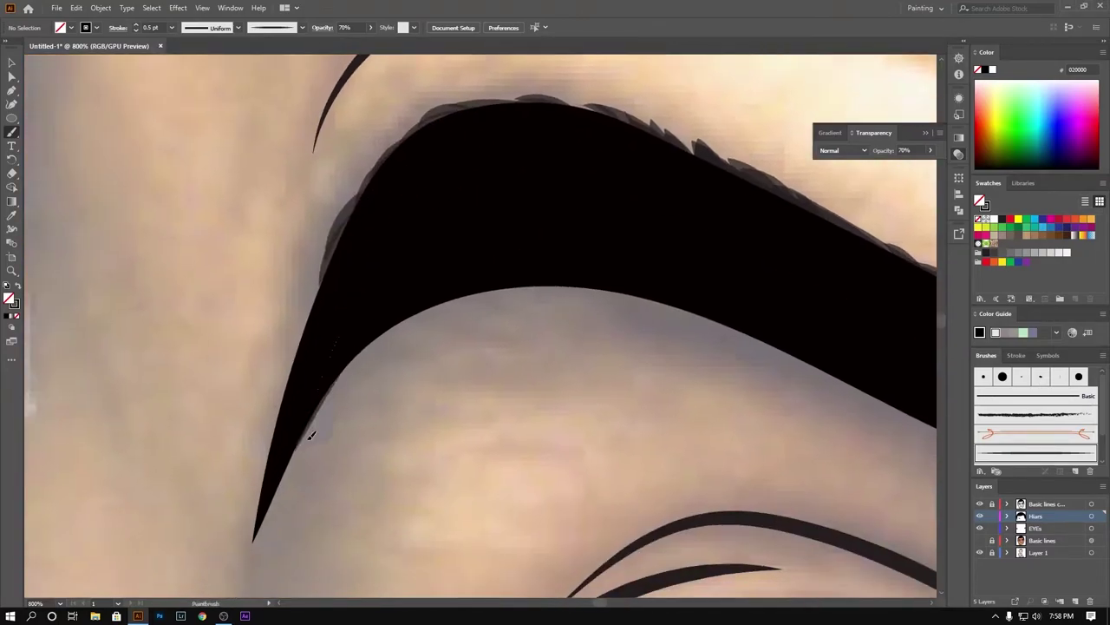
{"action": "left_click_drag", "start_coordinate": [317, 407], "coordinate": [256, 520]}
{"action": "left_click_drag", "start_coordinate": [286, 399], "coordinate": [236, 508]}
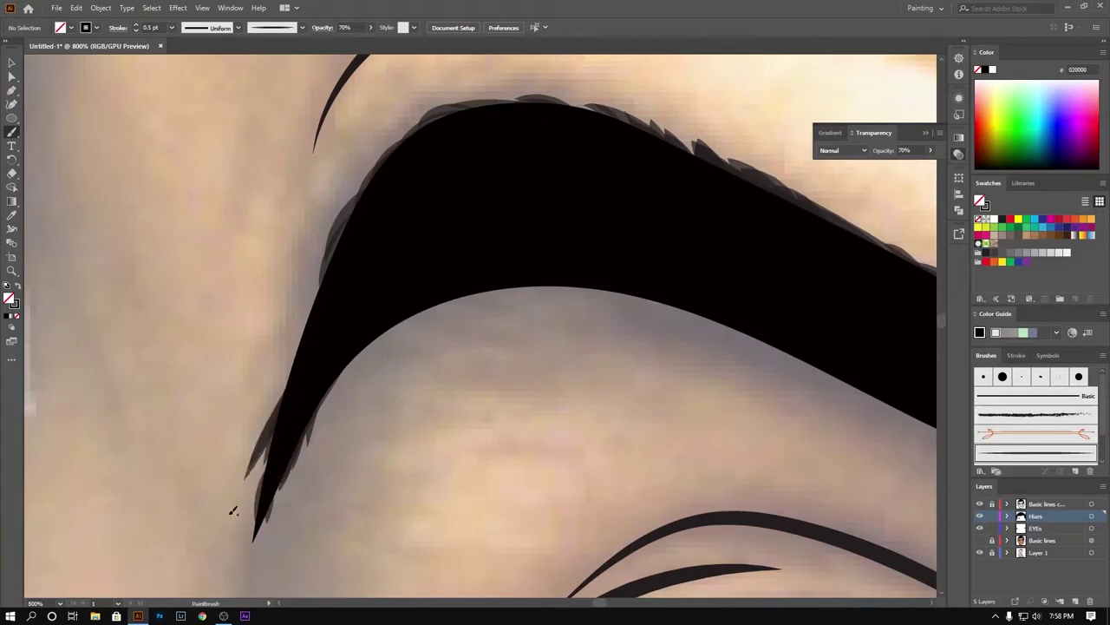
{"action": "left_click_drag", "start_coordinate": [300, 350], "coordinate": [248, 460]}
{"action": "mouse_move", "coordinate": [247, 421]}
{"action": "left_mouse_down"}
{"action": "mouse_move", "coordinate": [204, 498]}
{"action": "mouse_move", "coordinate": [210, 524]}
{"action": "left_mouse_up"}
{"action": "mouse_move", "coordinate": [264, 356]}
{"action": "left_mouse_down"}
{"action": "mouse_move", "coordinate": [224, 432]}
{"action": "mouse_move", "coordinate": [233, 439]}
{"action": "left_mouse_up"}
{"action": "left_click_drag", "start_coordinate": [257, 387], "coordinate": [208, 519]}
{"action": "left_click_drag", "start_coordinate": [224, 462], "coordinate": [205, 526]}
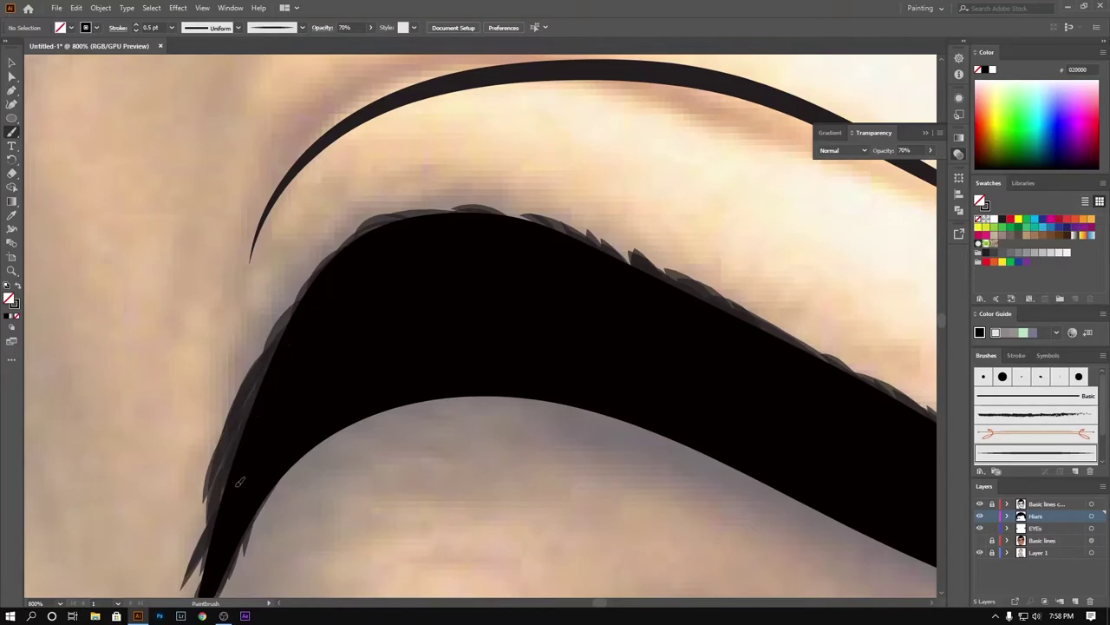
Step: Feather the first eyebrow's lower edge and its upper-right end
{"action": "left_click_drag", "start_coordinate": [292, 396], "coordinate": [338, 222]}
{"action": "left_click_drag", "start_coordinate": [349, 283], "coordinate": [297, 359]}
{"action": "left_click_drag", "start_coordinate": [395, 251], "coordinate": [342, 293]}
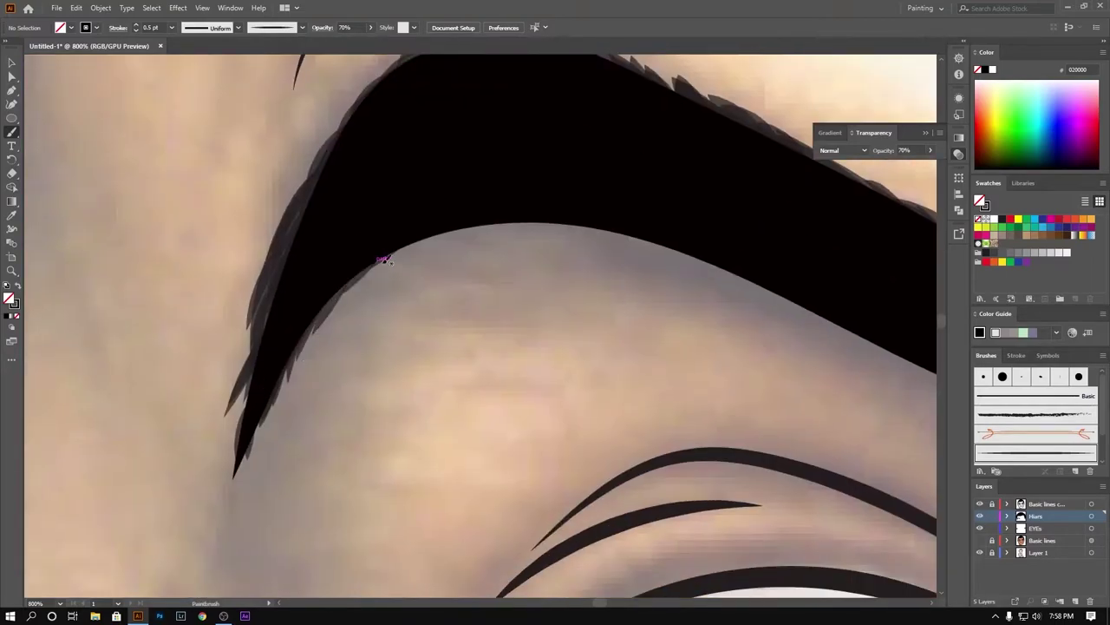
{"action": "left_click_drag", "start_coordinate": [436, 235], "coordinate": [398, 260]}
{"action": "left_click_drag", "start_coordinate": [411, 244], "coordinate": [388, 262]}
{"action": "mouse_move", "coordinate": [447, 235]}
{"action": "left_mouse_down"}
{"action": "mouse_move", "coordinate": [502, 224]}
{"action": "mouse_move", "coordinate": [684, 246]}
{"action": "mouse_move", "coordinate": [392, 150]}
{"action": "mouse_move", "coordinate": [803, 349]}
{"action": "left_mouse_up"}
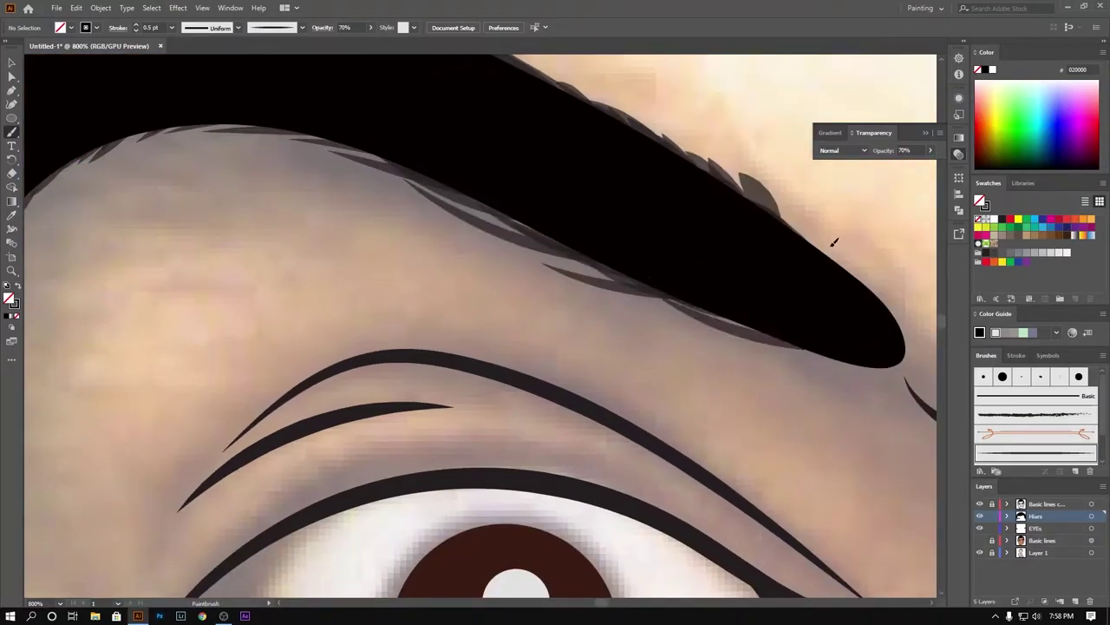
{"action": "left_click_drag", "start_coordinate": [870, 329], "coordinate": [597, 272]}
{"action": "mouse_move", "coordinate": [514, 158]}
{"action": "left_mouse_down"}
{"action": "mouse_move", "coordinate": [550, 198]}
{"action": "mouse_move", "coordinate": [612, 206]}
{"action": "mouse_move", "coordinate": [633, 300]}
{"action": "left_mouse_up"}
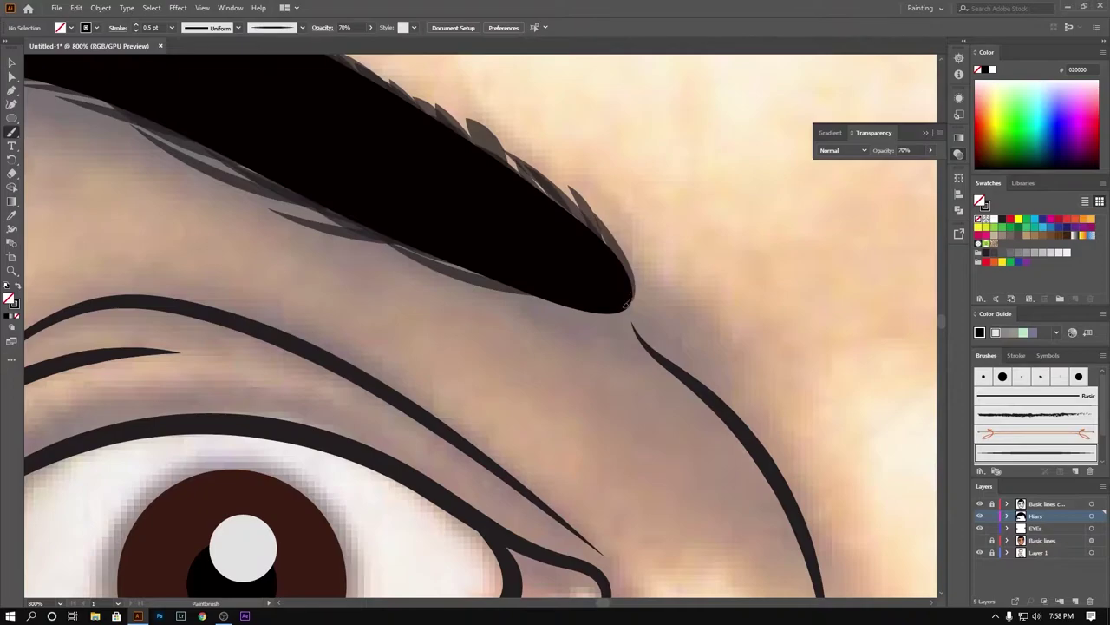
{"action": "left_click_drag", "start_coordinate": [619, 233], "coordinate": [637, 293]}
{"action": "mouse_move", "coordinate": [521, 295]}
{"action": "left_mouse_down"}
{"action": "mouse_move", "coordinate": [572, 308]}
{"action": "mouse_move", "coordinate": [540, 310]}
{"action": "mouse_move", "coordinate": [421, 260]}
{"action": "left_mouse_up"}
{"action": "left_click_drag", "start_coordinate": [373, 230], "coordinate": [494, 290]}
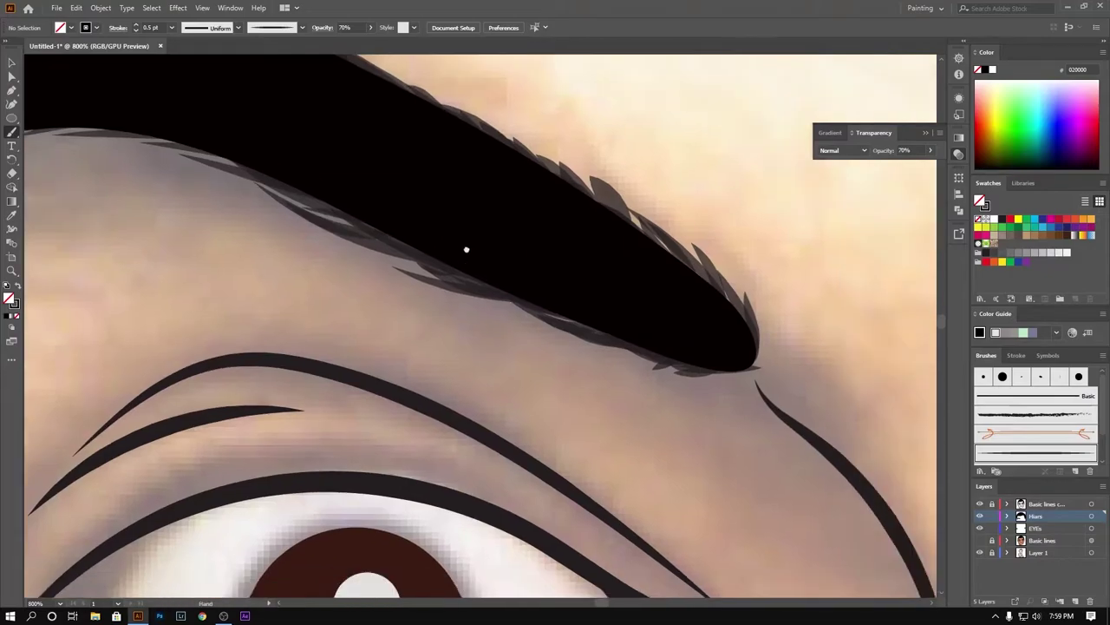
{"action": "left_click_drag", "start_coordinate": [466, 249], "coordinate": [522, 326]}
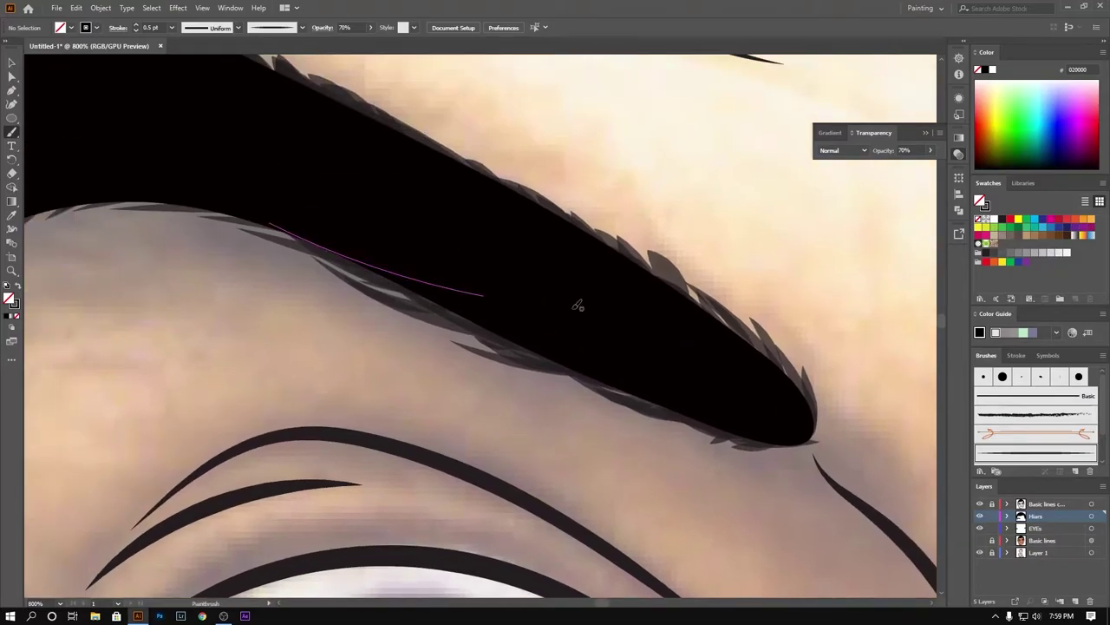
{"action": "scroll", "coordinate": [668, 286], "scroll_direction": "down", "scroll_amount": 5}
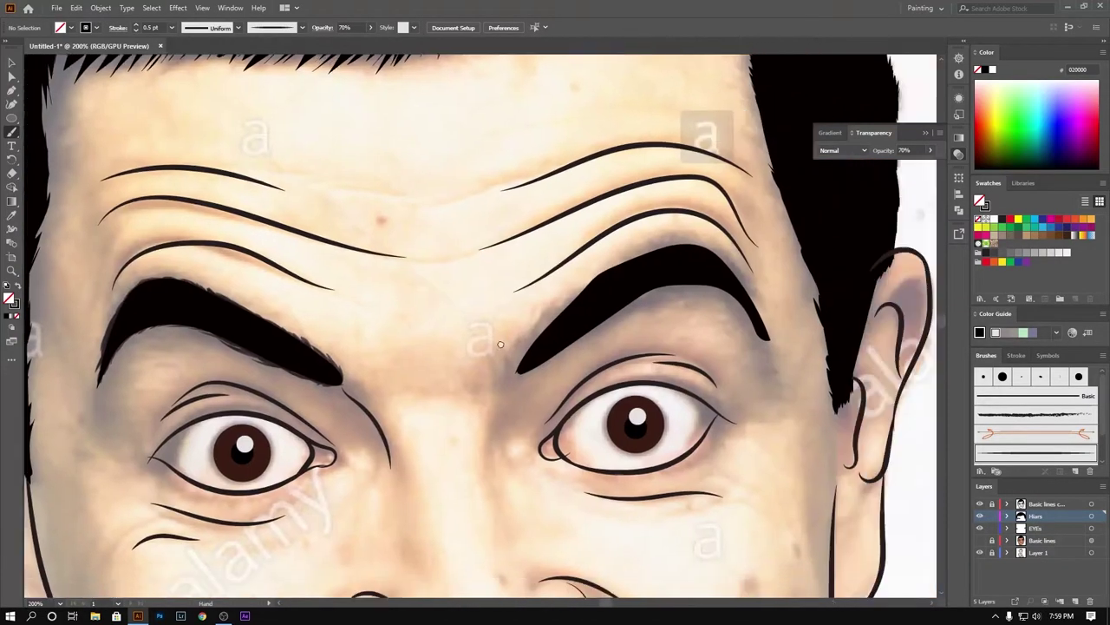
{"action": "scroll", "coordinate": [299, 394], "scroll_direction": "up", "scroll_amount": 5}
Step: Feather the other eyebrow's left edge and the top of its arch
{"action": "left_click_drag", "start_coordinate": [299, 390], "coordinate": [346, 276]}
{"action": "left_click_drag", "start_coordinate": [337, 354], "coordinate": [350, 273]}
{"action": "mouse_move", "coordinate": [312, 375]}
{"action": "left_mouse_down"}
{"action": "mouse_move", "coordinate": [308, 300]}
{"action": "mouse_move", "coordinate": [368, 247]}
{"action": "left_mouse_up"}
{"action": "left_click_drag", "start_coordinate": [364, 291], "coordinate": [404, 203]}
{"action": "left_click_drag", "start_coordinate": [382, 269], "coordinate": [439, 184]}
{"action": "left_click_drag", "start_coordinate": [399, 251], "coordinate": [469, 156]}
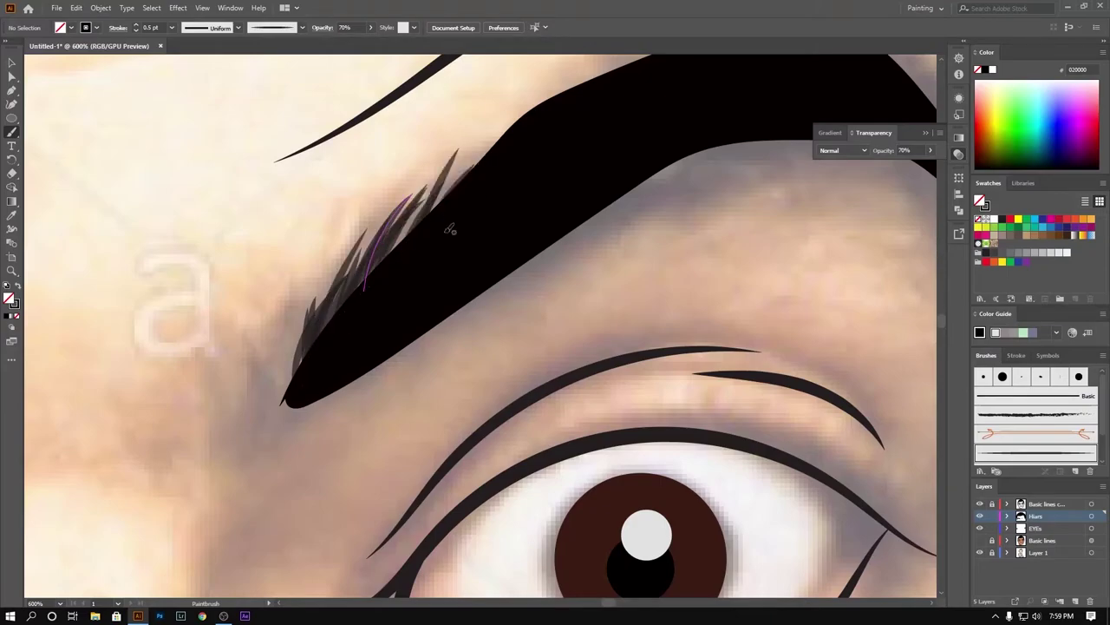
{"action": "mouse_move", "coordinate": [429, 208]}
{"action": "left_mouse_down"}
{"action": "mouse_move", "coordinate": [481, 146]}
{"action": "mouse_move", "coordinate": [318, 292]}
{"action": "mouse_move", "coordinate": [354, 243]}
{"action": "left_mouse_up"}
{"action": "left_click_drag", "start_coordinate": [295, 308], "coordinate": [371, 218]}
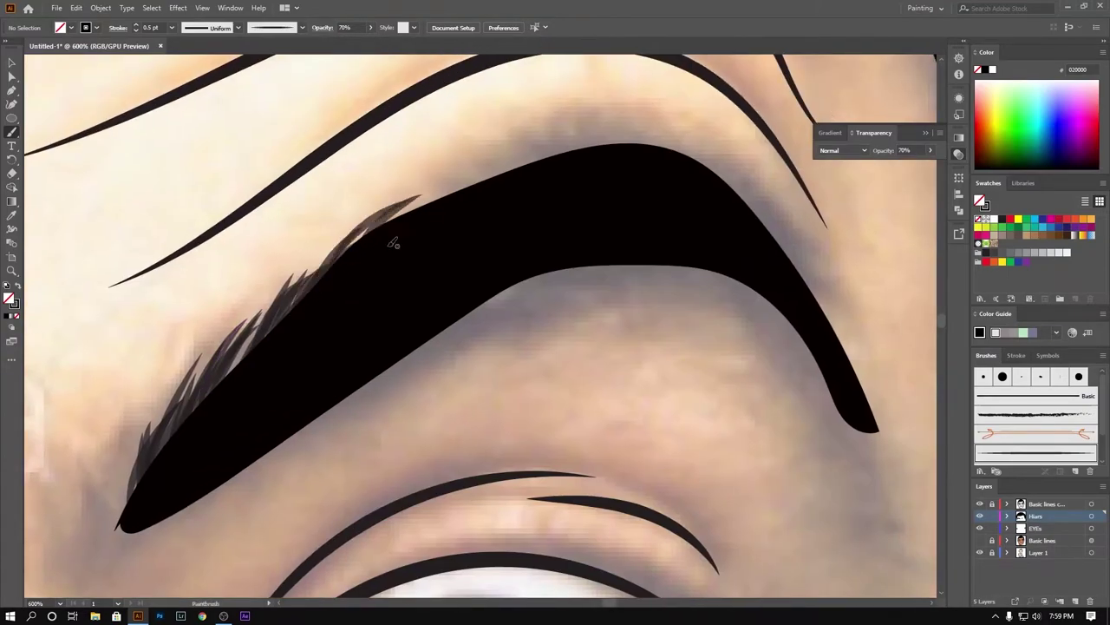
{"action": "left_click_drag", "start_coordinate": [334, 260], "coordinate": [421, 196]}
{"action": "left_click_drag", "start_coordinate": [394, 221], "coordinate": [503, 168]}
{"action": "left_click_drag", "start_coordinate": [434, 201], "coordinate": [603, 137]}
{"action": "left_click_drag", "start_coordinate": [503, 178], "coordinate": [581, 132]}
{"action": "mouse_move", "coordinate": [529, 161]}
{"action": "left_mouse_down"}
{"action": "mouse_move", "coordinate": [682, 121]}
{"action": "mouse_move", "coordinate": [770, 224]}
{"action": "left_mouse_up"}
Step: Add hair strokes down the other eyebrow's right side and along its tail
{"action": "mouse_move", "coordinate": [722, 166]}
{"action": "left_mouse_down"}
{"action": "mouse_move", "coordinate": [757, 214]}
{"action": "mouse_move", "coordinate": [807, 241]}
{"action": "mouse_move", "coordinate": [816, 293]}
{"action": "left_mouse_up"}
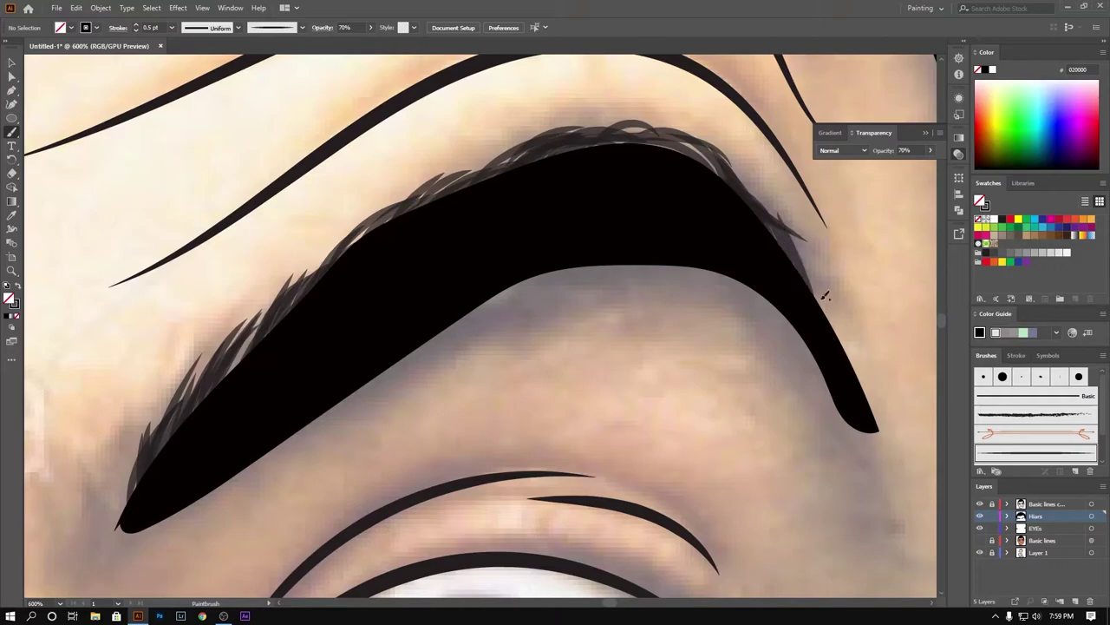
{"action": "mouse_move", "coordinate": [787, 246]}
{"action": "left_mouse_down"}
{"action": "mouse_move", "coordinate": [864, 373]}
{"action": "mouse_move", "coordinate": [805, 317]}
{"action": "left_mouse_up"}
{"action": "left_click_drag", "start_coordinate": [713, 213], "coordinate": [767, 276]}
{"action": "left_click_drag", "start_coordinate": [735, 233], "coordinate": [781, 328]}
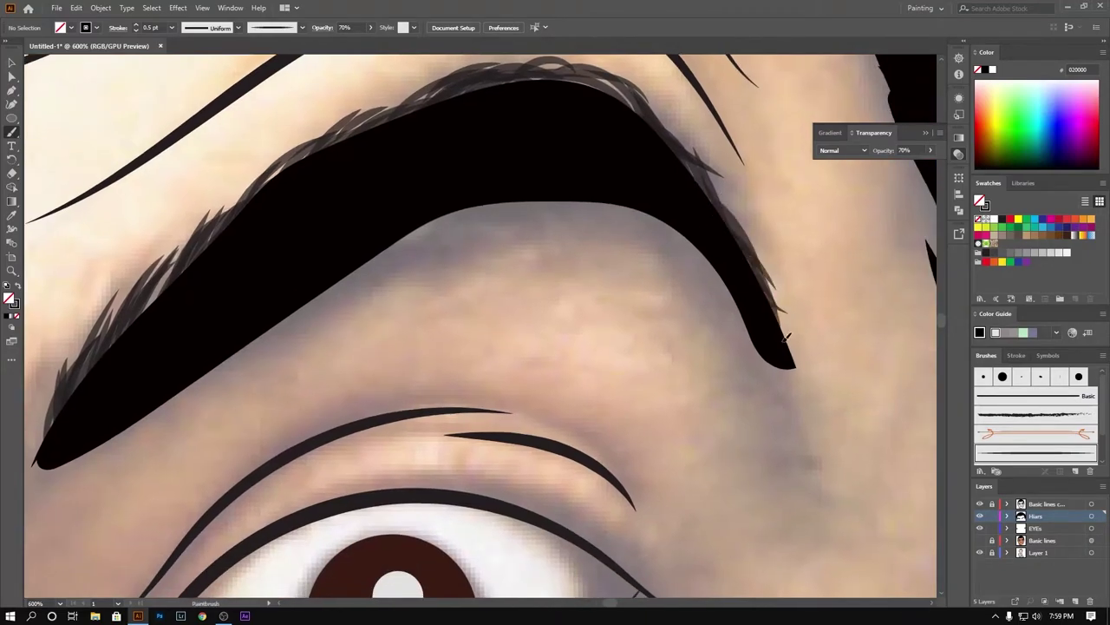
{"action": "left_click_drag", "start_coordinate": [756, 269], "coordinate": [807, 385]}
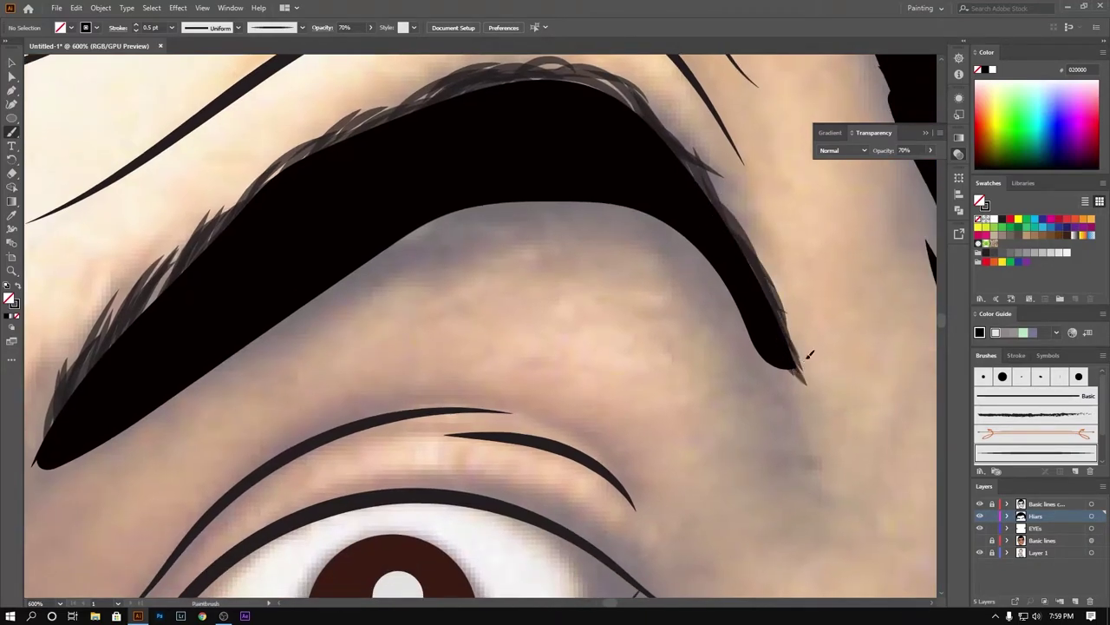
{"action": "left_click_drag", "start_coordinate": [780, 321], "coordinate": [824, 389]}
{"action": "left_click_drag", "start_coordinate": [763, 346], "coordinate": [801, 387]}
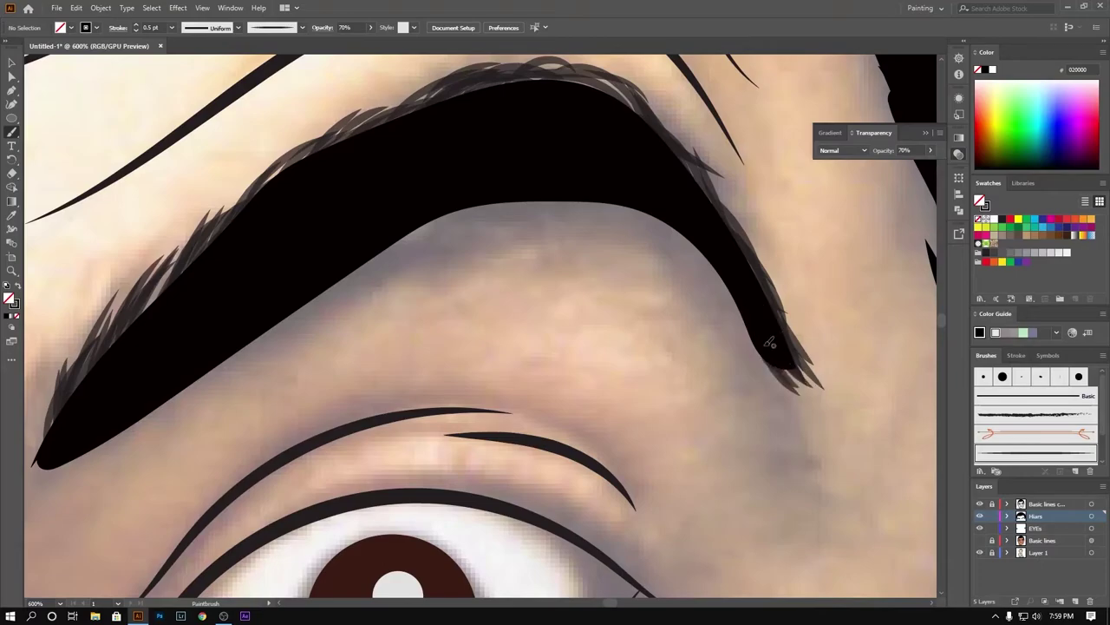
{"action": "left_click_drag", "start_coordinate": [707, 260], "coordinate": [748, 335]}
{"action": "mouse_move", "coordinate": [657, 219]}
{"action": "left_mouse_down"}
{"action": "mouse_move", "coordinate": [729, 294]}
{"action": "mouse_move", "coordinate": [709, 262]}
{"action": "left_mouse_up"}
Step: Feather the other eyebrow's lower edge from the inner tip to the tail end
{"action": "left_click_drag", "start_coordinate": [147, 392], "coordinate": [264, 327]}
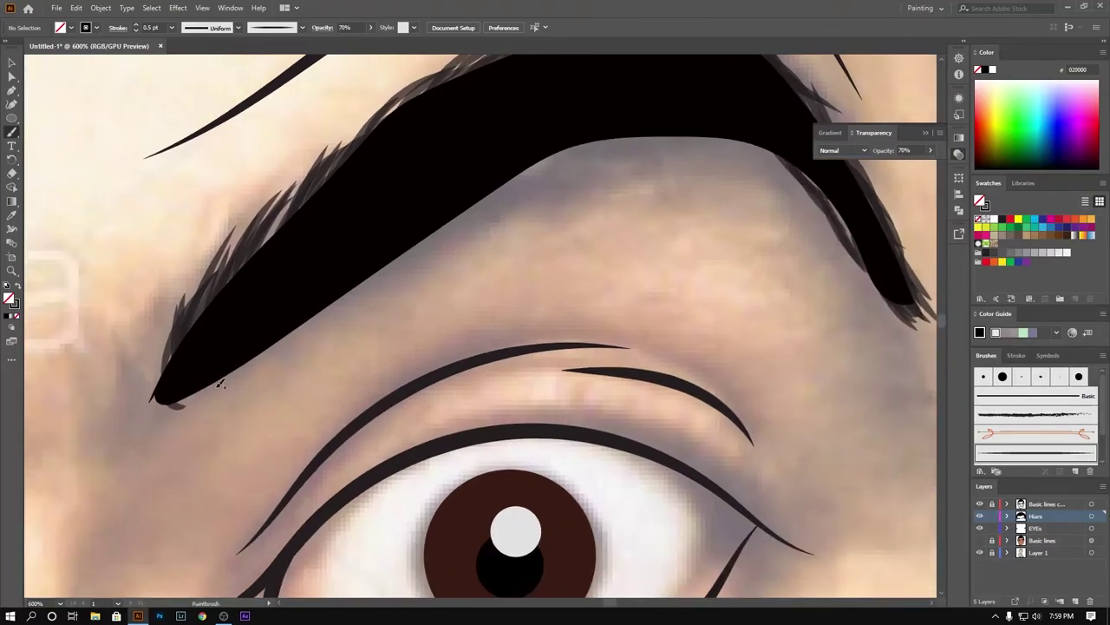
{"action": "left_click_drag", "start_coordinate": [182, 401], "coordinate": [232, 373]}
{"action": "mouse_move", "coordinate": [172, 401]}
{"action": "left_mouse_down"}
{"action": "mouse_move", "coordinate": [253, 373]}
{"action": "mouse_move", "coordinate": [316, 316]}
{"action": "left_mouse_up"}
{"action": "left_click_drag", "start_coordinate": [274, 350], "coordinate": [364, 293]}
{"action": "left_click_drag", "start_coordinate": [305, 326], "coordinate": [370, 280]}
{"action": "mouse_move", "coordinate": [329, 311]}
{"action": "left_mouse_down"}
{"action": "mouse_move", "coordinate": [394, 256]}
{"action": "mouse_move", "coordinate": [507, 219]}
{"action": "mouse_move", "coordinate": [552, 166]}
{"action": "mouse_move", "coordinate": [697, 148]}
{"action": "mouse_move", "coordinate": [765, 158]}
{"action": "mouse_move", "coordinate": [796, 186]}
{"action": "left_mouse_up"}
{"action": "mouse_move", "coordinate": [732, 161]}
{"action": "left_mouse_down"}
{"action": "mouse_move", "coordinate": [814, 196]}
{"action": "mouse_move", "coordinate": [808, 205]}
{"action": "mouse_move", "coordinate": [857, 253]}
{"action": "left_mouse_up"}
{"action": "left_click_drag", "start_coordinate": [854, 252], "coordinate": [777, 334]}
{"action": "left_click_drag", "start_coordinate": [711, 314], "coordinate": [749, 289]}
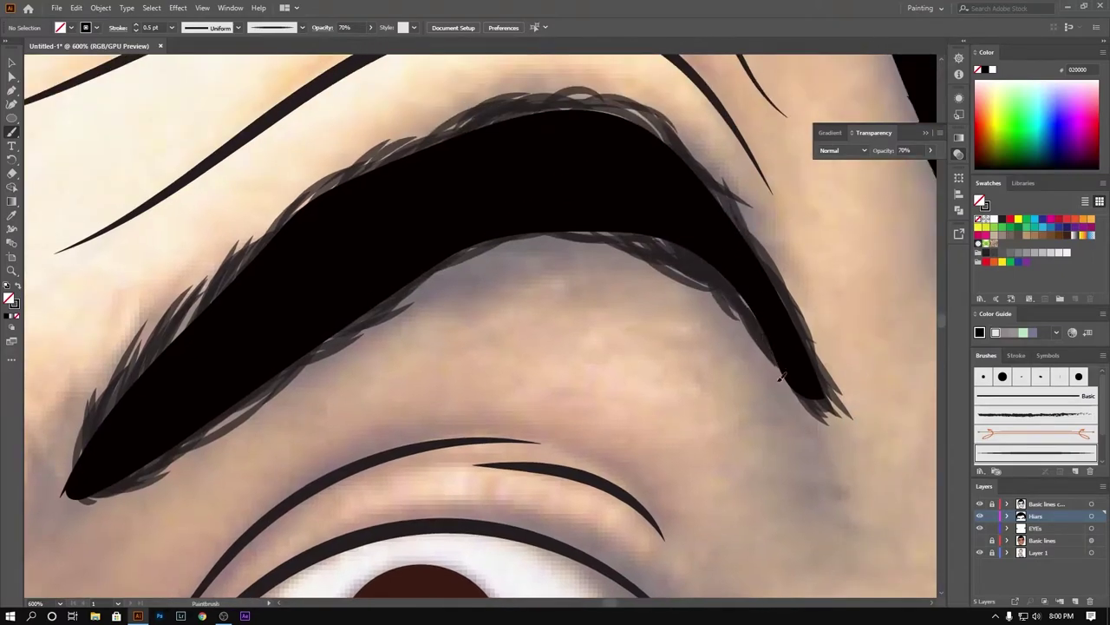
{"action": "left_click_drag", "start_coordinate": [781, 375], "coordinate": [820, 410]}
Step: Trace a shadow shape under the upper eyelid's outer corner with the Pencil
{"action": "key", "text": "ctrl+0"}
{"action": "scroll", "coordinate": [658, 345], "scroll_direction": "up", "scroll_amount": 3}
{"action": "scroll", "coordinate": [658, 346], "scroll_direction": "up", "scroll_amount": 5}
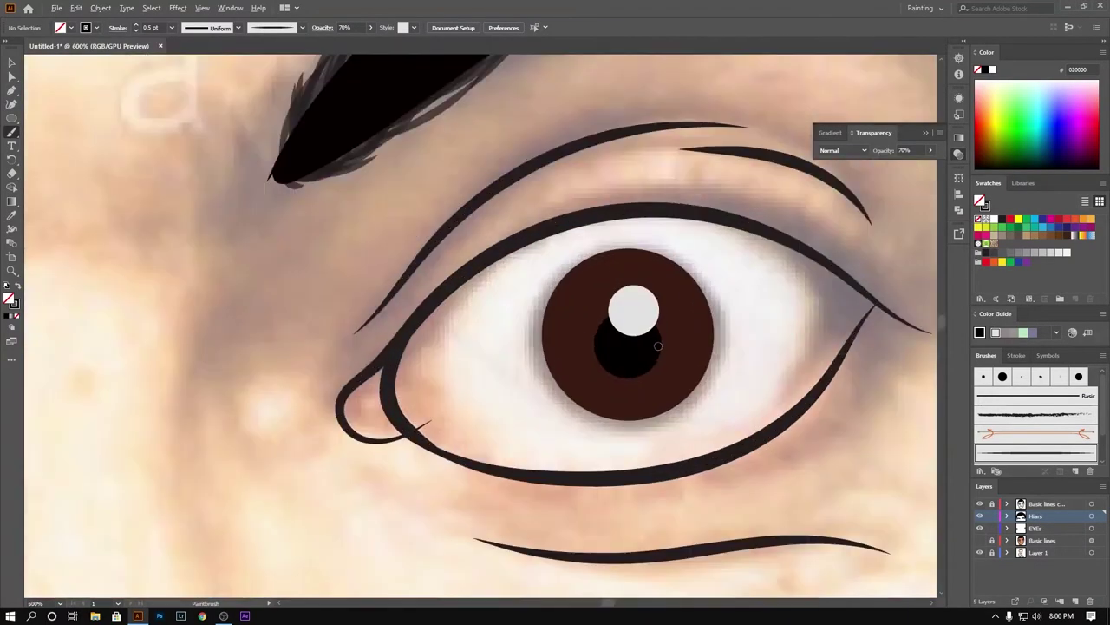
{"action": "key", "text": "ctrl+0"}
{"action": "scroll", "coordinate": [684, 289], "scroll_direction": "up", "scroll_amount": 5}
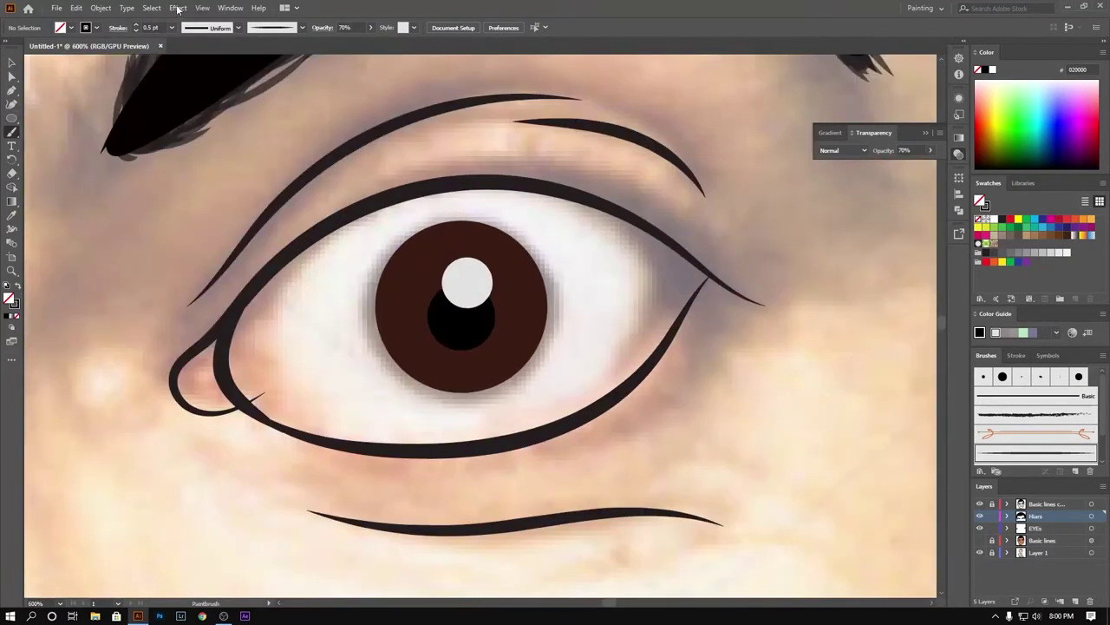
{"action": "left_click_drag", "start_coordinate": [719, 283], "coordinate": [587, 212]}
{"action": "left_click_drag", "start_coordinate": [13, 132], "coordinate": [52, 161]}
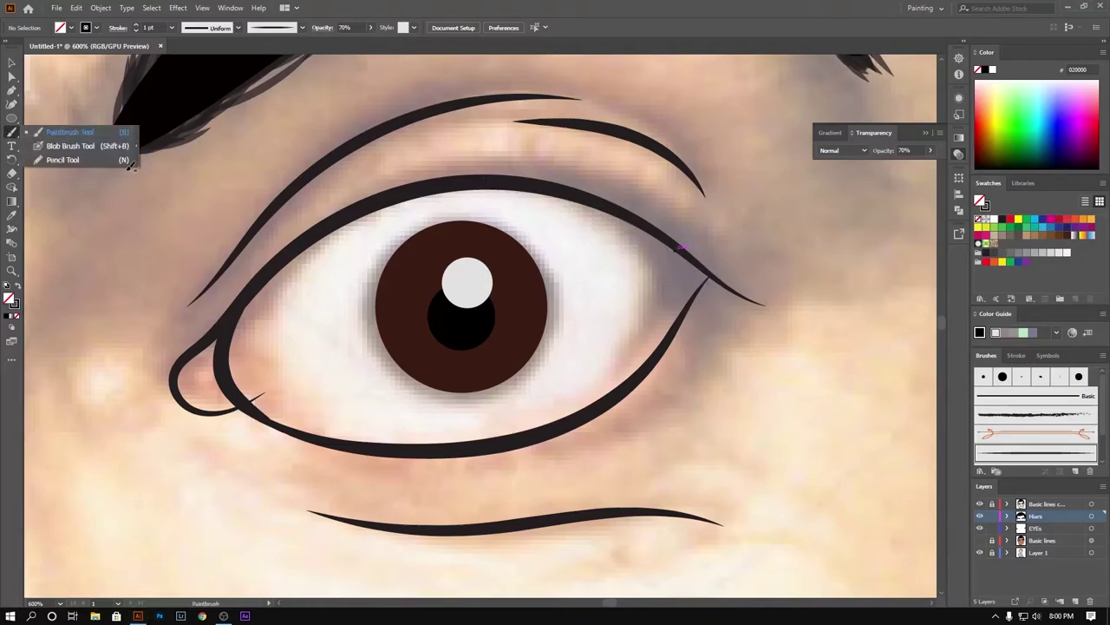
{"action": "left_click_drag", "start_coordinate": [482, 184], "coordinate": [645, 249]}
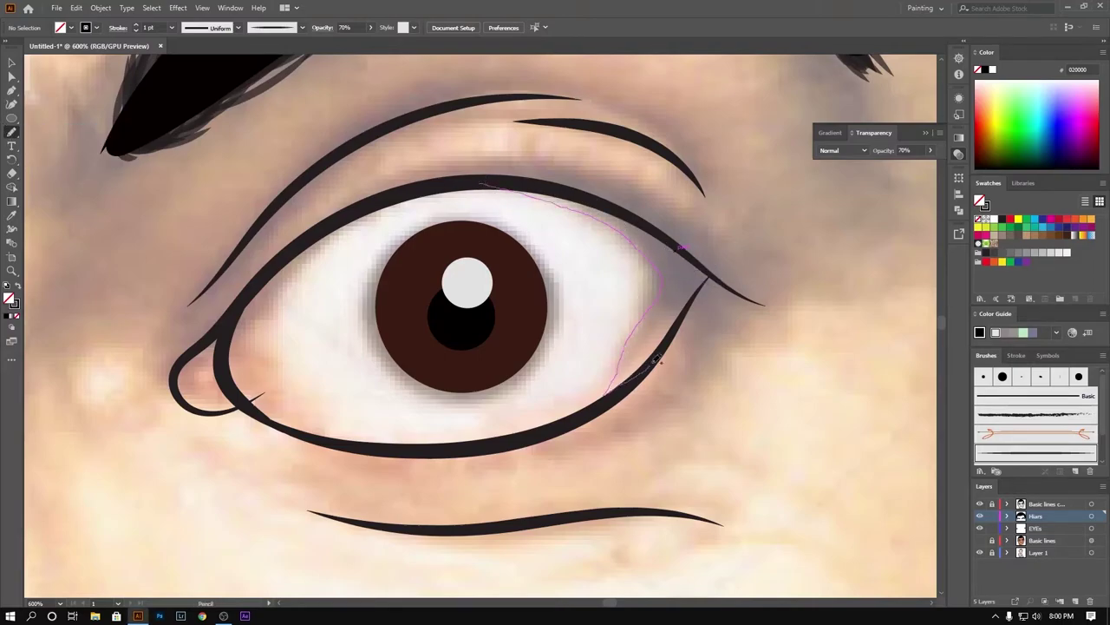
{"action": "mouse_move", "coordinate": [715, 272]}
{"action": "left_mouse_down"}
{"action": "mouse_move", "coordinate": [607, 208]}
{"action": "mouse_move", "coordinate": [478, 182]}
{"action": "left_mouse_up"}
Step: Give the lid shadow a black fill and 40% opacity
{"action": "left_click", "coordinate": [17, 295]}
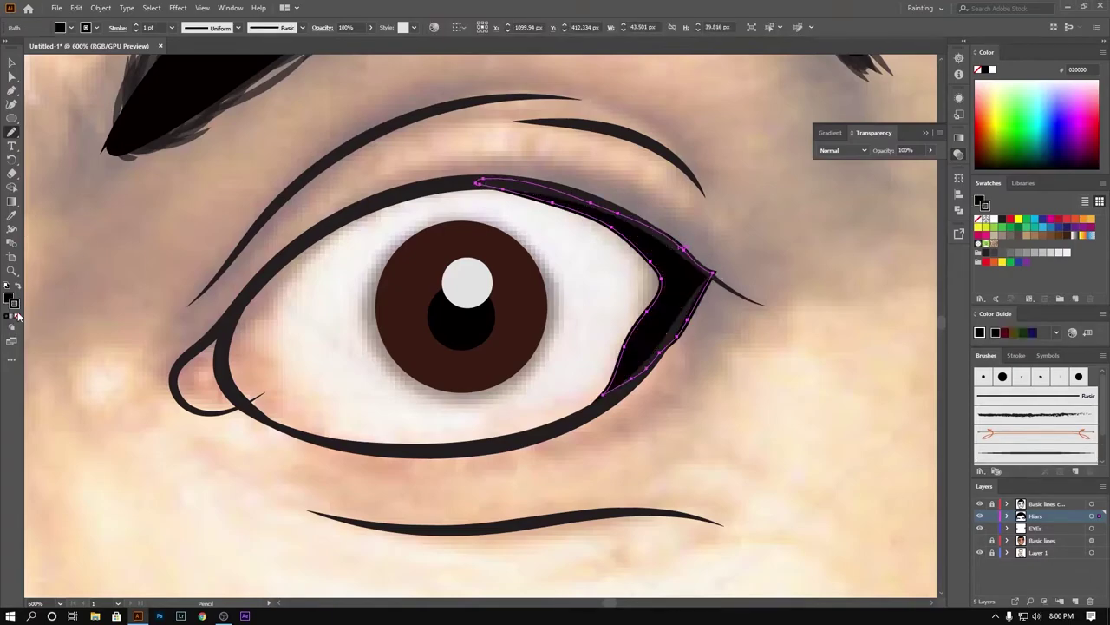
{"action": "left_click", "coordinate": [12, 62]}
{"action": "left_click", "coordinate": [655, 289]}
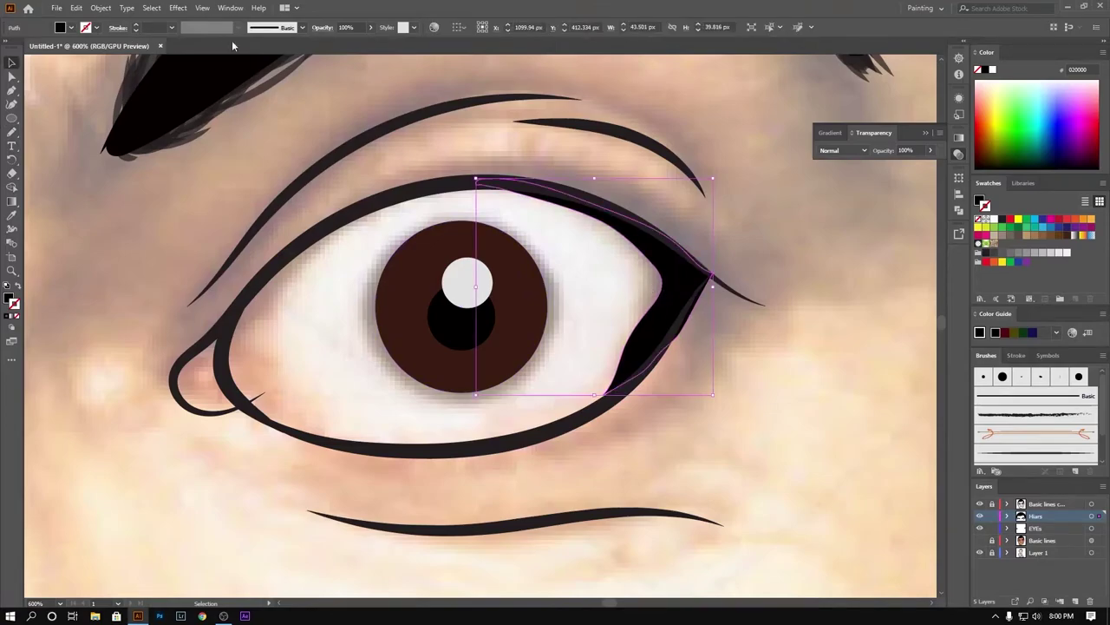
{"action": "left_click", "coordinate": [361, 27]}
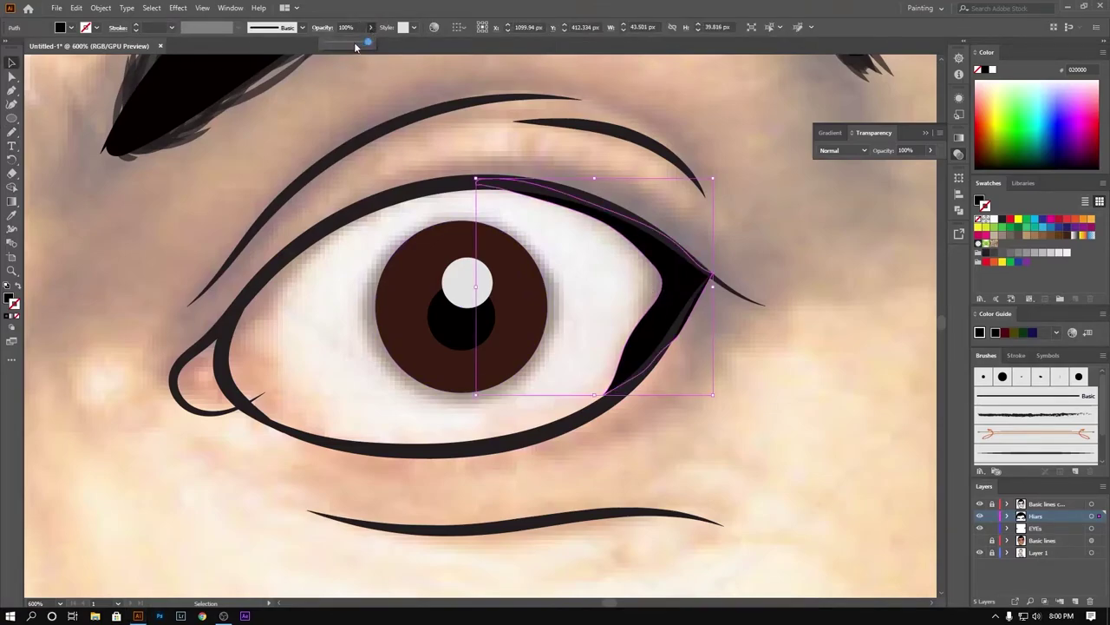
{"action": "left_click_drag", "start_coordinate": [357, 45], "coordinate": [345, 45]}
{"action": "left_click", "coordinate": [343, 128]}
{"action": "left_click", "coordinate": [371, 27]}
{"action": "left_click", "coordinate": [331, 110]}
Step: Add a shadow under the upper lid's inner side, eyedropping the 40% black look
{"action": "left_click_drag", "start_coordinate": [332, 109], "coordinate": [510, 92]}
{"action": "left_click_drag", "start_coordinate": [639, 241], "coordinate": [747, 185]}
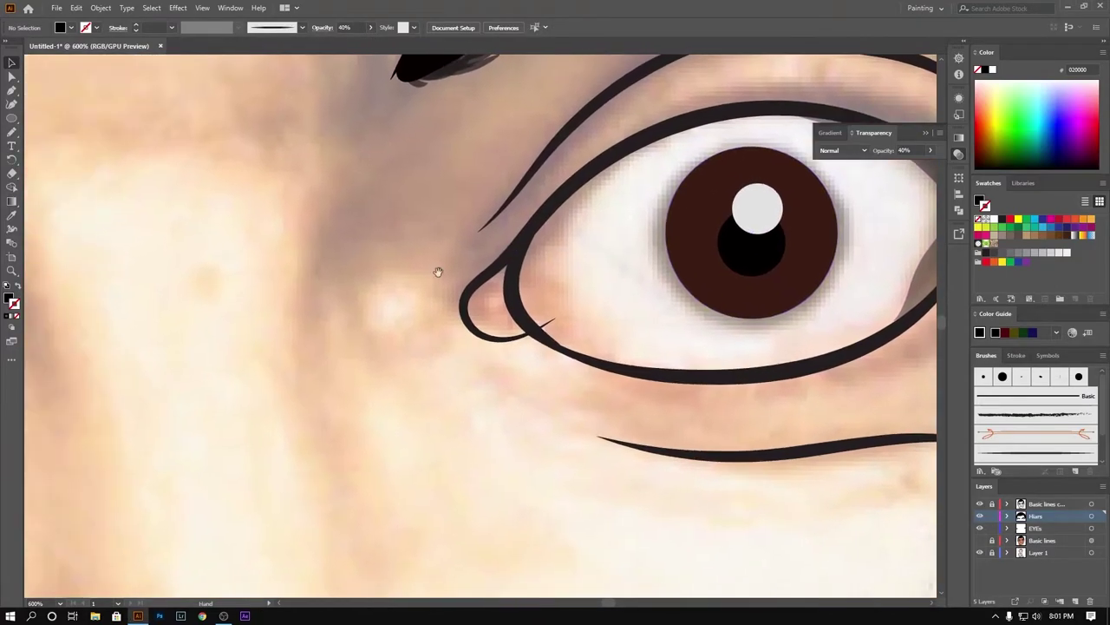
{"action": "mouse_move", "coordinate": [439, 268]}
{"action": "left_mouse_down"}
{"action": "mouse_move", "coordinate": [303, 240]}
{"action": "mouse_move", "coordinate": [179, 314]}
{"action": "left_mouse_up"}
{"action": "key", "text": "n"}
{"action": "mouse_move", "coordinate": [298, 396]}
{"action": "left_mouse_down"}
{"action": "mouse_move", "coordinate": [451, 252]}
{"action": "mouse_move", "coordinate": [295, 397]}
{"action": "left_mouse_up"}
{"action": "left_click", "coordinate": [8, 215]}
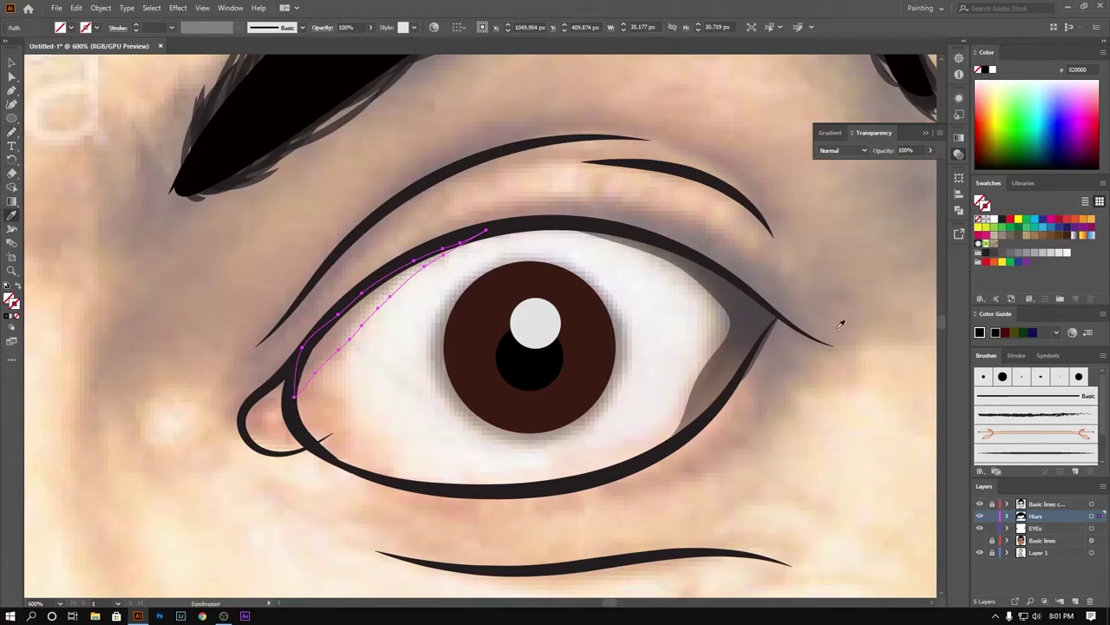
{"action": "left_click", "coordinate": [833, 334]}
Step: Add a 40% black shadow at the other eye's outer corner using the Eyedropper
{"action": "mouse_move", "coordinate": [780, 330]}
{"action": "left_mouse_down"}
{"action": "mouse_move", "coordinate": [286, 330]}
{"action": "mouse_move", "coordinate": [602, 330]}
{"action": "left_mouse_up"}
{"action": "left_click", "coordinate": [11, 132]}
{"action": "left_click_drag", "start_coordinate": [339, 356], "coordinate": [239, 269]}
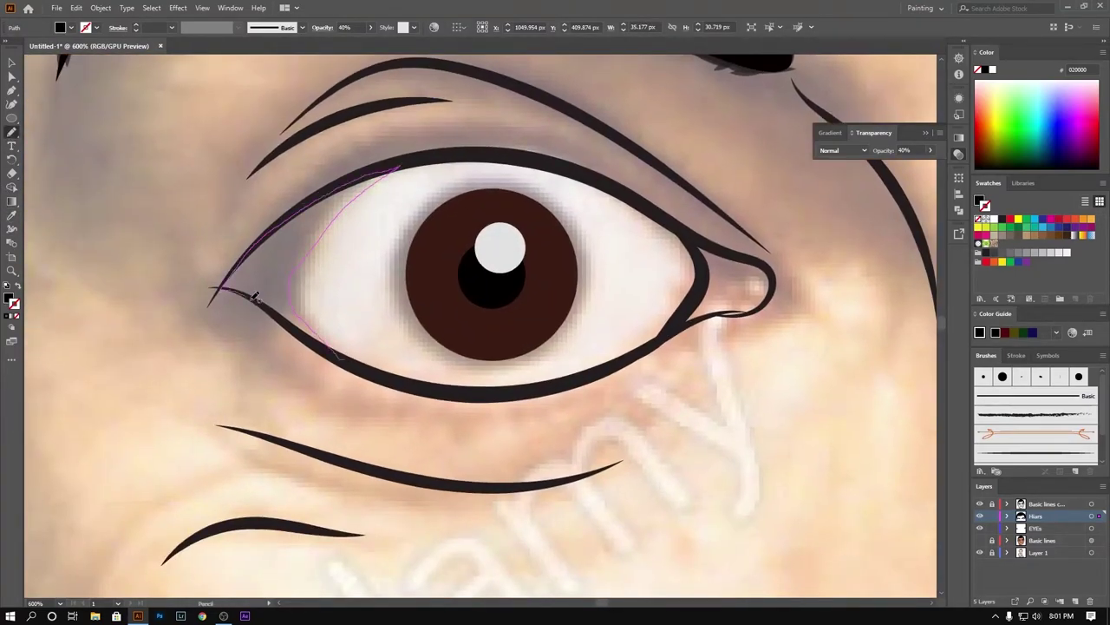
{"action": "left_click_drag", "start_coordinate": [254, 298], "coordinate": [339, 356]}
{"action": "left_click", "coordinate": [11, 215]}
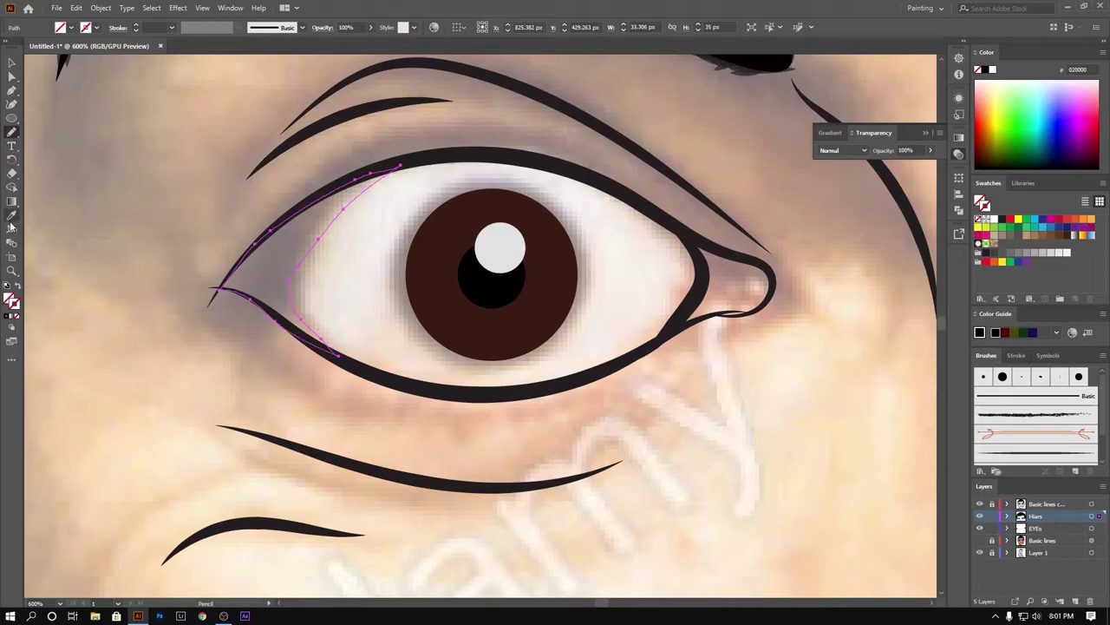
{"action": "left_click", "coordinate": [503, 382]}
{"action": "left_click_drag", "start_coordinate": [904, 303], "coordinate": [546, 302]}
{"action": "left_click_drag", "start_coordinate": [347, 286], "coordinate": [867, 235]}
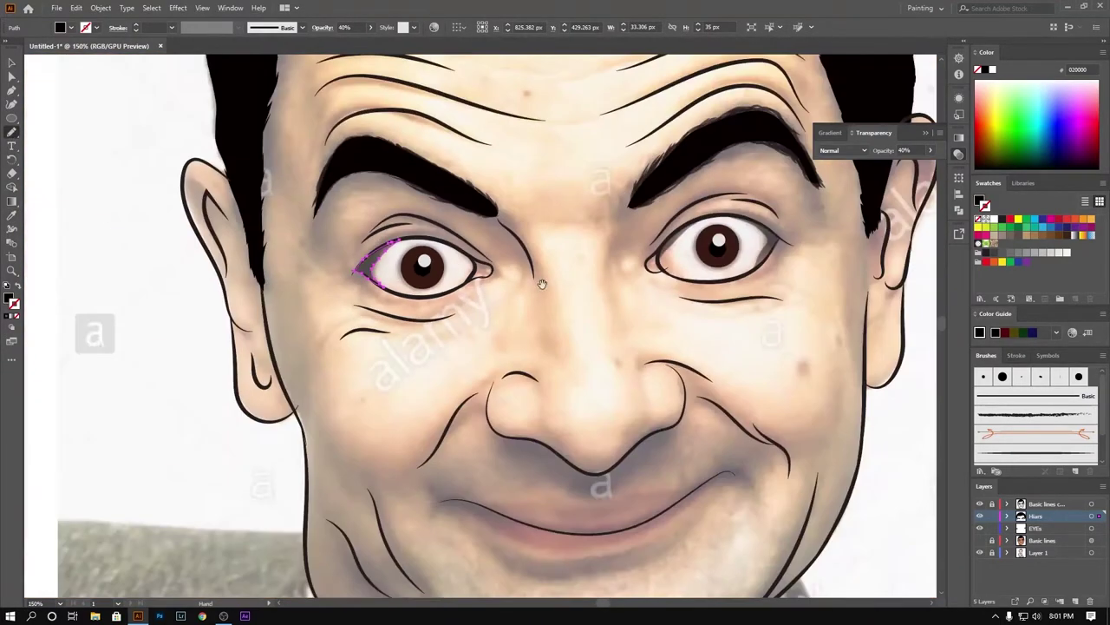
Step: Pencil a shadow stroke along the cheek edge beside the right eye and ear
{"action": "key", "text": "ctrl+minus"}
{"action": "key", "text": "ctrl+minus"}
{"action": "key", "text": "ctrl+minus"}
{"action": "key", "text": "v"}
{"action": "key", "text": "ctrl+shift+a"}
{"action": "left_click_drag", "start_coordinate": [325, 302], "coordinate": [160, 177]}
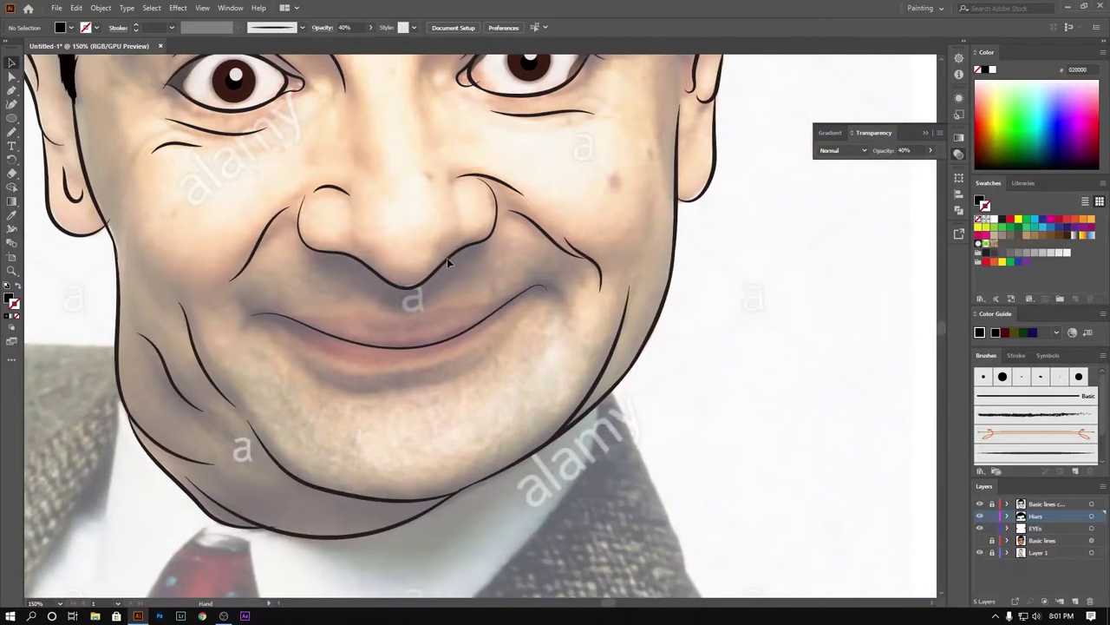
{"action": "left_click_drag", "start_coordinate": [261, 174], "coordinate": [161, 386]}
{"action": "left_click_drag", "start_coordinate": [567, 170], "coordinate": [523, 112]}
{"action": "key", "text": "n"}
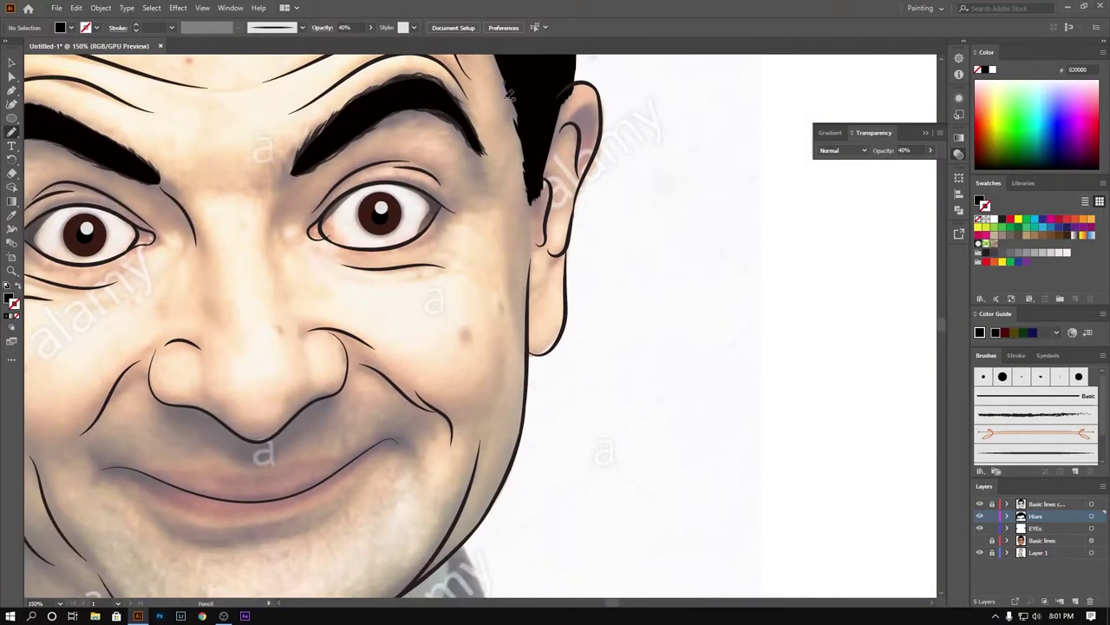
{"action": "left_click_drag", "start_coordinate": [518, 207], "coordinate": [524, 319]}
{"action": "left_click_drag", "start_coordinate": [524, 409], "coordinate": [524, 343]}
Step: Trace shadow shapes from the eyebrow's inner end along the upper lid crease
{"action": "left_click_drag", "start_coordinate": [349, 153], "coordinate": [240, 200]}
{"action": "key", "text": "ctrl+plus"}
{"action": "key", "text": "ctrl+plus"}
{"action": "left_click_drag", "start_coordinate": [299, 139], "coordinate": [284, 155]}
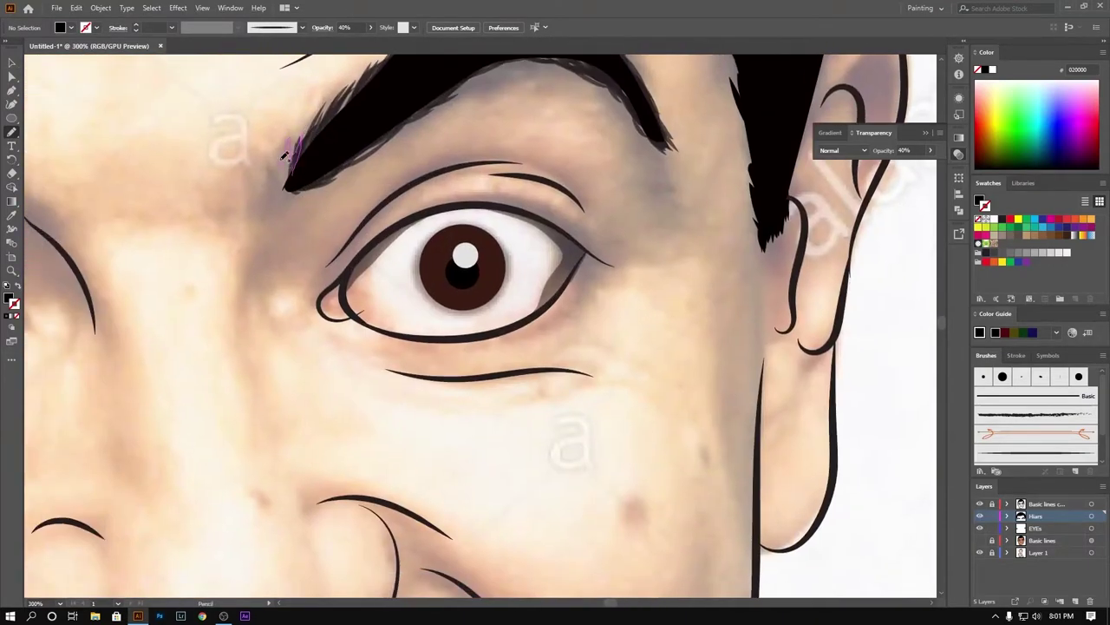
{"action": "mouse_move", "coordinate": [254, 236]}
{"action": "left_mouse_down"}
{"action": "mouse_move", "coordinate": [254, 316]}
{"action": "mouse_move", "coordinate": [446, 204]}
{"action": "mouse_move", "coordinate": [367, 251]}
{"action": "left_mouse_up"}
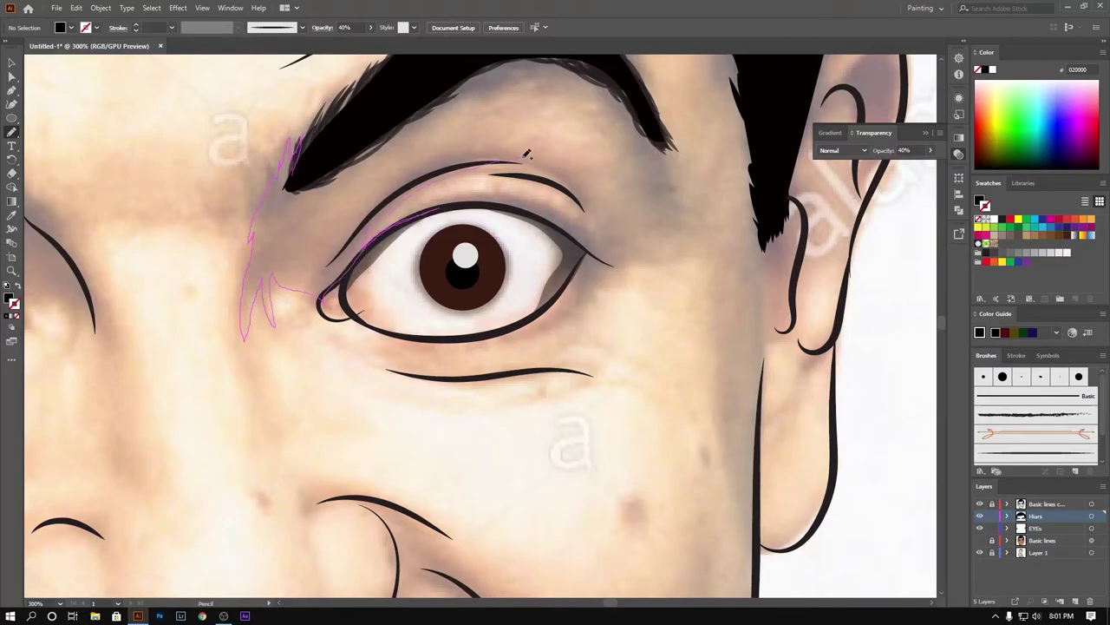
{"action": "left_click_drag", "start_coordinate": [524, 156], "coordinate": [449, 165]}
{"action": "mouse_move", "coordinate": [605, 199]}
{"action": "left_mouse_down"}
{"action": "mouse_move", "coordinate": [562, 151]}
{"action": "mouse_move", "coordinate": [351, 161]}
{"action": "left_mouse_up"}
{"action": "mouse_move", "coordinate": [675, 206]}
{"action": "left_mouse_down"}
{"action": "mouse_move", "coordinate": [600, 50]}
{"action": "mouse_move", "coordinate": [357, 122]}
{"action": "mouse_move", "coordinate": [296, 167]}
{"action": "left_mouse_up"}
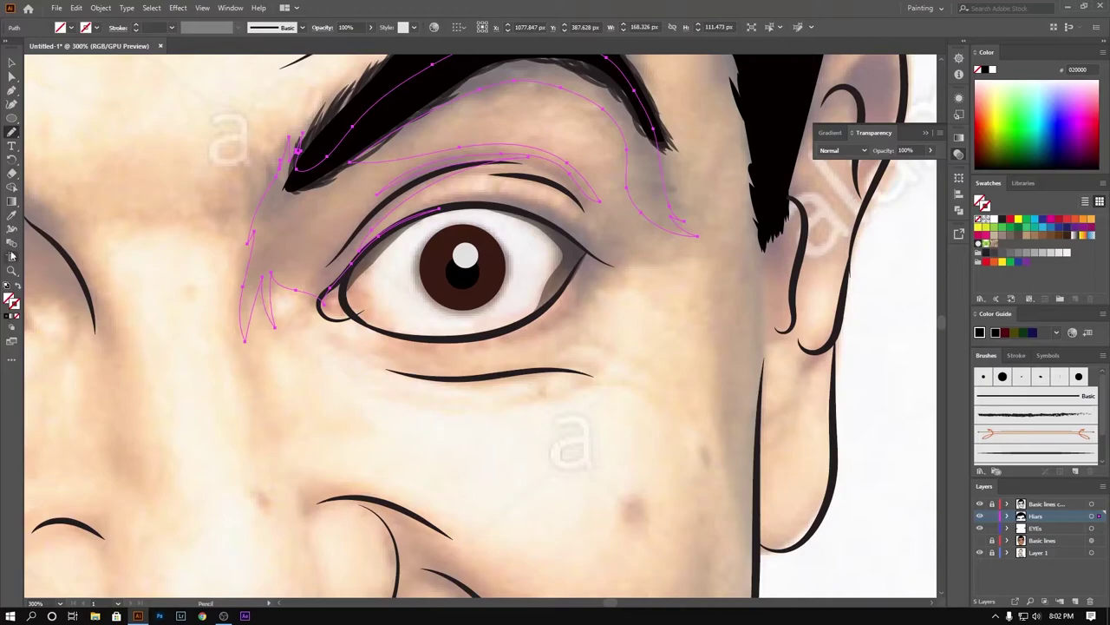
Step: Fill the brow shadows black and lower their opacity to about 26%
{"action": "left_click", "coordinate": [7, 315]}
{"action": "key", "text": "v"}
{"action": "key", "text": "4"}
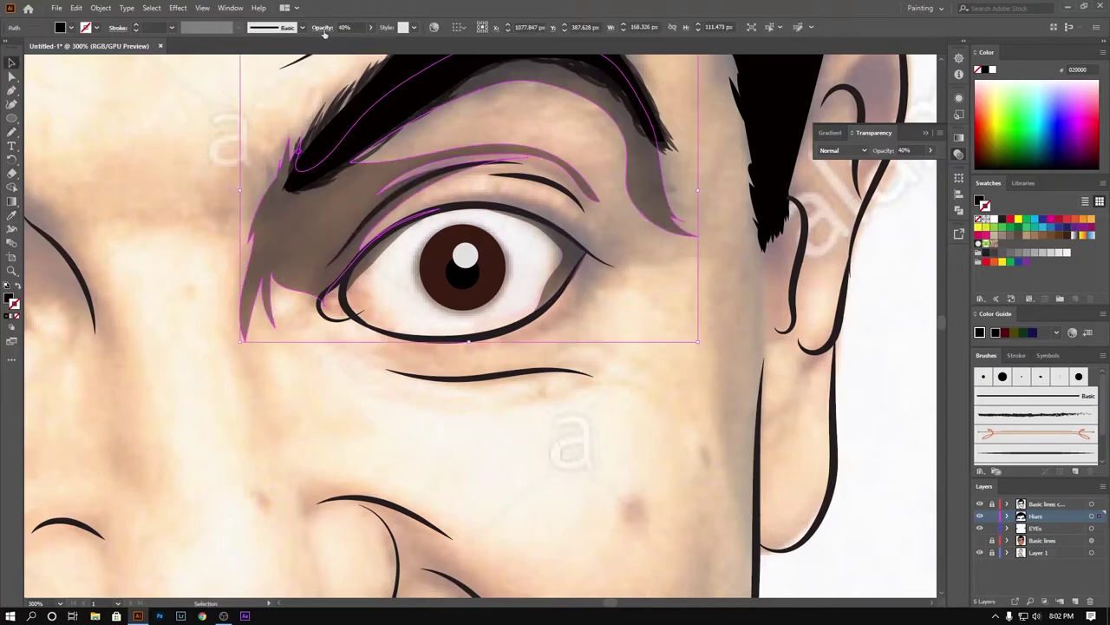
{"action": "left_click", "coordinate": [371, 27]}
{"action": "left_click_drag", "start_coordinate": [347, 45], "coordinate": [336, 46]}
{"action": "left_click", "coordinate": [210, 208]}
Step: Add a semi-transparent black shape from the hairline down the cheek beside the ear
{"action": "scroll", "coordinate": [516, 440], "scroll_direction": "right", "scroll_amount": 3}
{"action": "scroll", "coordinate": [515, 440], "scroll_direction": "down", "scroll_amount": 2}
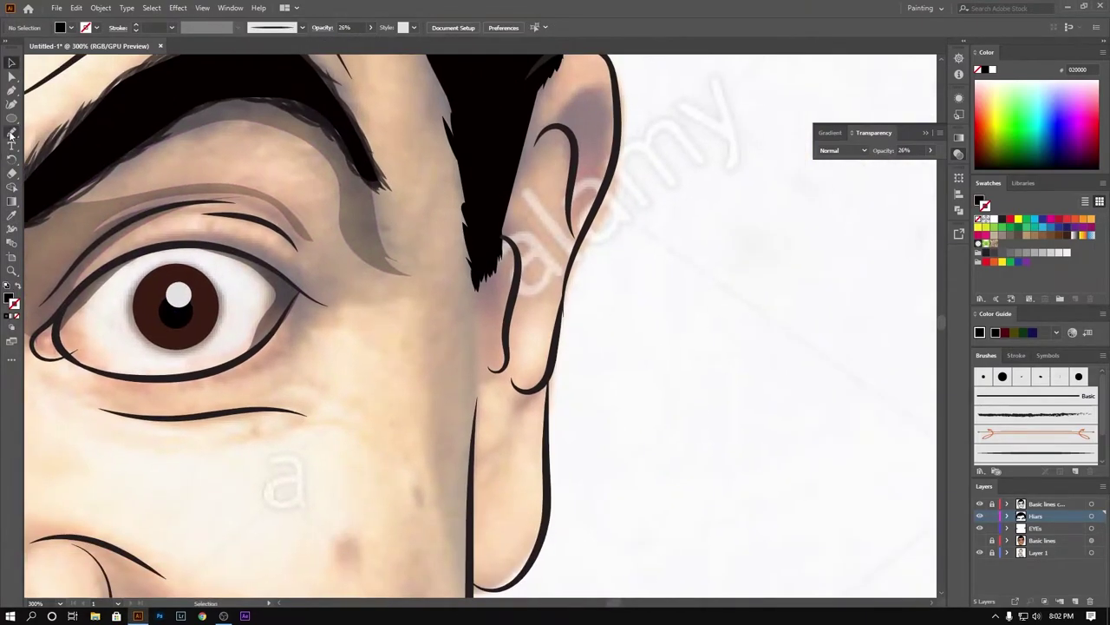
{"action": "left_click", "coordinate": [11, 135]}
{"action": "scroll", "coordinate": [437, 95], "scroll_direction": "down", "scroll_amount": 1}
{"action": "scroll", "coordinate": [436, 95], "scroll_direction": "right", "scroll_amount": 1}
{"action": "mouse_move", "coordinate": [434, 96]}
{"action": "left_mouse_down"}
{"action": "mouse_move", "coordinate": [432, 523]}
{"action": "mouse_move", "coordinate": [433, 111]}
{"action": "left_mouse_up"}
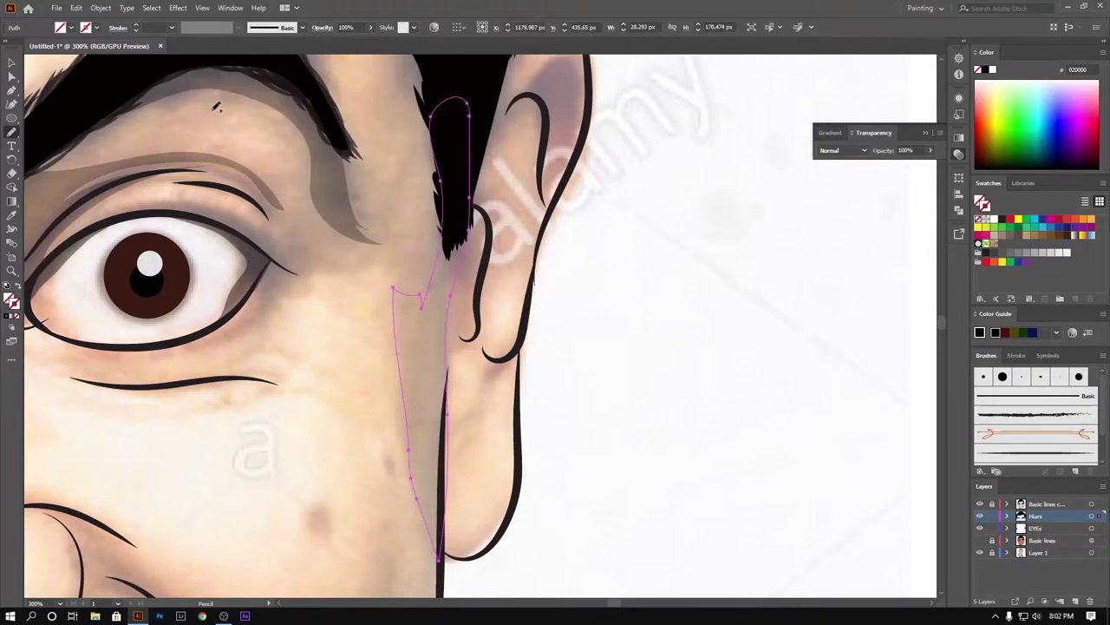
{"action": "left_click", "coordinate": [11, 300]}
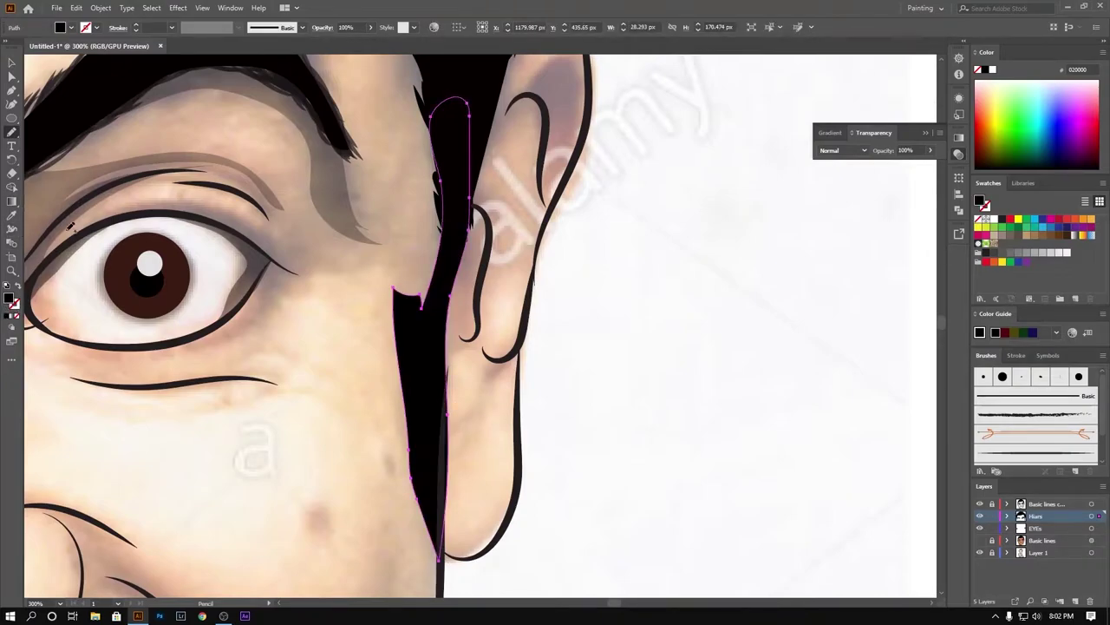
{"action": "left_click", "coordinate": [371, 27]}
{"action": "left_click_drag", "start_coordinate": [373, 42], "coordinate": [346, 44]}
Step: Trace a shadow shape along the nose's lower edge and nostril curve
{"action": "key", "text": "ctrl+0"}
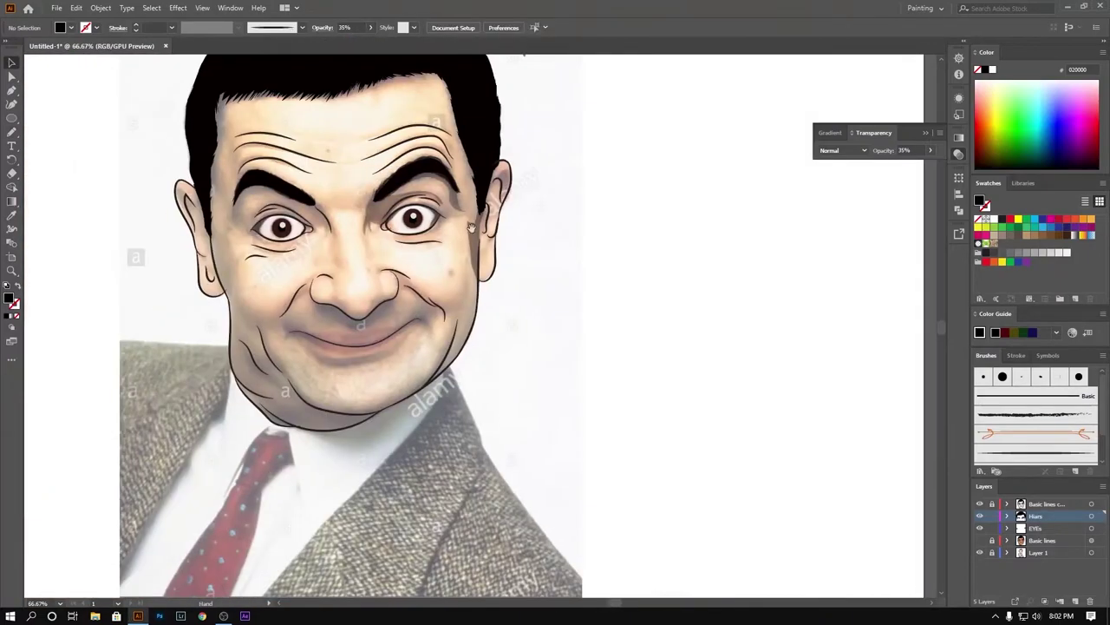
{"action": "scroll", "coordinate": [416, 305], "scroll_direction": "up", "scroll_amount": 3}
{"action": "scroll", "coordinate": [417, 305], "scroll_direction": "up", "scroll_amount": 2}
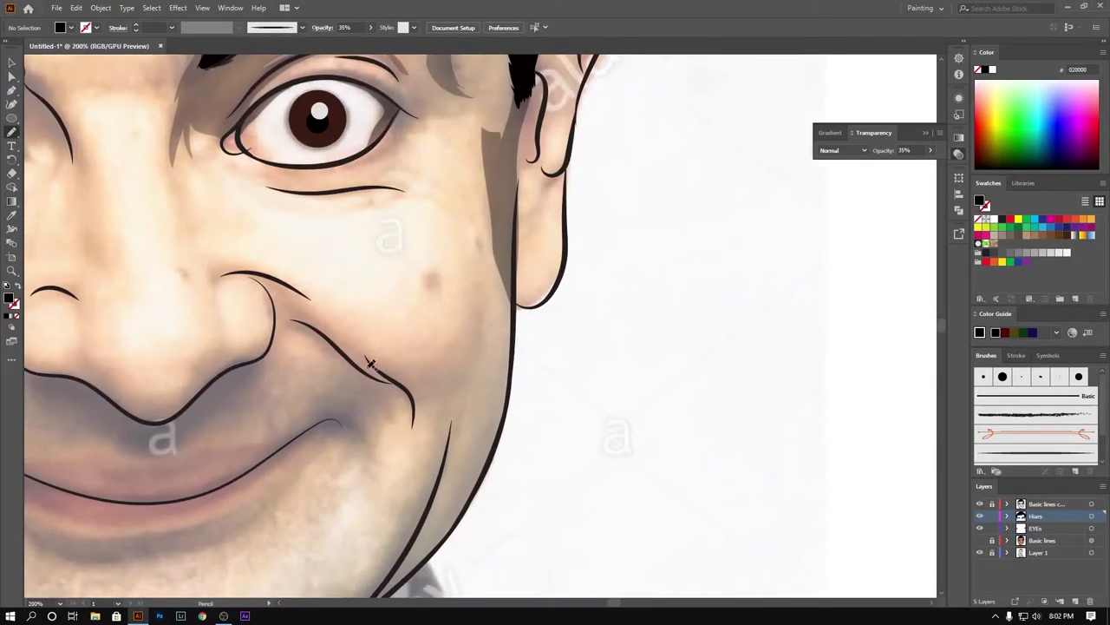
{"action": "scroll", "coordinate": [269, 288], "scroll_direction": "up", "scroll_amount": 2}
{"action": "scroll", "coordinate": [252, 299], "scroll_direction": "down", "scroll_amount": 3}
{"action": "scroll", "coordinate": [233, 318], "scroll_direction": "up", "scroll_amount": 4}
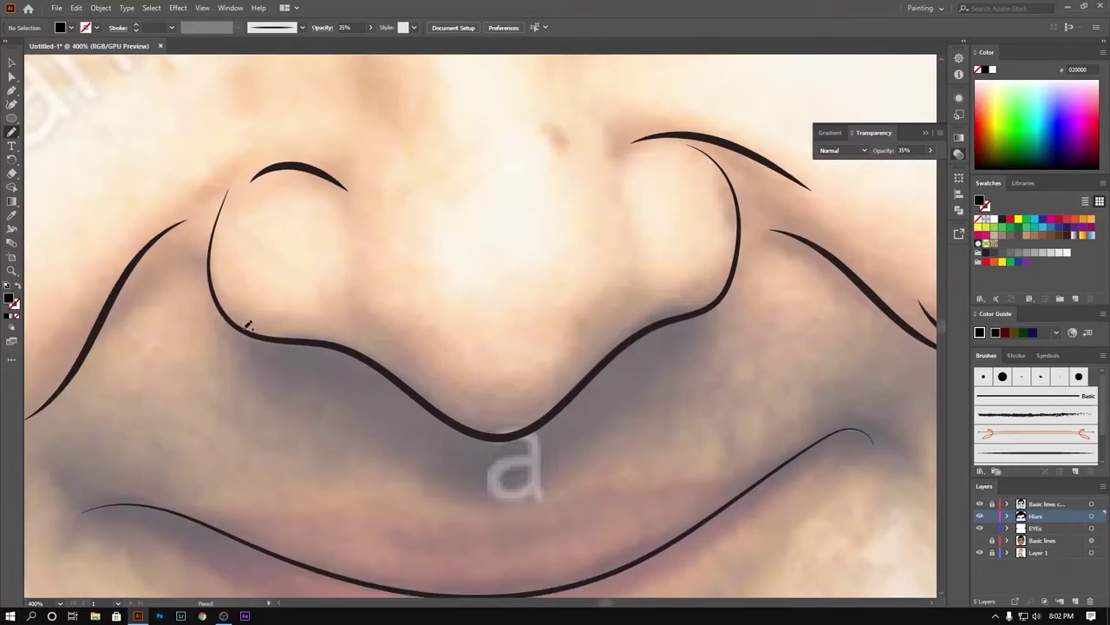
{"action": "mouse_move", "coordinate": [232, 318]}
{"action": "left_mouse_down"}
{"action": "mouse_move", "coordinate": [742, 271]}
{"action": "mouse_move", "coordinate": [701, 149]}
{"action": "mouse_move", "coordinate": [772, 156]}
{"action": "left_mouse_up"}
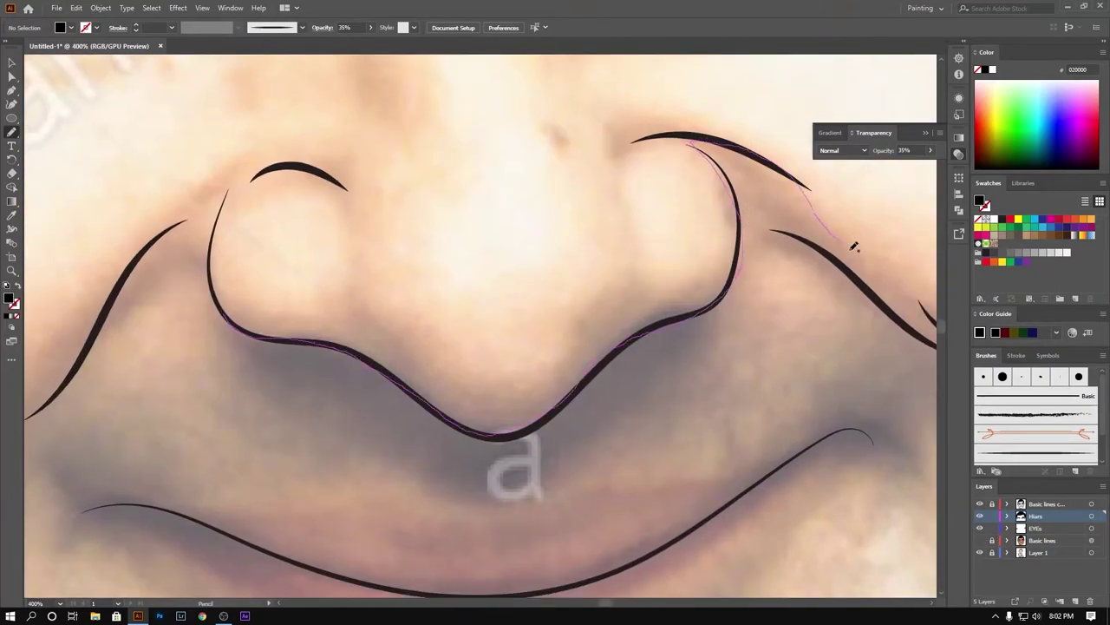
{"action": "left_click_drag", "start_coordinate": [854, 246], "coordinate": [948, 329]}
{"action": "left_click_drag", "start_coordinate": [243, 357], "coordinate": [200, 258]}
{"action": "mouse_move", "coordinate": [65, 388]}
{"action": "left_mouse_down"}
{"action": "mouse_move", "coordinate": [149, 241]}
{"action": "mouse_move", "coordinate": [226, 193]}
{"action": "left_mouse_up"}
Step: Fill the nose shadow black and lower its opacity to about 17%
{"action": "key", "text": "ctrl+a"}
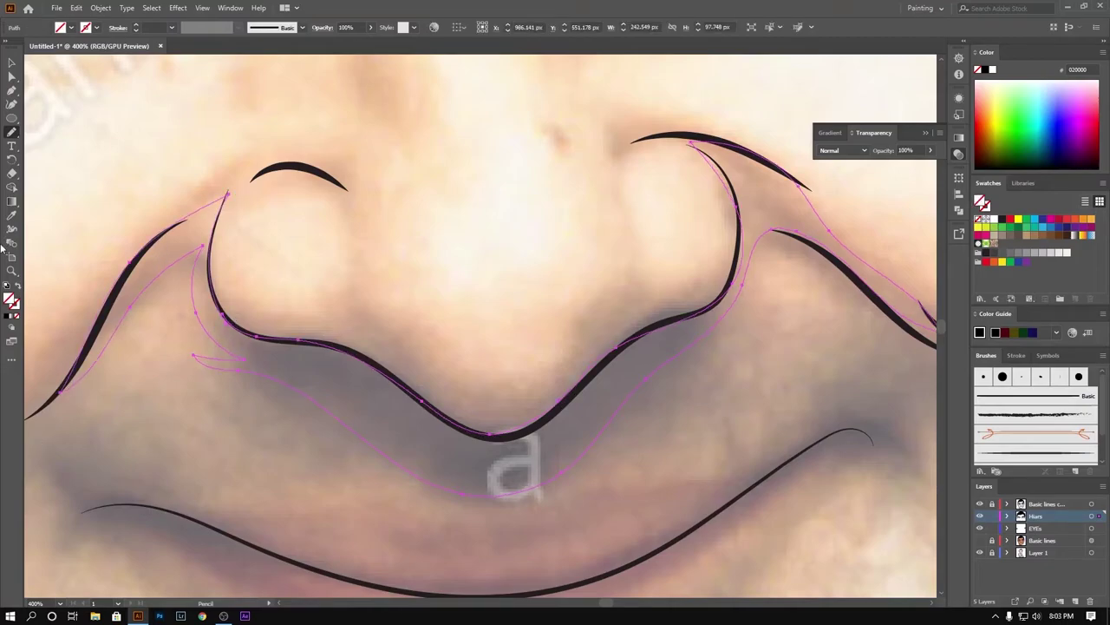
{"action": "left_click", "coordinate": [370, 27]}
{"action": "mouse_move", "coordinate": [342, 41]}
{"action": "left_mouse_down"}
{"action": "mouse_move", "coordinate": [367, 42]}
{"action": "mouse_move", "coordinate": [331, 41]}
{"action": "left_mouse_up"}
{"action": "left_click", "coordinate": [37, 93], "text": "ctrl"}
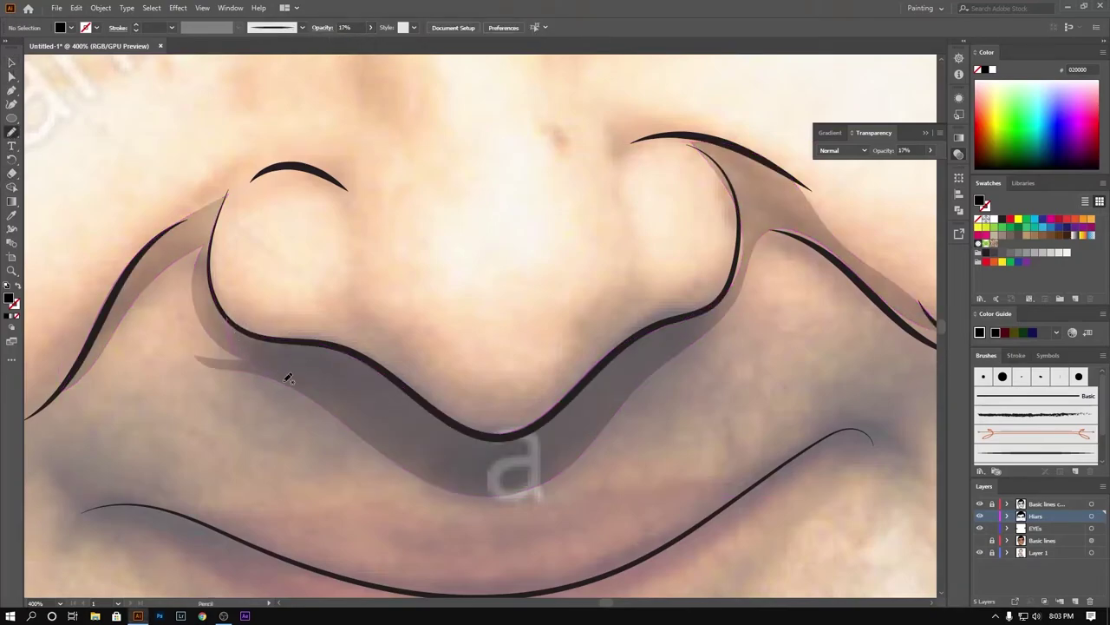
Step: Add a second black shadow under the nose line at 19% opacity
{"action": "mouse_move", "coordinate": [724, 300]}
{"action": "left_mouse_down"}
{"action": "mouse_move", "coordinate": [668, 319]}
{"action": "mouse_move", "coordinate": [578, 389]}
{"action": "mouse_move", "coordinate": [483, 434]}
{"action": "mouse_move", "coordinate": [378, 363]}
{"action": "mouse_move", "coordinate": [229, 324]}
{"action": "left_mouse_up"}
{"action": "left_click", "coordinate": [15, 307]}
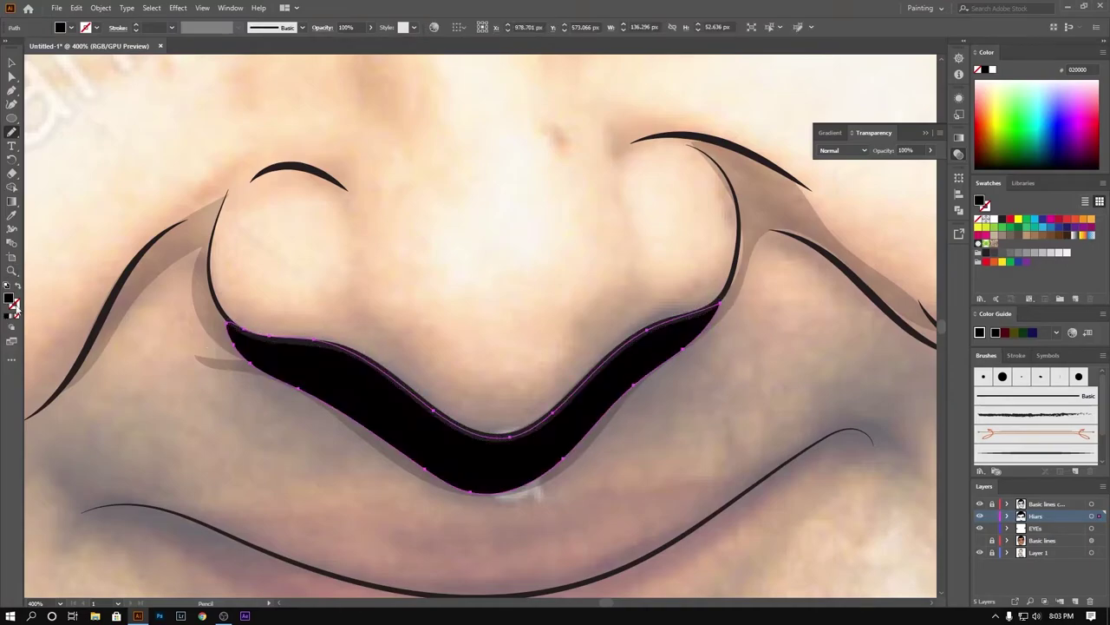
{"action": "left_click", "coordinate": [372, 28]}
{"action": "left_click_drag", "start_coordinate": [329, 42], "coordinate": [278, 43]}
{"action": "key", "text": "v"}
{"action": "left_click", "coordinate": [196, 168]}
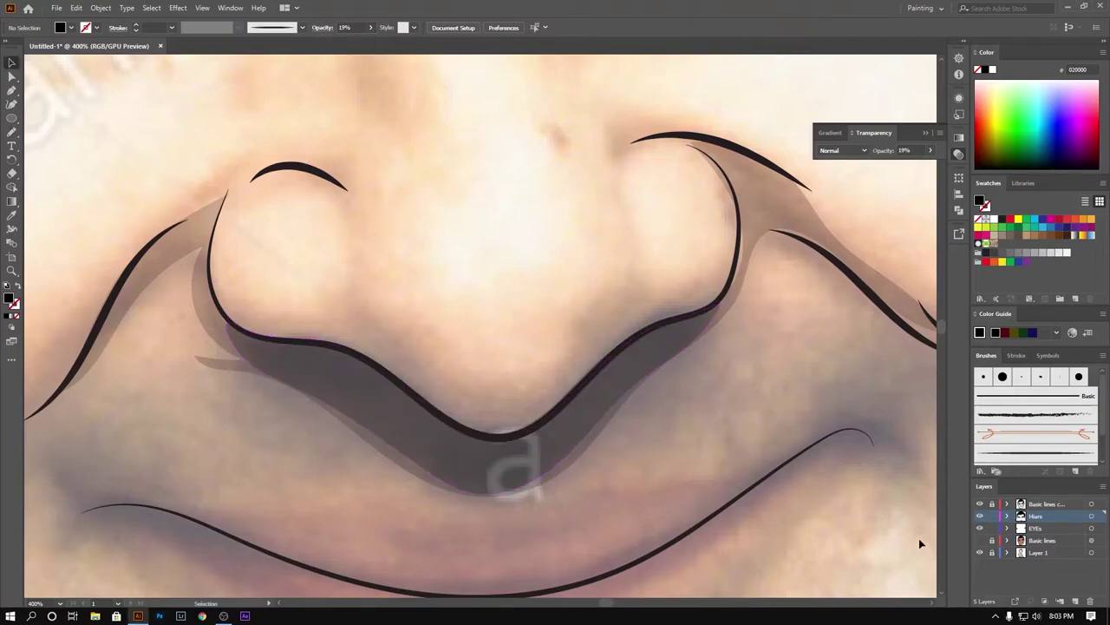
Step: Pencil a new path along the line of the lips
{"action": "scroll", "coordinate": [919, 537], "scroll_direction": "down", "scroll_amount": 5}
{"action": "scroll", "coordinate": [520, 347], "scroll_direction": "up", "scroll_amount": 2}
{"action": "key", "text": "n"}
{"action": "scroll", "coordinate": [510, 289], "scroll_direction": "up", "scroll_amount": 2}
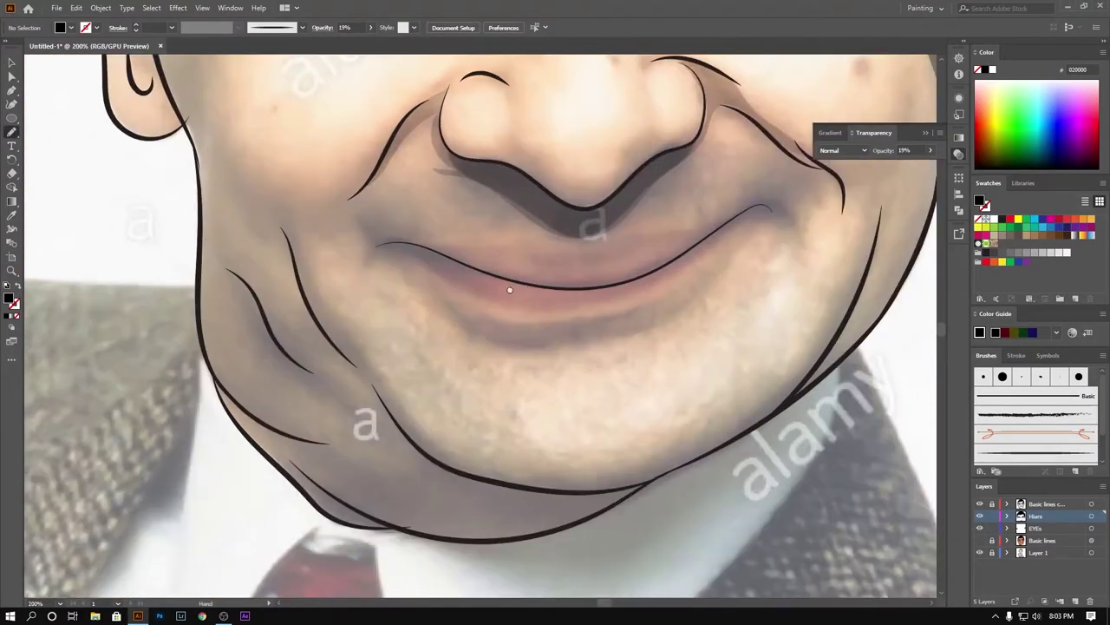
{"action": "scroll", "coordinate": [510, 289], "scroll_direction": "up", "scroll_amount": 2}
{"action": "scroll", "coordinate": [91, 302], "scroll_direction": "left", "scroll_amount": 3}
{"action": "scroll", "coordinate": [130, 281], "scroll_direction": "down", "scroll_amount": 1}
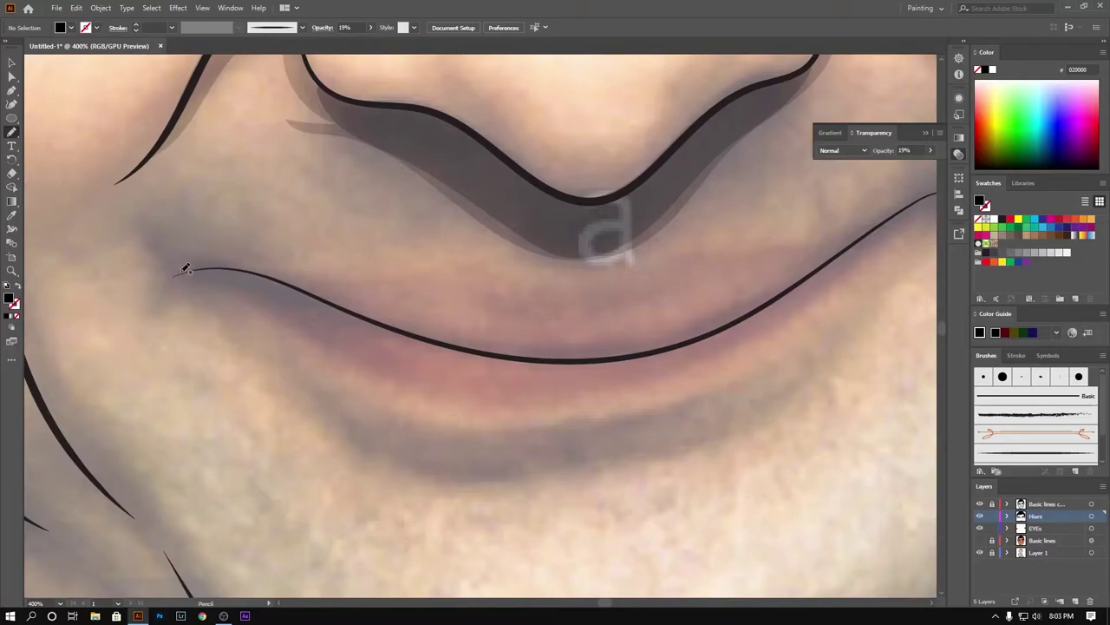
{"action": "left_click_drag", "start_coordinate": [883, 217], "coordinate": [828, 243]}
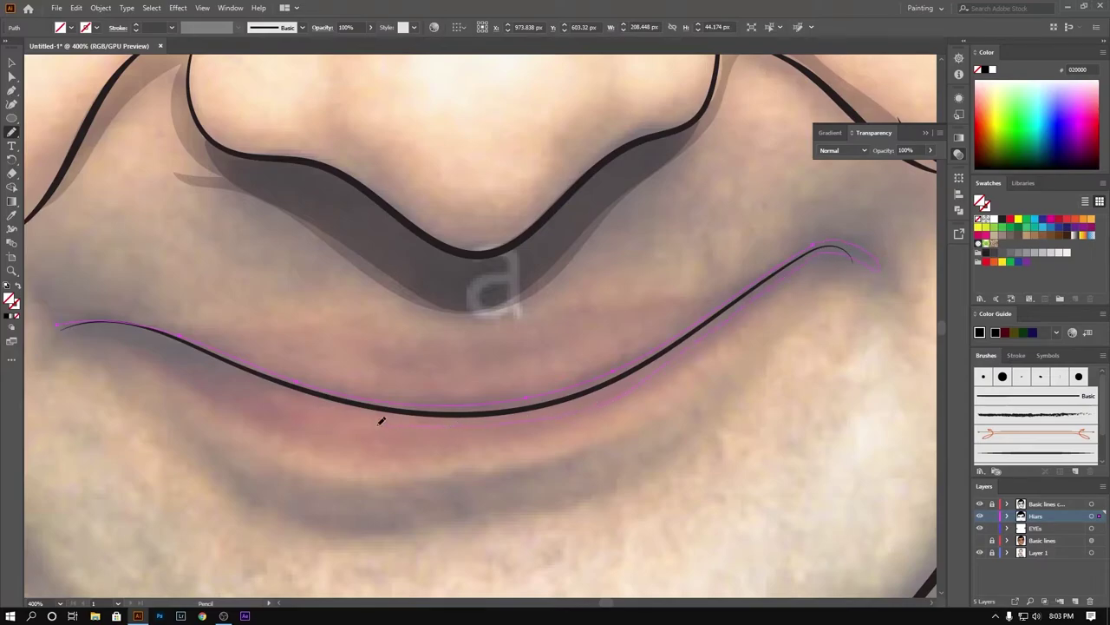
Step: Fill the lower-lip outline black and lower its opacity to 34%
{"action": "left_click", "coordinate": [9, 319]}
{"action": "left_click", "coordinate": [370, 27]}
{"action": "left_click_drag", "start_coordinate": [364, 43], "coordinate": [342, 43]}
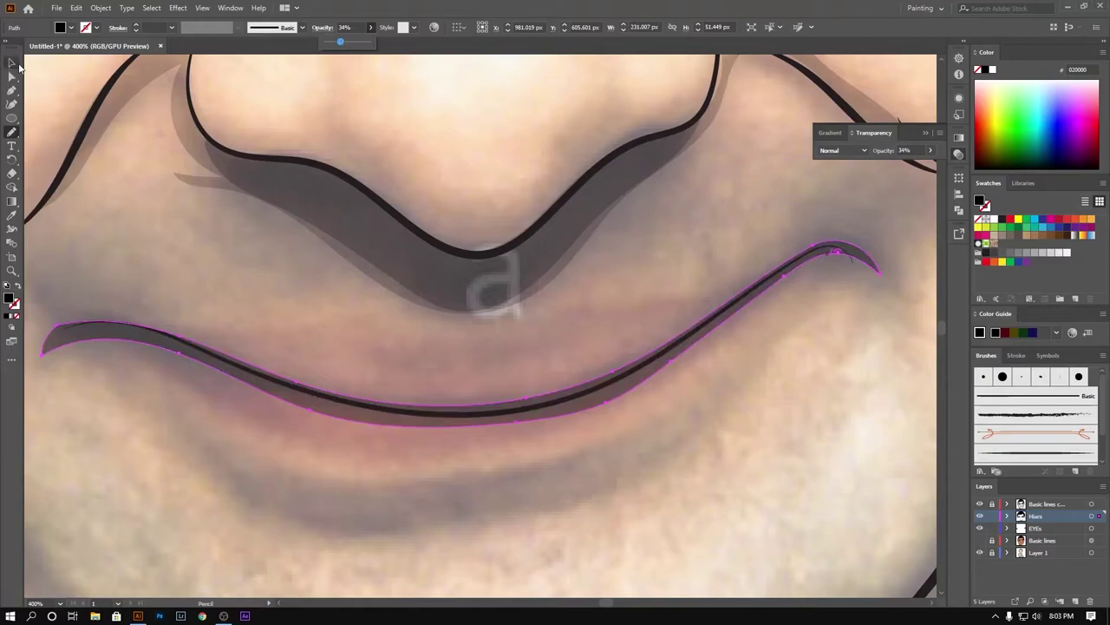
{"action": "key", "text": "v"}
{"action": "left_click", "coordinate": [557, 421]}
Step: Pencil a shadow shape beneath the lower lip and set its opacity to 25%
{"action": "key", "text": "ctrl+minus"}
{"action": "scroll", "coordinate": [463, 389], "scroll_direction": "down", "scroll_amount": 3}
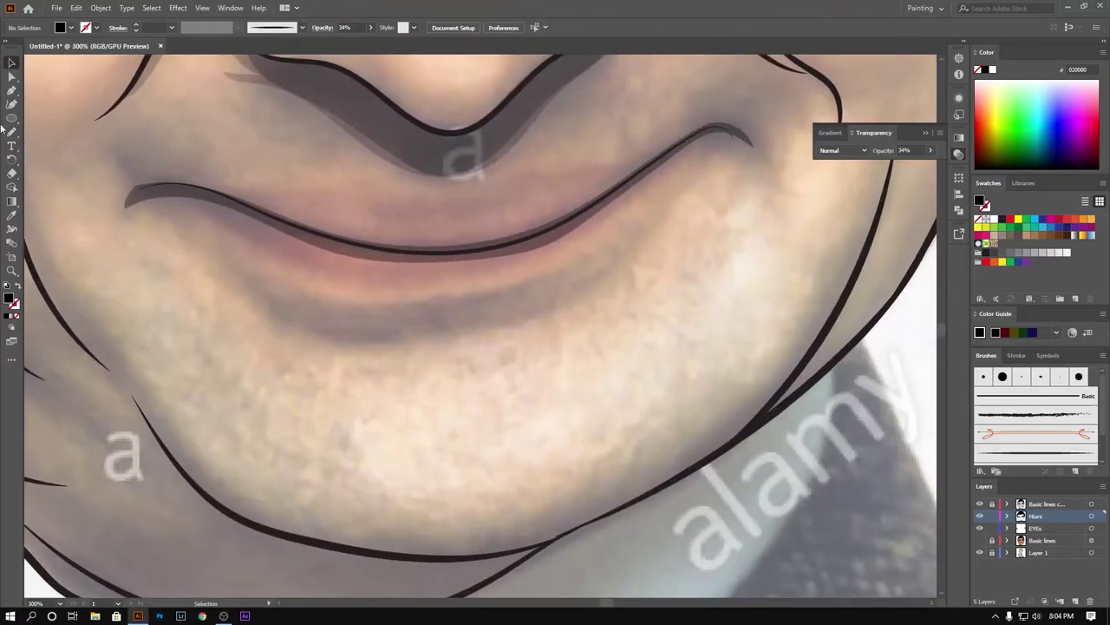
{"action": "key", "text": "n"}
{"action": "key", "text": "ctrl+minus"}
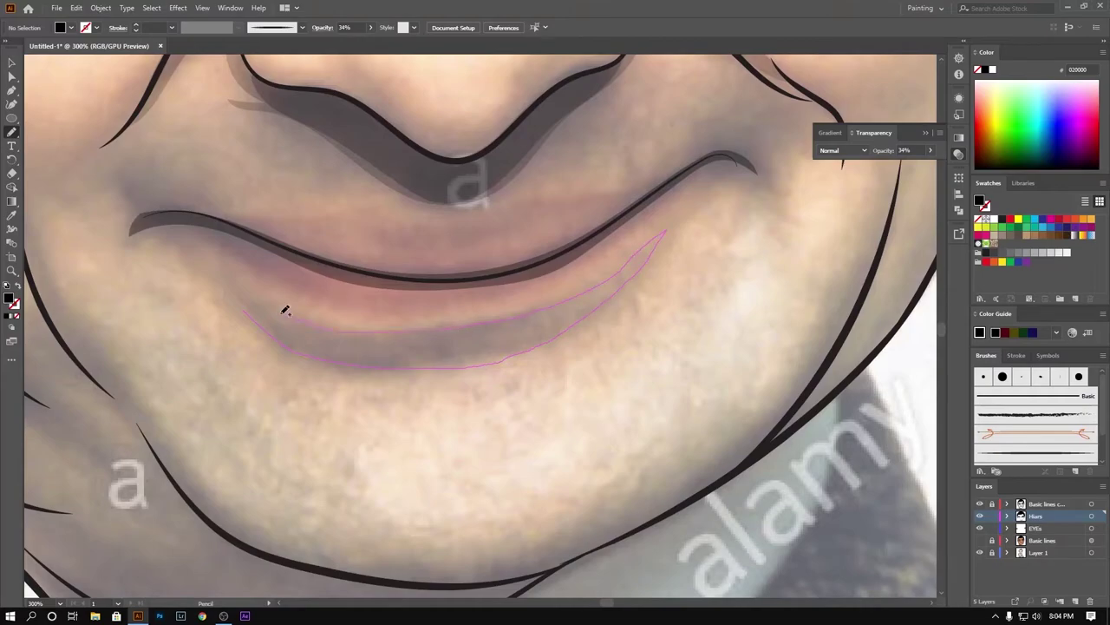
{"action": "left_click_drag", "start_coordinate": [220, 286], "coordinate": [210, 279]}
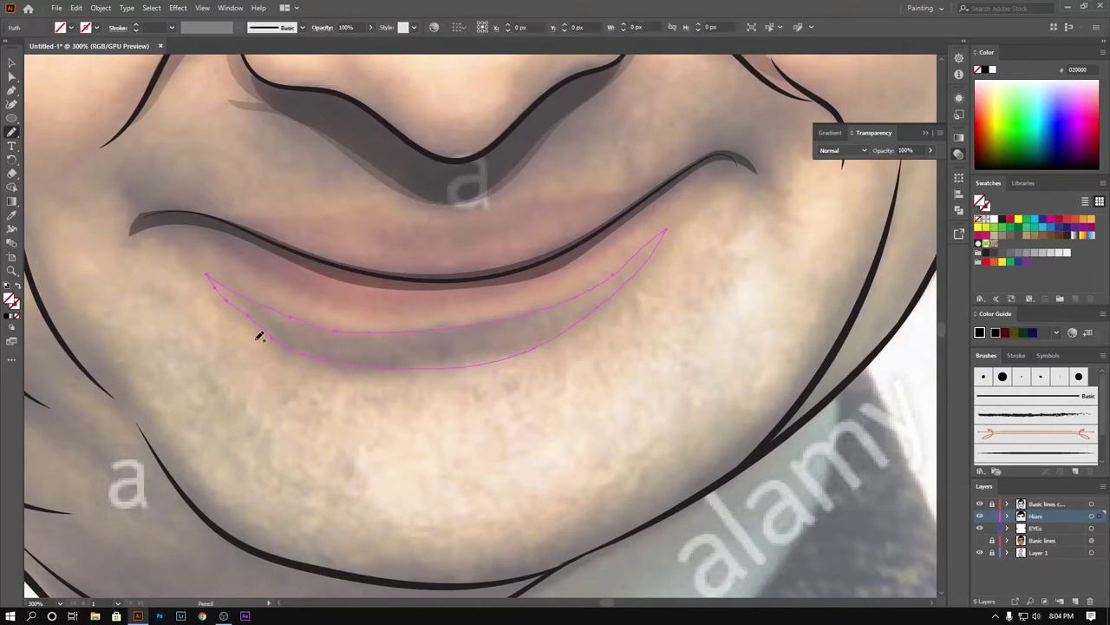
{"action": "left_click", "coordinate": [373, 29]}
{"action": "left_click_drag", "start_coordinate": [373, 45], "coordinate": [340, 45]}
{"action": "key", "text": "ctrl+shift+a"}
Step: Zoom around the face to check the translucent under-lip shadow
{"action": "key", "text": "ctrl+1"}
{"action": "left_click_drag", "start_coordinate": [641, 336], "coordinate": [640, 365]}
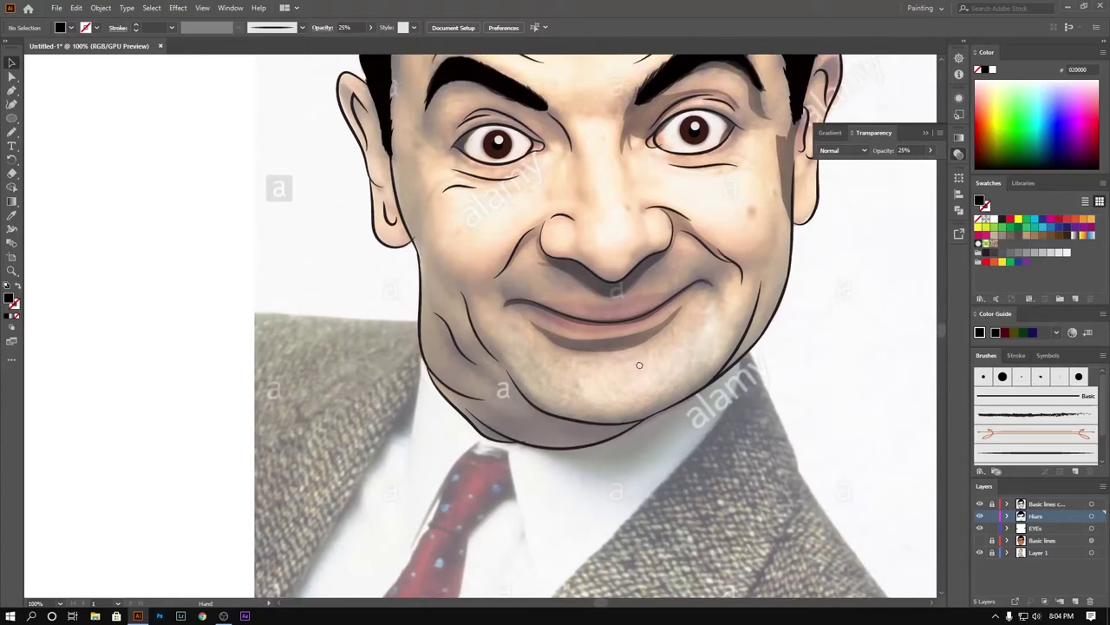
{"action": "left_click", "coordinate": [597, 345]}
{"action": "key", "text": "ctrl+plus"}
{"action": "key", "text": "ctrl+plus"}
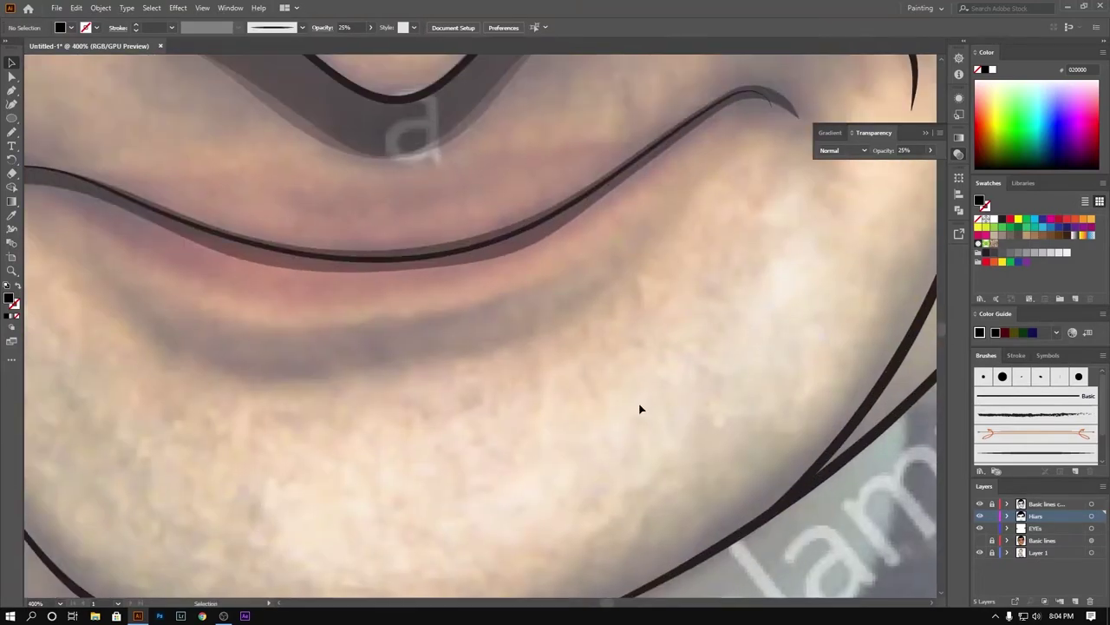
{"action": "key", "text": "ctrl+minus"}
{"action": "key", "text": "ctrl+minus"}
{"action": "key", "text": "ctrl+minus"}
{"action": "scroll", "coordinate": [481, 330], "scroll_direction": "up", "scroll_amount": 3}
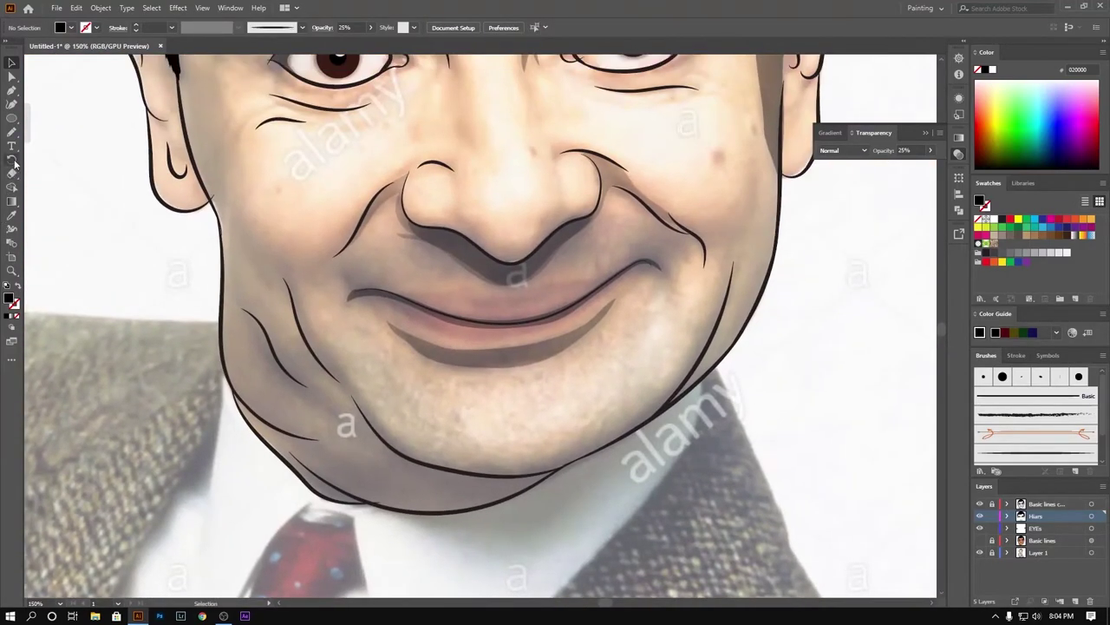
{"action": "key", "text": "ctrl+shift+a"}
{"action": "left_click", "coordinate": [11, 132]}
Step: Pencil a shadow shape between the nose and upper lip and fill it black
{"action": "key", "text": "ctrl+plus"}
{"action": "key", "text": "ctrl+plus"}
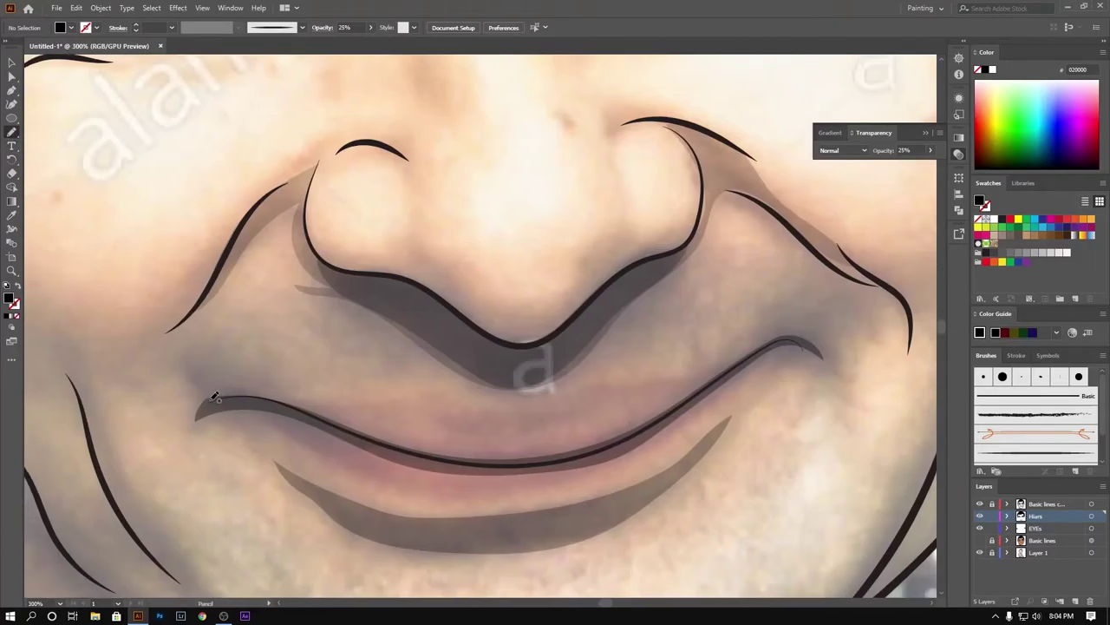
{"action": "mouse_move", "coordinate": [192, 330]}
{"action": "left_mouse_down"}
{"action": "mouse_move", "coordinate": [331, 293]}
{"action": "mouse_move", "coordinate": [412, 298]}
{"action": "mouse_move", "coordinate": [525, 342]}
{"action": "mouse_move", "coordinate": [611, 286]}
{"action": "mouse_move", "coordinate": [685, 276]}
{"action": "mouse_move", "coordinate": [822, 312]}
{"action": "mouse_move", "coordinate": [856, 349]}
{"action": "mouse_move", "coordinate": [800, 337]}
{"action": "left_mouse_up"}
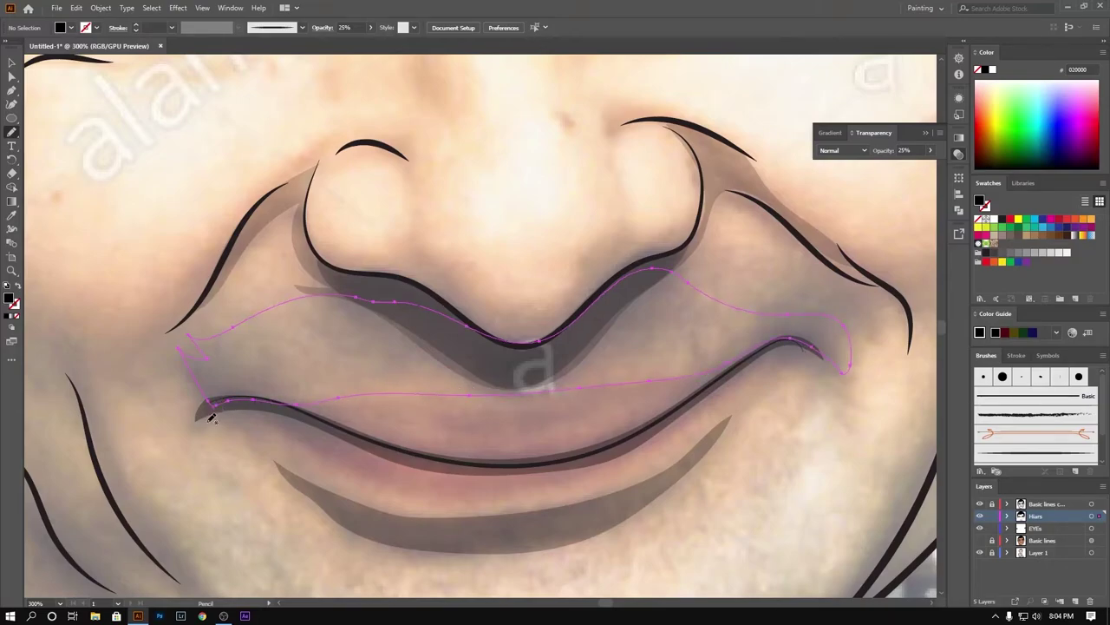
{"action": "left_click_drag", "start_coordinate": [344, 394], "coordinate": [208, 402]}
{"action": "key", "text": "a"}
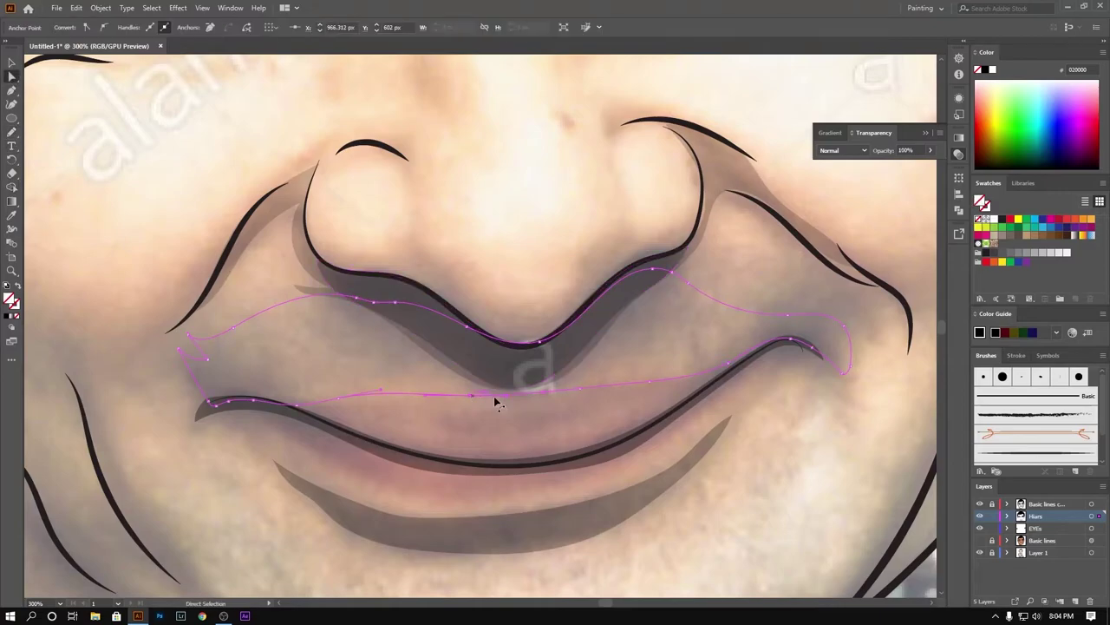
{"action": "scroll", "coordinate": [502, 391], "scroll_direction": "up", "scroll_amount": 2}
{"action": "left_click", "coordinate": [510, 391]}
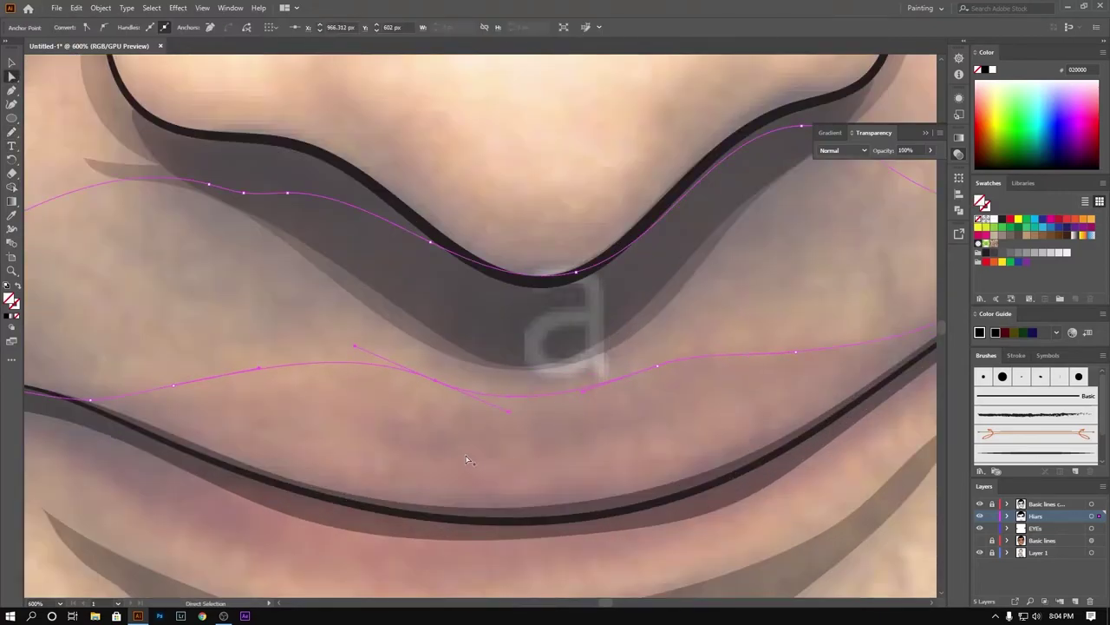
{"action": "scroll", "coordinate": [519, 392], "scroll_direction": "down", "scroll_amount": 2}
{"action": "left_click", "coordinate": [7, 321]}
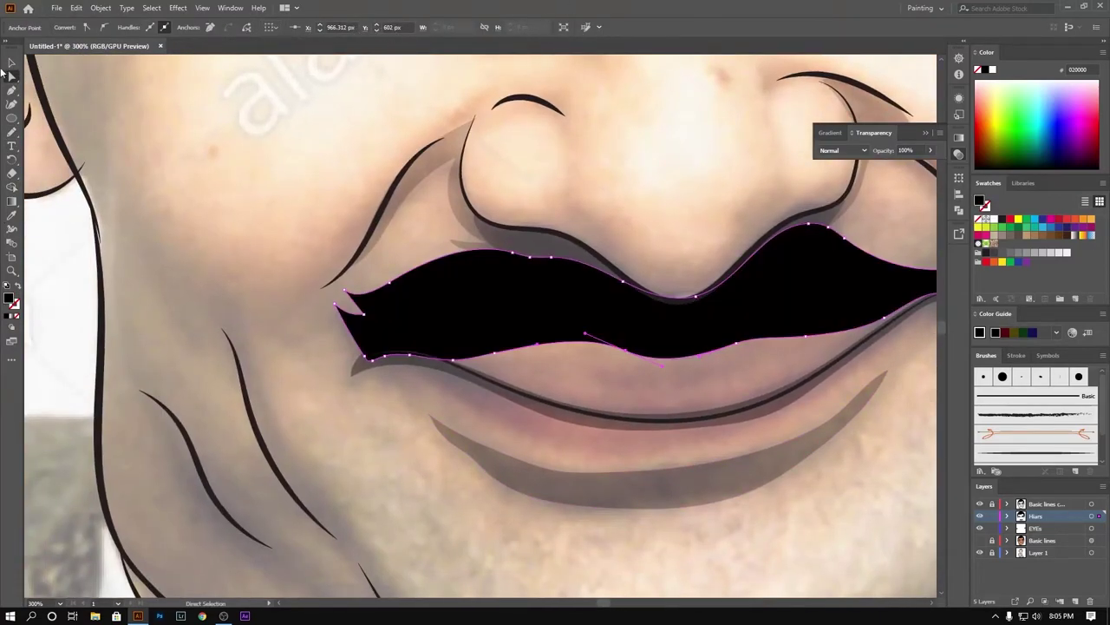
Step: Lower the upper-lip shadow's opacity step by step down to 22%
{"action": "key", "text": "v"}
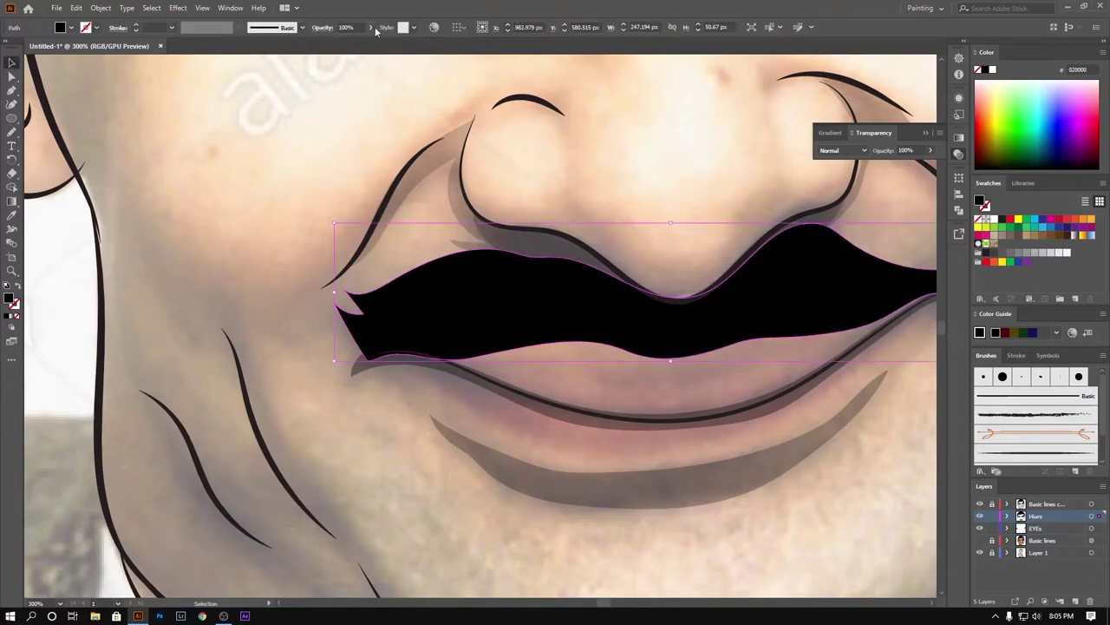
{"action": "left_click", "coordinate": [370, 27]}
{"action": "left_click_drag", "start_coordinate": [341, 42], "coordinate": [337, 46]}
{"action": "left_click", "coordinate": [258, 293]}
{"action": "scroll", "coordinate": [258, 293], "scroll_direction": "down", "scroll_amount": 4}
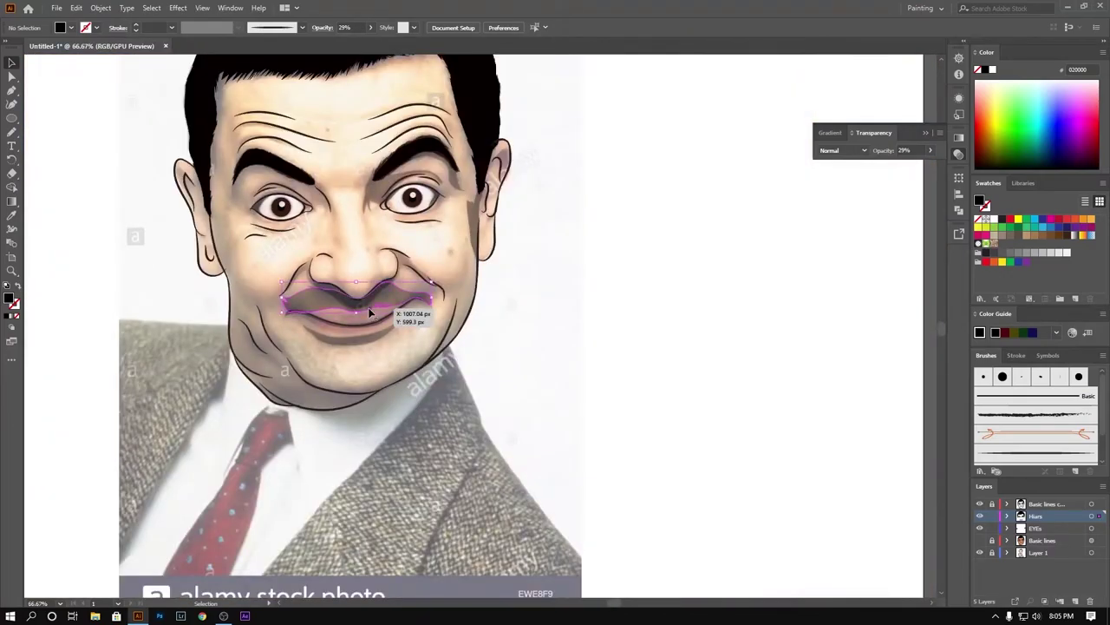
{"action": "left_click", "coordinate": [368, 307]}
{"action": "left_click", "coordinate": [370, 27]}
{"action": "left_click_drag", "start_coordinate": [341, 46], "coordinate": [335, 45]}
{"action": "left_click", "coordinate": [364, 354]}
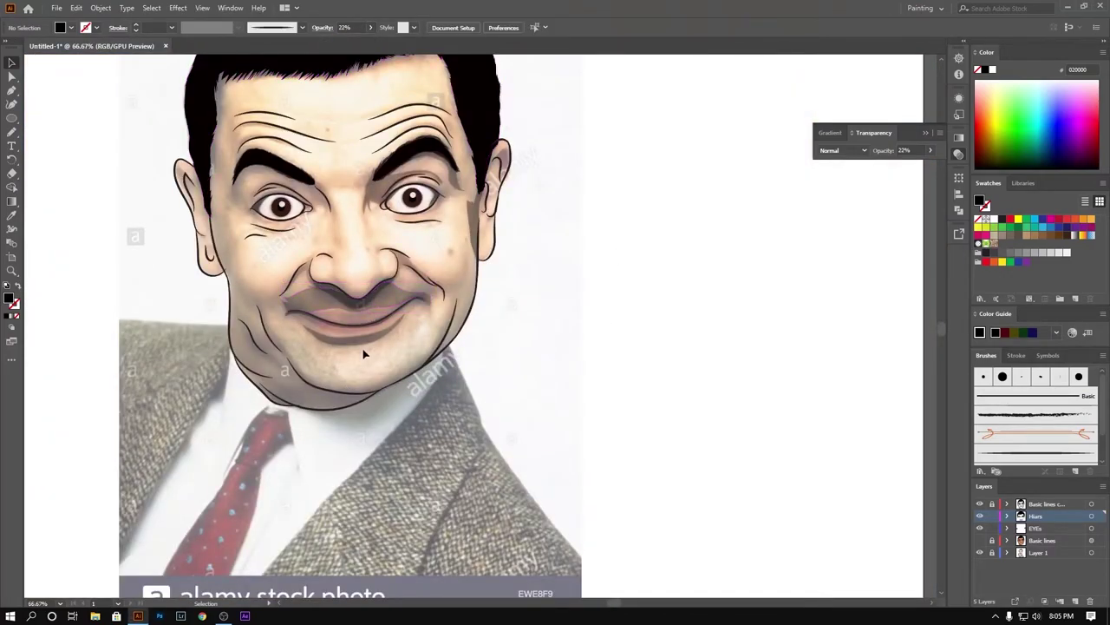
{"action": "scroll", "coordinate": [365, 354], "scroll_direction": "up", "scroll_amount": 3}
Step: Draw two black tapered wrinkle shapes on the left jaw
{"action": "key", "text": "n"}
{"action": "scroll", "coordinate": [434, 300], "scroll_direction": "down", "scroll_amount": 1}
{"action": "scroll", "coordinate": [361, 196], "scroll_direction": "up", "scroll_amount": 2}
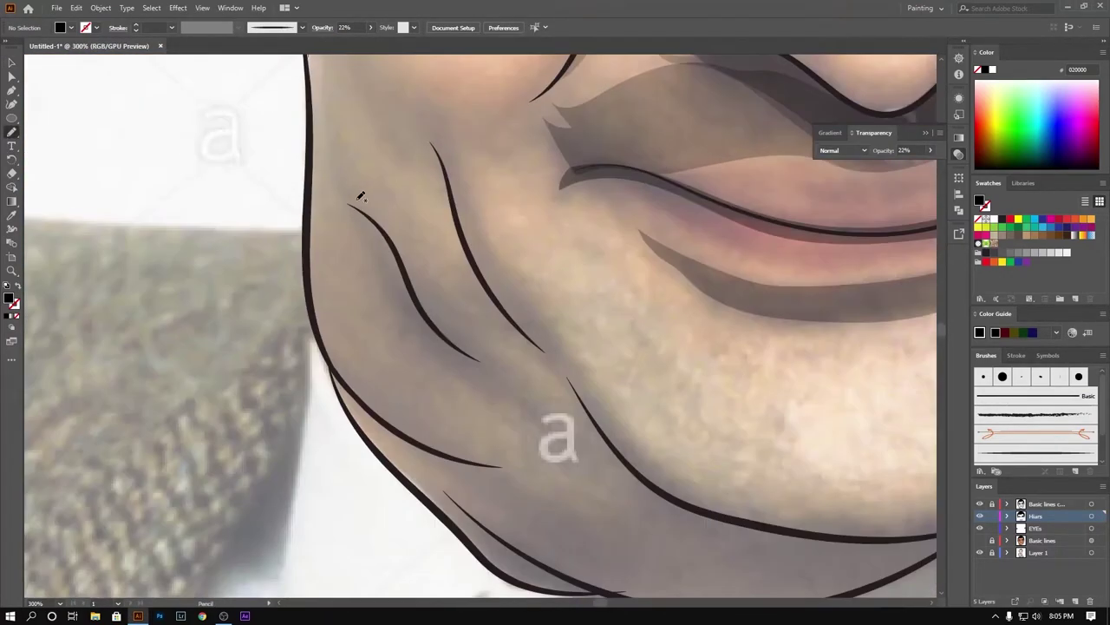
{"action": "left_click_drag", "start_coordinate": [357, 202], "coordinate": [525, 392]}
{"action": "left_click_drag", "start_coordinate": [375, 227], "coordinate": [351, 202]}
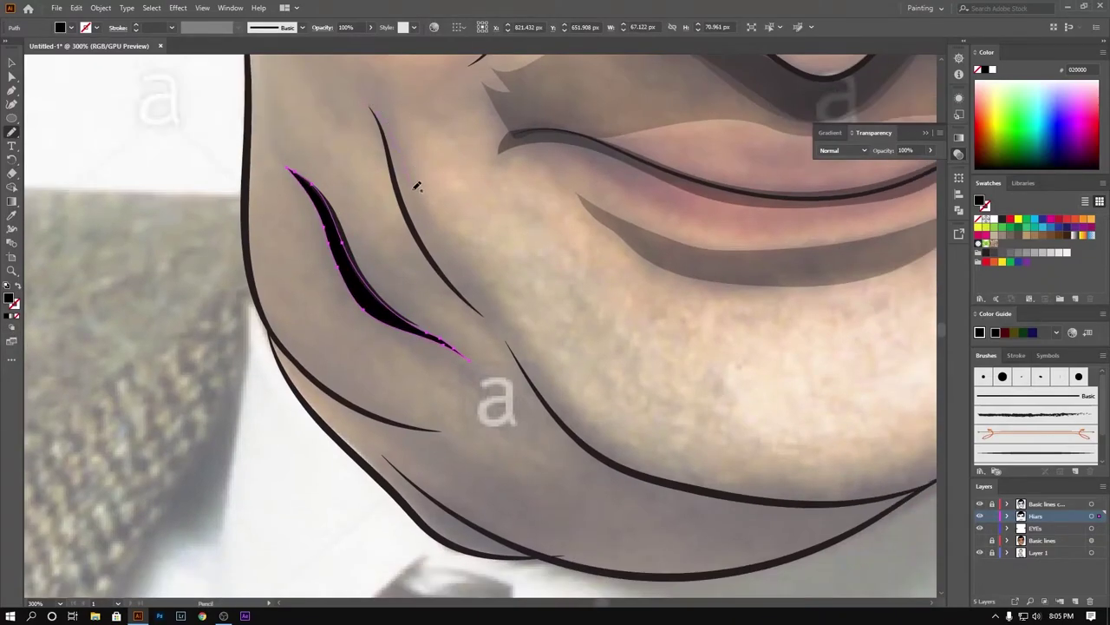
{"action": "left_click_drag", "start_coordinate": [533, 335], "coordinate": [385, 136]}
{"action": "left_click_drag", "start_coordinate": [359, 92], "coordinate": [521, 334]}
Step: Trace the jaw line, a jaw fold and a lower crease, filling them black
{"action": "mouse_move", "coordinate": [602, 395]}
{"action": "left_mouse_down"}
{"action": "mouse_move", "coordinate": [306, 328]}
{"action": "mouse_move", "coordinate": [493, 422]}
{"action": "left_mouse_up"}
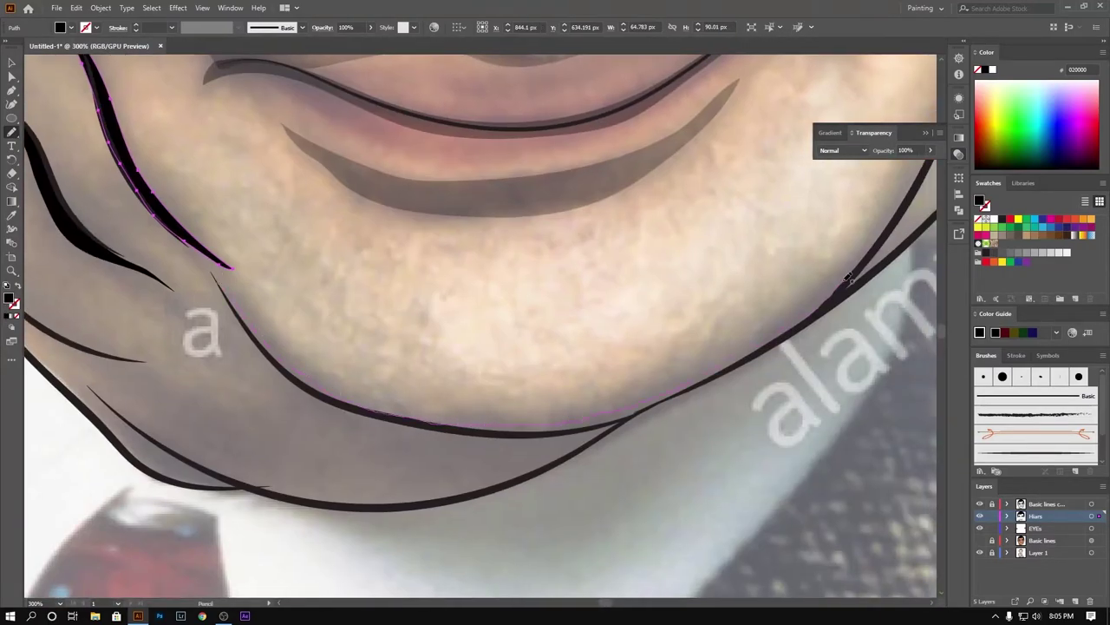
{"action": "left_click_drag", "start_coordinate": [850, 278], "coordinate": [295, 382]}
{"action": "left_click_drag", "start_coordinate": [224, 282], "coordinate": [248, 359]}
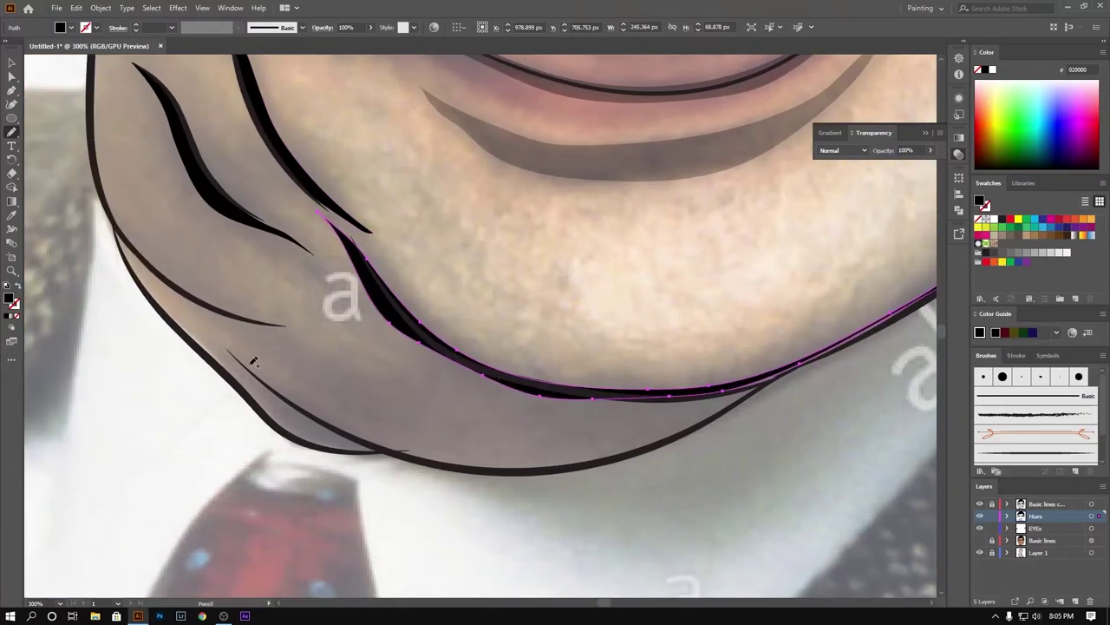
{"action": "mouse_move", "coordinate": [208, 267]}
{"action": "left_mouse_down"}
{"action": "mouse_move", "coordinate": [295, 459]}
{"action": "mouse_move", "coordinate": [242, 274]}
{"action": "left_mouse_up"}
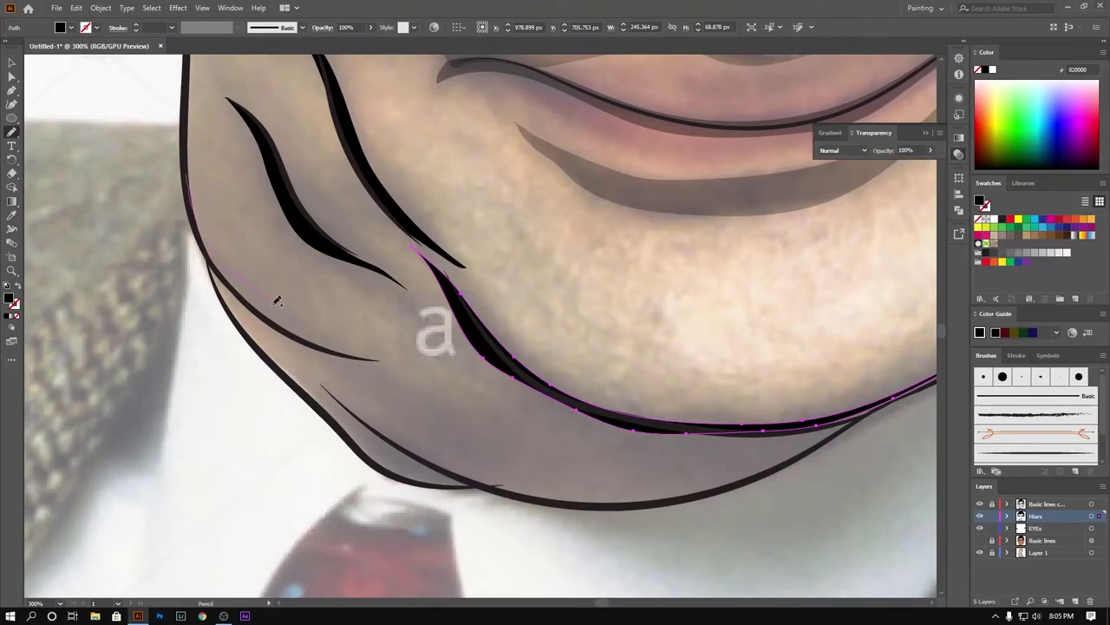
{"action": "left_click_drag", "start_coordinate": [410, 363], "coordinate": [186, 177]}
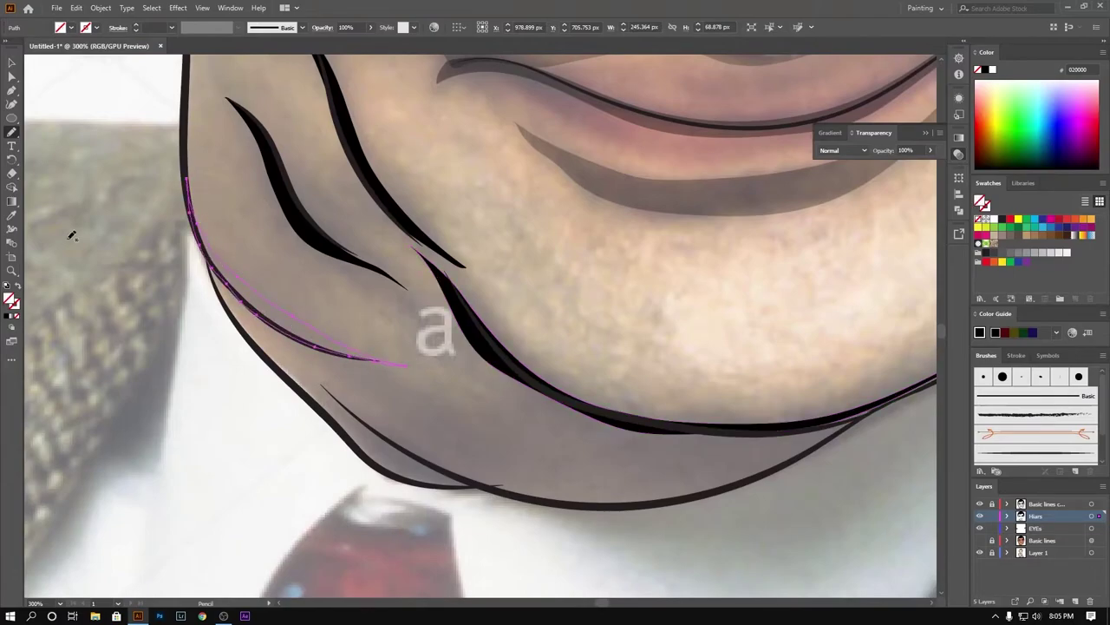
{"action": "left_click_drag", "start_coordinate": [461, 458], "coordinate": [382, 383]}
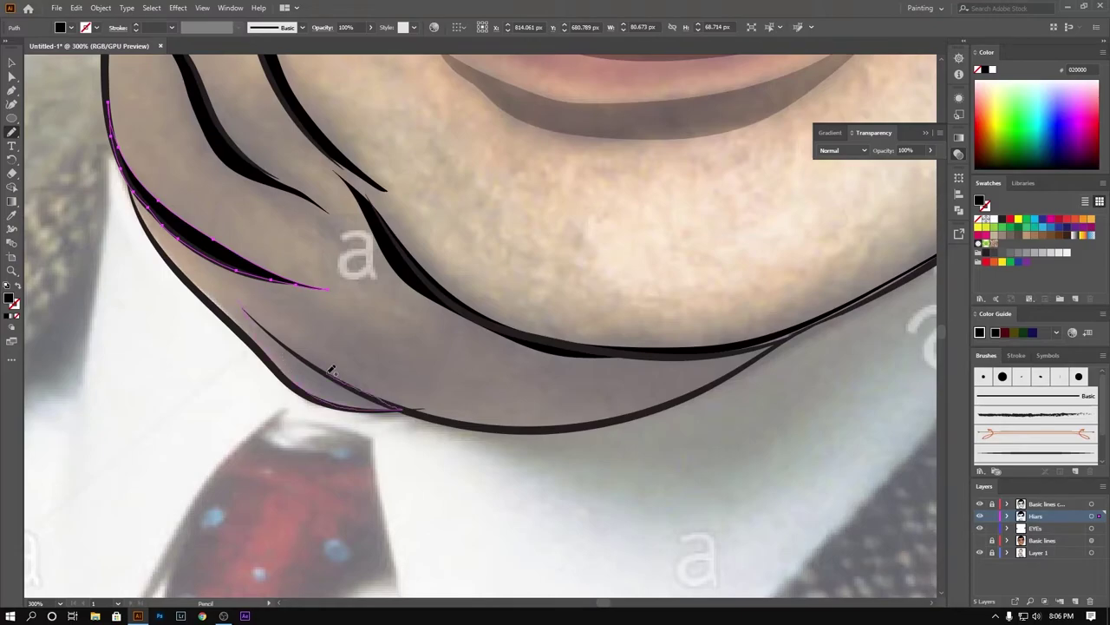
{"action": "left_click_drag", "start_coordinate": [403, 407], "coordinate": [243, 309]}
{"action": "left_click", "coordinate": [6, 315]}
Step: Add black-filled strokes and a fold along the lower jaw crease
{"action": "scroll", "coordinate": [450, 414], "scroll_direction": "right", "scroll_amount": 3}
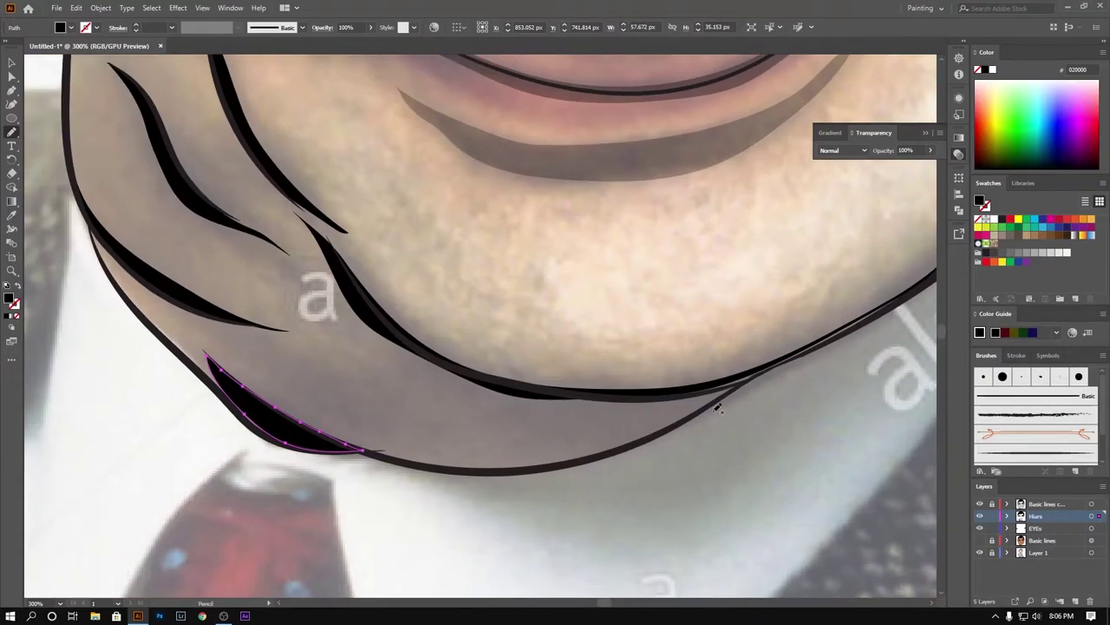
{"action": "scroll", "coordinate": [408, 377], "scroll_direction": "left", "scroll_amount": 2}
{"action": "left_click_drag", "start_coordinate": [727, 383], "coordinate": [405, 375]}
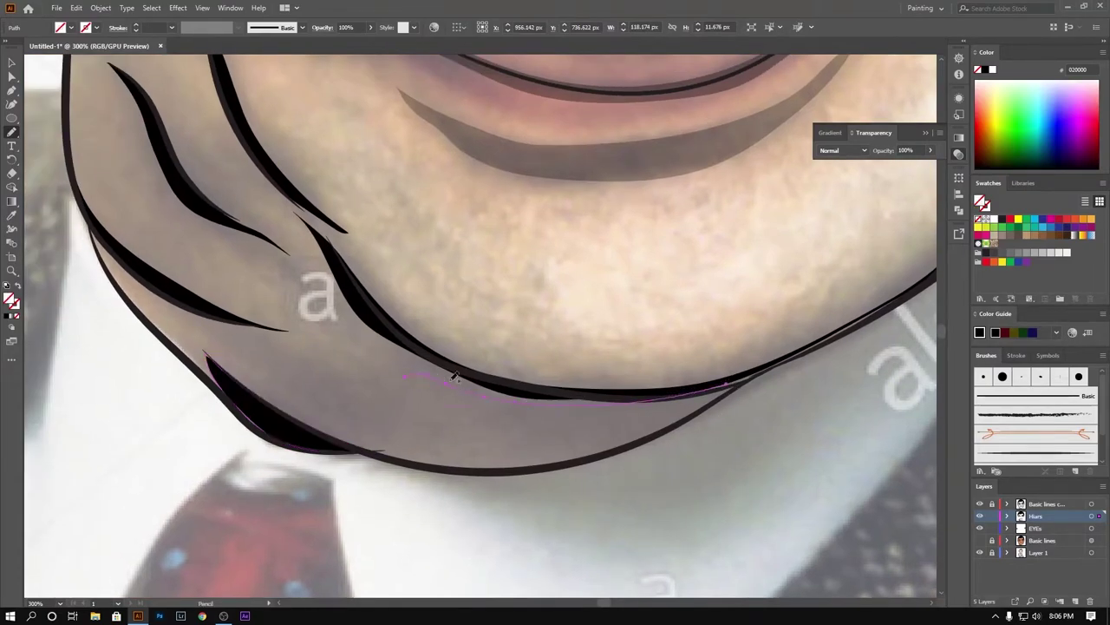
{"action": "scroll", "coordinate": [460, 373], "scroll_direction": "left", "scroll_amount": 2}
{"action": "scroll", "coordinate": [484, 352], "scroll_direction": "left", "scroll_amount": 2}
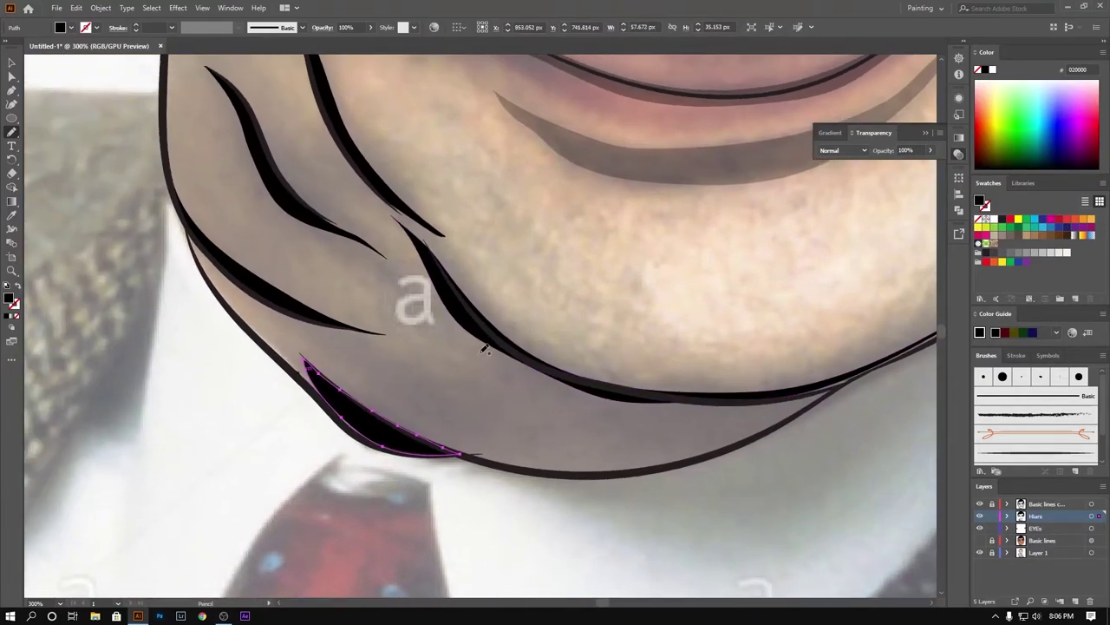
{"action": "mouse_move", "coordinate": [272, 296]}
{"action": "left_mouse_down"}
{"action": "mouse_move", "coordinate": [852, 380]}
{"action": "mouse_move", "coordinate": [437, 262]}
{"action": "left_mouse_up"}
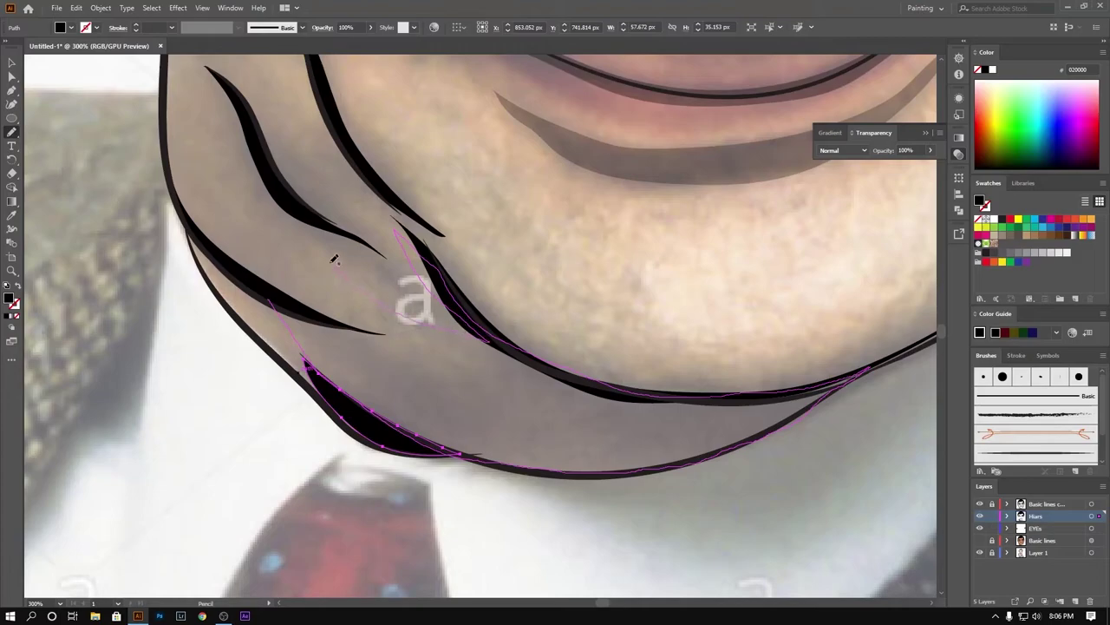
{"action": "left_click_drag", "start_coordinate": [376, 328], "coordinate": [260, 284]}
{"action": "left_click", "coordinate": [13, 316]}
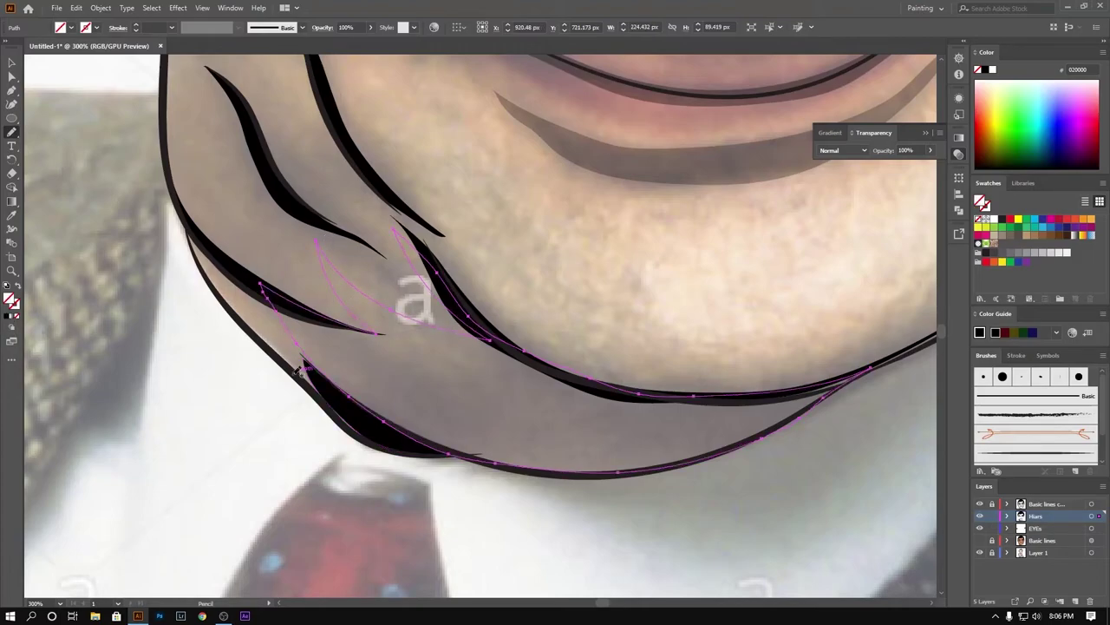
{"action": "left_click_drag", "start_coordinate": [761, 299], "coordinate": [371, 351]}
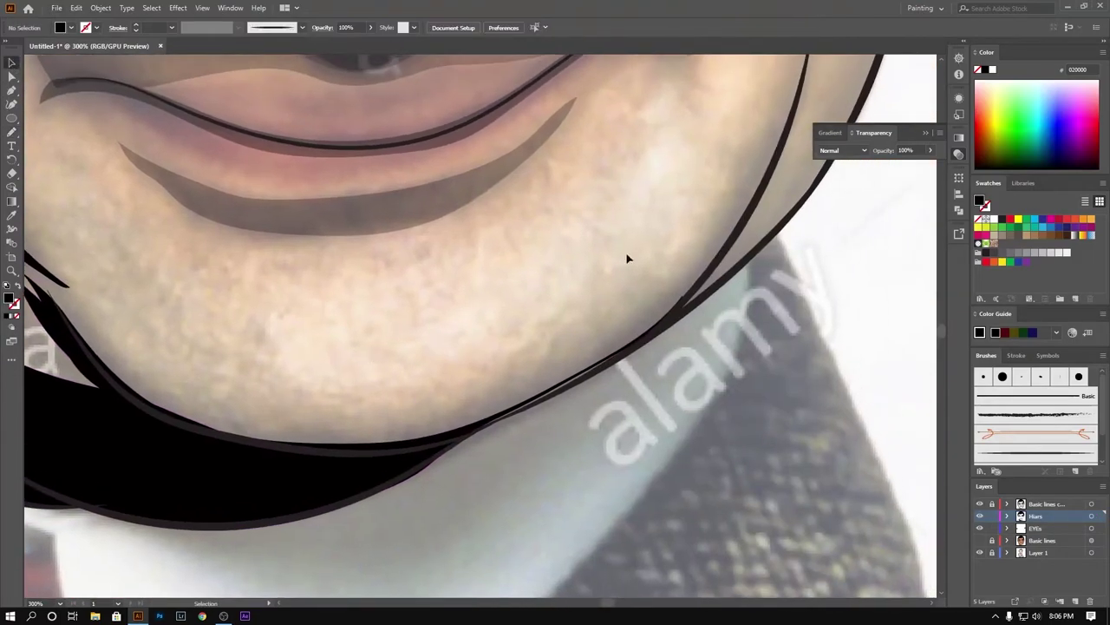
Step: Pencil a thin black hair shape along the right jaw toward the chin
{"action": "key", "text": "n"}
{"action": "left_click_drag", "start_coordinate": [221, 430], "coordinate": [392, 444]}
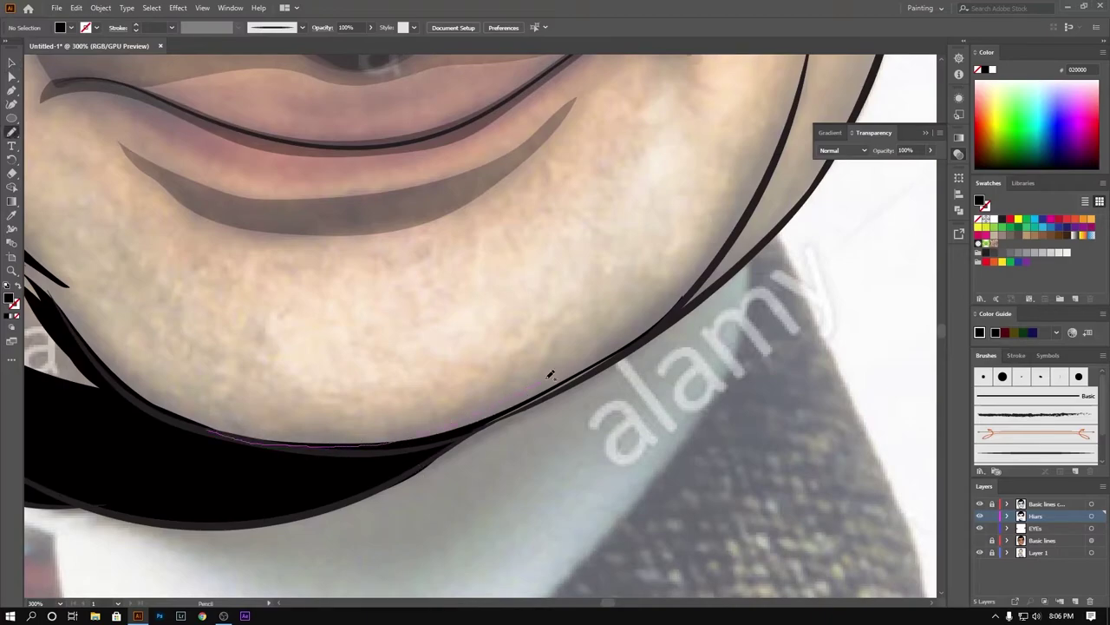
{"action": "mouse_move", "coordinate": [707, 245]}
{"action": "left_mouse_down"}
{"action": "mouse_move", "coordinate": [751, 141]}
{"action": "mouse_move", "coordinate": [668, 451]}
{"action": "left_mouse_up"}
{"action": "left_click_drag", "start_coordinate": [482, 595], "coordinate": [571, 405]}
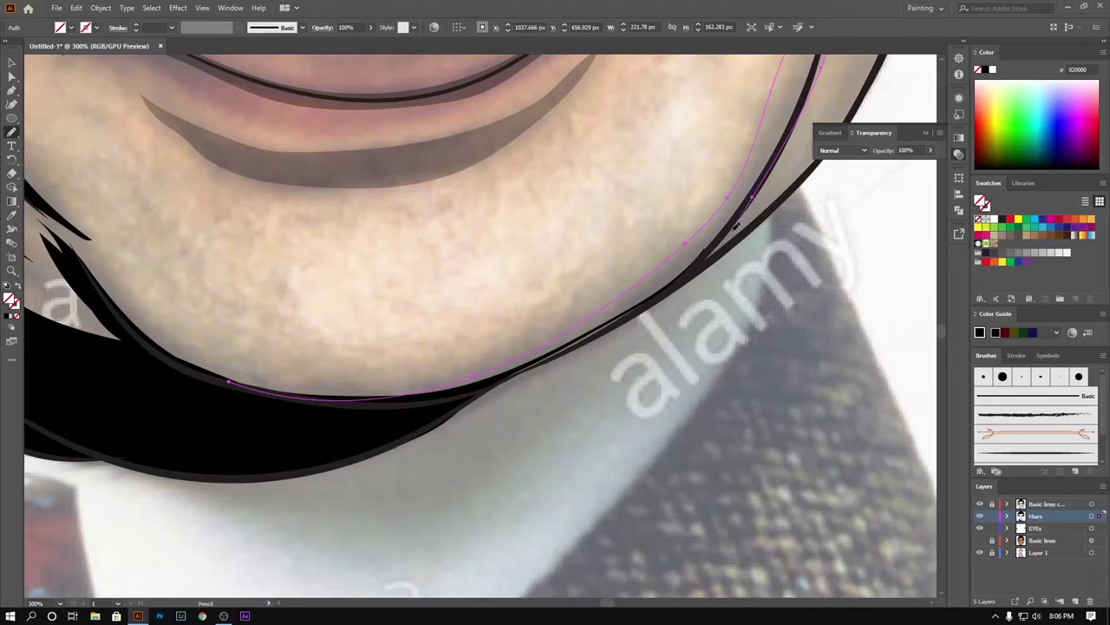
{"action": "left_click_drag", "start_coordinate": [735, 226], "coordinate": [631, 313]}
{"action": "mouse_move", "coordinate": [535, 363]}
{"action": "left_mouse_down"}
{"action": "mouse_move", "coordinate": [373, 399]}
{"action": "mouse_move", "coordinate": [229, 382]}
{"action": "left_mouse_up"}
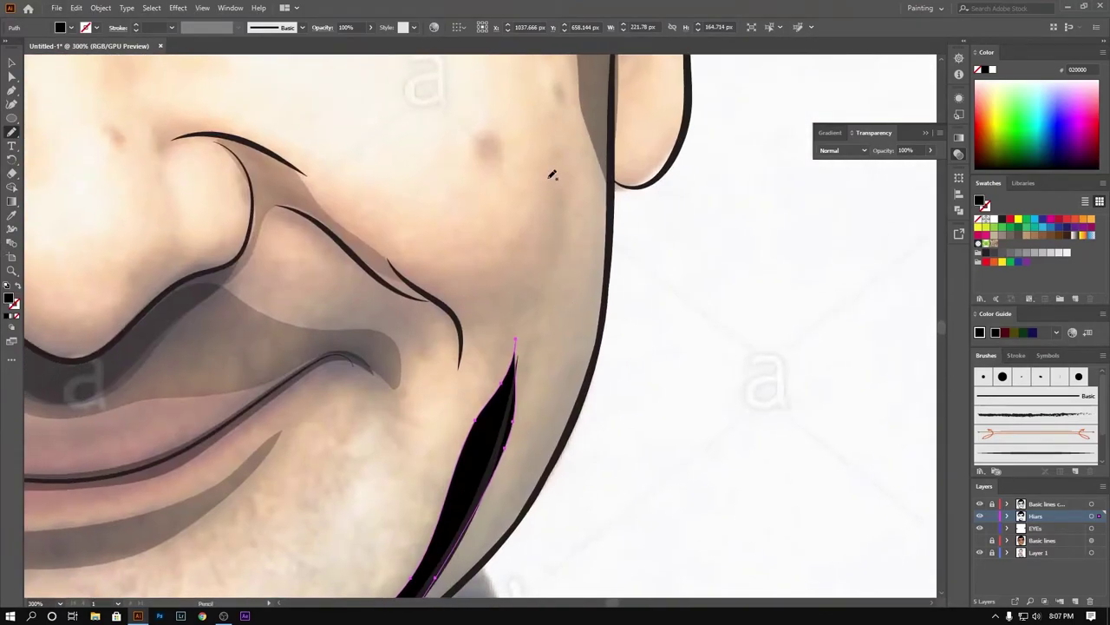
Step: Draw the tapered crease down the right cheek, replacing a misplaced first attempt
{"action": "left_click_drag", "start_coordinate": [549, 177], "coordinate": [388, 258]}
{"action": "key", "text": "ctrl+z"}
{"action": "left_click_drag", "start_coordinate": [555, 162], "coordinate": [410, 257]}
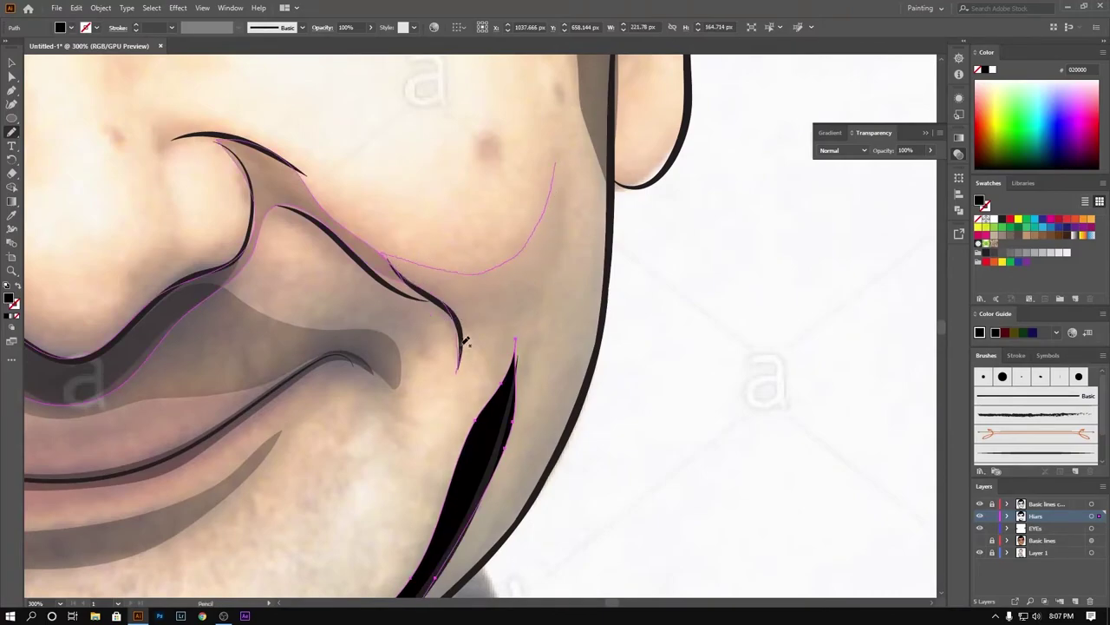
{"action": "scroll", "coordinate": [560, 159], "scroll_direction": "down", "scroll_amount": 2}
{"action": "scroll", "coordinate": [521, 191], "scroll_direction": "left", "scroll_amount": 5}
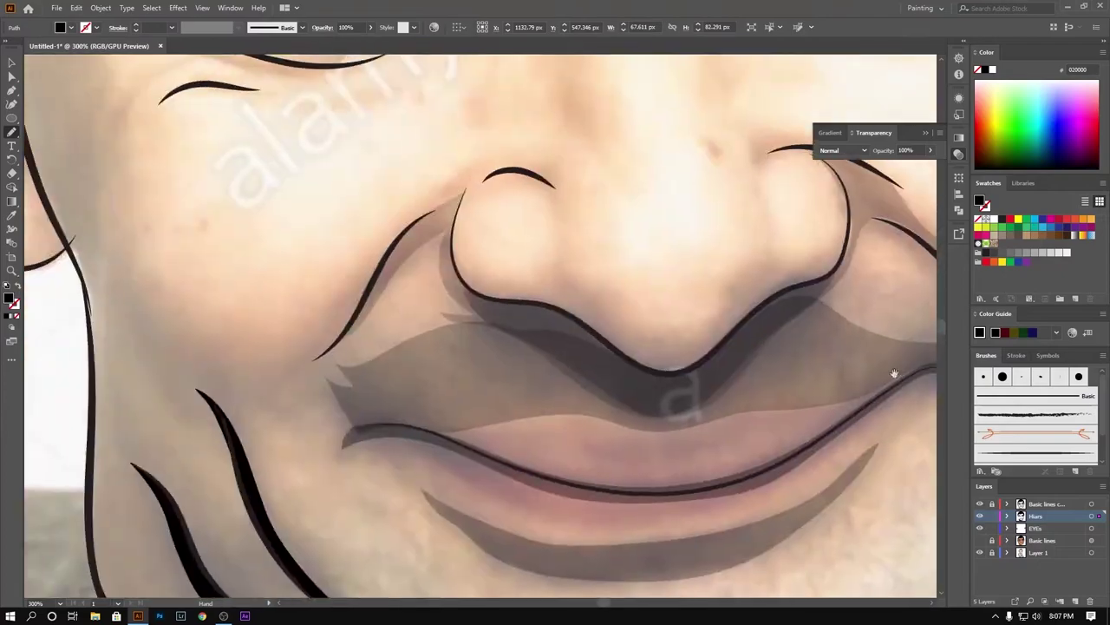
{"action": "scroll", "coordinate": [486, 209], "scroll_direction": "left", "scroll_amount": 4}
{"action": "scroll", "coordinate": [473, 214], "scroll_direction": "down", "scroll_amount": 2}
{"action": "scroll", "coordinate": [473, 214], "scroll_direction": "up", "scroll_amount": 2}
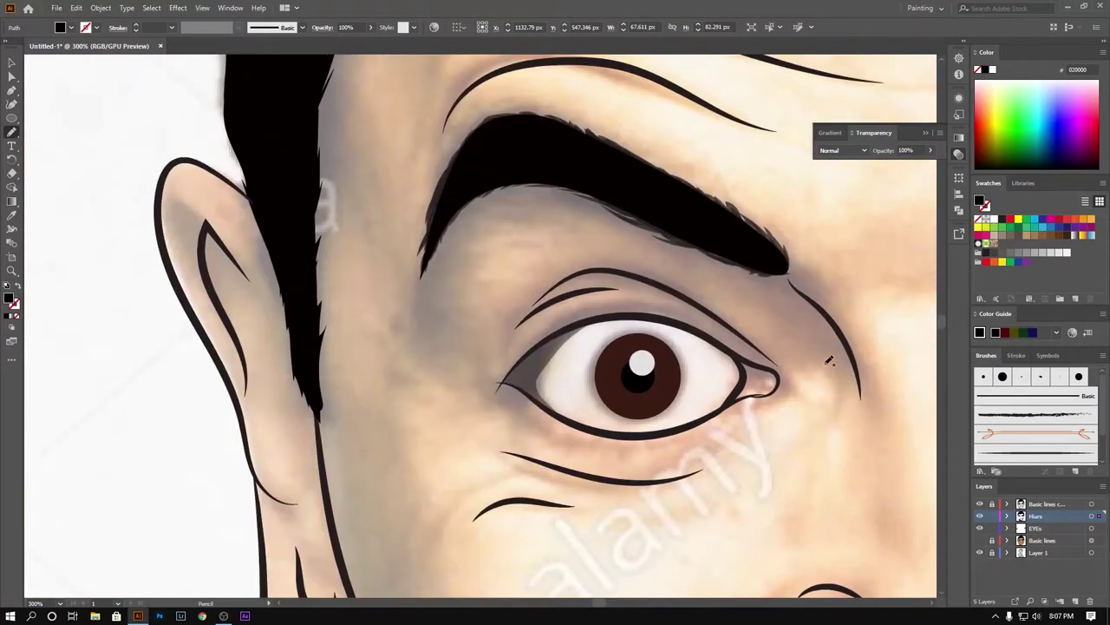
Step: Trace the left eyebrow as a thick solid black shape
{"action": "left_click_drag", "start_coordinate": [746, 224], "coordinate": [859, 395]}
{"action": "left_click_drag", "start_coordinate": [785, 375], "coordinate": [588, 271]}
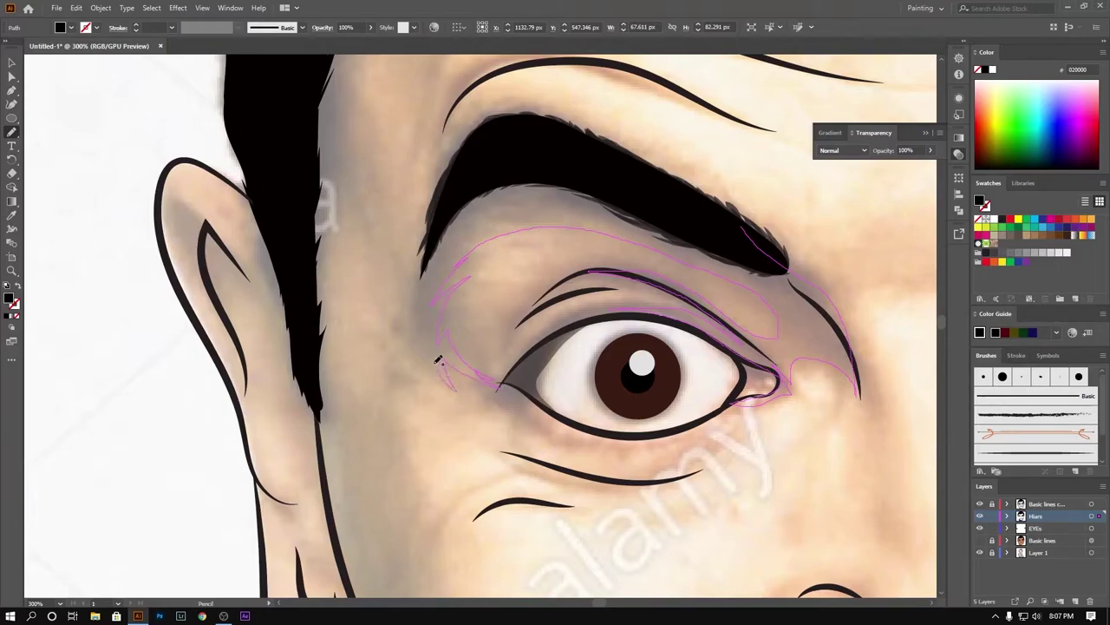
{"action": "left_click_drag", "start_coordinate": [428, 233], "coordinate": [751, 230]}
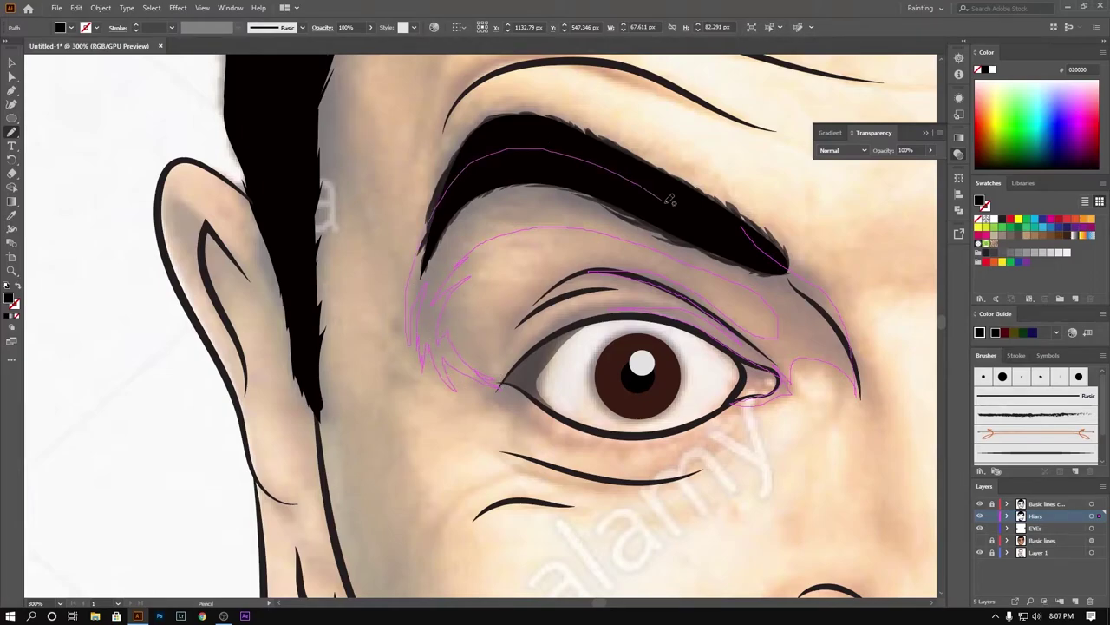
{"action": "left_click", "coordinate": [10, 304]}
{"action": "key", "text": "ctrl+shift+a"}
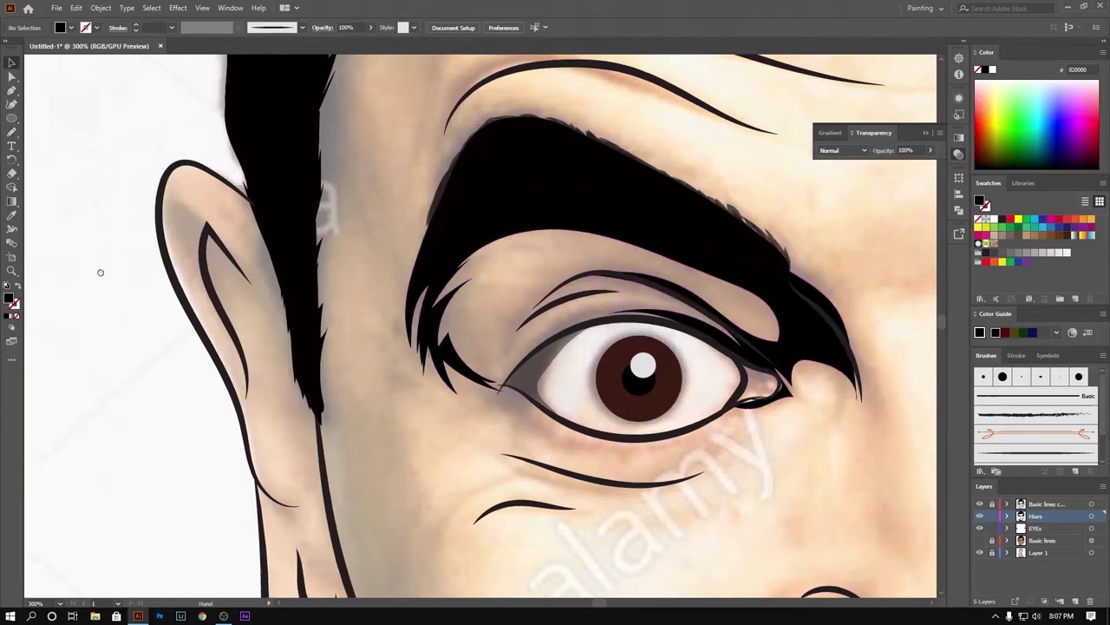
Step: Draw a spiky zigzag hairline down the right temple and delete its stray anchors
{"action": "key", "text": "ctrl+1"}
{"action": "scroll", "coordinate": [282, 178], "scroll_direction": "up", "scroll_amount": 2}
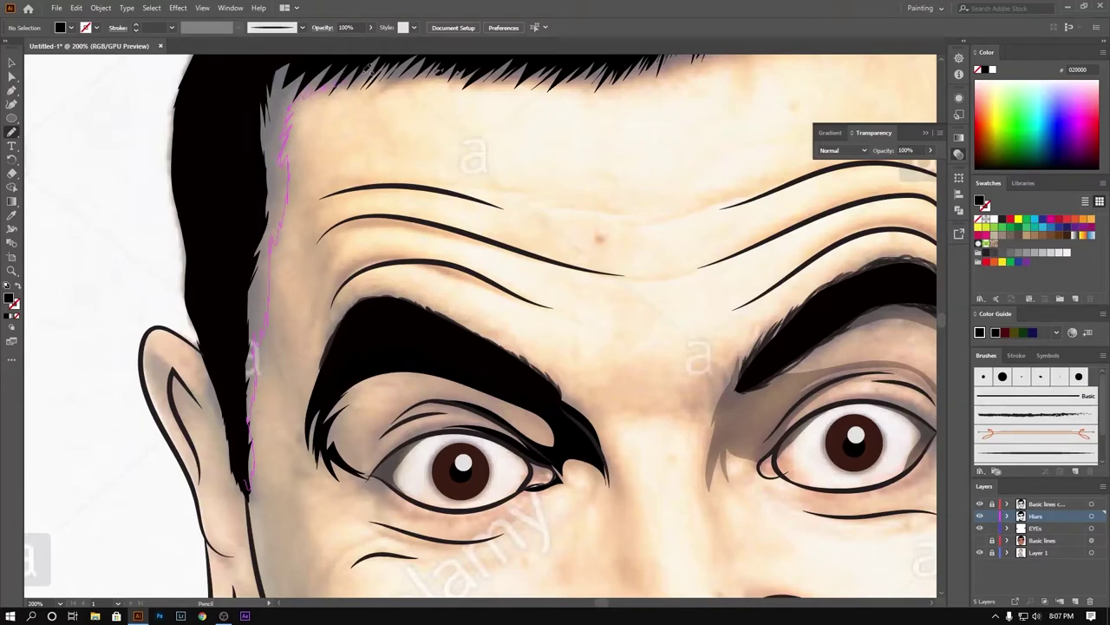
{"action": "mouse_move", "coordinate": [415, 84]}
{"action": "left_mouse_down"}
{"action": "mouse_move", "coordinate": [661, 63]}
{"action": "mouse_move", "coordinate": [425, 277]}
{"action": "left_mouse_up"}
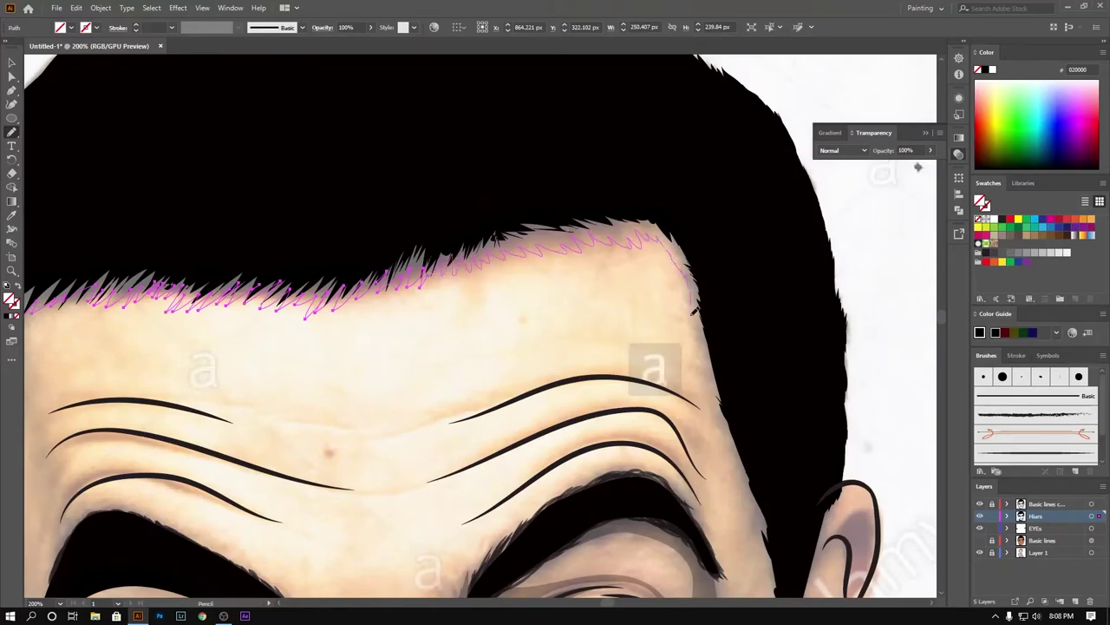
{"action": "left_click_drag", "start_coordinate": [716, 395], "coordinate": [676, 251]}
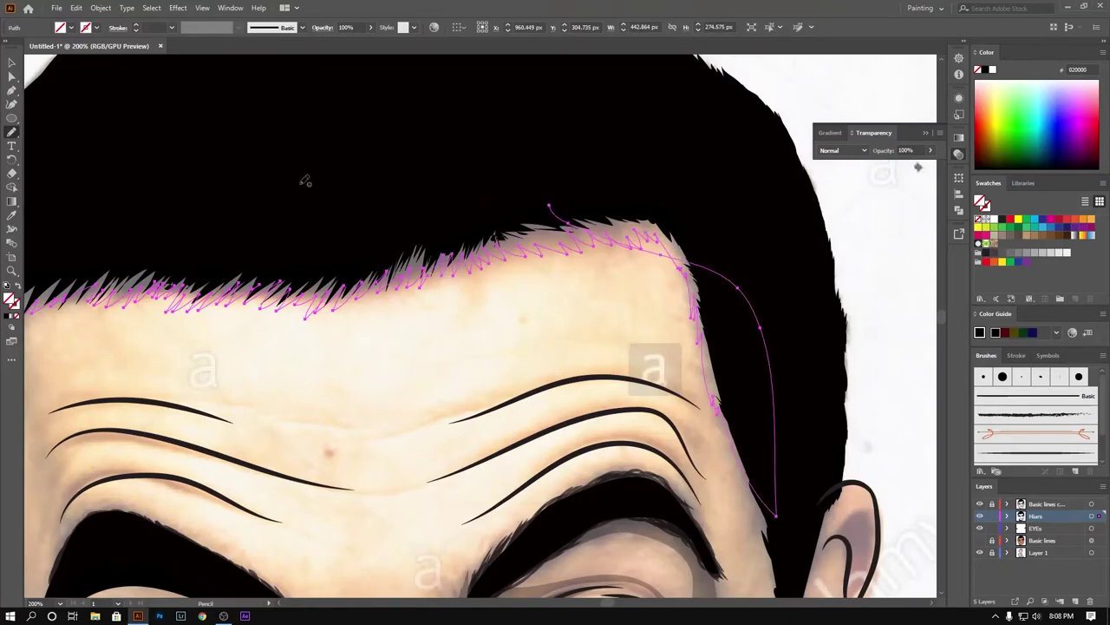
{"action": "key", "text": "a"}
{"action": "left_click", "coordinate": [548, 205]}
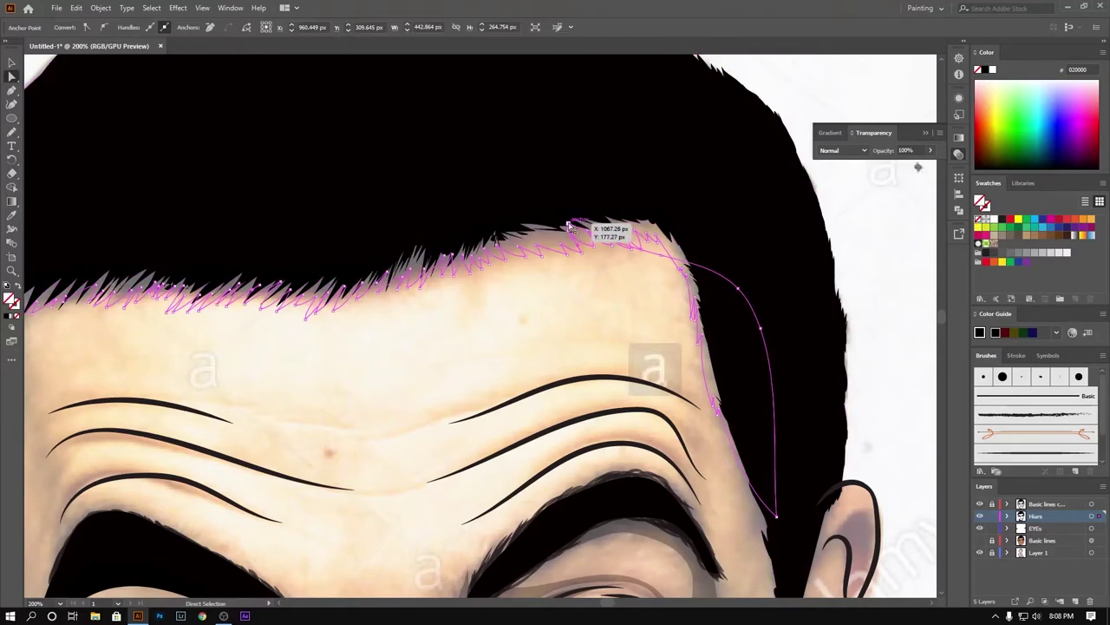
{"action": "key", "text": "Delete"}
{"action": "left_click", "coordinate": [694, 263]}
{"action": "key", "text": "Delete"}
{"action": "key", "text": "n"}
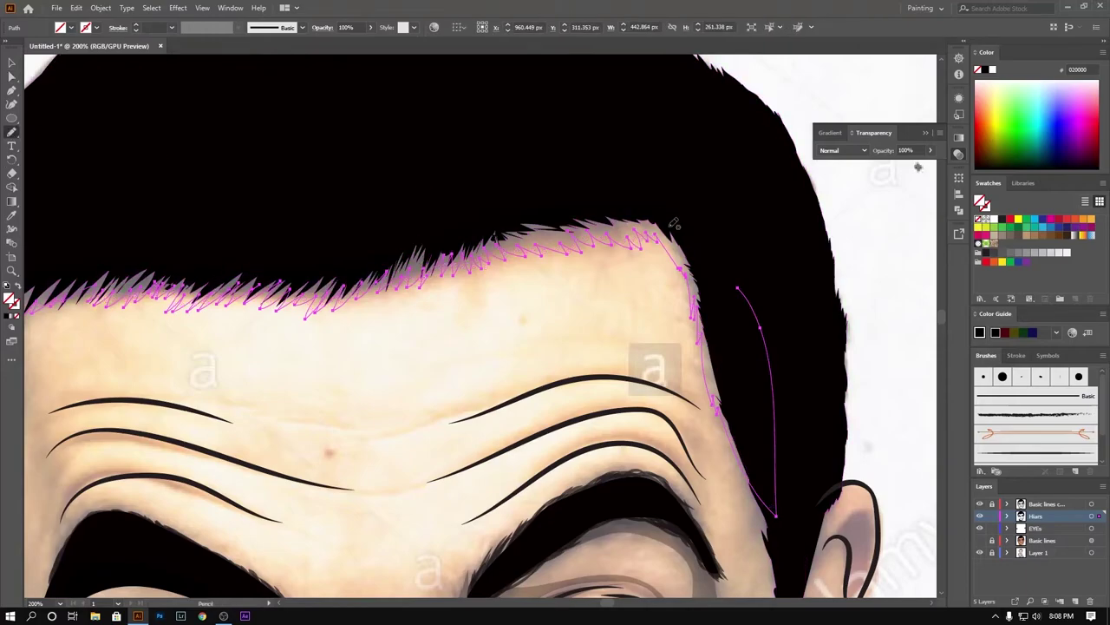
Step: Extend the spiky hair edge down the left sideburn
{"action": "left_click_drag", "start_coordinate": [744, 284], "coordinate": [289, 454]}
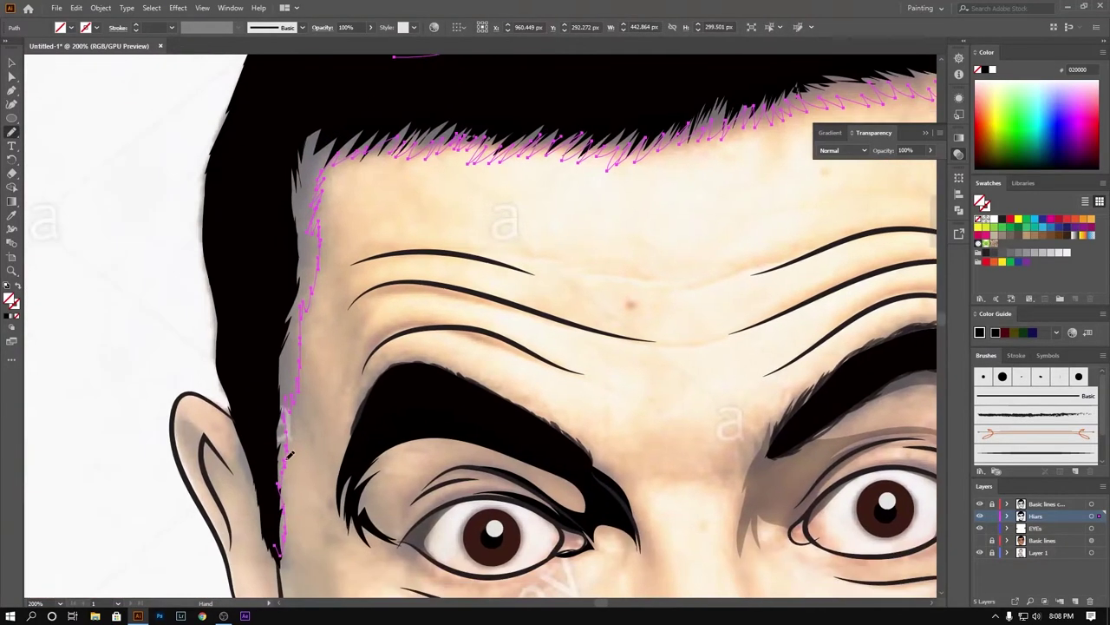
{"action": "left_click_drag", "start_coordinate": [280, 549], "coordinate": [394, 57]}
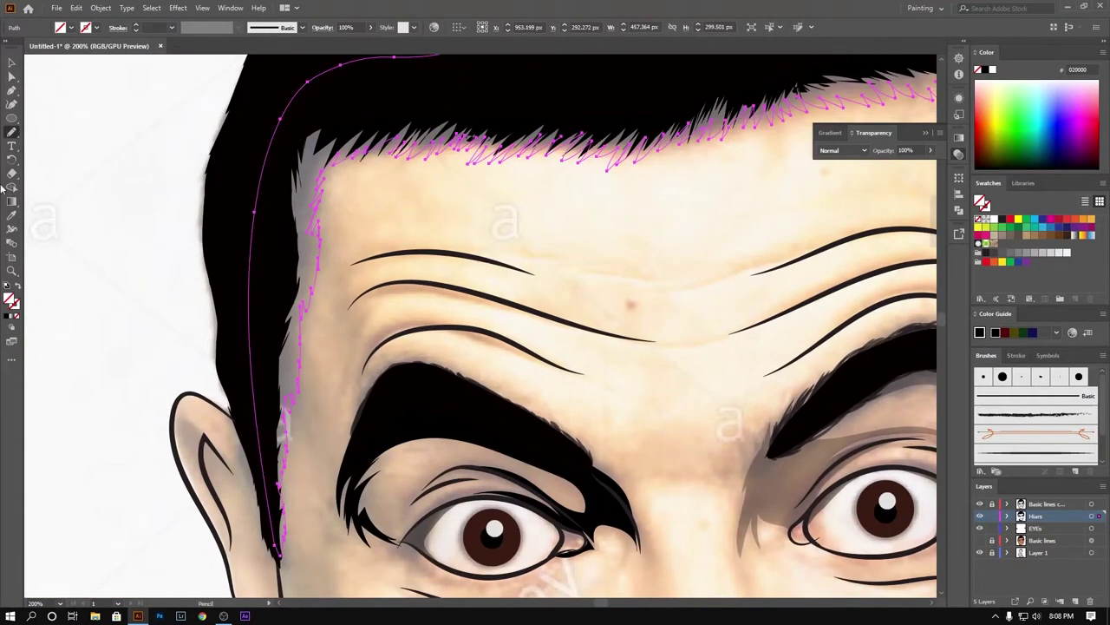
{"action": "key", "text": "v"}
{"action": "left_click", "coordinate": [128, 220]}
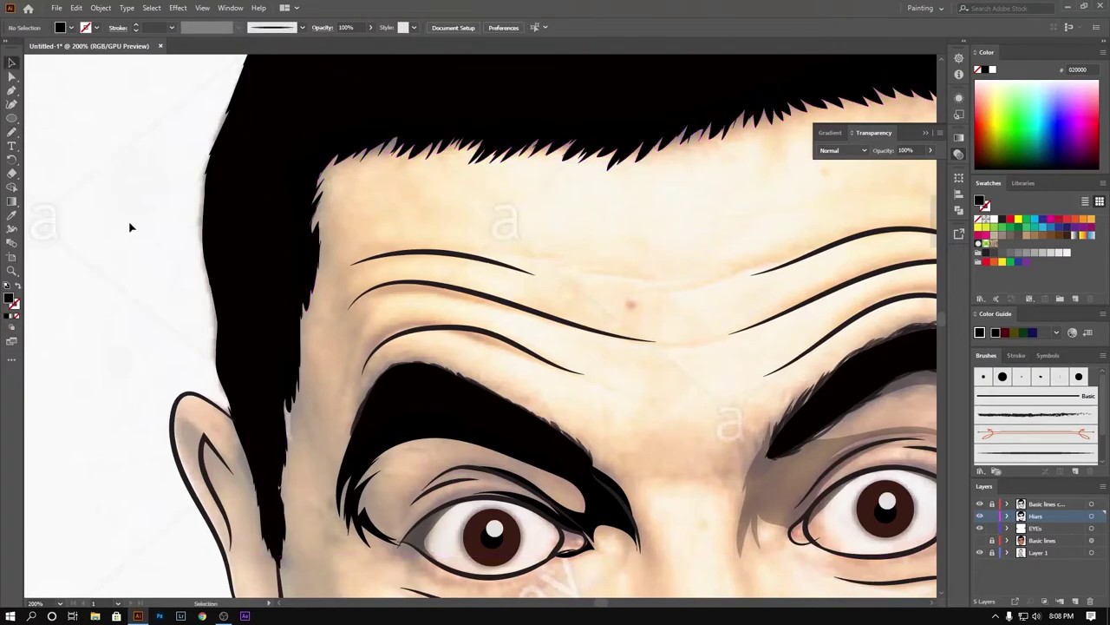
{"action": "key", "text": "ctrl+1"}
Step: Draw the stubble shape up the left jaw toward the ear and fill it black
{"action": "scroll", "coordinate": [210, 520], "scroll_direction": "down", "scroll_amount": 1}
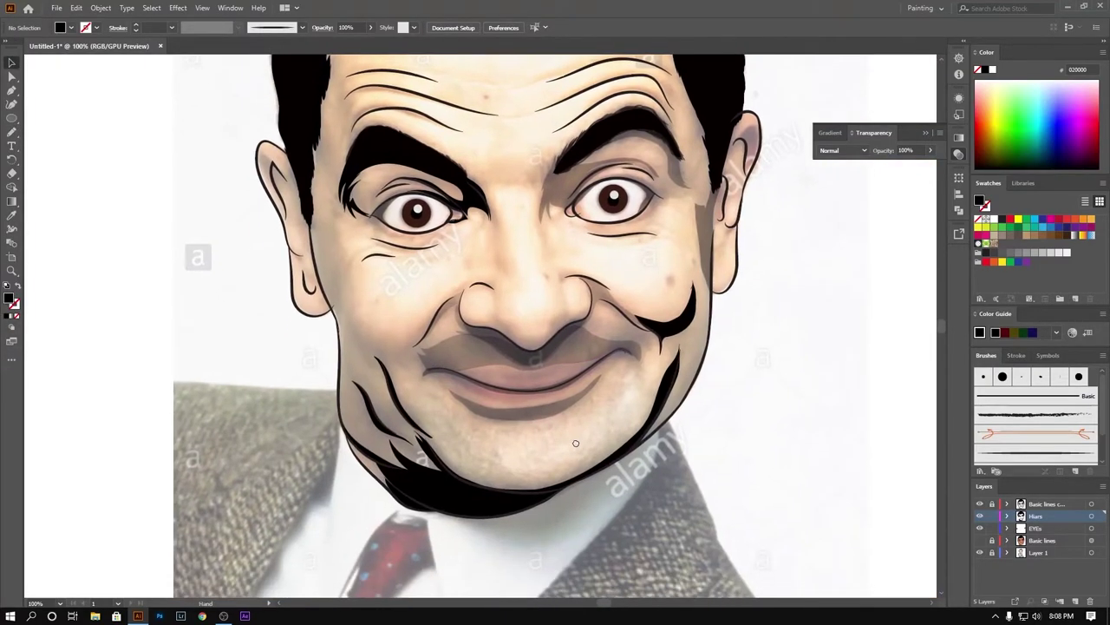
{"action": "key", "text": "n"}
{"action": "scroll", "coordinate": [364, 529], "scroll_direction": "up", "scroll_amount": 1}
{"action": "scroll", "coordinate": [377, 316], "scroll_direction": "up", "scroll_amount": 1}
{"action": "scroll", "coordinate": [337, 295], "scroll_direction": "up", "scroll_amount": 1}
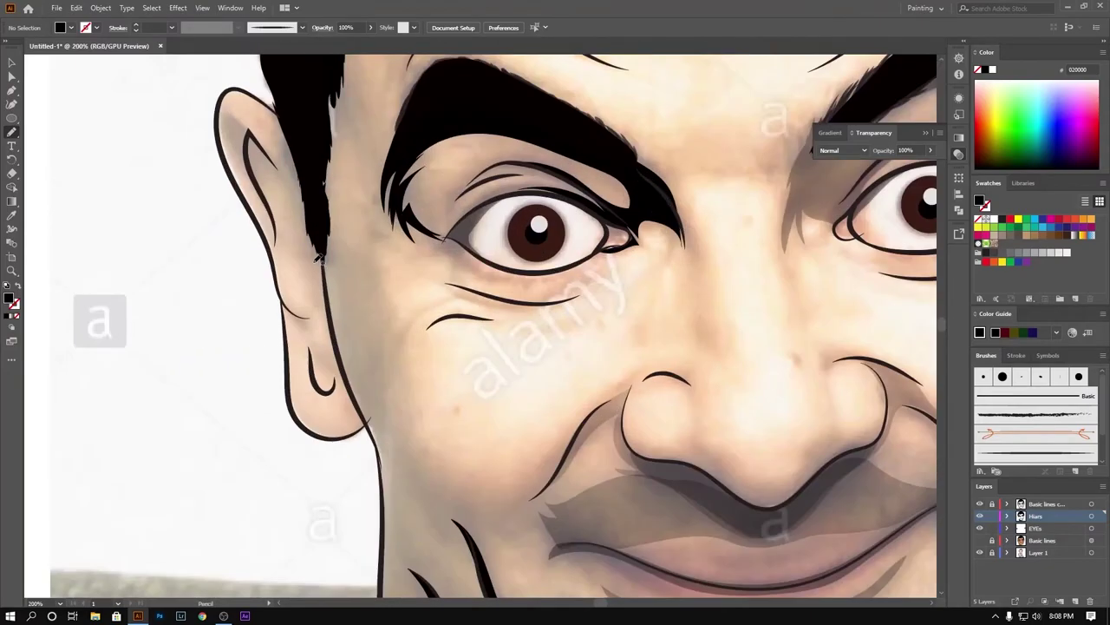
{"action": "mouse_move", "coordinate": [375, 441]}
{"action": "left_mouse_down"}
{"action": "mouse_move", "coordinate": [382, 577]}
{"action": "mouse_move", "coordinate": [420, 245]}
{"action": "left_mouse_up"}
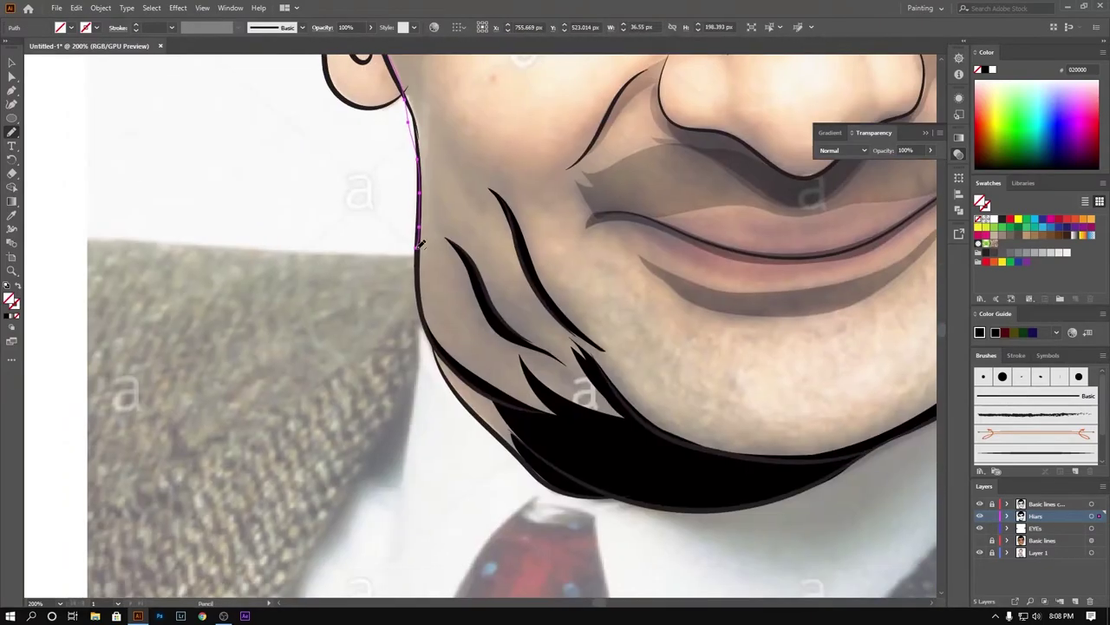
{"action": "left_click_drag", "start_coordinate": [441, 350], "coordinate": [558, 410]}
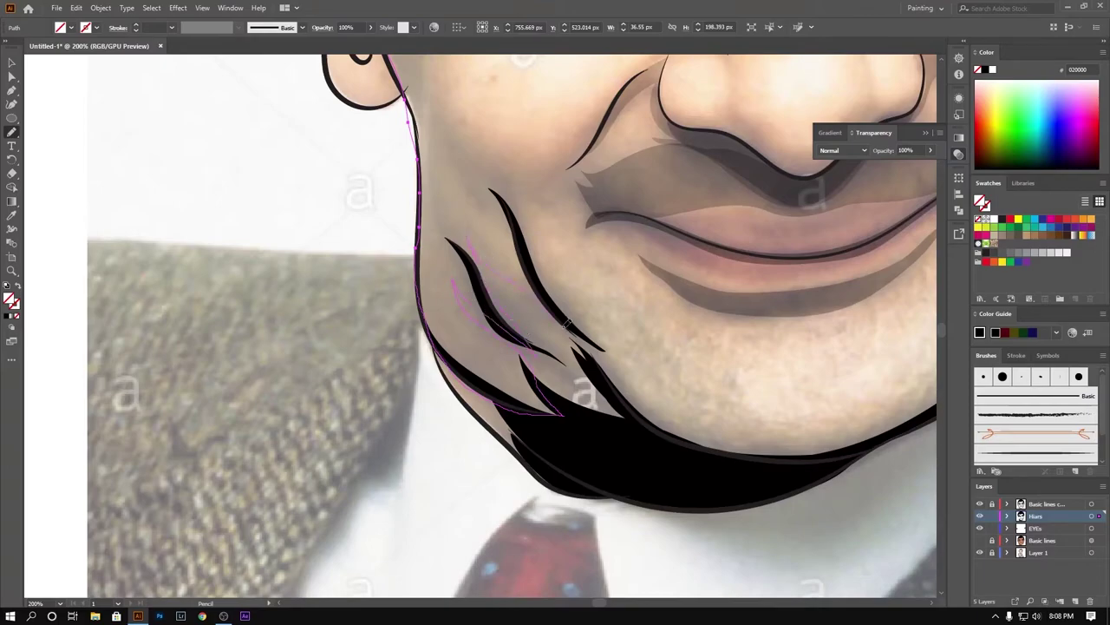
{"action": "left_click_drag", "start_coordinate": [565, 322], "coordinate": [521, 228]}
{"action": "left_click_drag", "start_coordinate": [459, 110], "coordinate": [480, 289]}
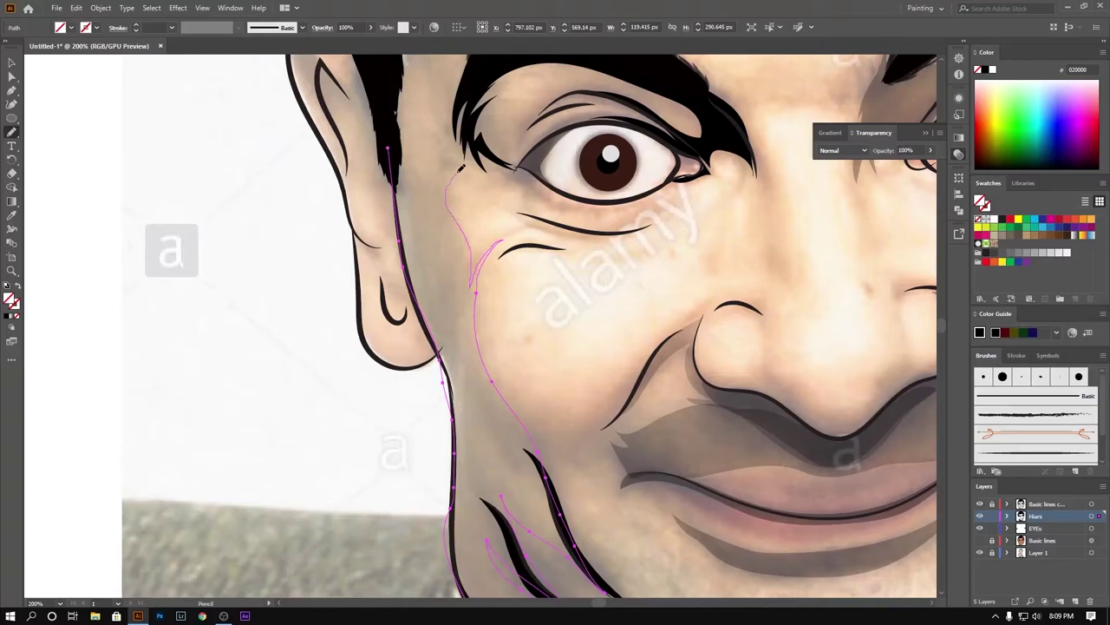
{"action": "key", "text": "shift+x"}
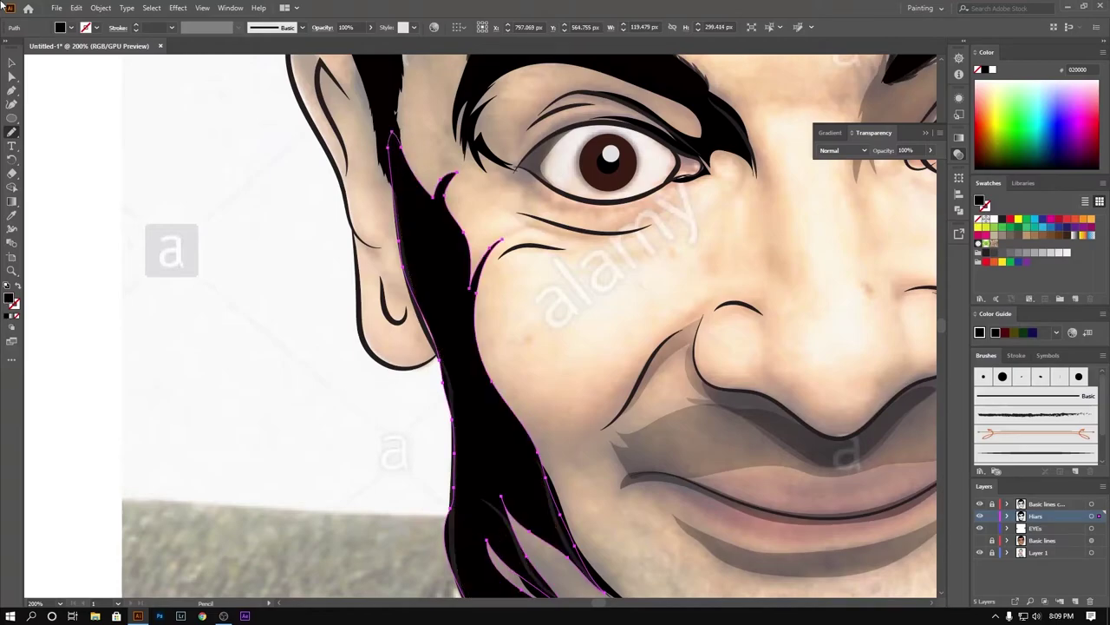
{"action": "key", "text": "ctrl+shift+a"}
Step: Pencil an unfilled outline around the lower cheeks and chin
{"action": "mouse_move", "coordinate": [315, 442]}
{"action": "left_mouse_down"}
{"action": "mouse_move", "coordinate": [248, 284]}
{"action": "mouse_move", "coordinate": [161, 254]}
{"action": "left_mouse_up"}
{"action": "key", "text": "n"}
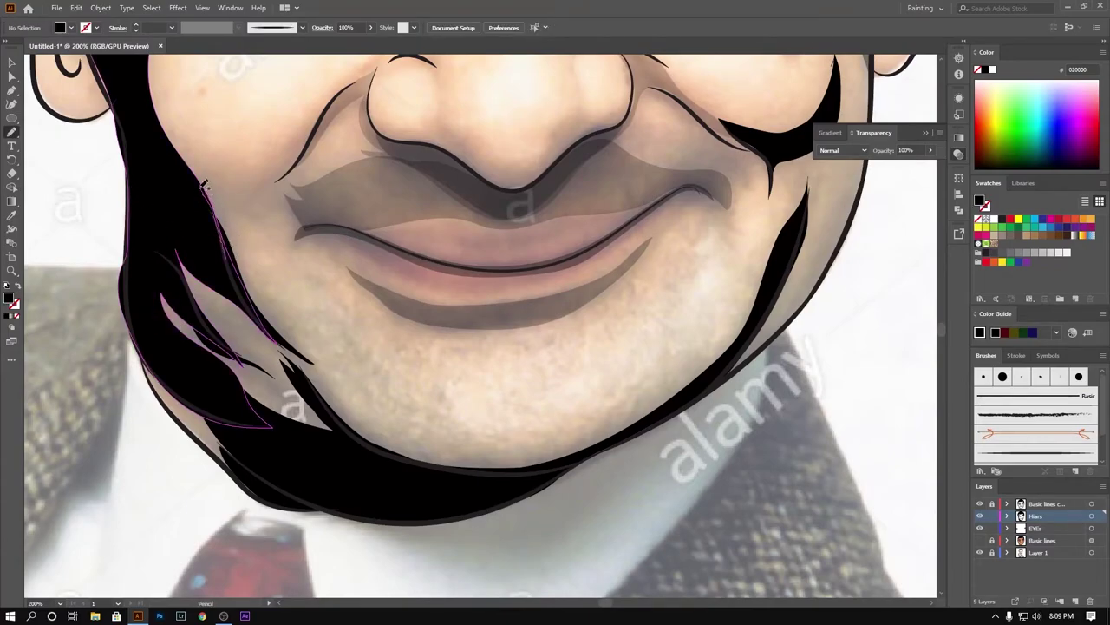
{"action": "mouse_move", "coordinate": [232, 250]}
{"action": "left_mouse_down"}
{"action": "mouse_move", "coordinate": [176, 154]}
{"action": "mouse_move", "coordinate": [200, 193]}
{"action": "left_mouse_up"}
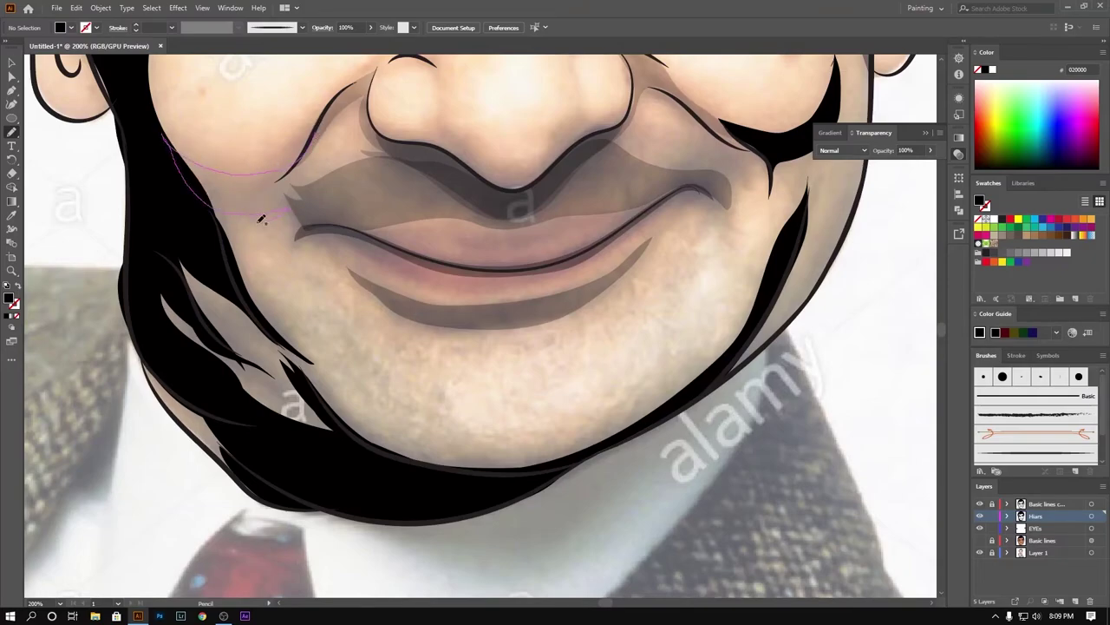
{"action": "left_click_drag", "start_coordinate": [260, 219], "coordinate": [457, 464]}
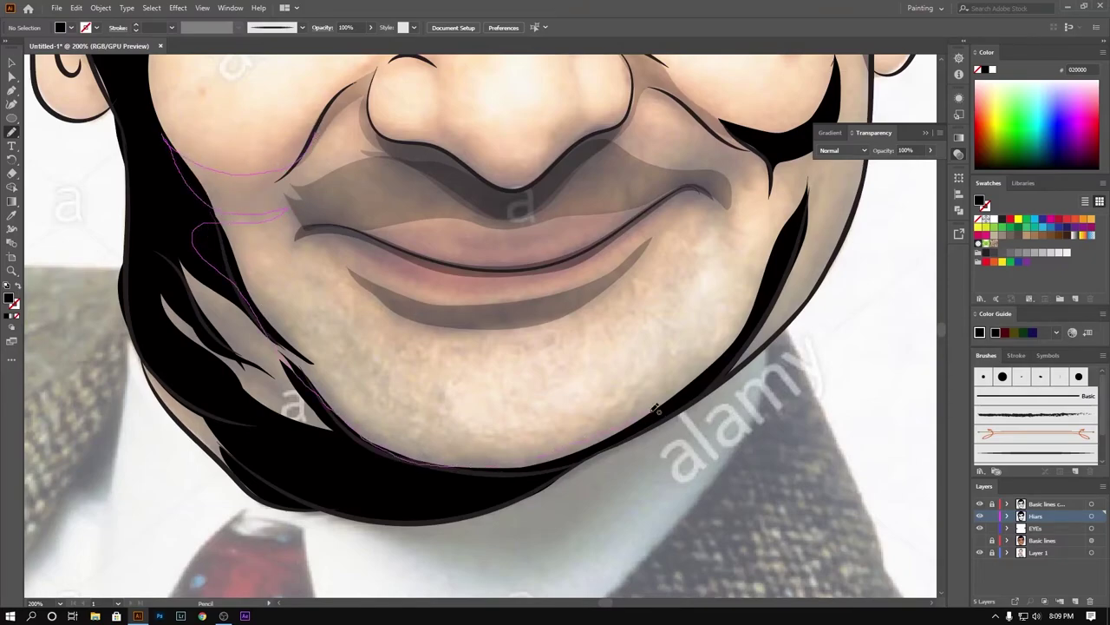
{"action": "left_click_drag", "start_coordinate": [656, 407], "coordinate": [458, 433]}
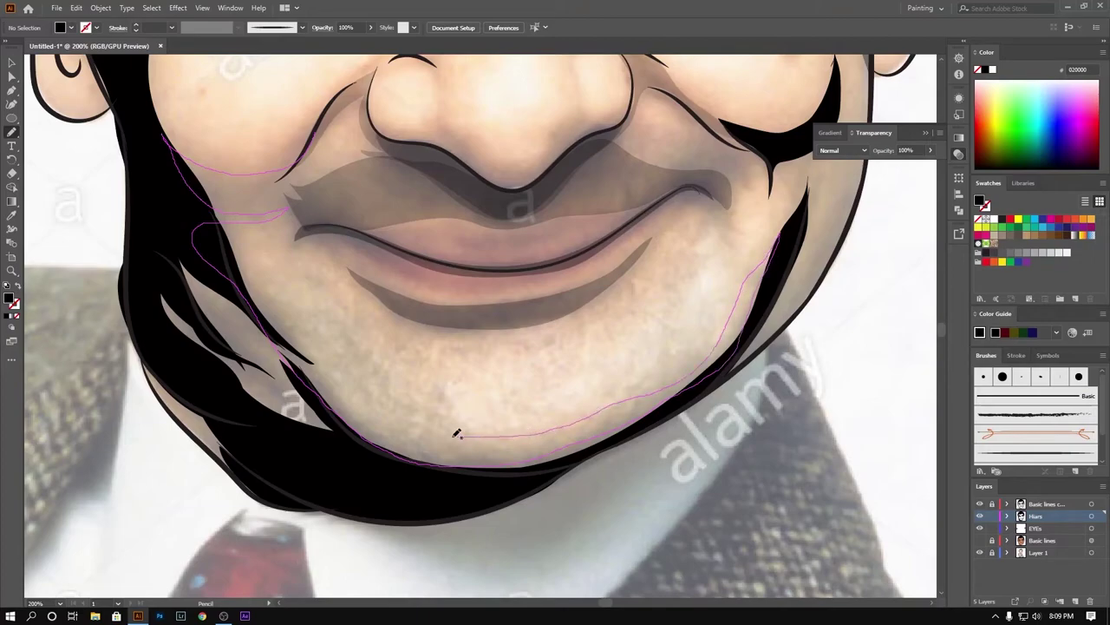
{"action": "left_click_drag", "start_coordinate": [419, 401], "coordinate": [279, 267]}
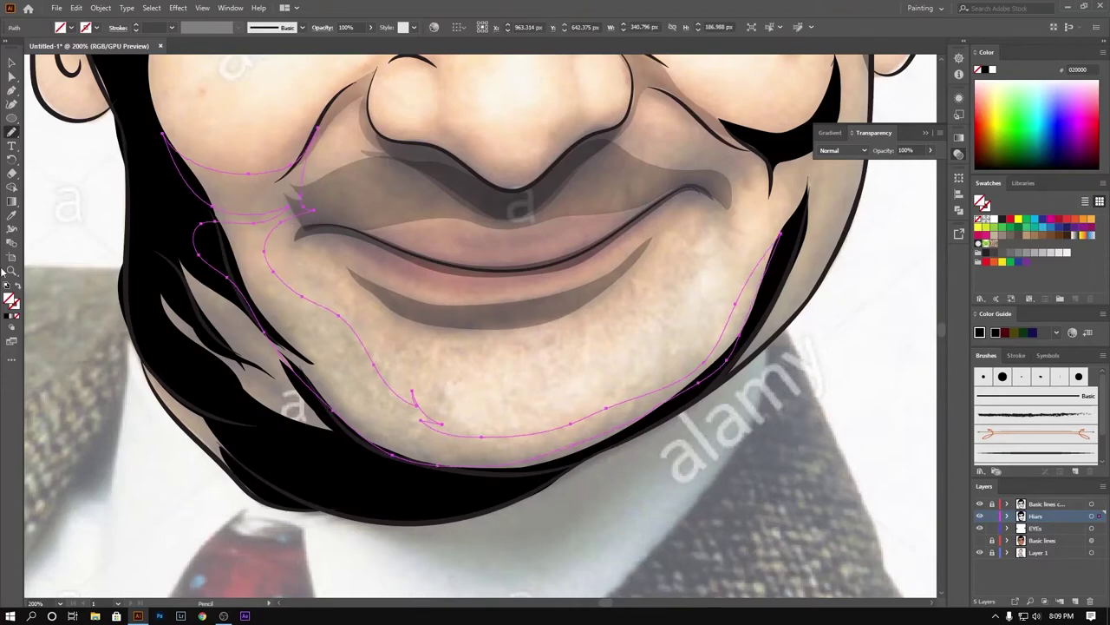
{"action": "key", "text": "ctrl+minus"}
{"action": "key", "text": "ctrl+minus"}
{"action": "key", "text": "ctrl+minus"}
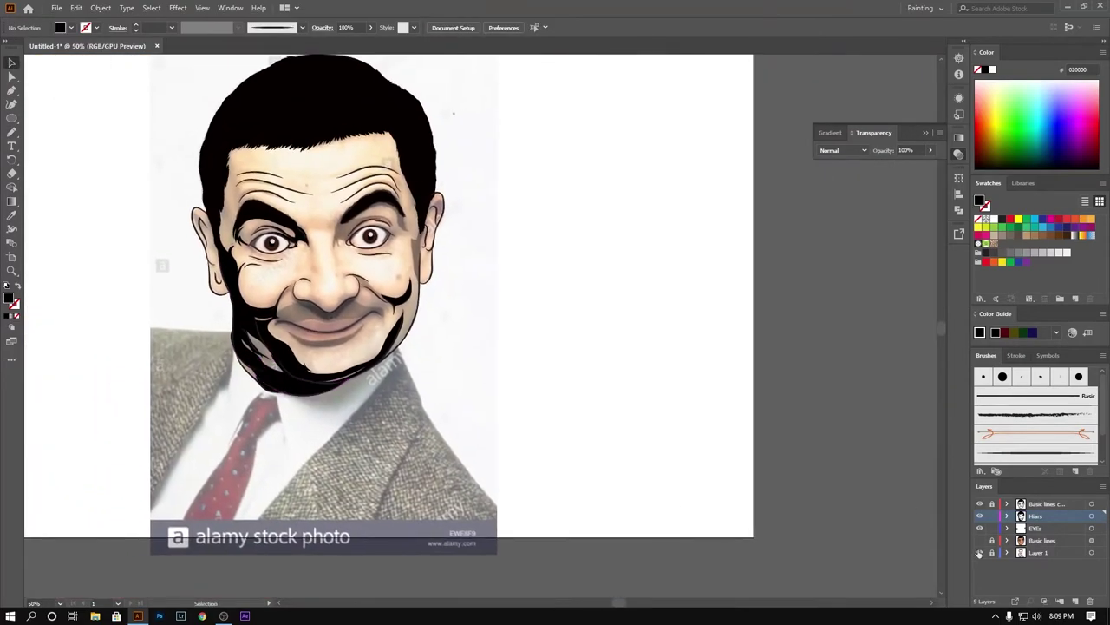
Step: Hide the background photo layer and lower the hair shape's opacity
{"action": "left_click", "coordinate": [980, 552]}
{"action": "scroll", "coordinate": [583, 466], "scroll_direction": "up", "scroll_amount": 5}
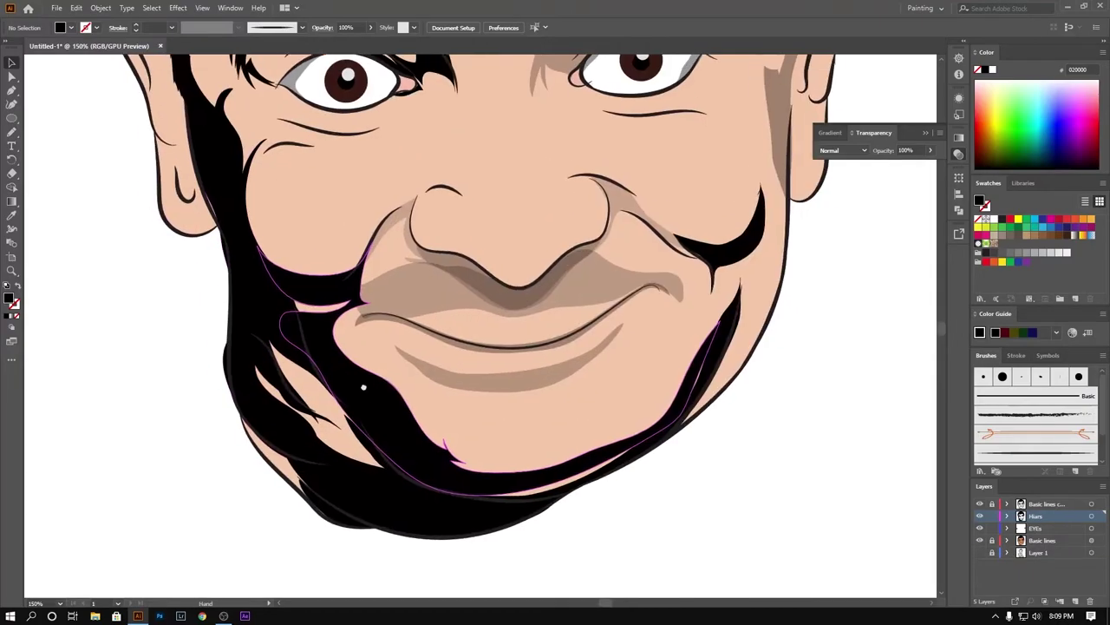
{"action": "scroll", "coordinate": [644, 345], "scroll_direction": "down", "scroll_amount": 2}
{"action": "scroll", "coordinate": [644, 345], "scroll_direction": "down", "scroll_amount": 2}
{"action": "left_click_drag", "start_coordinate": [547, 406], "coordinate": [551, 328]}
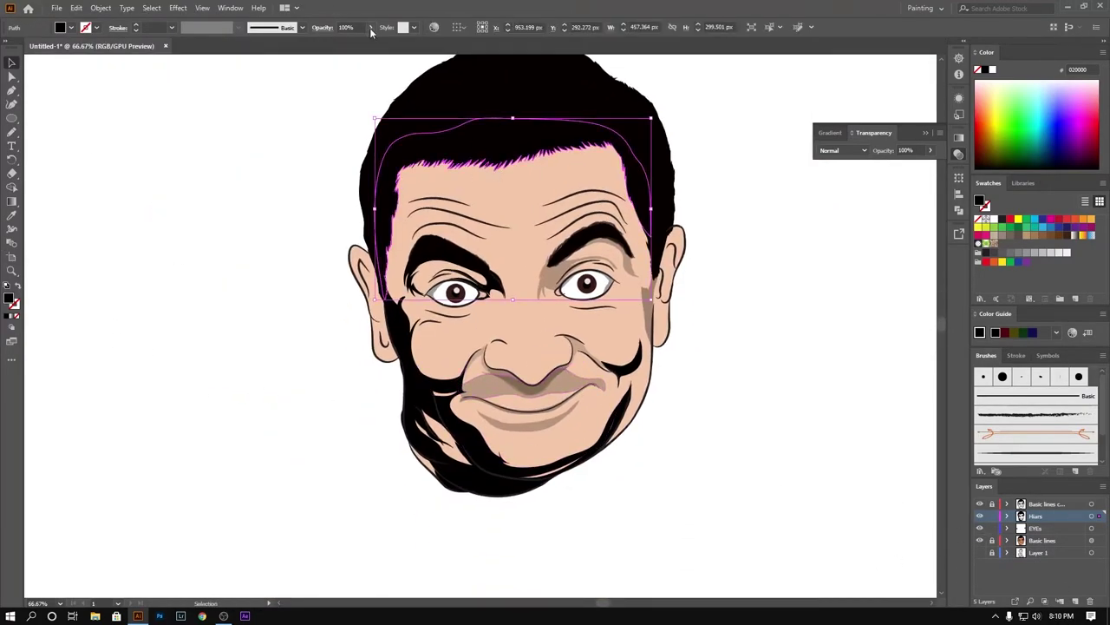
{"action": "left_click_drag", "start_coordinate": [372, 30], "coordinate": [342, 45]}
{"action": "left_click", "coordinate": [305, 137]}
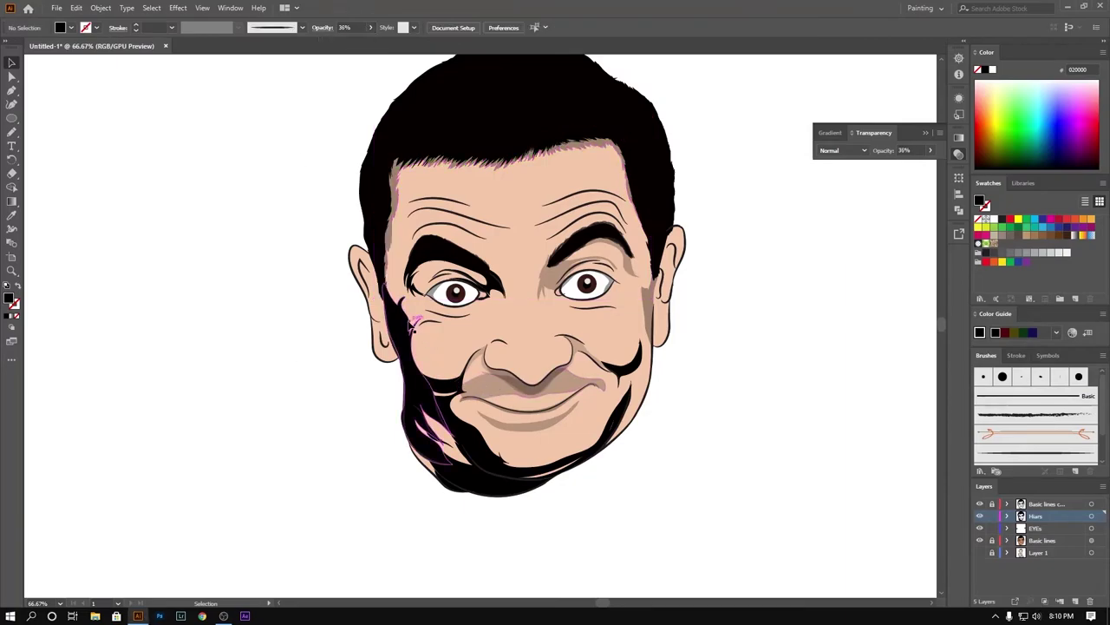
Step: Lower the chin hair's opacity, then undo both opacity changes
{"action": "left_click", "coordinate": [446, 491]}
{"action": "left_click_drag", "start_coordinate": [371, 27], "coordinate": [350, 45]}
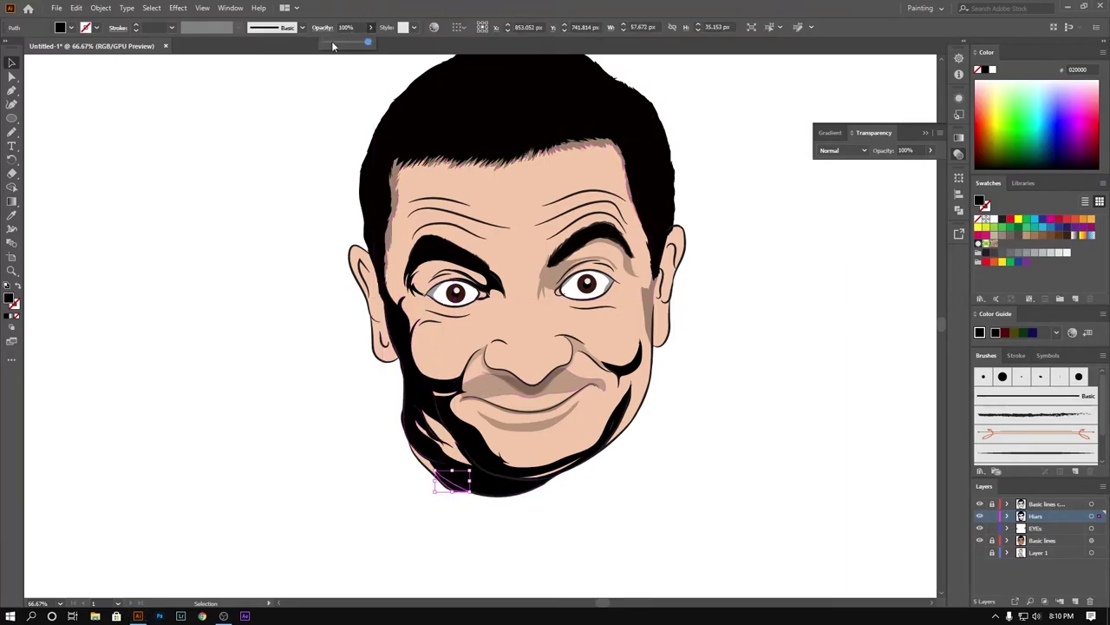
{"action": "left_click", "coordinate": [260, 279]}
{"action": "key", "text": "ctrl+z"}
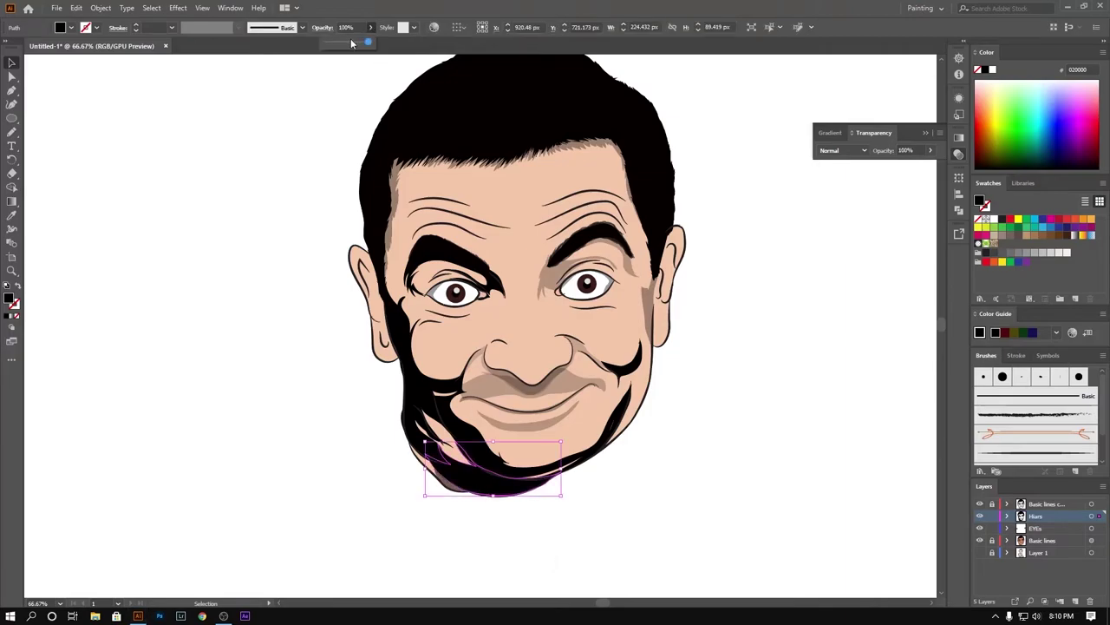
{"action": "key", "text": "ctrl+z"}
{"action": "key", "text": "ctrl+z"}
Step: Make the beard semi-transparent, the chin shade 40% and the small cheek shade 24% opacity
{"action": "left_click", "coordinate": [371, 26]}
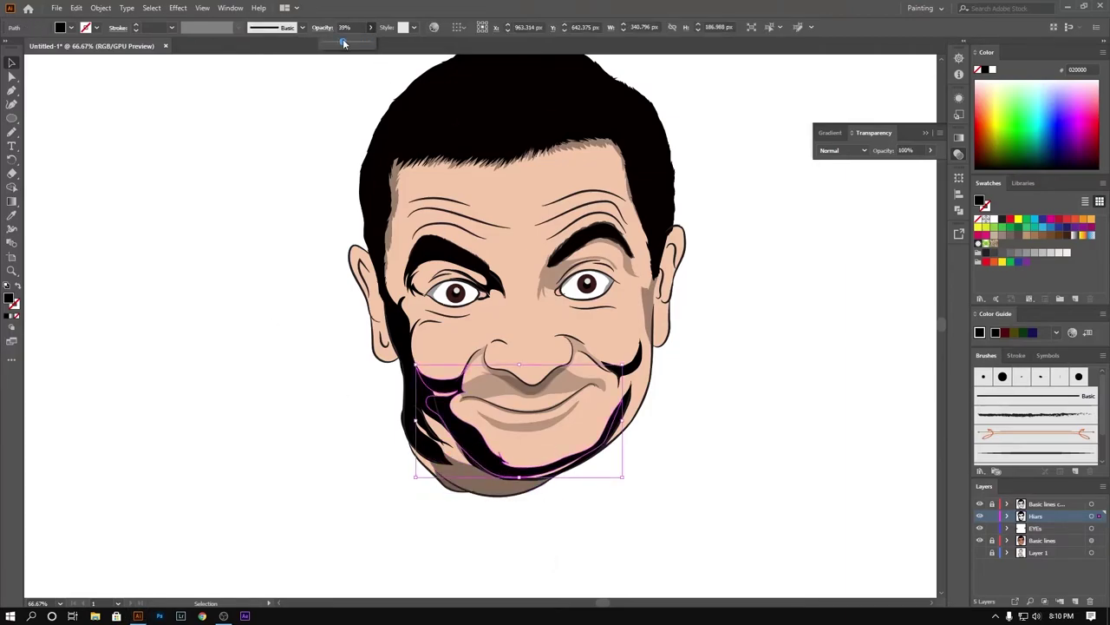
{"action": "left_click", "coordinate": [572, 443]}
{"action": "left_click", "coordinate": [371, 27]}
{"action": "left_click_drag", "start_coordinate": [350, 44], "coordinate": [337, 42]}
{"action": "left_click", "coordinate": [620, 360]}
{"action": "left_click", "coordinate": [370, 26]}
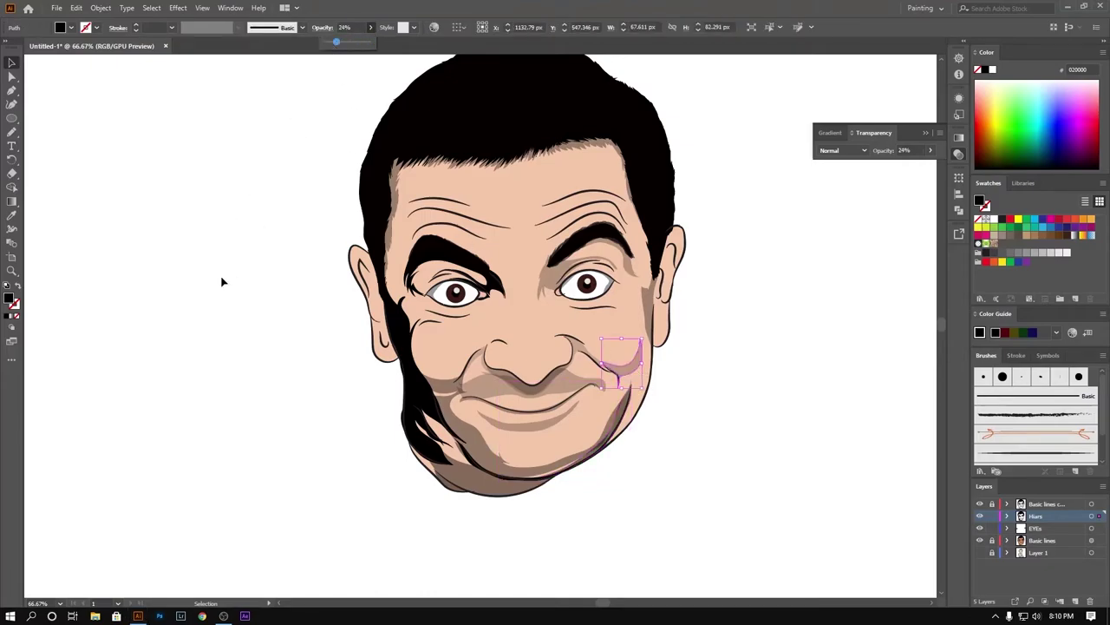
{"action": "left_click", "coordinate": [307, 107]}
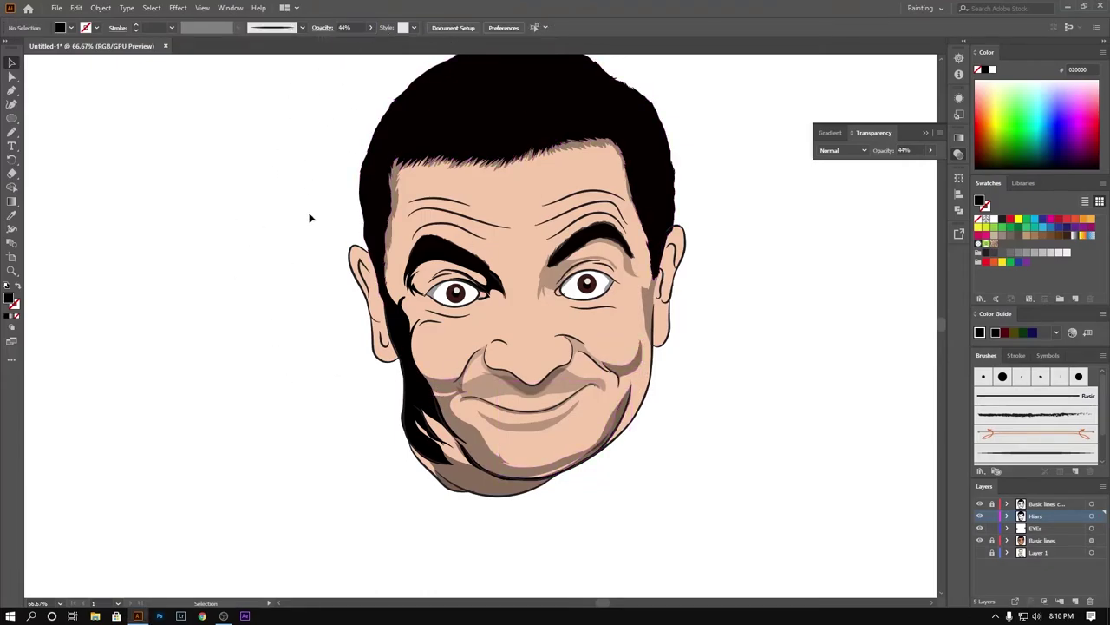
Step: Lighten the left-face shade to 29% opacity and select the eyebrow shading
{"action": "left_click", "coordinate": [410, 391]}
{"action": "left_click", "coordinate": [371, 26]}
{"action": "left_click_drag", "start_coordinate": [338, 41], "coordinate": [339, 41]}
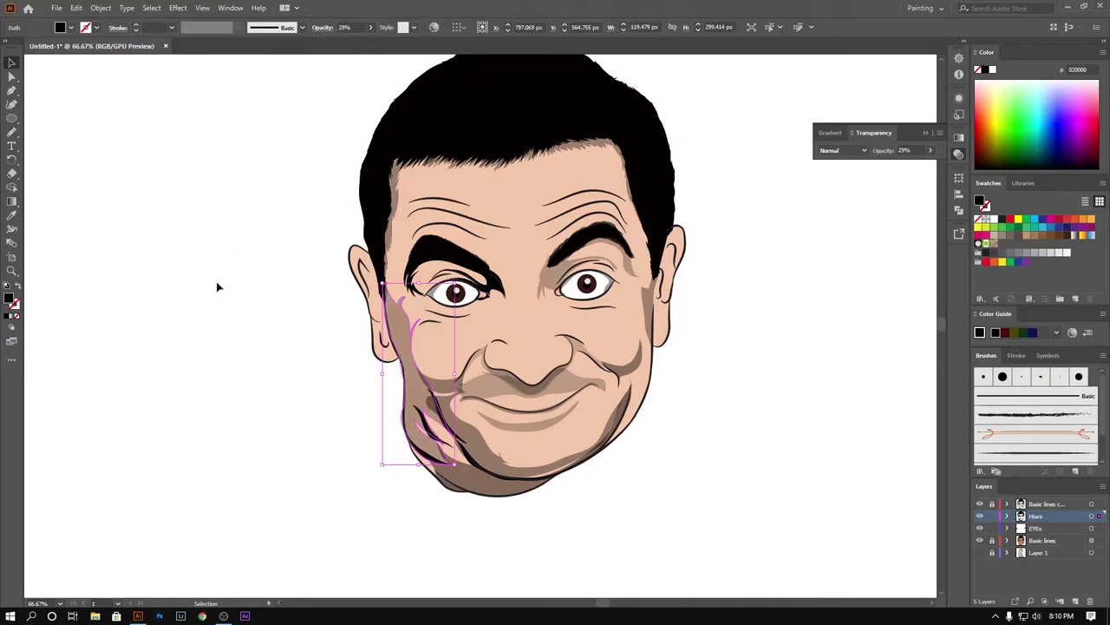
{"action": "left_click", "coordinate": [298, 290]}
{"action": "left_click", "coordinate": [425, 243]}
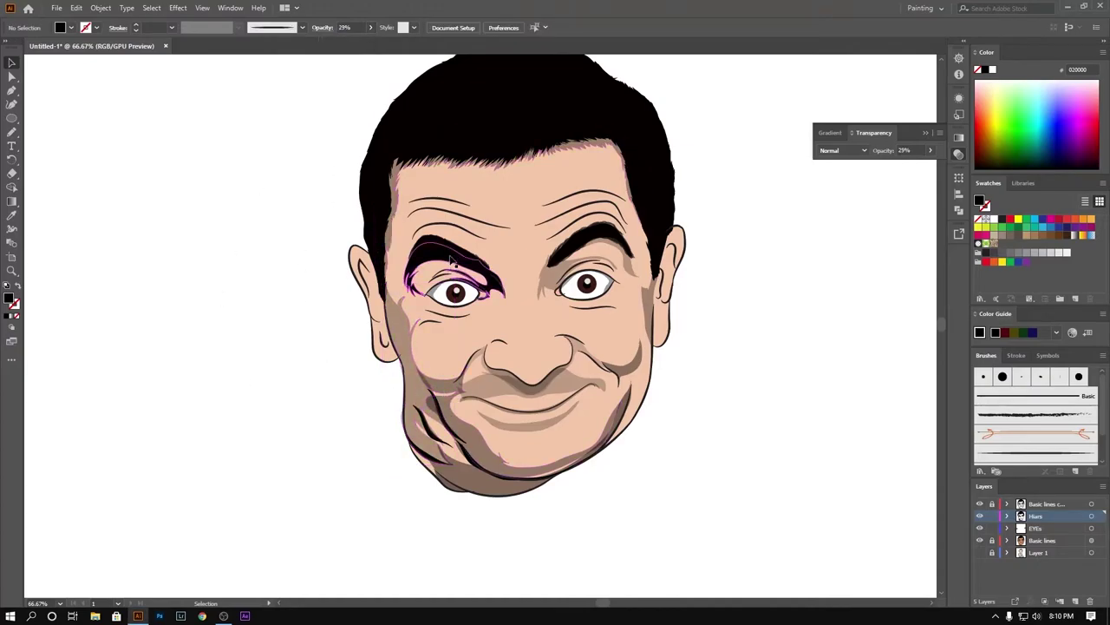
{"action": "left_click", "coordinate": [370, 27]}
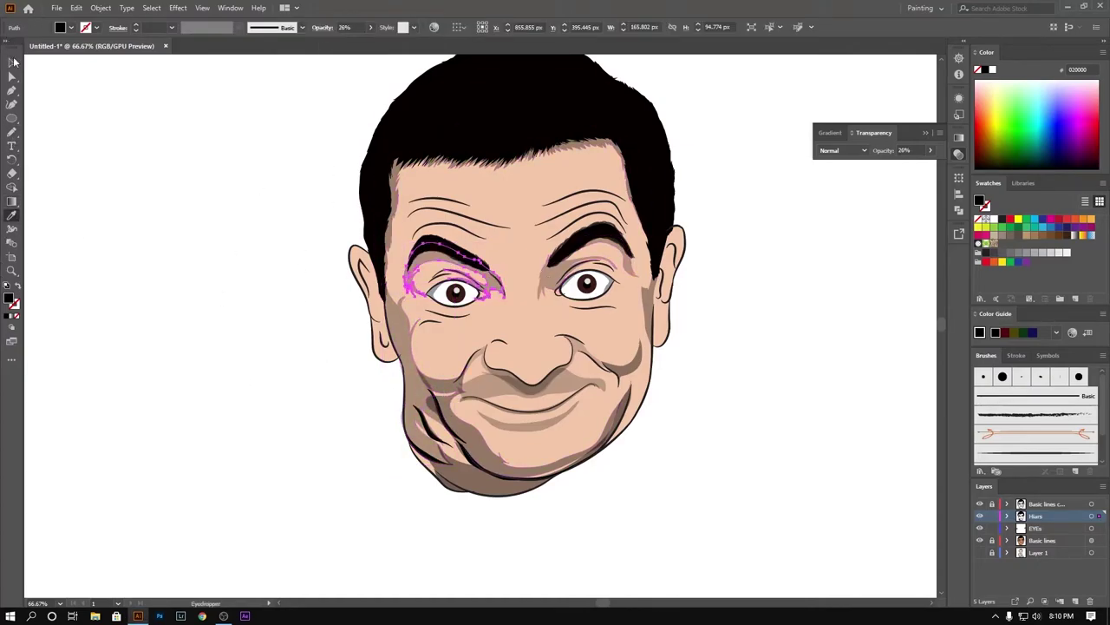
Step: Lighten the left cheek shade to 22% opacity
{"action": "left_click", "coordinate": [415, 340]}
{"action": "key", "text": "i"}
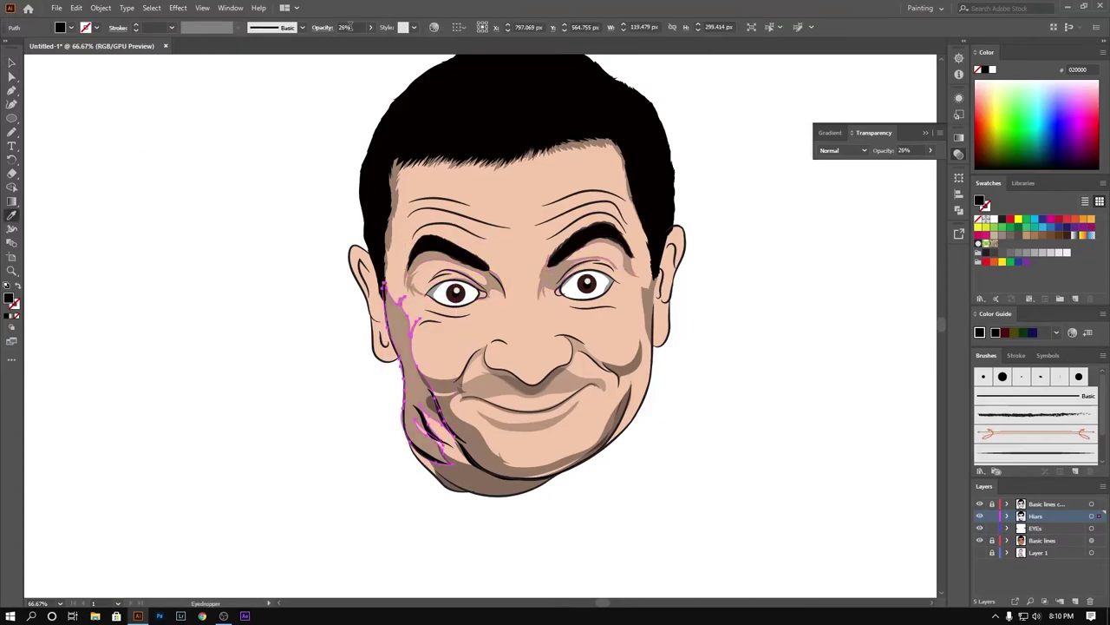
{"action": "left_click", "coordinate": [370, 27]}
{"action": "left_click_drag", "start_coordinate": [338, 42], "coordinate": [336, 43]}
{"action": "left_click", "coordinate": [12, 61]}
Step: Lower the lower chin shade's opacity to 19%, then to 15%
{"action": "left_click", "coordinate": [459, 434]}
{"action": "left_click", "coordinate": [370, 27]}
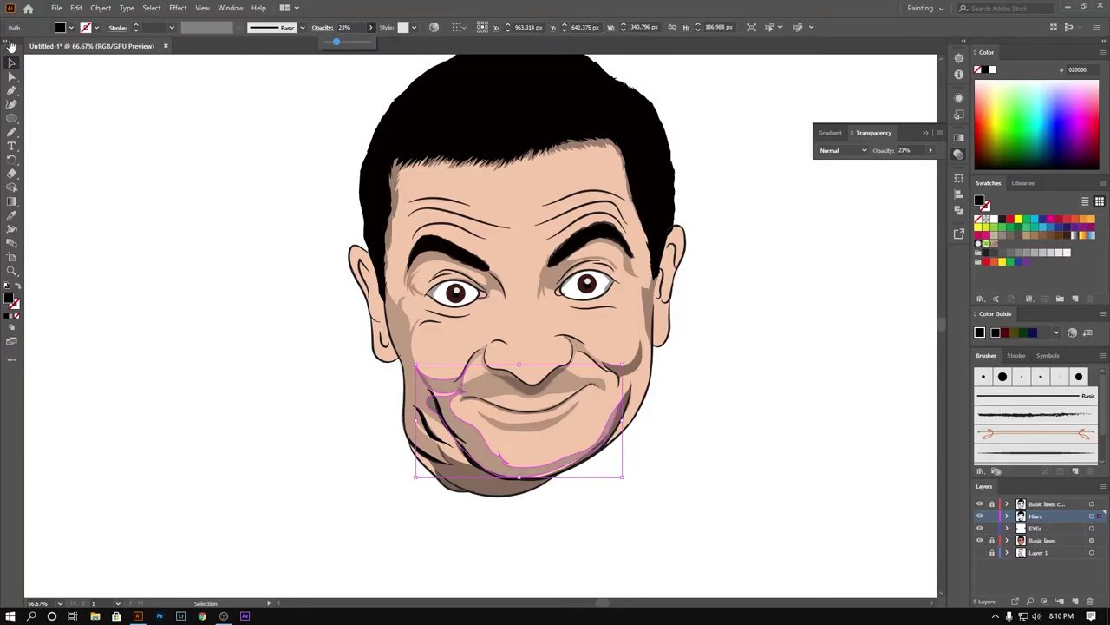
{"action": "left_click", "coordinate": [682, 434]}
{"action": "left_click", "coordinate": [564, 451]}
{"action": "left_click", "coordinate": [370, 27]}
{"action": "left_click_drag", "start_coordinate": [341, 42], "coordinate": [333, 42]}
Step: Set the right chin shade to 28% and the cheek shade to 35% opacity
{"action": "left_click", "coordinate": [313, 106]}
{"action": "left_click", "coordinate": [598, 433]}
{"action": "left_click", "coordinate": [370, 27]}
{"action": "left_click", "coordinate": [347, 74]}
{"action": "left_click", "coordinate": [621, 362]}
{"action": "left_click", "coordinate": [370, 27]}
Step: Set the right ear shade to 17% opacity
{"action": "left_click", "coordinate": [259, 213]}
{"action": "left_click", "coordinate": [650, 295]}
{"action": "left_click", "coordinate": [371, 27]}
{"action": "left_click", "coordinate": [311, 164]}
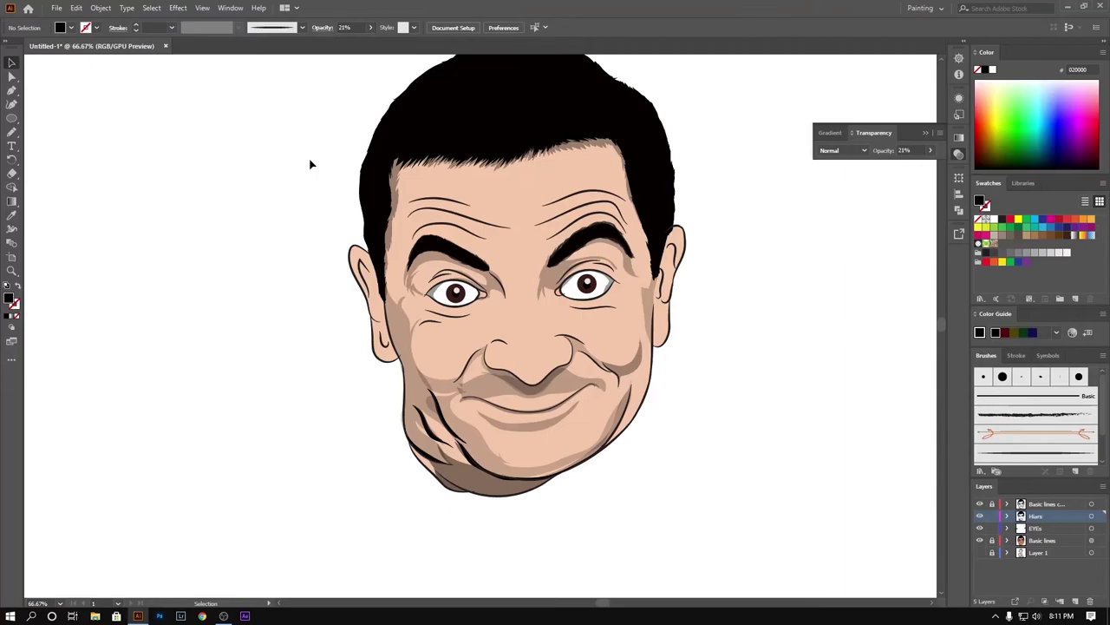
Step: Adjust the chin shade's opacity, settling it at 19%
{"action": "scroll", "coordinate": [404, 493], "scroll_direction": "up", "scroll_amount": 3}
{"action": "left_click", "coordinate": [404, 493]}
{"action": "left_click", "coordinate": [371, 27]}
{"action": "left_click_drag", "start_coordinate": [334, 41], "coordinate": [333, 41]}
{"action": "left_click", "coordinate": [146, 255]}
Step: Scale up the right eye's iris and pupil to about 33.36 px across
{"action": "scroll", "coordinate": [330, 503], "scroll_direction": "down", "scroll_amount": 4}
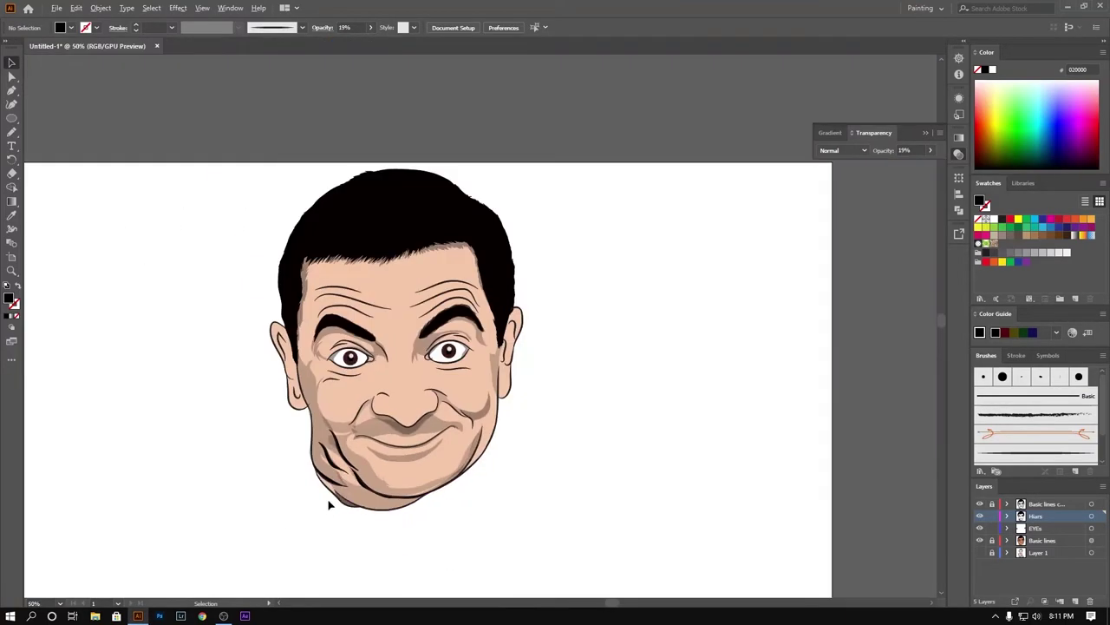
{"action": "scroll", "coordinate": [532, 275], "scroll_direction": "up", "scroll_amount": 4}
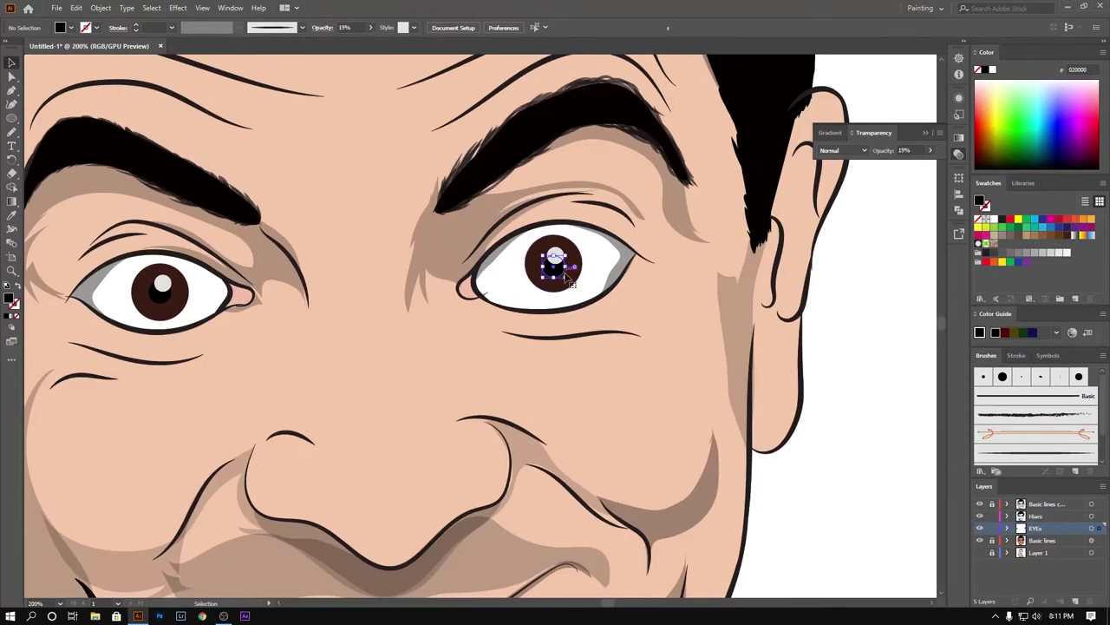
{"action": "scroll", "coordinate": [532, 275], "scroll_direction": "up", "scroll_amount": 4}
{"action": "left_click", "coordinate": [599, 288]}
{"action": "left_click_drag", "start_coordinate": [631, 351], "coordinate": [650, 365]}
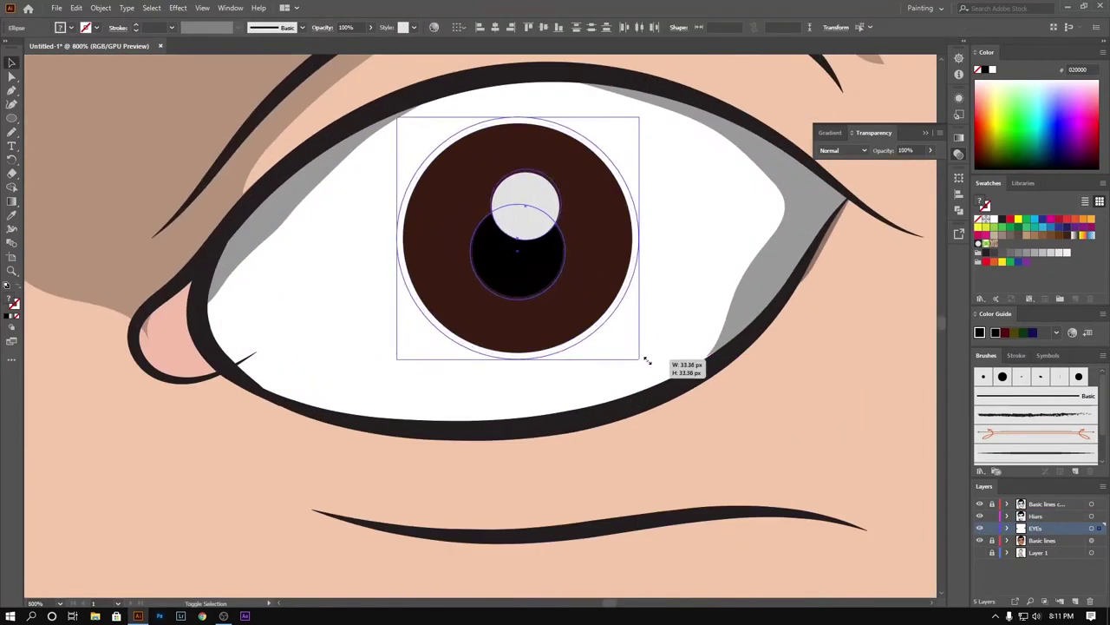
{"action": "scroll", "coordinate": [880, 384], "scroll_direction": "down", "scroll_amount": 5}
{"action": "scroll", "coordinate": [694, 309], "scroll_direction": "down", "scroll_amount": 3}
{"action": "left_click", "coordinate": [693, 310]}
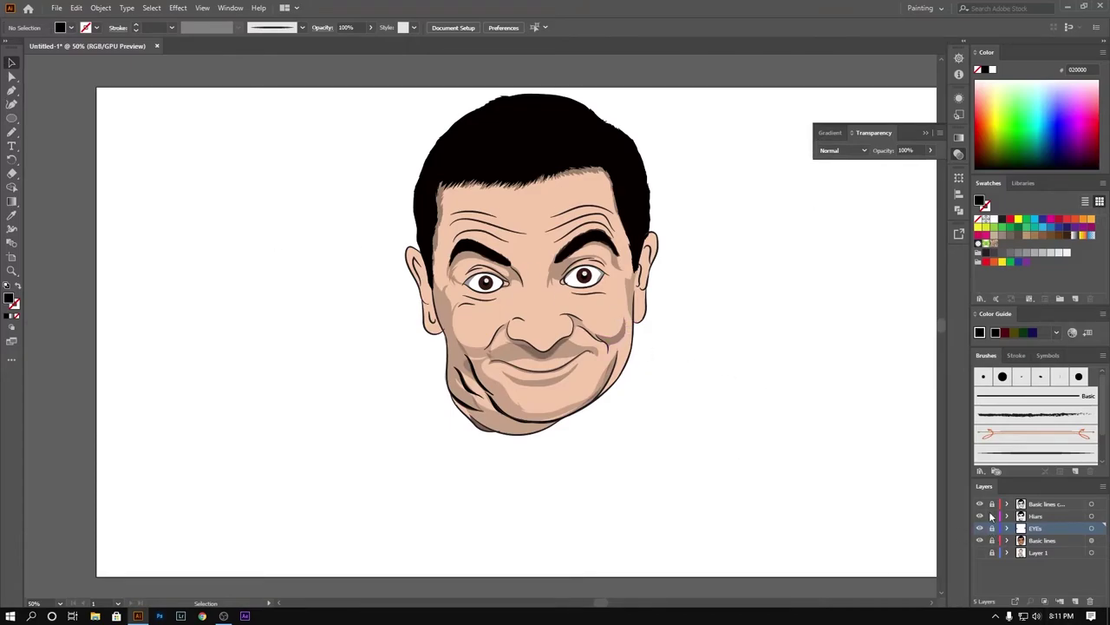
Step: Isolate the face group and open the skin fill colour, then cancel
{"action": "left_click", "coordinate": [538, 156]}
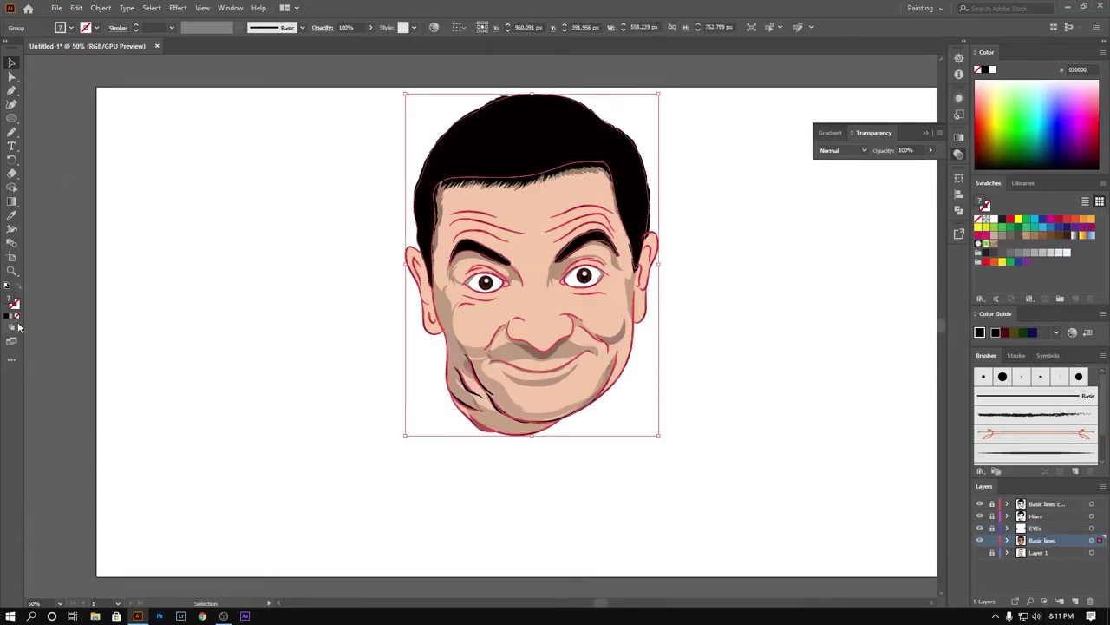
{"action": "left_click", "coordinate": [786, 409]}
{"action": "right_click", "coordinate": [595, 315]}
{"action": "left_click", "coordinate": [642, 325]}
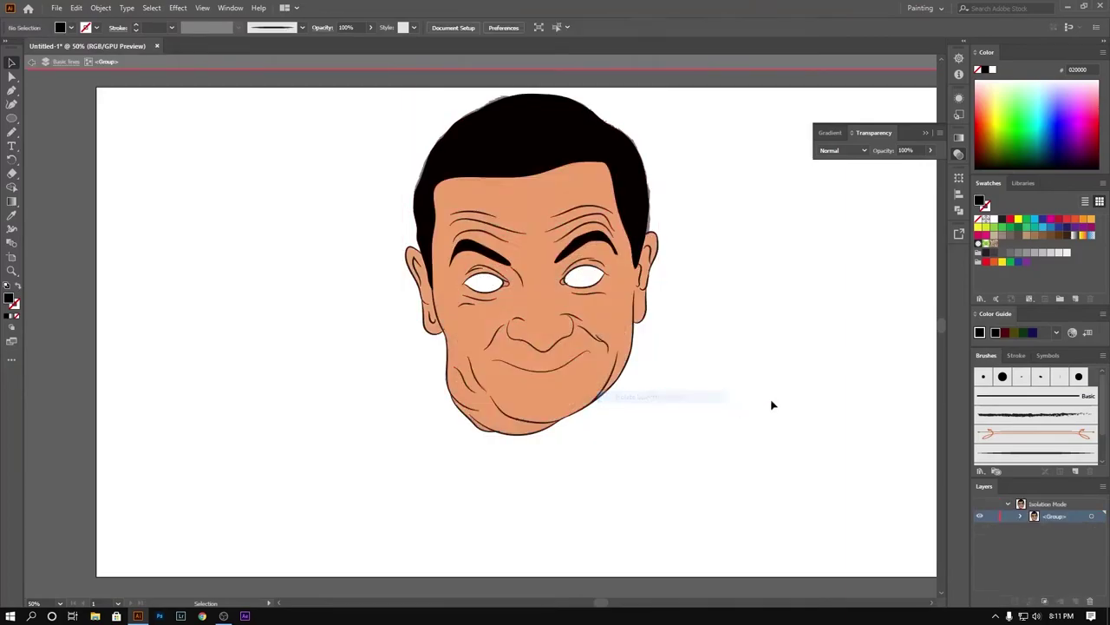
{"action": "double_click", "coordinate": [10, 299]}
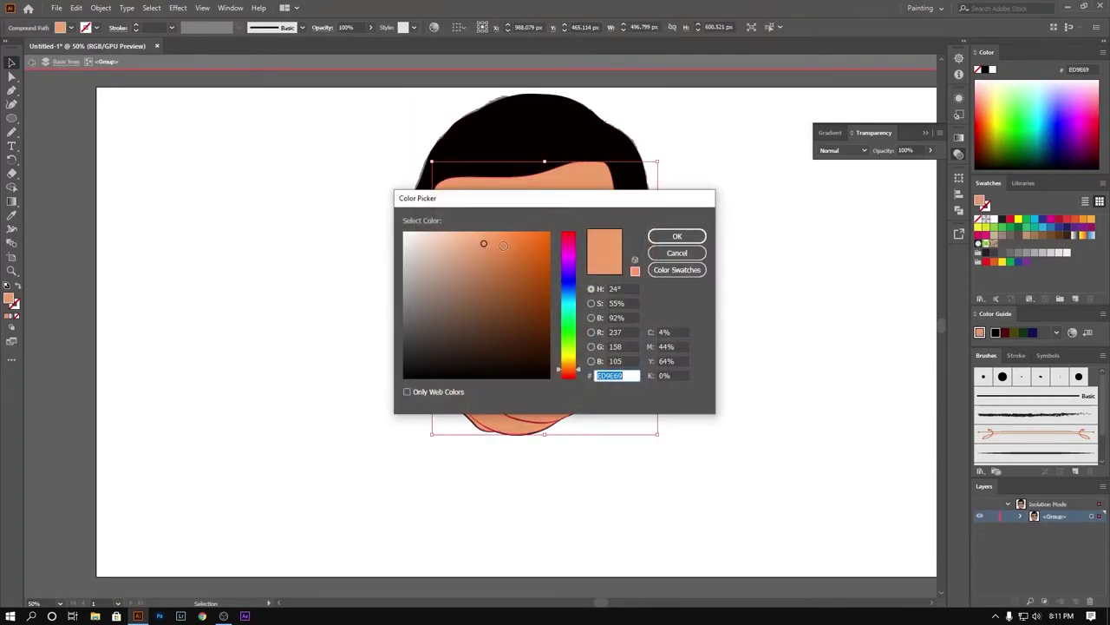
{"action": "left_click", "coordinate": [676, 252]}
Step: Exit isolation mode and restore the head group to full opacity
{"action": "key", "text": "Escape"}
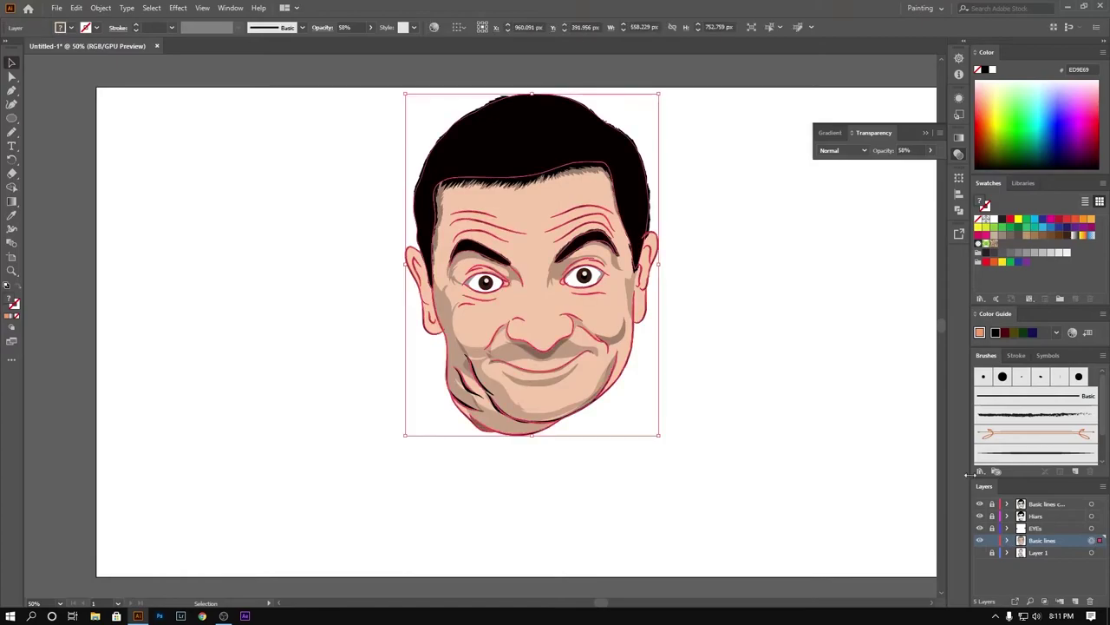
{"action": "left_click", "coordinate": [930, 150]}
{"action": "left_click_drag", "start_coordinate": [911, 165], "coordinate": [937, 165]}
{"action": "left_click", "coordinate": [815, 289]}
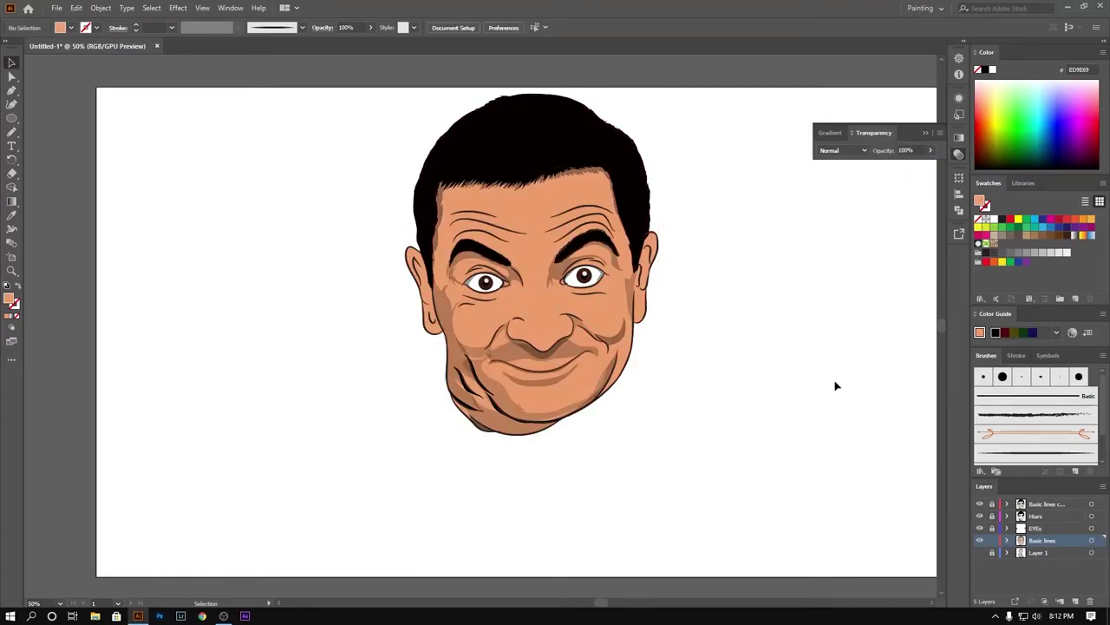
Step: Change the isolated skin shape's fill to the paler peach F2AC7C, then exit isolation
{"action": "left_click", "coordinate": [608, 322]}
{"action": "double_click", "coordinate": [622, 318]}
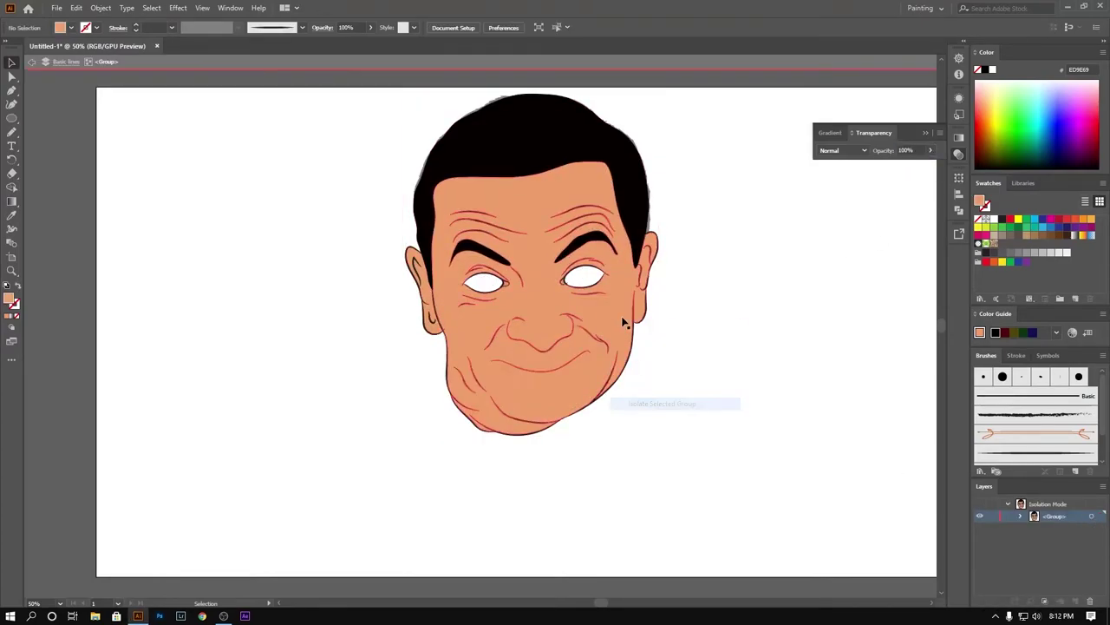
{"action": "left_click", "coordinate": [622, 318]}
{"action": "double_click", "coordinate": [10, 300]}
{"action": "left_click_drag", "start_coordinate": [482, 243], "coordinate": [475, 238]}
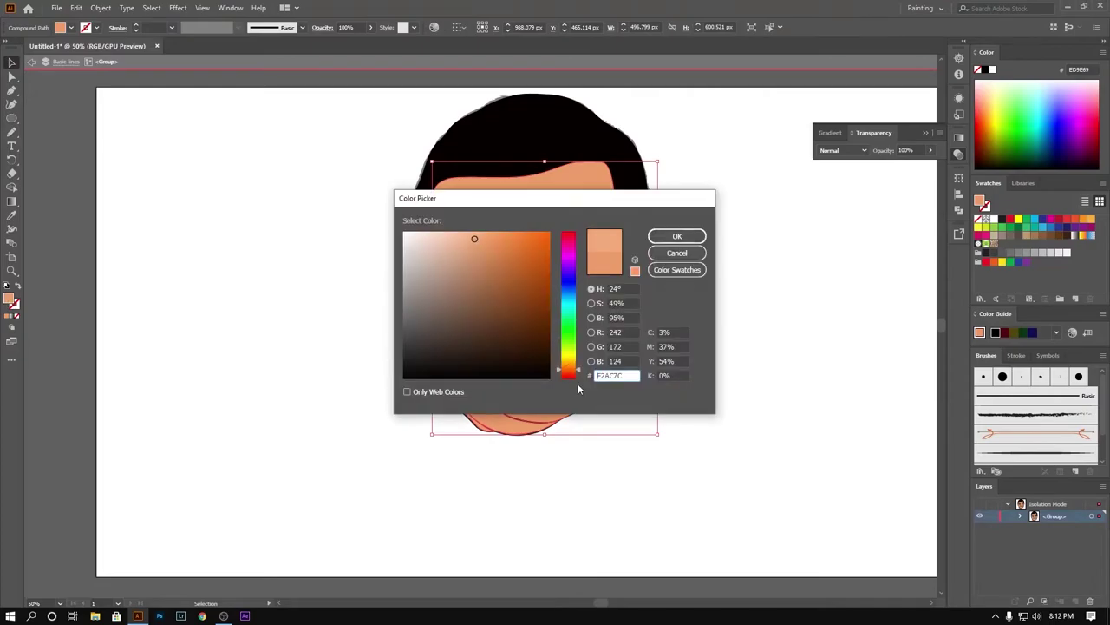
{"action": "left_click", "coordinate": [676, 236]}
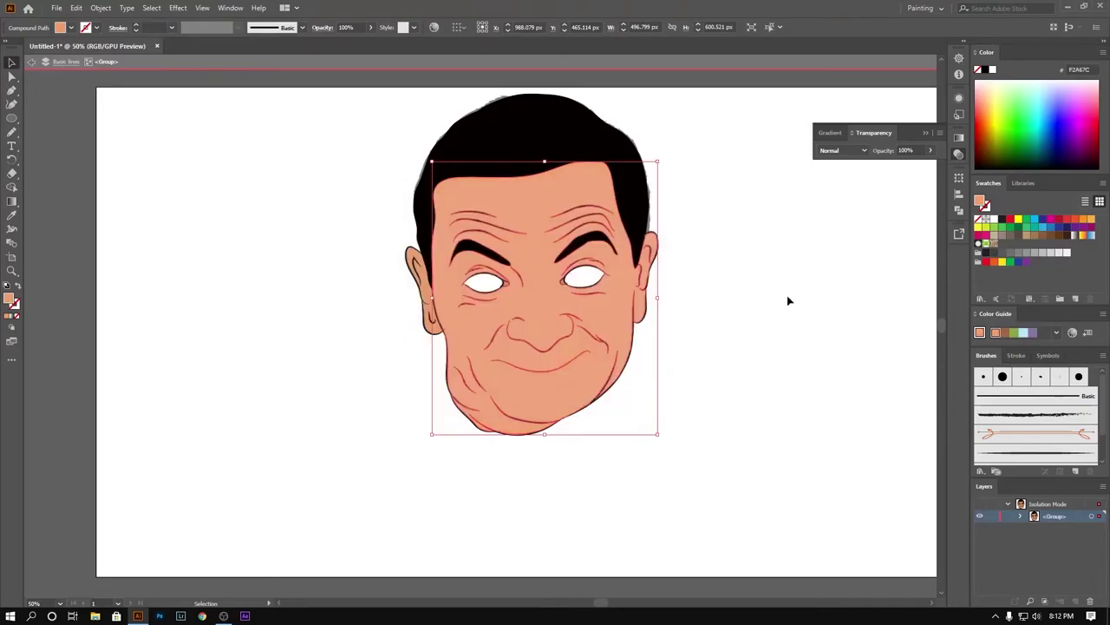
{"action": "left_click", "coordinate": [787, 295]}
{"action": "double_click", "coordinate": [206, 303]}
{"action": "scroll", "coordinate": [651, 295], "scroll_direction": "up", "scroll_amount": 5}
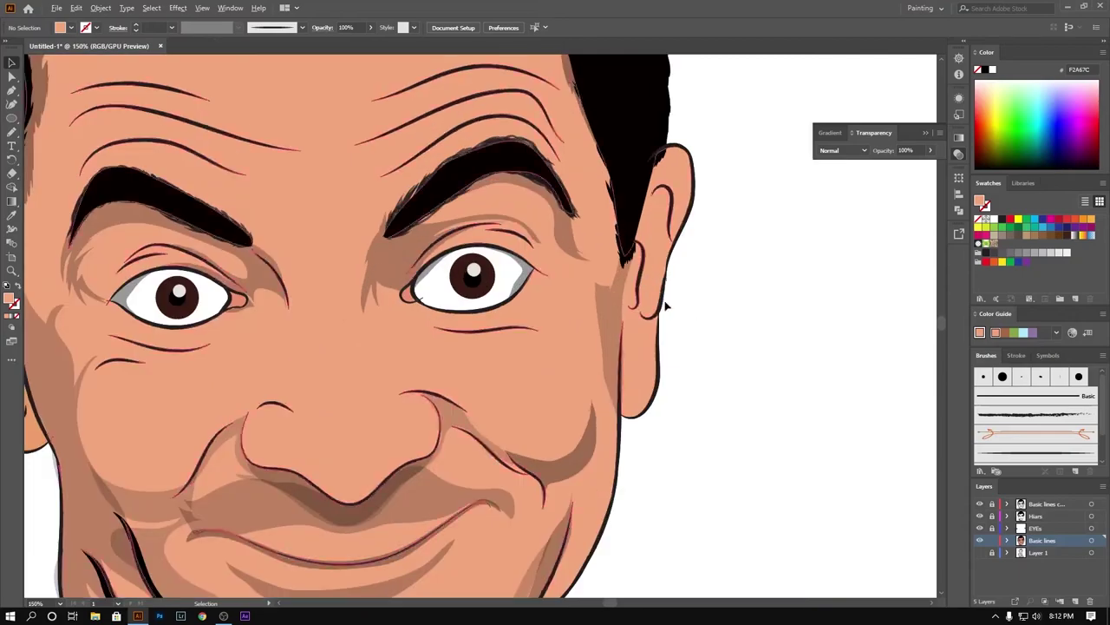
{"action": "scroll", "coordinate": [737, 373], "scroll_direction": "down", "scroll_amount": 6}
{"action": "scroll", "coordinate": [616, 326], "scroll_direction": "up", "scroll_amount": 4}
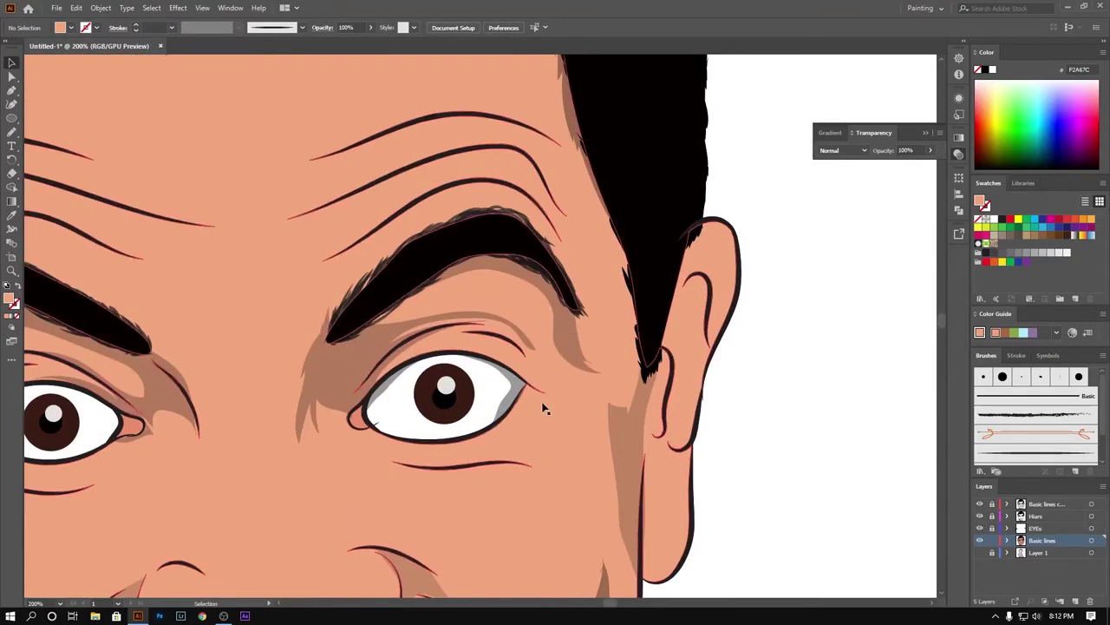
Step: Pencil-trace along the top and outer edge of the right ear, then add a new layer
{"action": "key", "text": "n"}
{"action": "left_click_drag", "start_coordinate": [666, 279], "coordinate": [737, 298]}
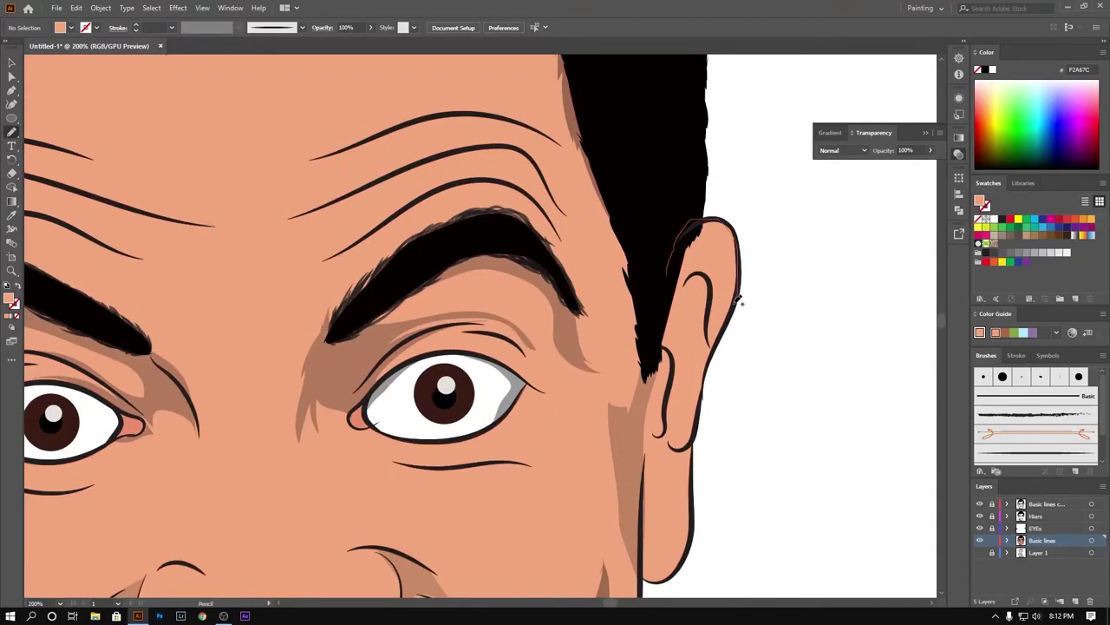
{"action": "left_click_drag", "start_coordinate": [670, 269], "coordinate": [668, 276]}
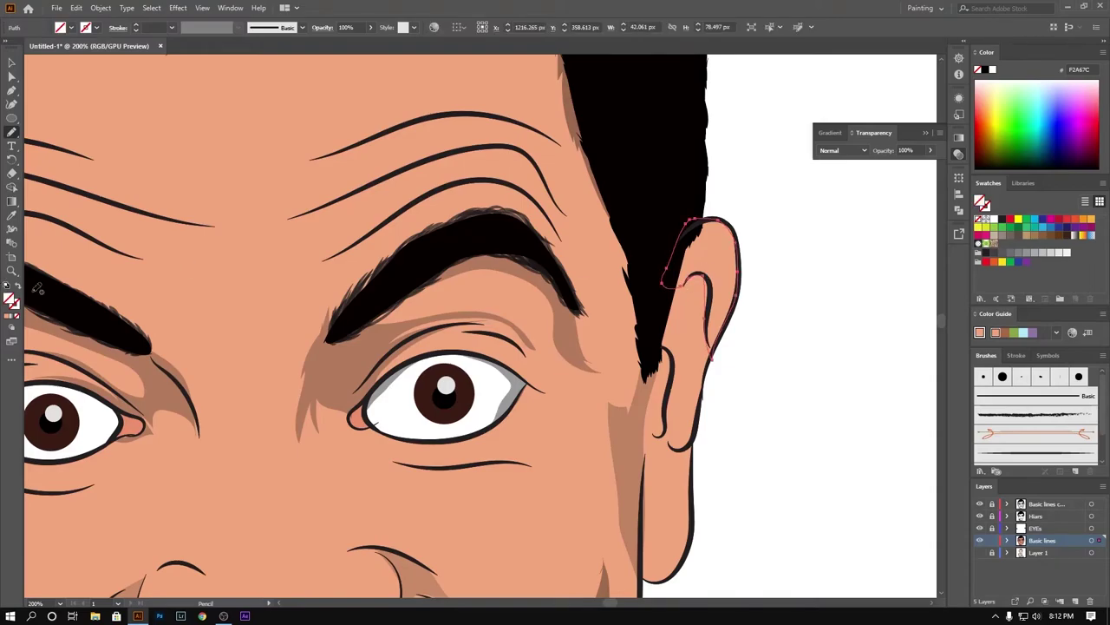
{"action": "left_click", "coordinate": [1075, 601]}
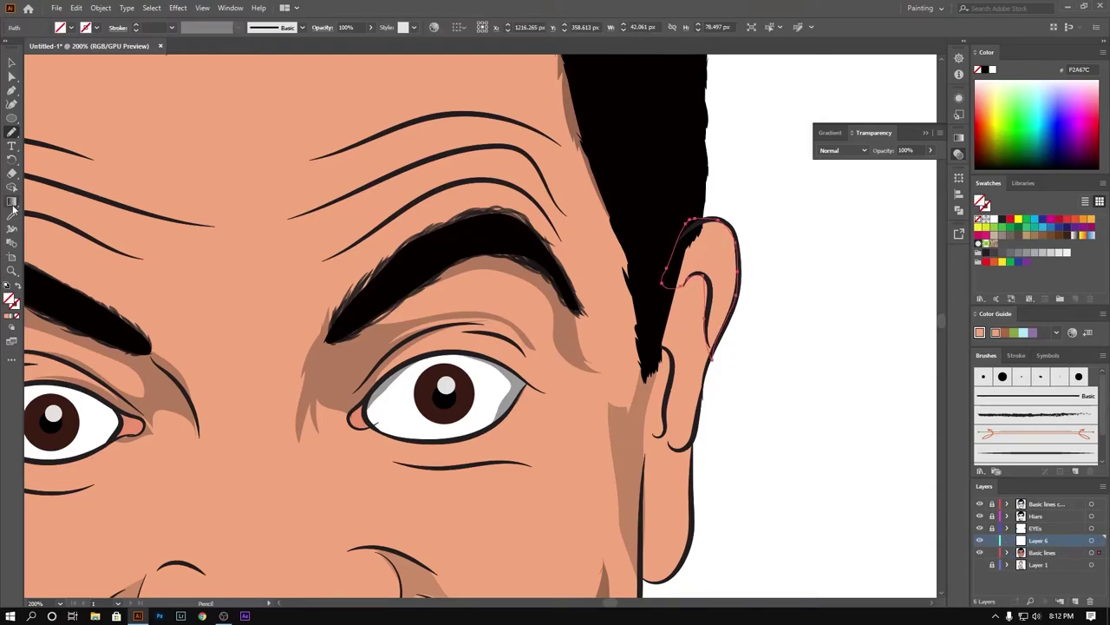
Step: Set the fill colour to black (000000) and deselect the ear path
{"action": "double_click", "coordinate": [10, 301]}
{"action": "type", "text": "ffffff"}
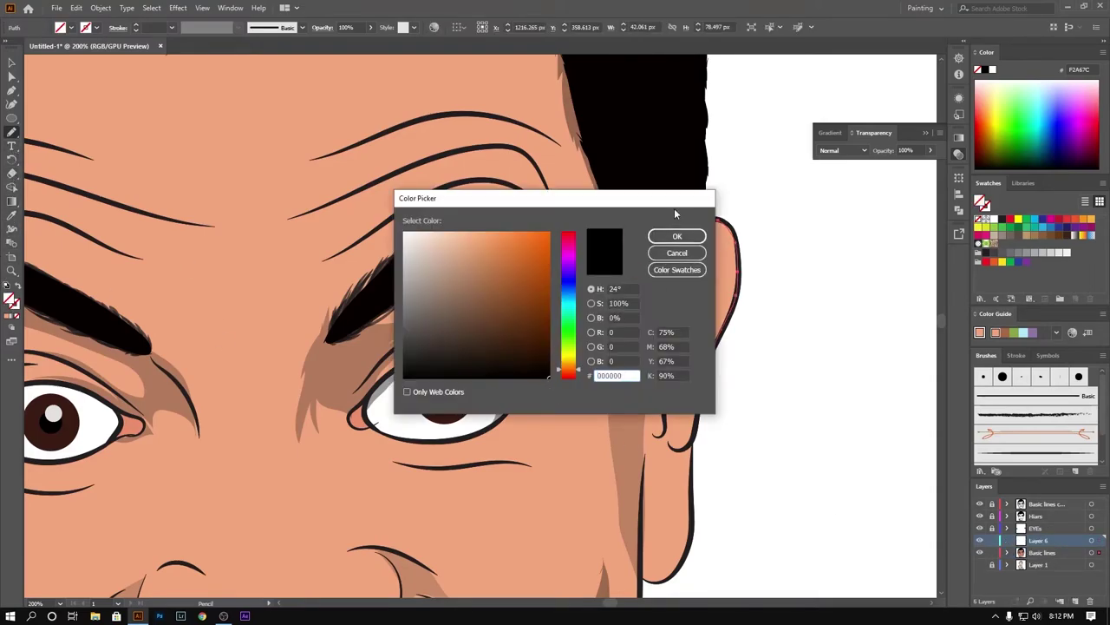
{"action": "left_click", "coordinate": [674, 235]}
{"action": "double_click", "coordinate": [10, 301]}
{"action": "type", "text": "000000"}
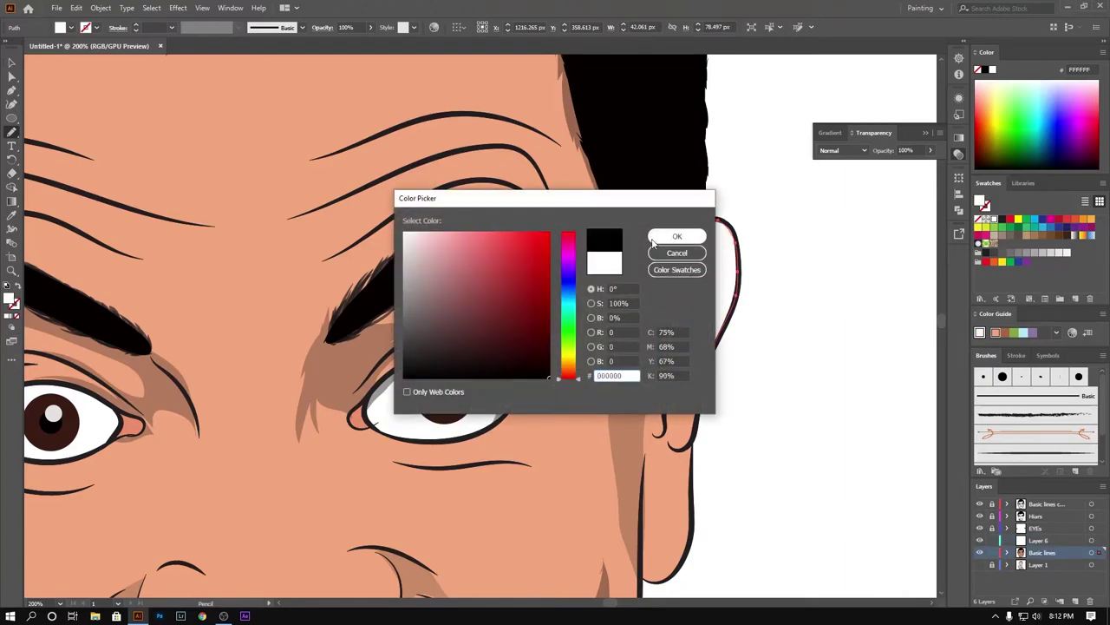
{"action": "key", "text": "Return"}
{"action": "key", "text": "v"}
{"action": "left_click", "coordinate": [886, 452]}
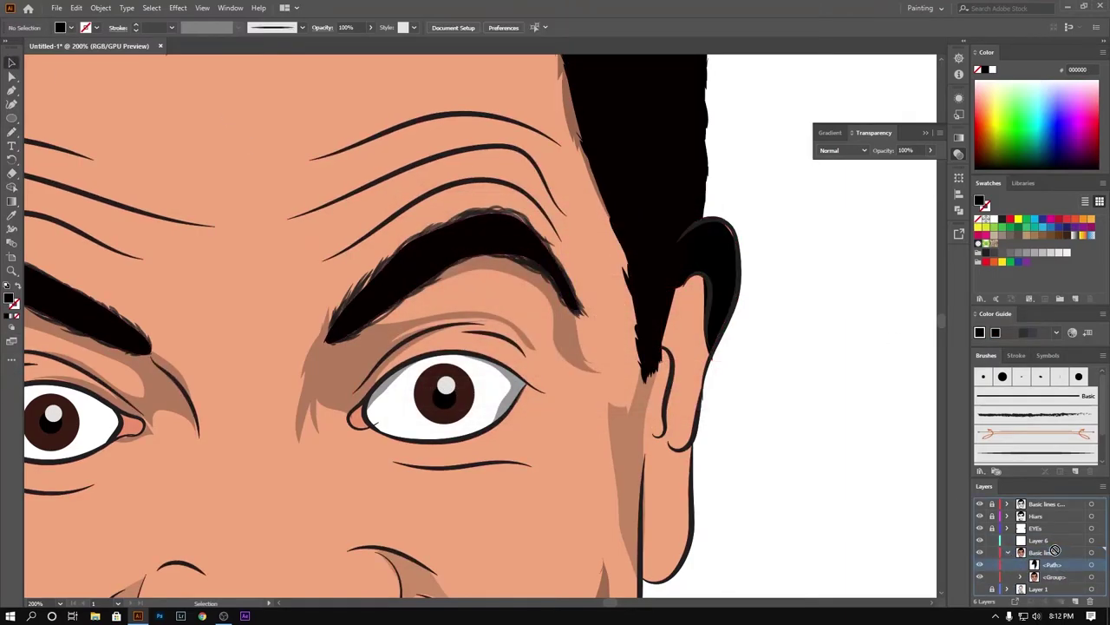
Step: Zoom in and pencil-draw the right ear's inner-ear and earlobe crease shapes
{"action": "left_click_drag", "start_coordinate": [736, 436], "coordinate": [754, 368]}
{"action": "key", "text": "n"}
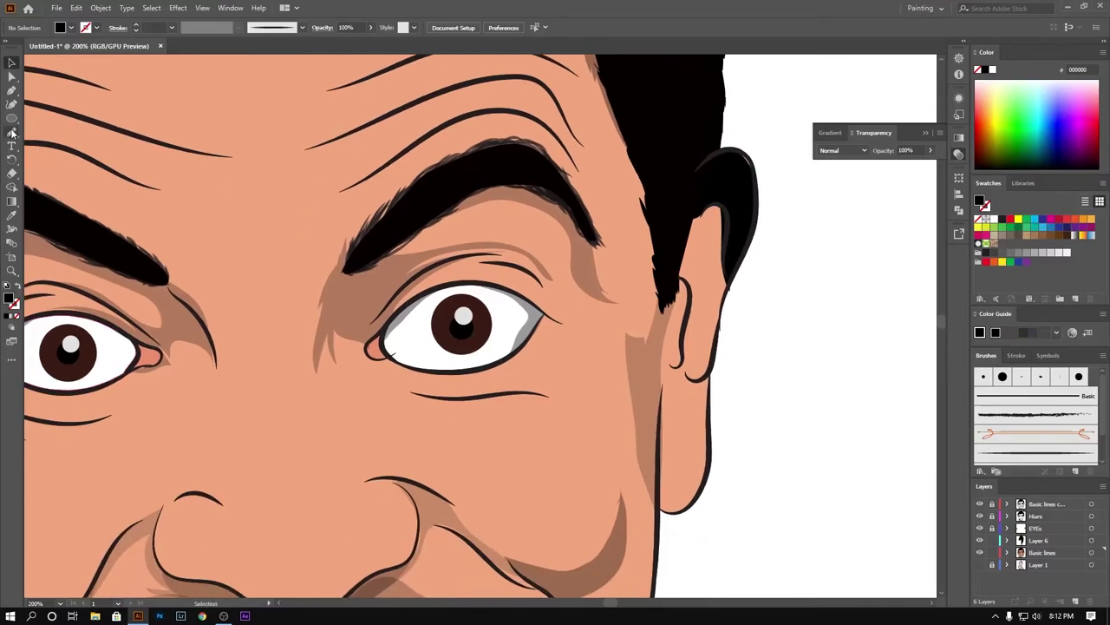
{"action": "key", "text": "ctrl+plus"}
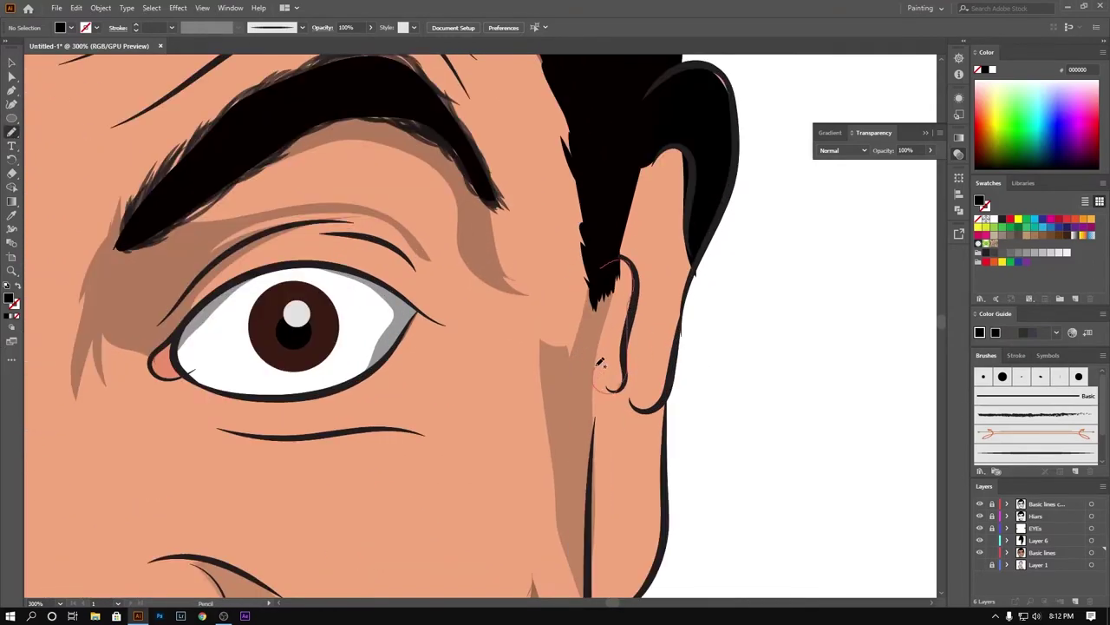
{"action": "left_click_drag", "start_coordinate": [630, 365], "coordinate": [612, 260]}
{"action": "left_click_drag", "start_coordinate": [593, 348], "coordinate": [497, 310]}
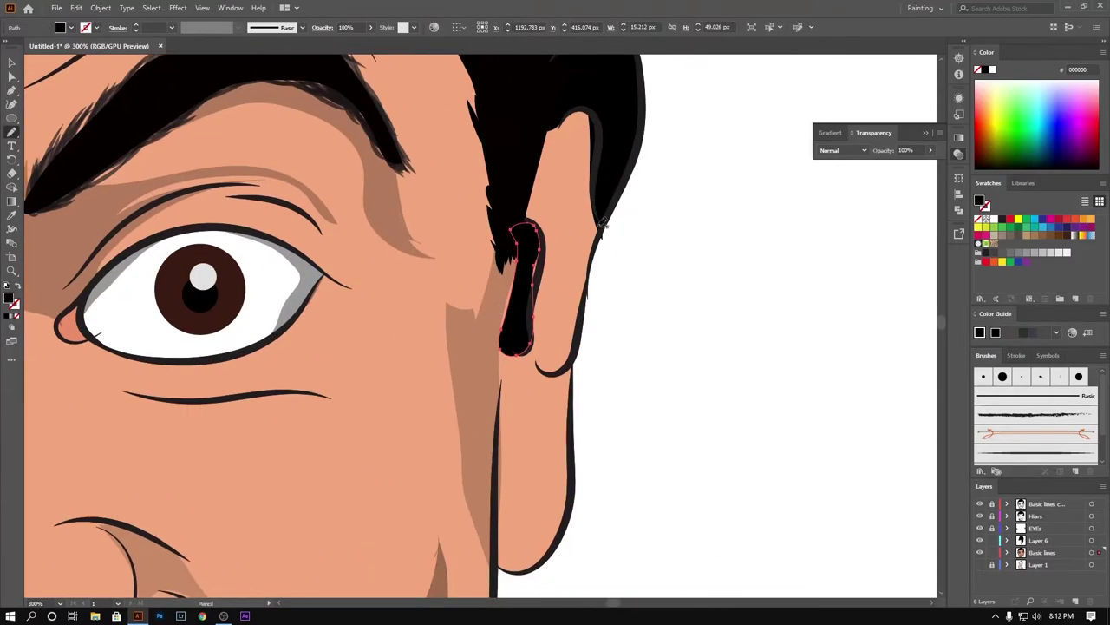
{"action": "mouse_move", "coordinate": [584, 323]}
{"action": "left_mouse_down"}
{"action": "mouse_move", "coordinate": [522, 367]}
{"action": "mouse_move", "coordinate": [583, 317]}
{"action": "left_mouse_up"}
{"action": "left_click_drag", "start_coordinate": [378, 375], "coordinate": [465, 220]}
Step: Draw a short crease on the right earlobe, undoing an unwanted edge stroke
{"action": "left_click_drag", "start_coordinate": [662, 303], "coordinate": [631, 402]}
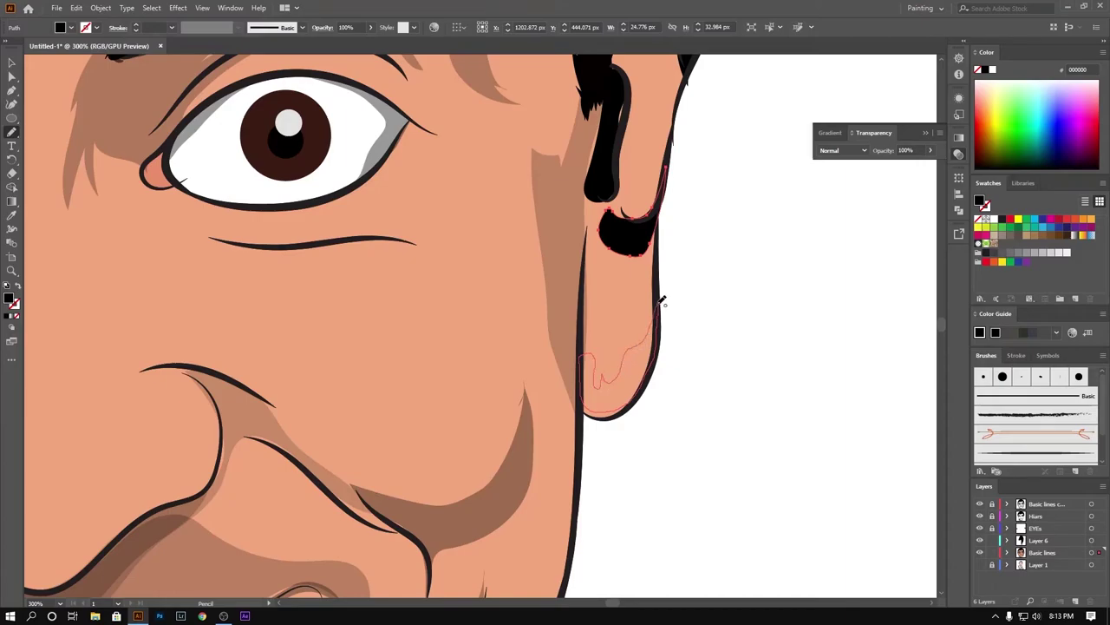
{"action": "mouse_move", "coordinate": [662, 299]}
{"action": "left_mouse_down"}
{"action": "mouse_move", "coordinate": [626, 381]}
{"action": "mouse_move", "coordinate": [617, 347]}
{"action": "left_mouse_up"}
{"action": "key", "text": "ctrl+z"}
{"action": "mouse_move", "coordinate": [643, 287]}
{"action": "left_mouse_down"}
{"action": "mouse_move", "coordinate": [617, 357]}
{"action": "mouse_move", "coordinate": [656, 274]}
{"action": "left_mouse_up"}
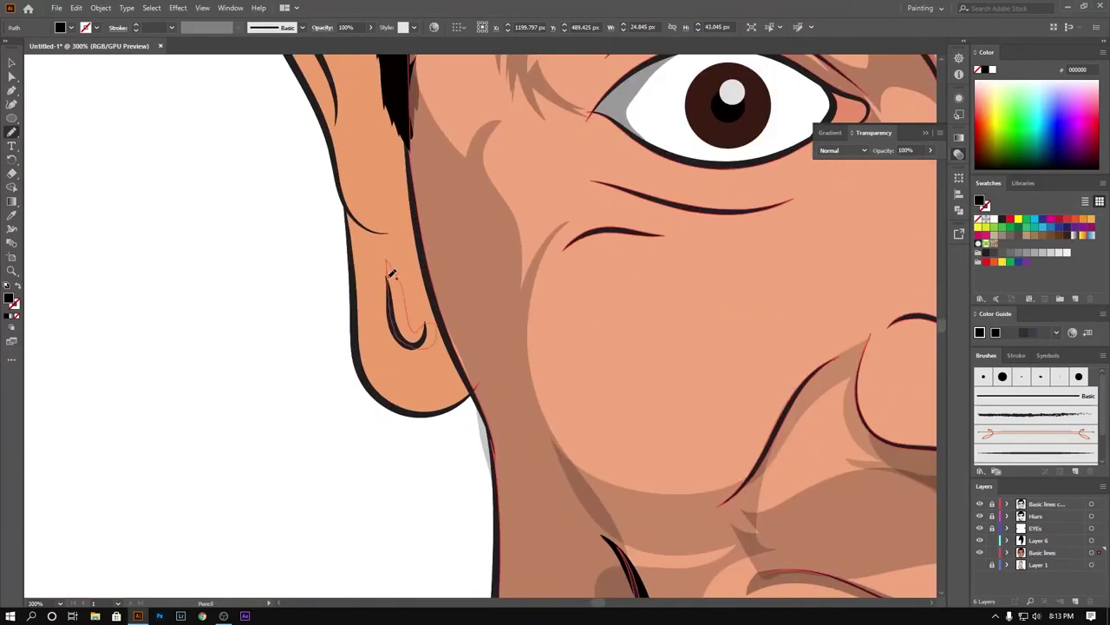
{"action": "scroll", "coordinate": [347, 260], "scroll_direction": "up", "scroll_amount": 3}
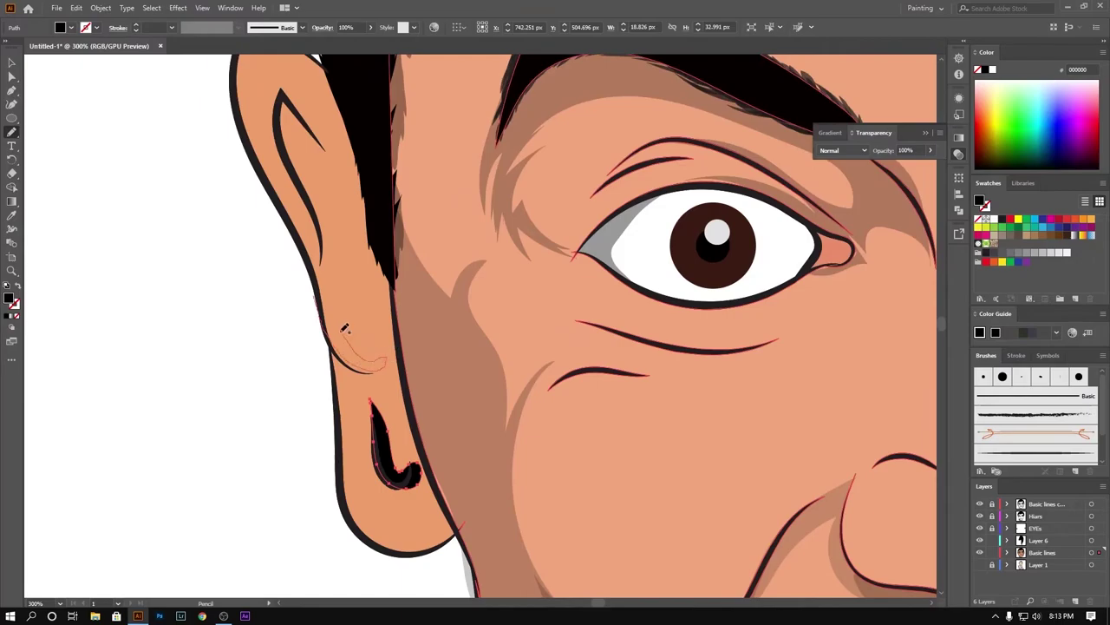
Step: Draw the left ear's earlobe crease and black-filled inner-ear shape
{"action": "left_click_drag", "start_coordinate": [344, 327], "coordinate": [321, 295]}
{"action": "scroll", "coordinate": [292, 312], "scroll_direction": "up", "scroll_amount": 2}
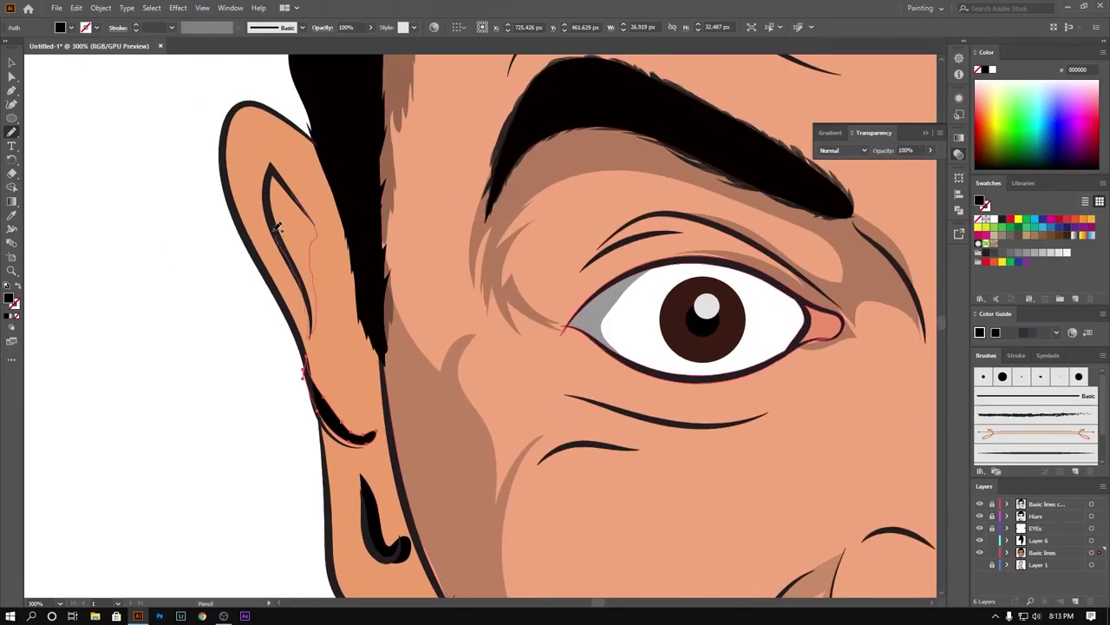
{"action": "left_click_drag", "start_coordinate": [288, 178], "coordinate": [270, 166]}
{"action": "key", "text": "shift+x"}
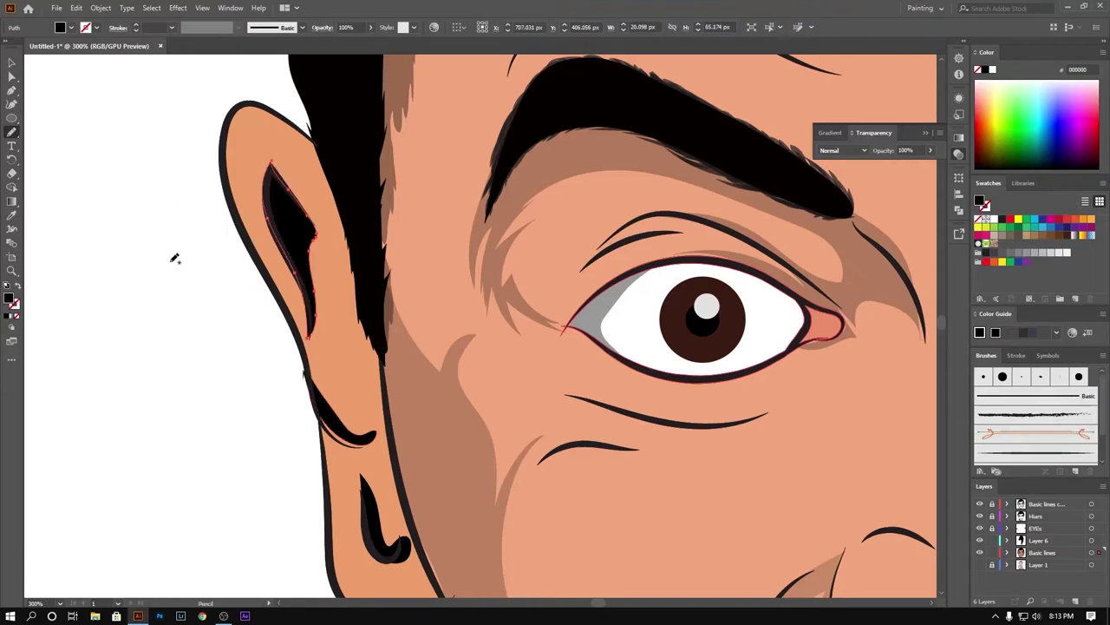
{"action": "scroll", "coordinate": [174, 255], "scroll_direction": "down", "scroll_amount": 1}
Step: Deselect the inner-ear shape and zoom out to view the whole head
{"action": "key", "text": "v"}
{"action": "left_click", "coordinate": [213, 318]}
{"action": "key", "text": "ctrl+1"}
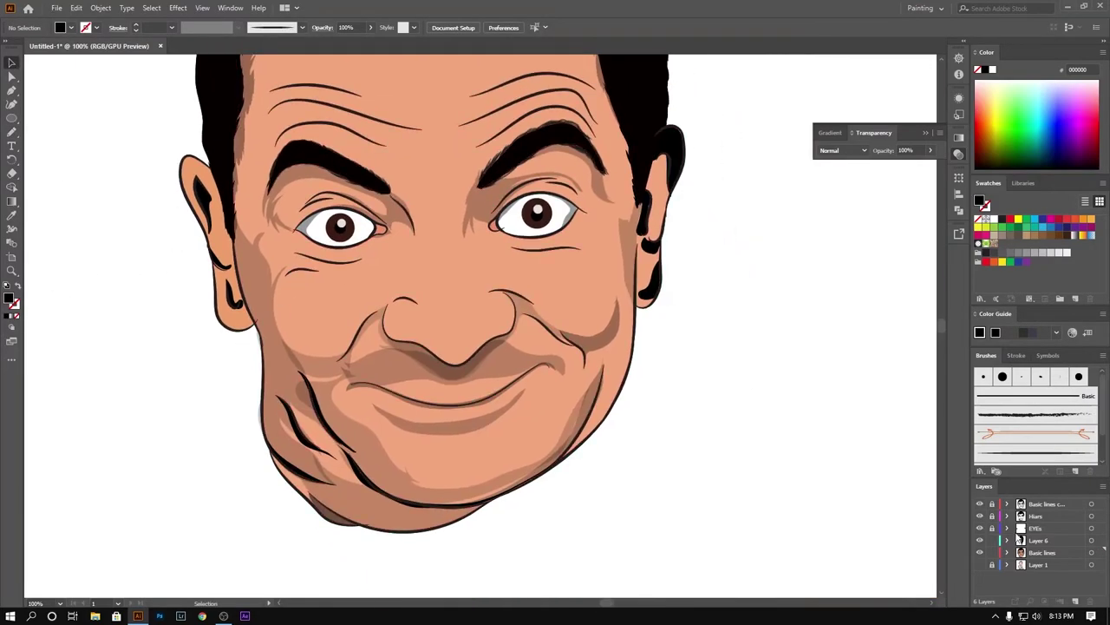
{"action": "key", "text": "ctrl+z"}
{"action": "scroll", "coordinate": [327, 461], "scroll_direction": "down", "scroll_amount": 3}
{"action": "scroll", "coordinate": [327, 461], "scroll_direction": "up", "scroll_amount": 2}
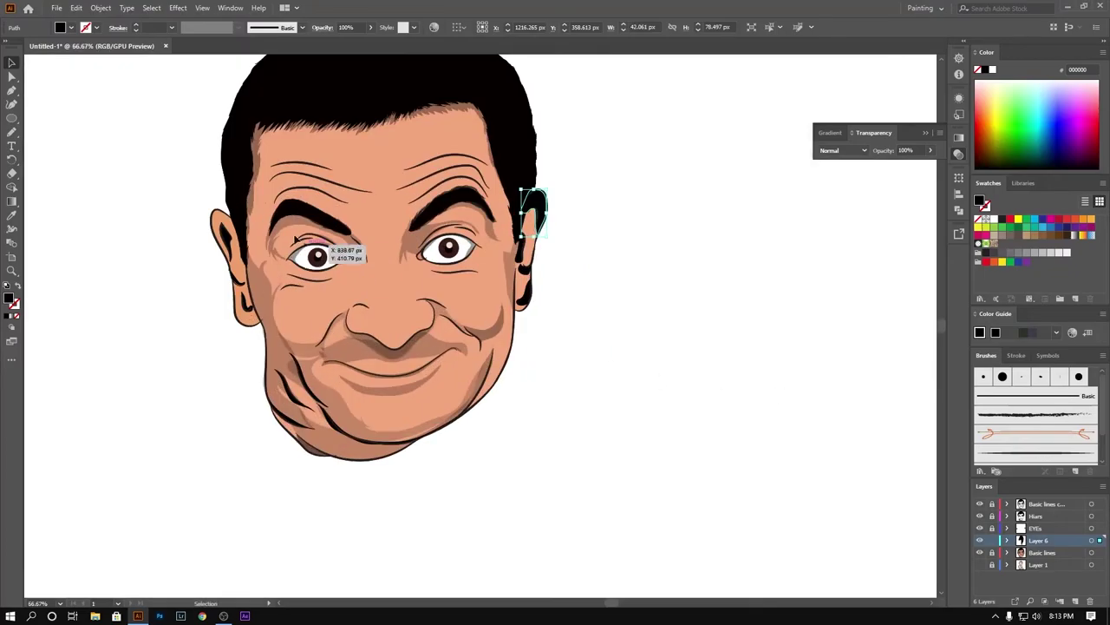
{"action": "left_click", "coordinate": [670, 316]}
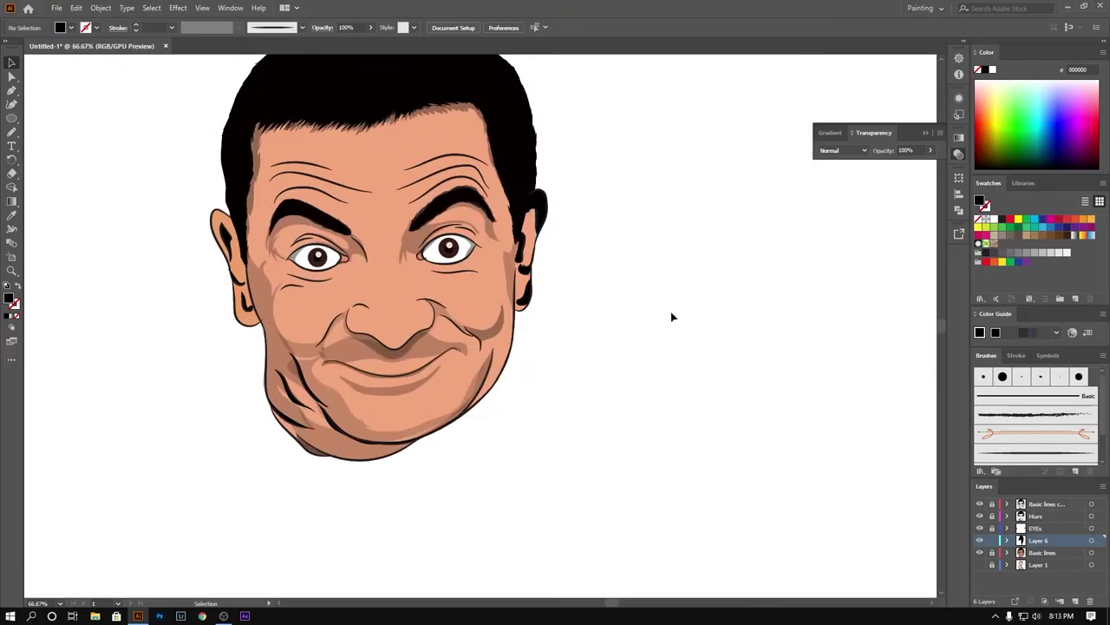
Step: Expand Layer 6 and Basic lines in the Layers panel to locate the ear paths
{"action": "left_click", "coordinate": [1007, 539]}
{"action": "left_click", "coordinate": [1053, 560]}
{"action": "scroll", "coordinate": [1053, 559], "scroll_direction": "up", "scroll_amount": 3}
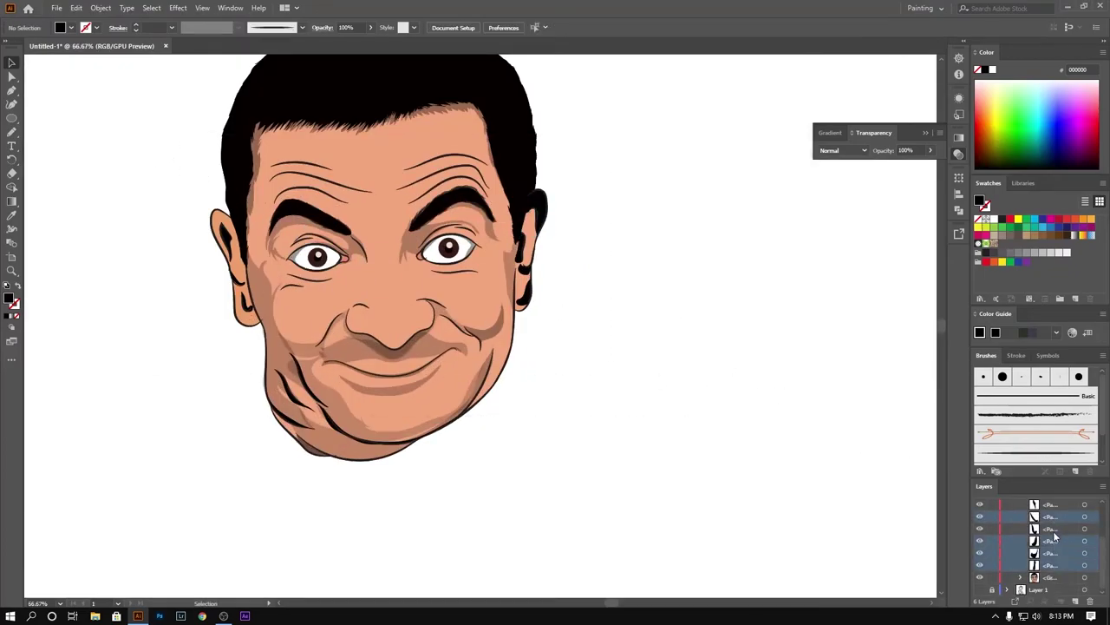
{"action": "left_click", "coordinate": [1007, 539]}
{"action": "left_click", "coordinate": [1008, 552]}
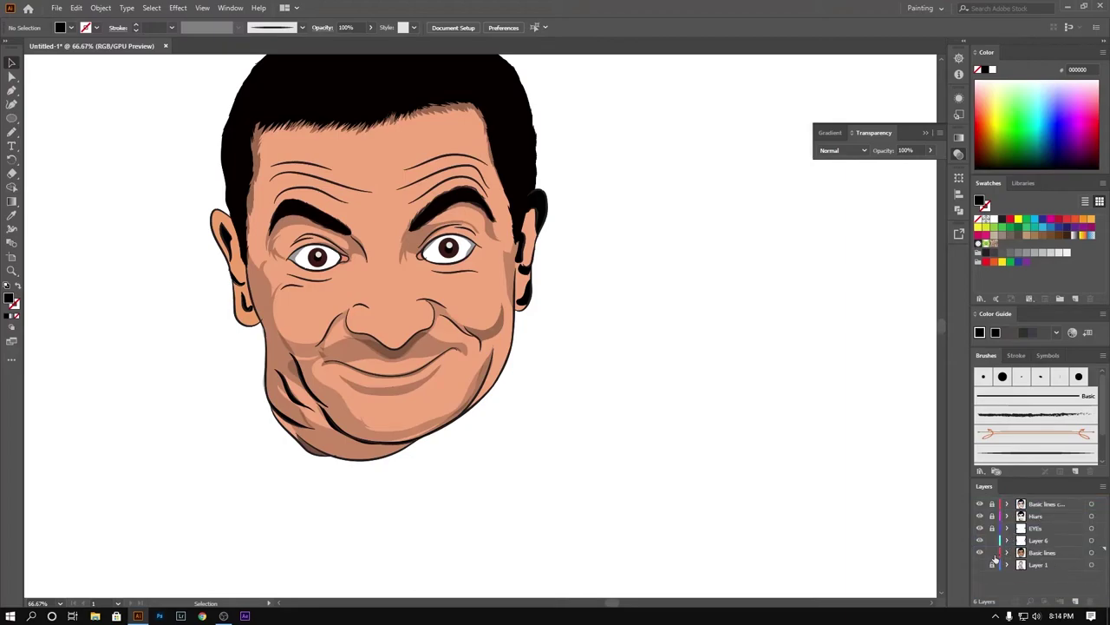
Step: Marquee-select the ear shapes on both ears and lower their opacity to 27%
{"action": "left_click_drag", "start_coordinate": [105, 119], "coordinate": [742, 493]}
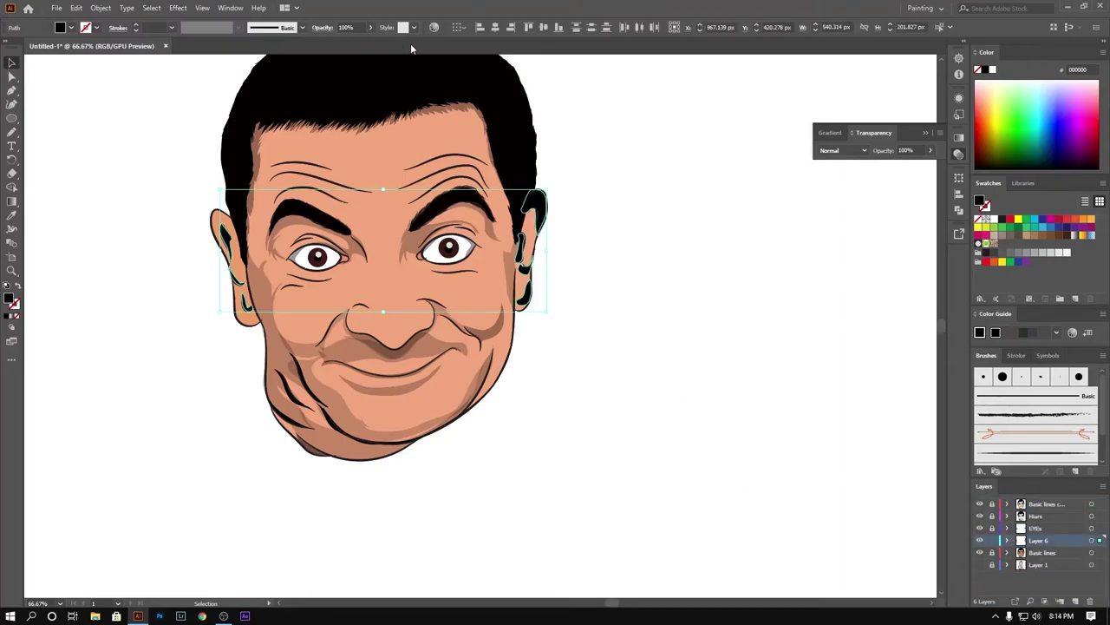
{"action": "left_click", "coordinate": [371, 27]}
{"action": "left_click_drag", "start_coordinate": [373, 42], "coordinate": [343, 42]}
{"action": "left_click", "coordinate": [143, 141]}
{"action": "left_click", "coordinate": [444, 320]}
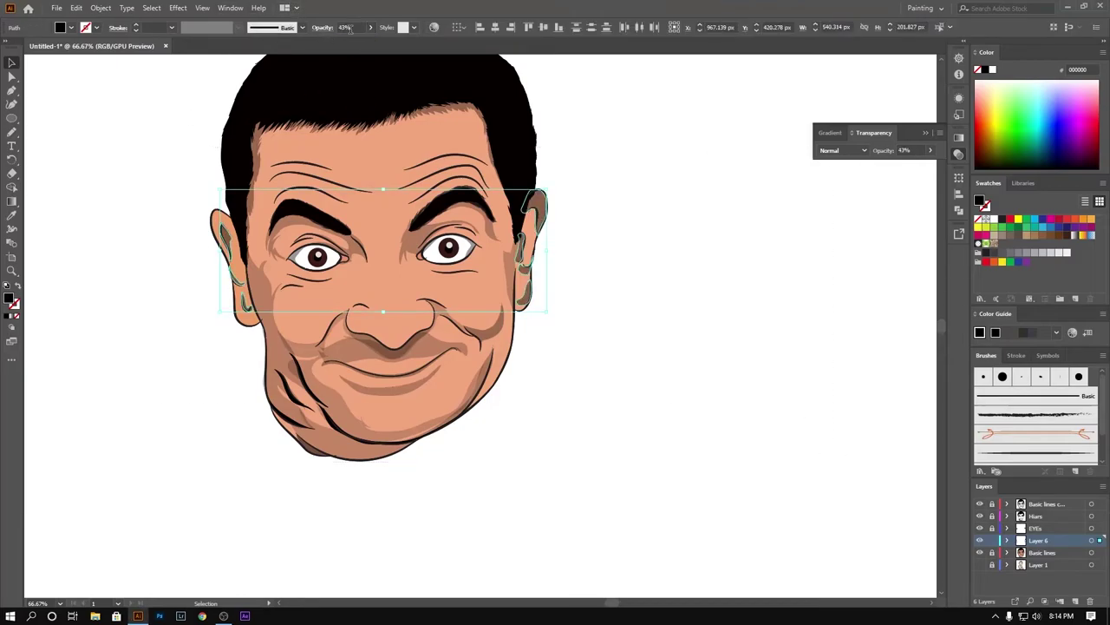
{"action": "left_click", "coordinate": [82, 58]}
Step: Target the Basic lines outlines, deselect, and review the finished face
{"action": "scroll", "coordinate": [364, 448], "scroll_direction": "down", "scroll_amount": 3}
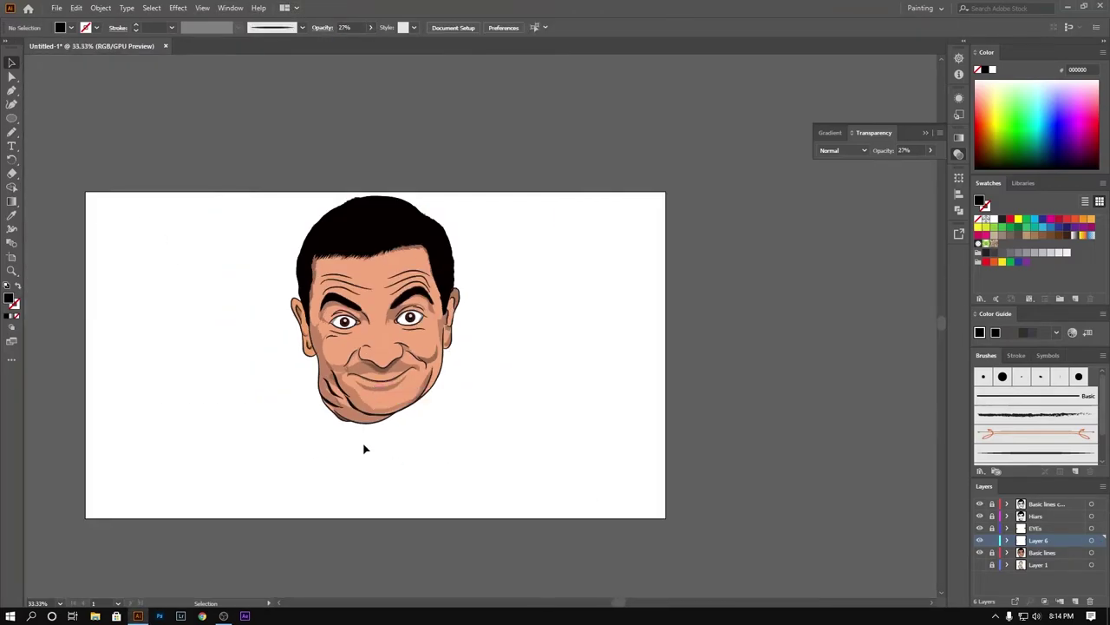
{"action": "scroll", "coordinate": [325, 397], "scroll_direction": "up", "scroll_amount": 6}
{"action": "scroll", "coordinate": [223, 298], "scroll_direction": "up", "scroll_amount": 3}
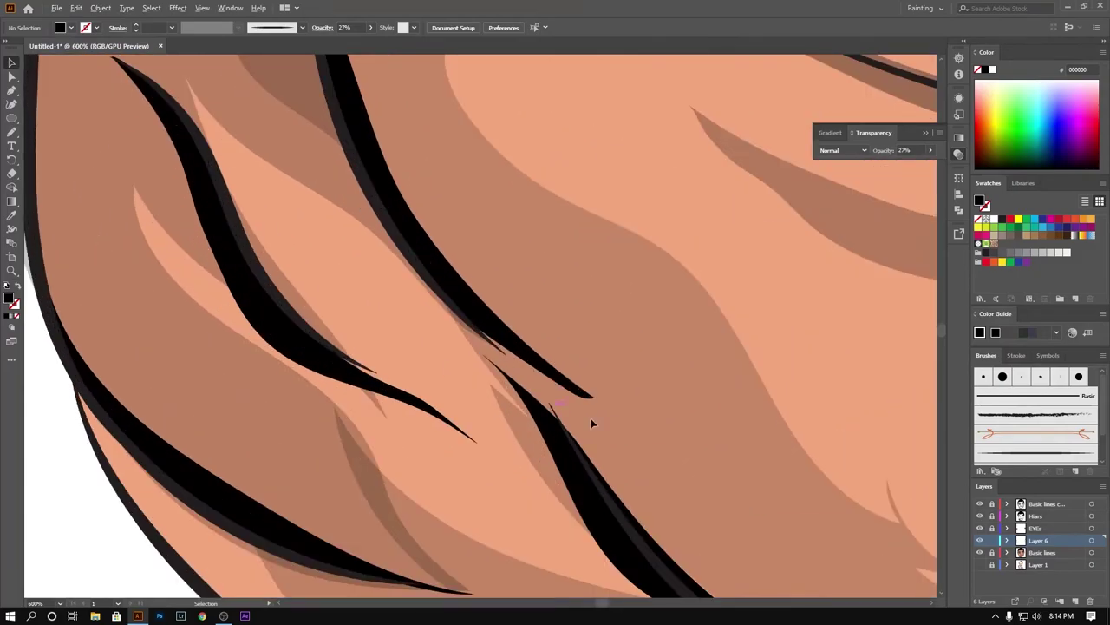
{"action": "scroll", "coordinate": [590, 422], "scroll_direction": "down", "scroll_amount": 4}
{"action": "scroll", "coordinate": [425, 431], "scroll_direction": "up", "scroll_amount": 1}
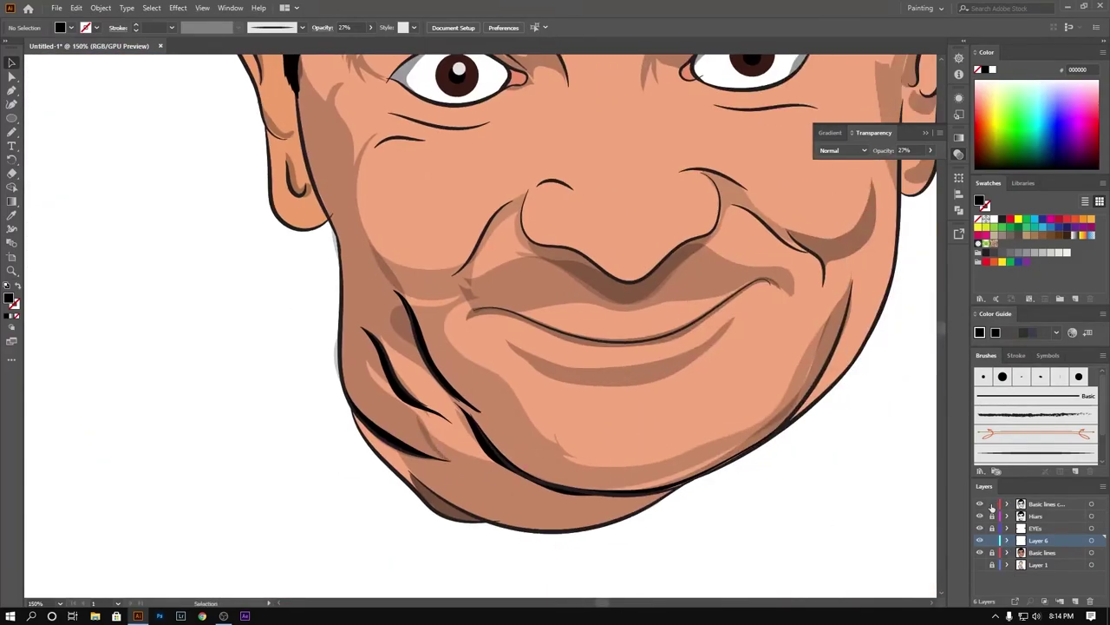
{"action": "left_click", "coordinate": [1092, 504]}
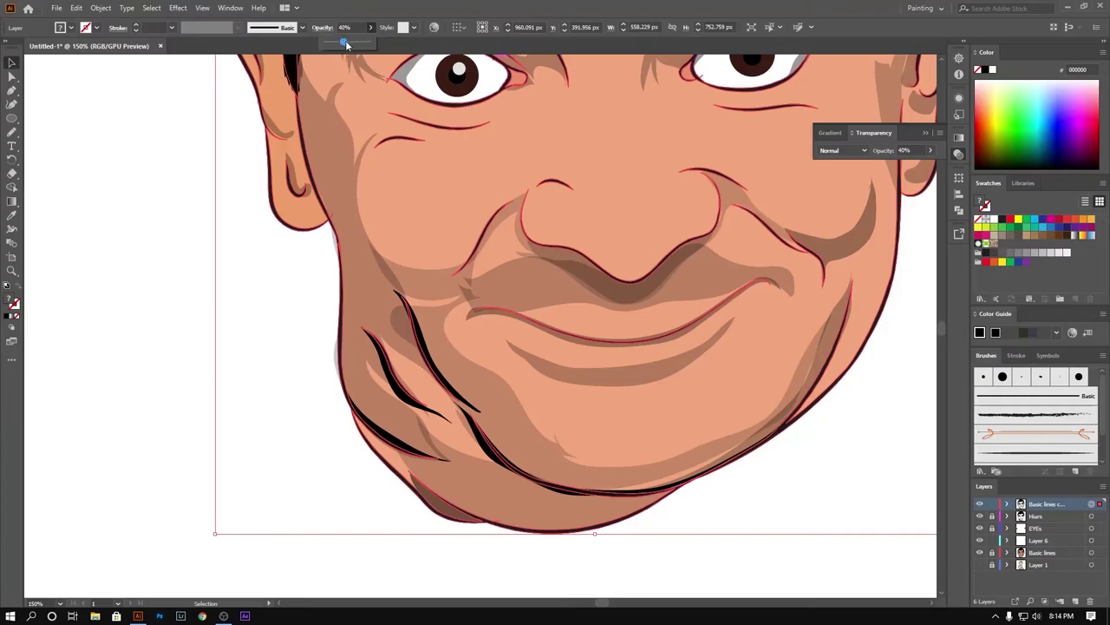
{"action": "left_click", "coordinate": [154, 194]}
{"action": "scroll", "coordinate": [154, 194], "scroll_direction": "down", "scroll_amount": 3}
{"action": "scroll", "coordinate": [176, 243], "scroll_direction": "up", "scroll_amount": 3}
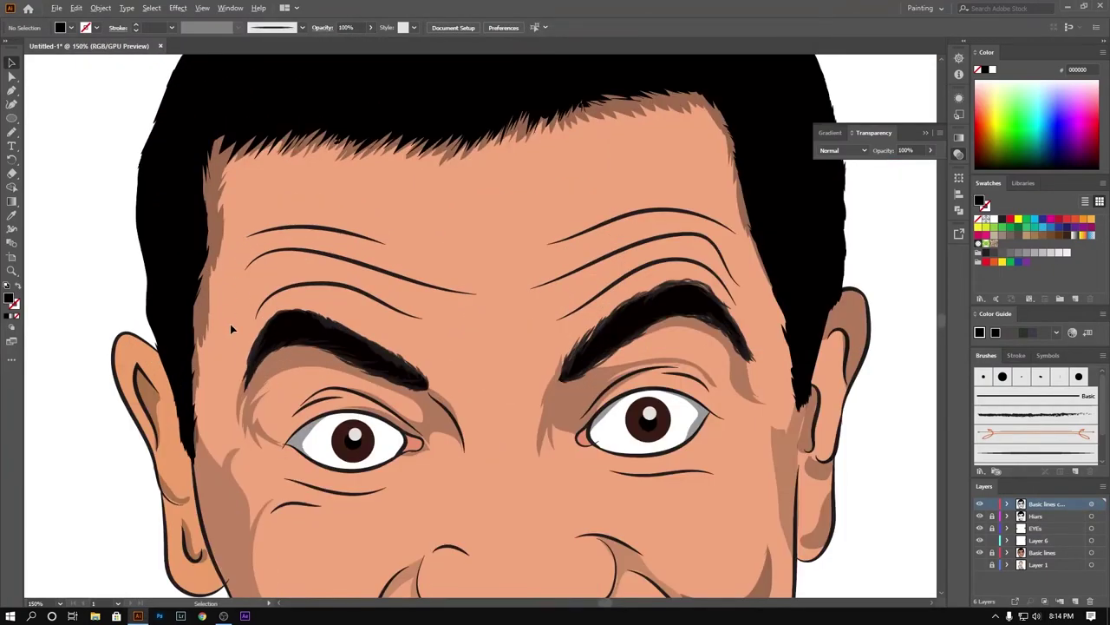
{"action": "scroll", "coordinate": [389, 375], "scroll_direction": "down", "scroll_amount": 4}
{"action": "scroll", "coordinate": [503, 411], "scroll_direction": "up", "scroll_amount": 4}
{"action": "scroll", "coordinate": [504, 411], "scroll_direction": "down", "scroll_amount": 3}
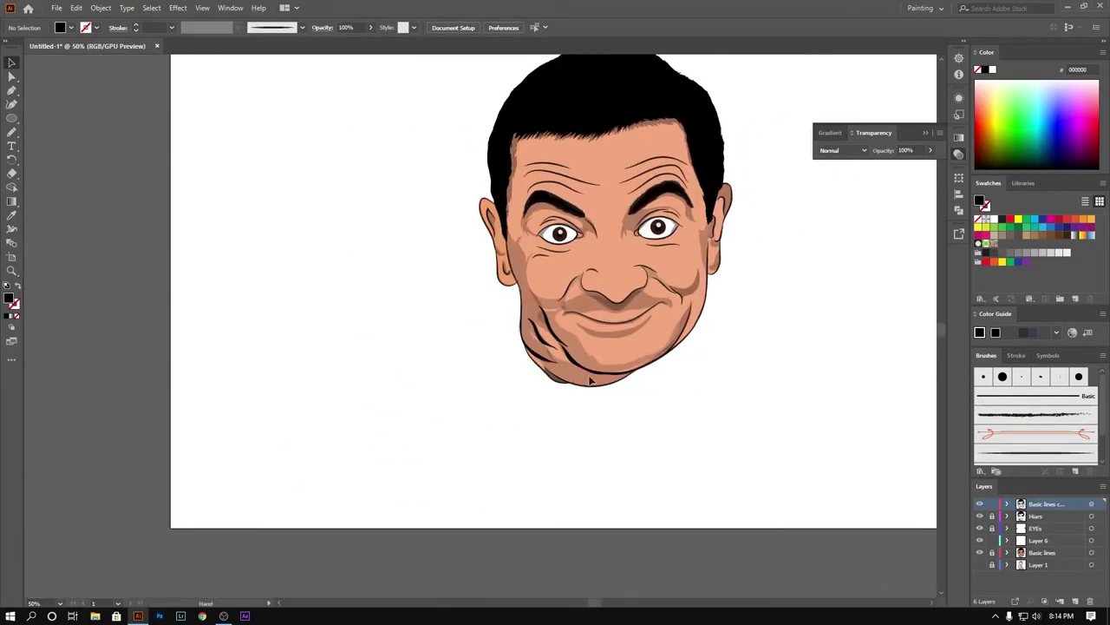
Step: Inspect a cheek crease path inside the face group, then leave the group
{"action": "left_click", "coordinate": [573, 362]}
{"action": "double_click", "coordinate": [566, 354]}
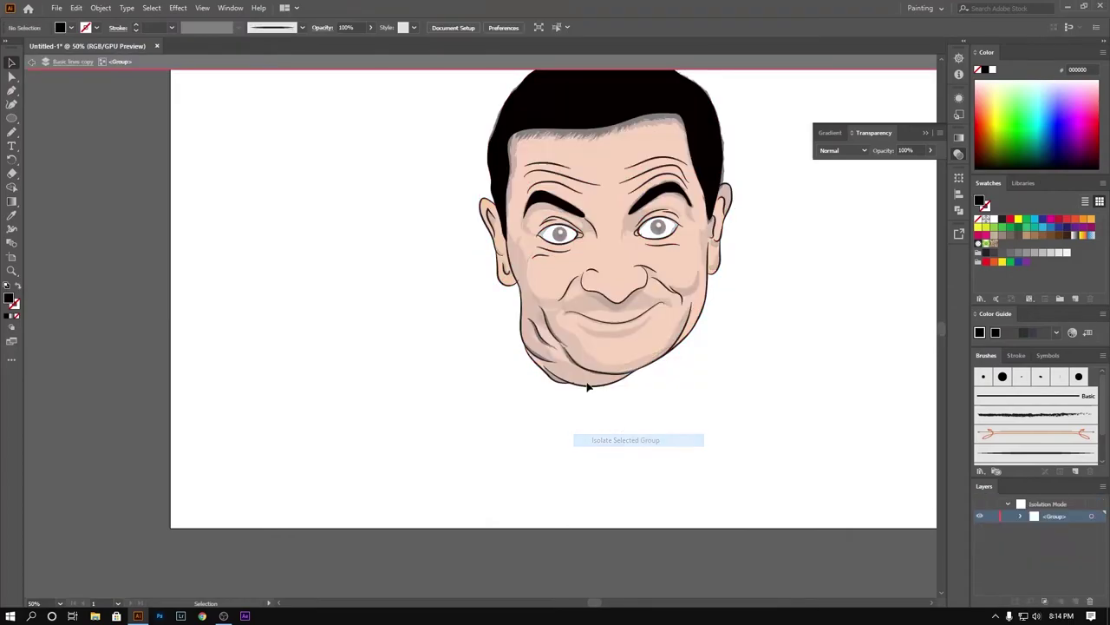
{"action": "scroll", "coordinate": [560, 323], "scroll_direction": "up", "scroll_amount": 2}
{"action": "left_click", "coordinate": [554, 337]}
{"action": "scroll", "coordinate": [553, 336], "scroll_direction": "down", "scroll_amount": 2}
{"action": "scroll", "coordinate": [553, 337], "scroll_direction": "up", "scroll_amount": 5}
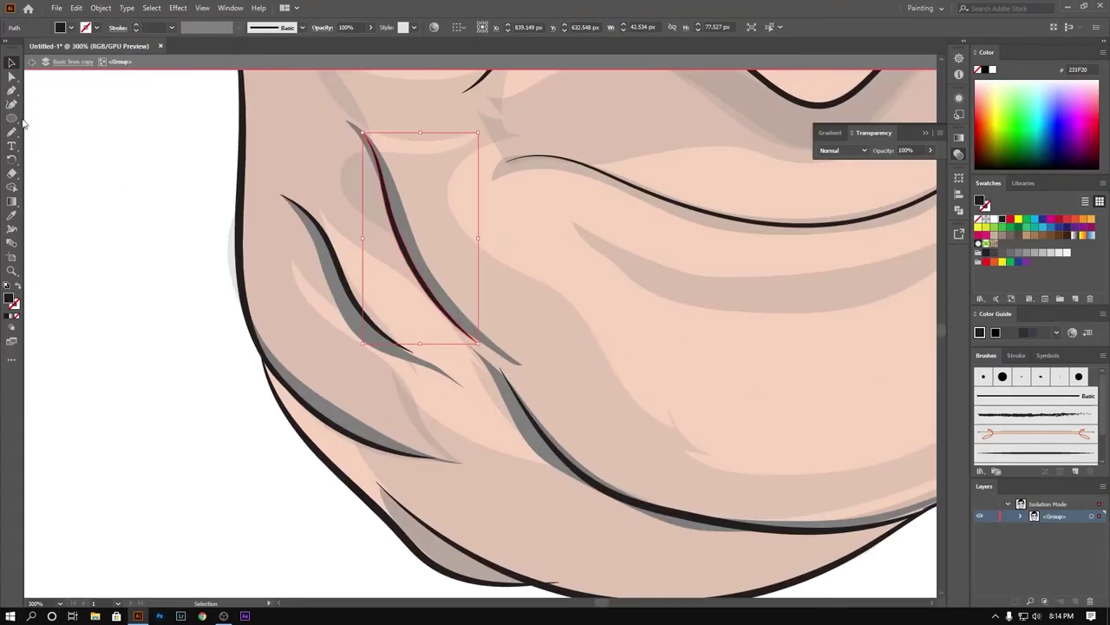
{"action": "left_click", "coordinate": [106, 157]}
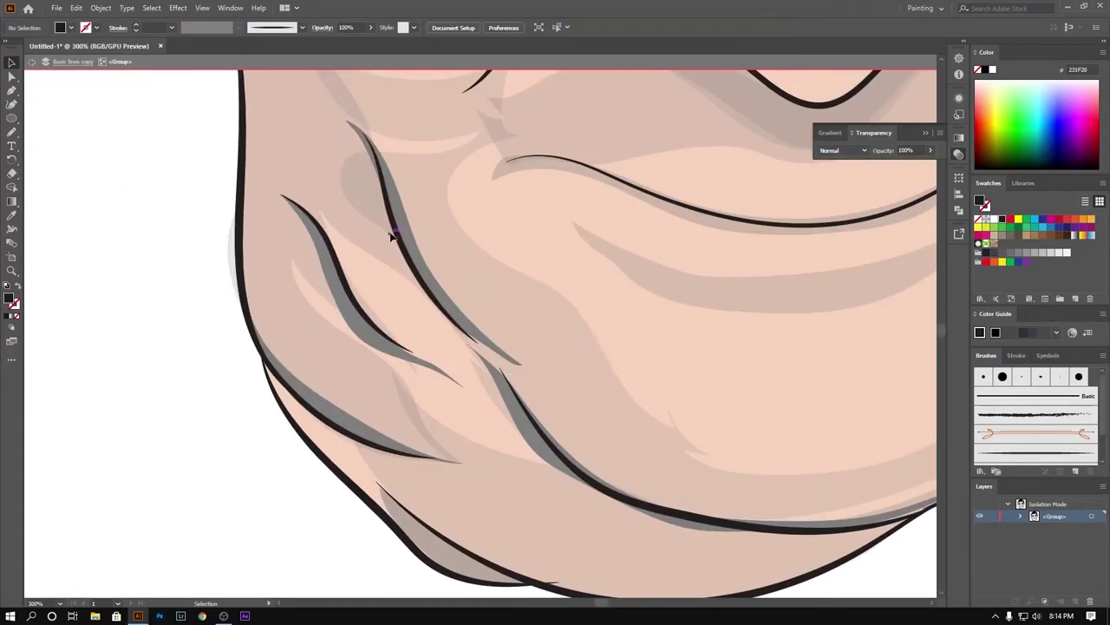
{"action": "left_click", "coordinate": [32, 64]}
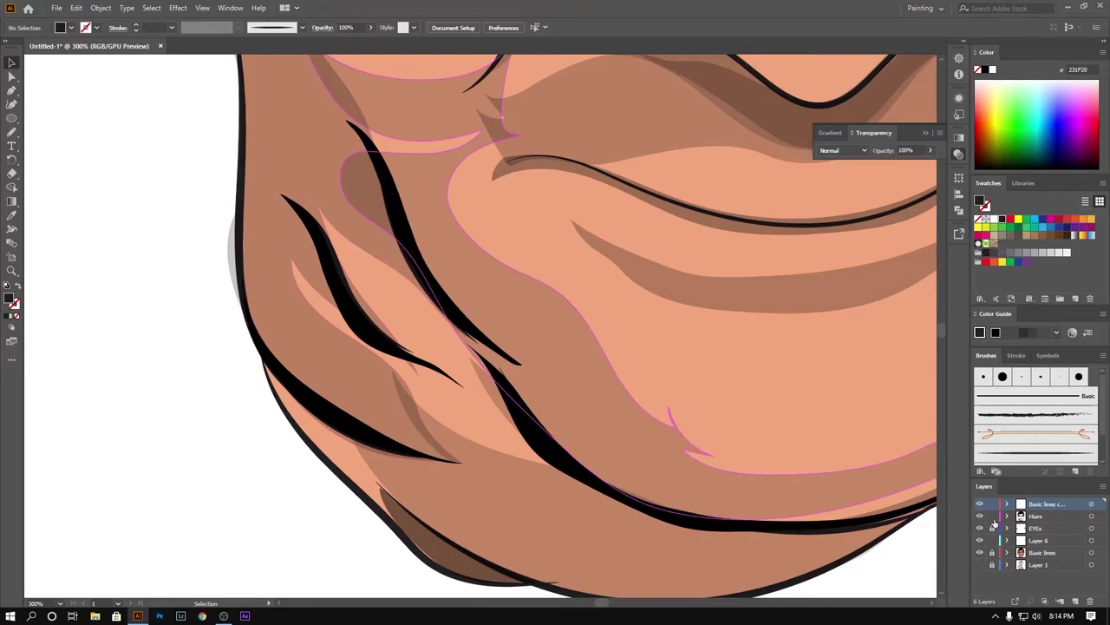
Step: Check the Basic lines layer's line art, briefly hiding and restoring the colour fills beneath
{"action": "left_click", "coordinate": [1093, 505]}
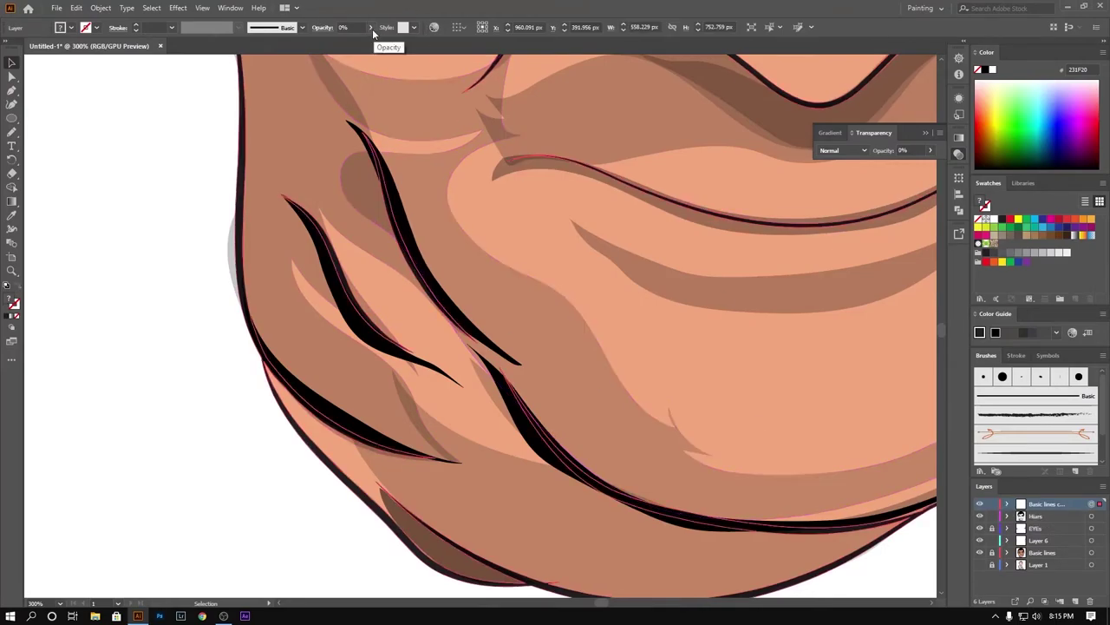
{"action": "left_click", "coordinate": [139, 170]}
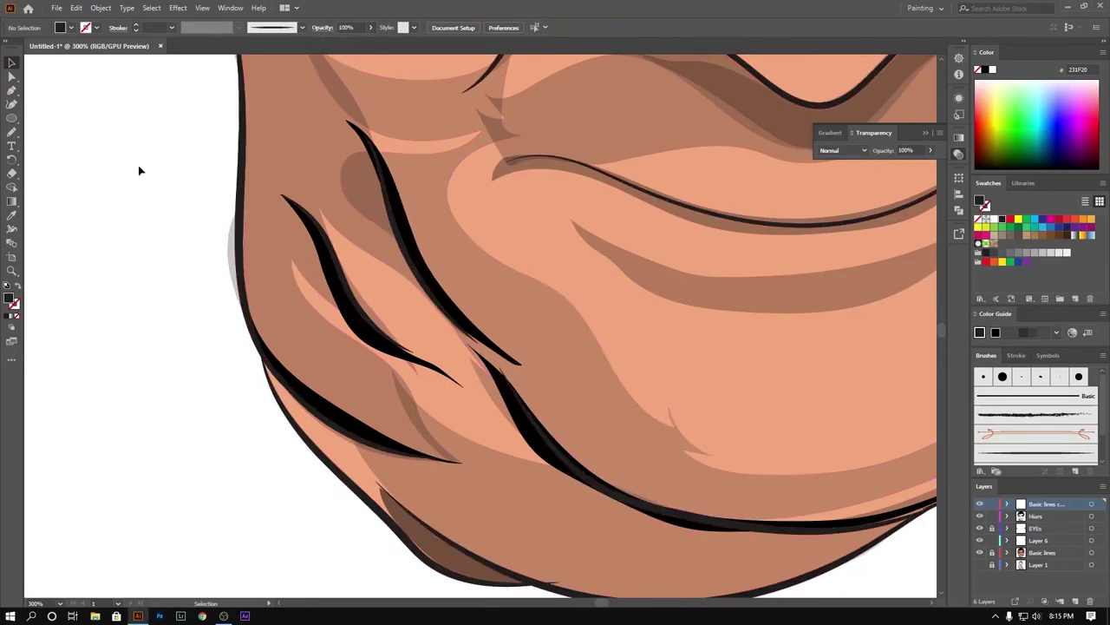
{"action": "left_click", "coordinate": [1008, 504]}
{"action": "left_click", "coordinate": [1091, 516]}
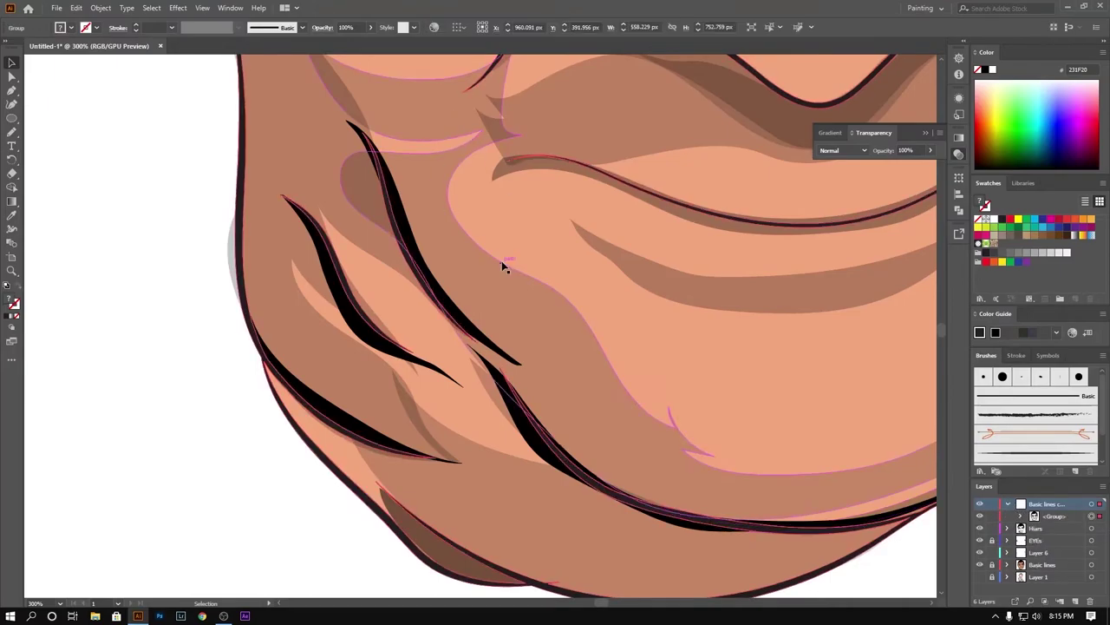
{"action": "mouse_move", "coordinate": [980, 527]}
{"action": "left_mouse_down"}
{"action": "mouse_move", "coordinate": [982, 576]}
{"action": "mouse_move", "coordinate": [980, 528]}
{"action": "left_mouse_up"}
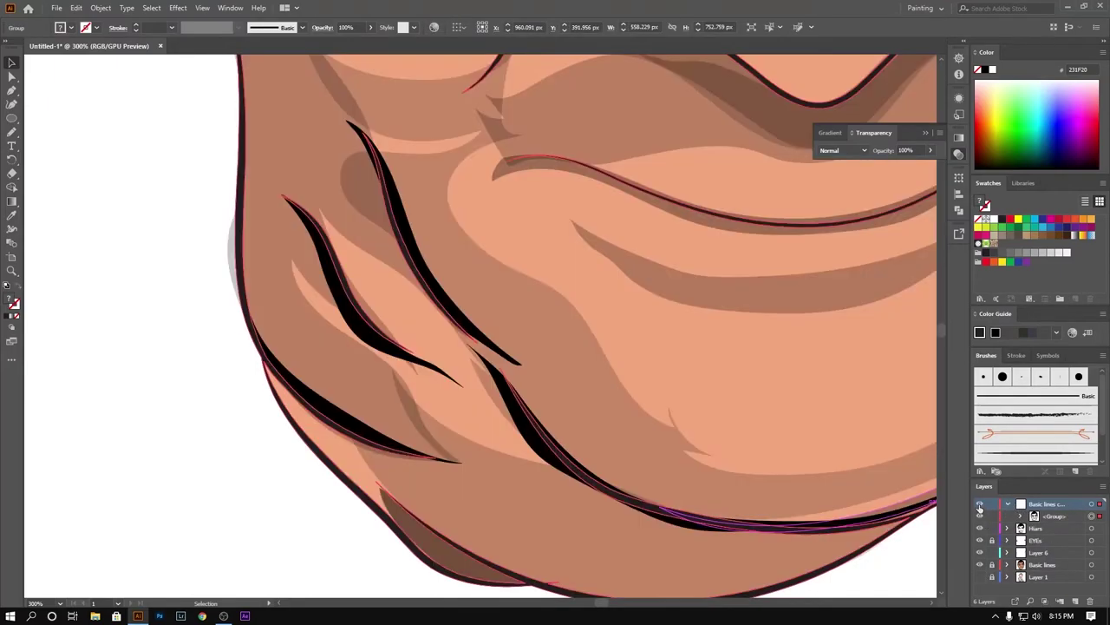
{"action": "left_click", "coordinate": [1008, 505]}
{"action": "key", "text": "ctrl+2"}
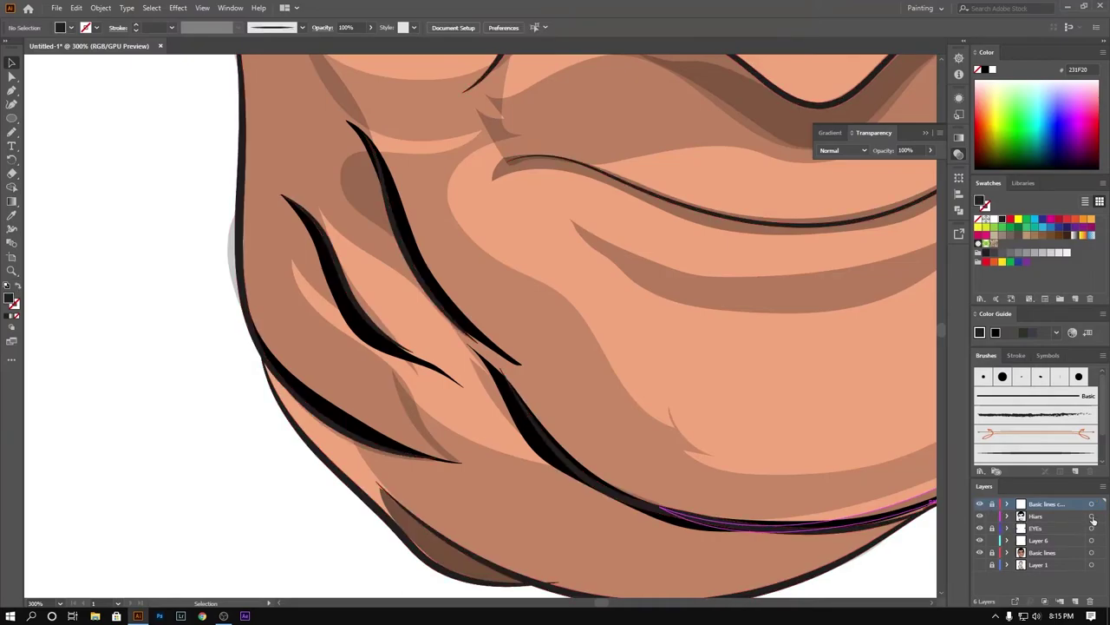
Step: Target the Hiars layer, expand its paths and pick a hair stroke near the chin
{"action": "left_click", "coordinate": [1092, 516]}
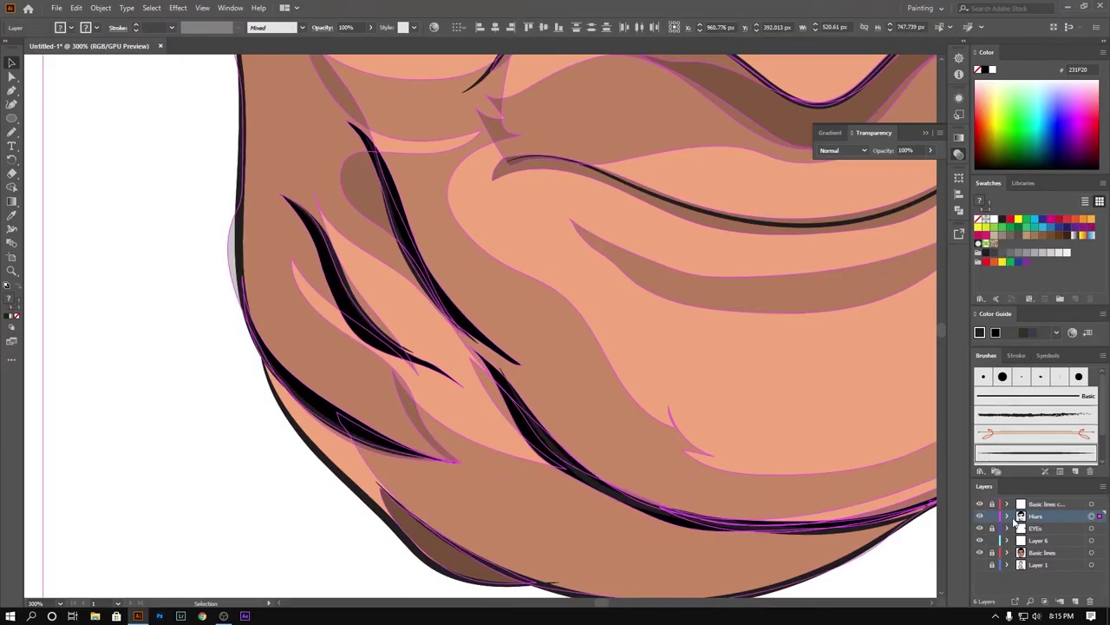
{"action": "left_click", "coordinate": [1008, 516]}
{"action": "left_click", "coordinate": [398, 330]}
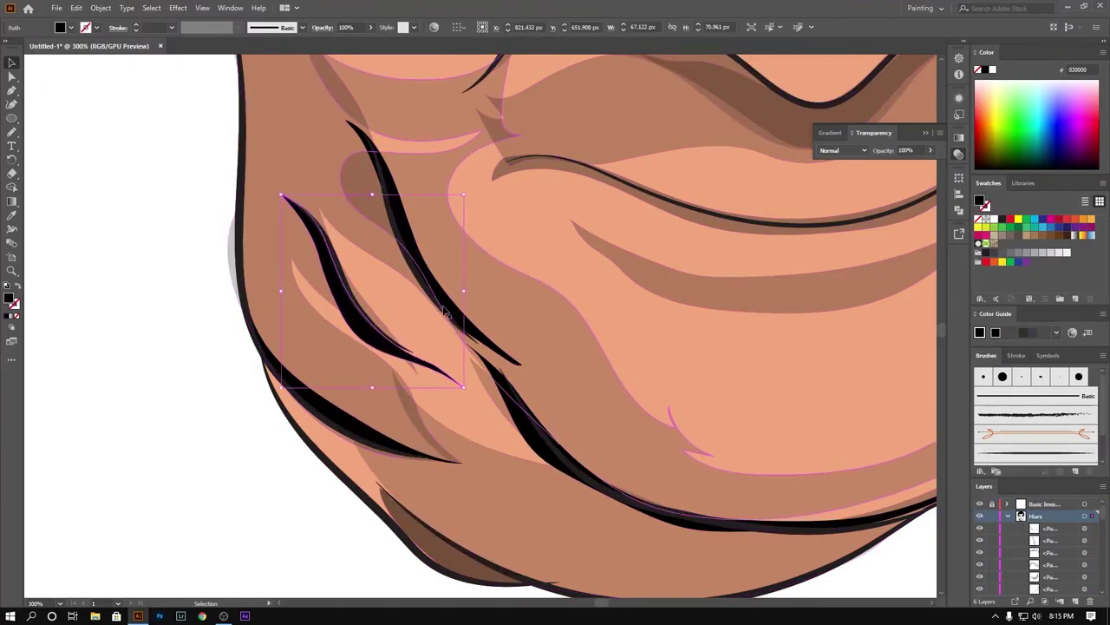
{"action": "scroll", "coordinate": [445, 312], "scroll_direction": "up", "scroll_amount": 5}
{"action": "scroll", "coordinate": [493, 298], "scroll_direction": "down", "scroll_amount": 4}
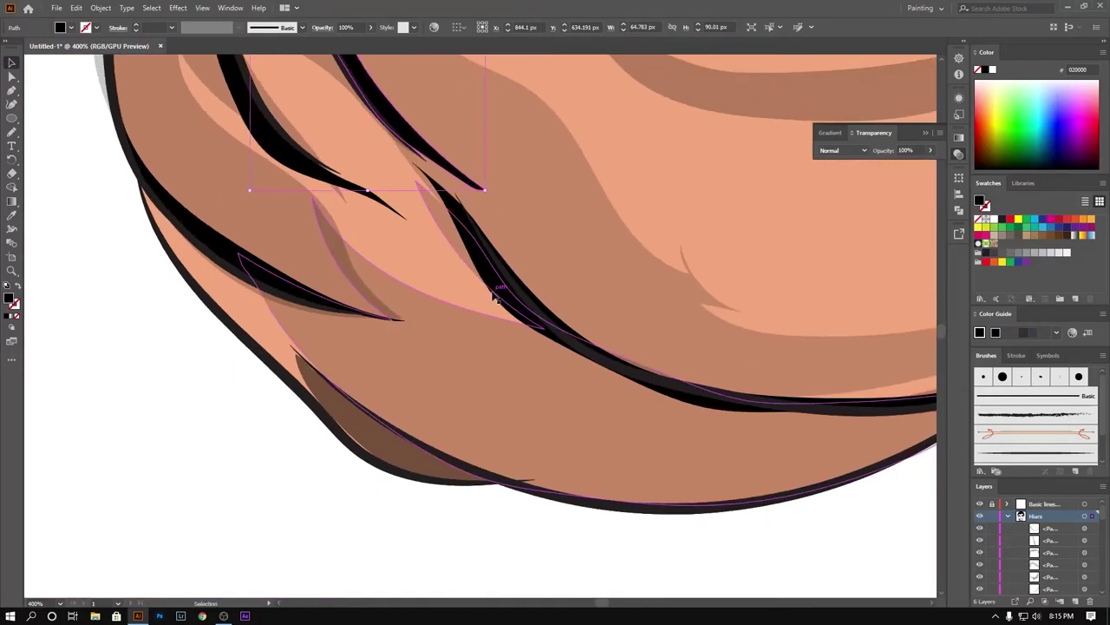
{"action": "scroll", "coordinate": [415, 272], "scroll_direction": "up", "scroll_amount": 5}
{"action": "scroll", "coordinate": [363, 260], "scroll_direction": "down", "scroll_amount": 5}
{"action": "scroll", "coordinate": [353, 228], "scroll_direction": "up", "scroll_amount": 4}
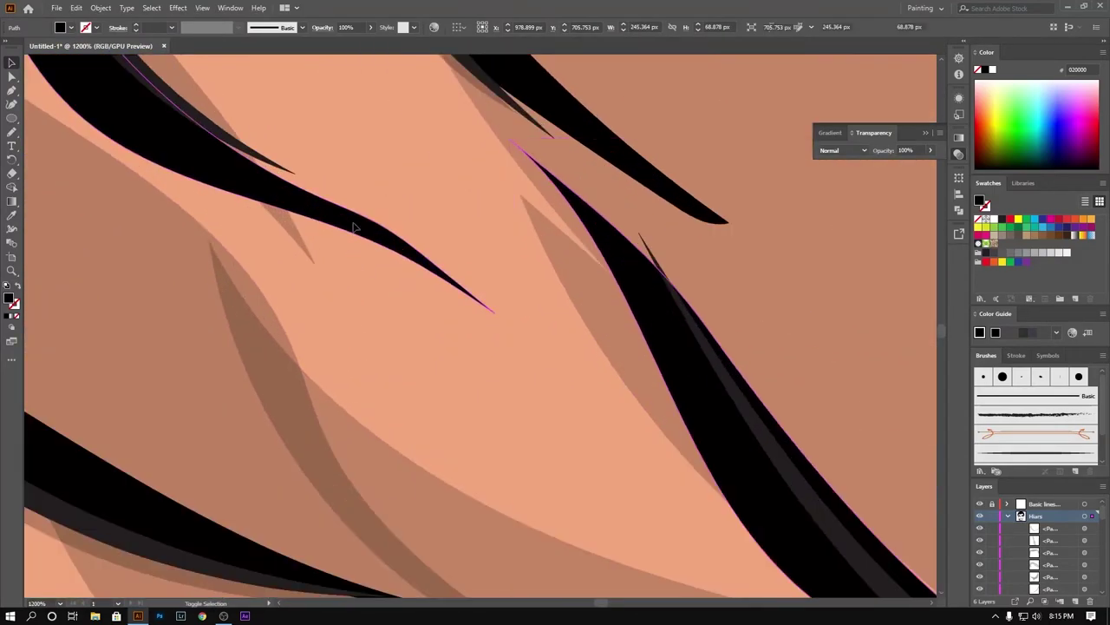
{"action": "scroll", "coordinate": [353, 228], "scroll_direction": "down", "scroll_amount": 3}
{"action": "scroll", "coordinate": [385, 294], "scroll_direction": "up", "scroll_amount": 3}
{"action": "scroll", "coordinate": [456, 299], "scroll_direction": "down", "scroll_amount": 2}
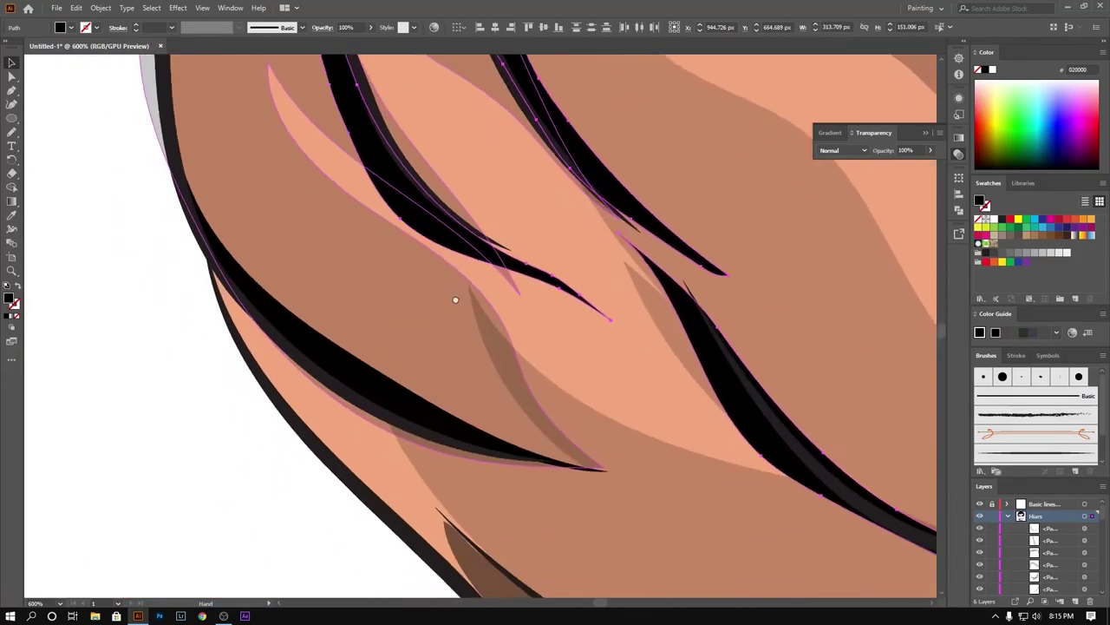
{"action": "left_click_drag", "start_coordinate": [455, 300], "coordinate": [455, 223]}
{"action": "scroll", "coordinate": [1025, 544], "scroll_direction": "down", "scroll_amount": 3}
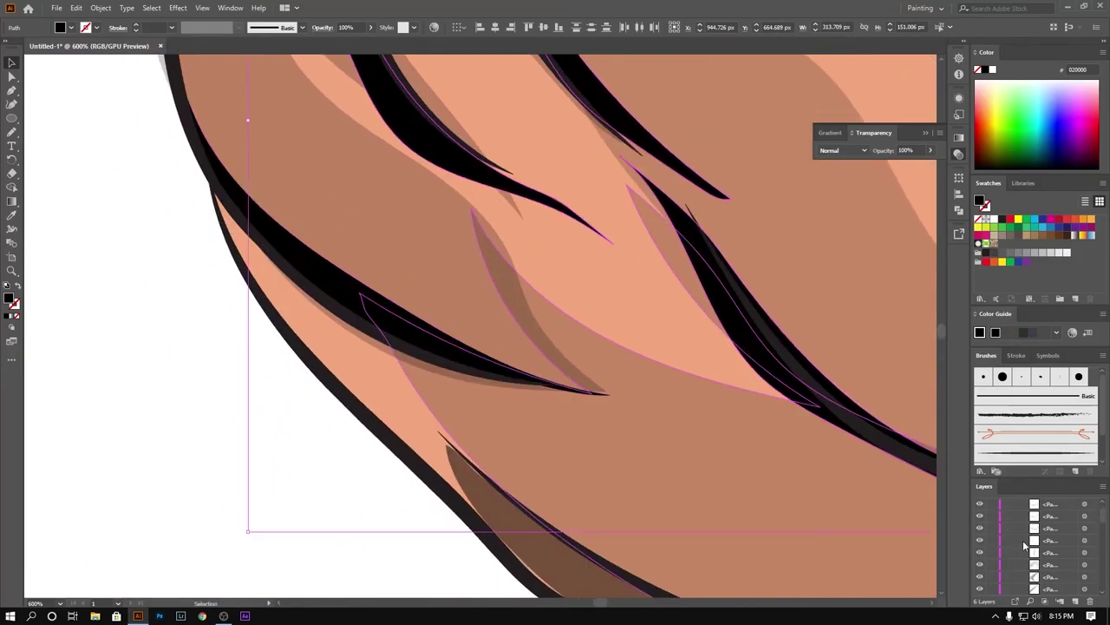
Step: Select the black chin and jawline wrinkle strokes and lower their opacity to about 21%
{"action": "left_click", "coordinate": [357, 352]}
{"action": "scroll", "coordinate": [595, 399], "scroll_direction": "up", "scroll_amount": 5}
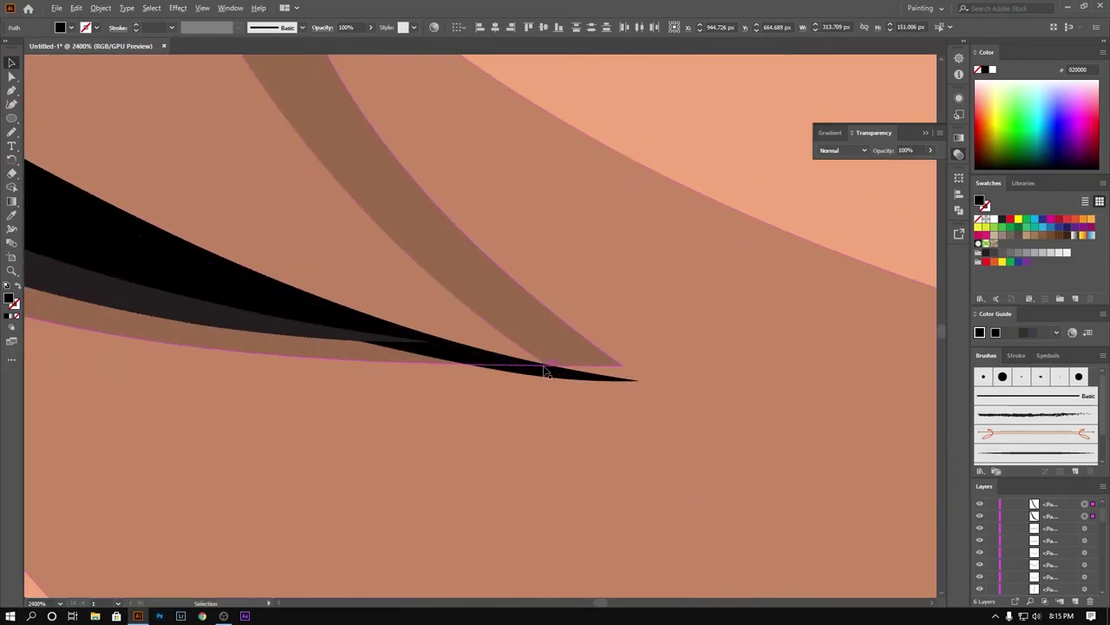
{"action": "left_click", "coordinate": [548, 372]}
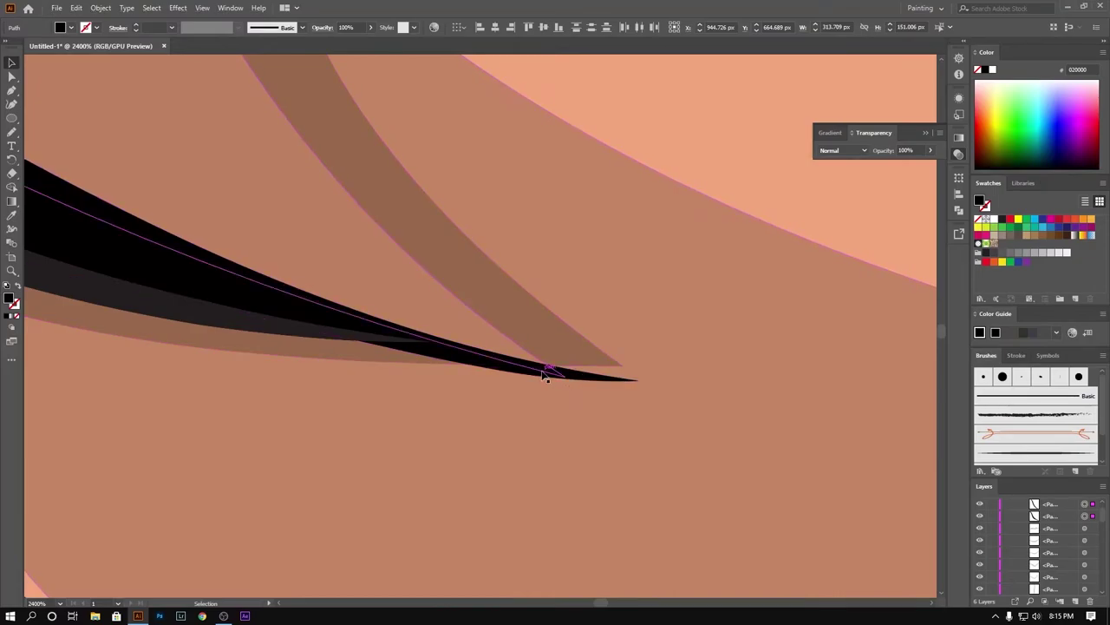
{"action": "scroll", "coordinate": [547, 369], "scroll_direction": "up", "scroll_amount": 2}
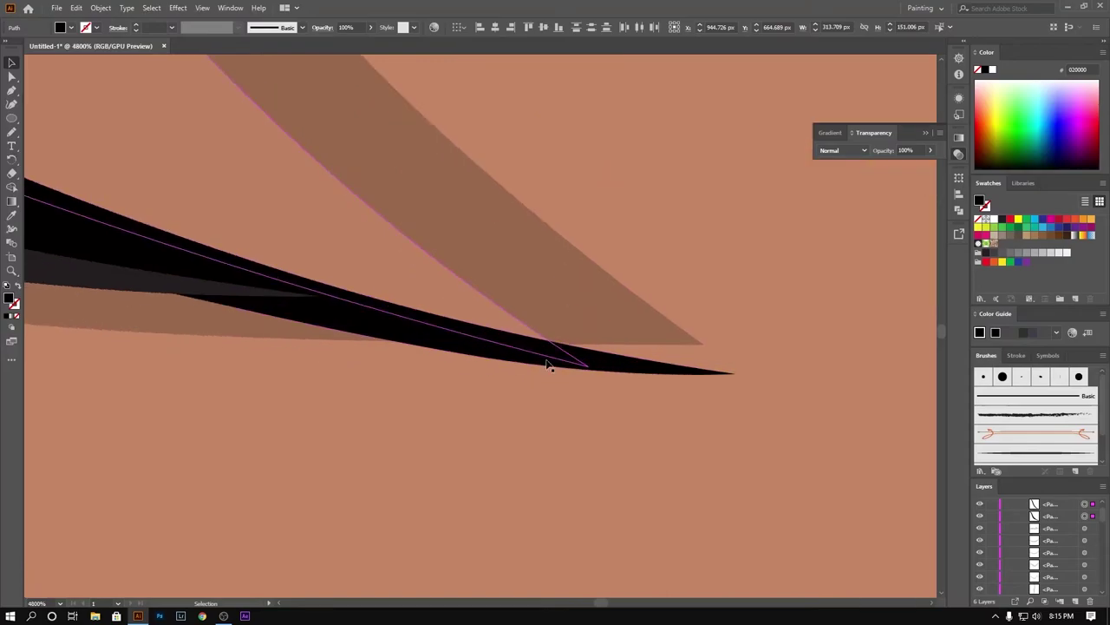
{"action": "left_click", "coordinate": [547, 356]}
{"action": "scroll", "coordinate": [737, 446], "scroll_direction": "down", "scroll_amount": 8}
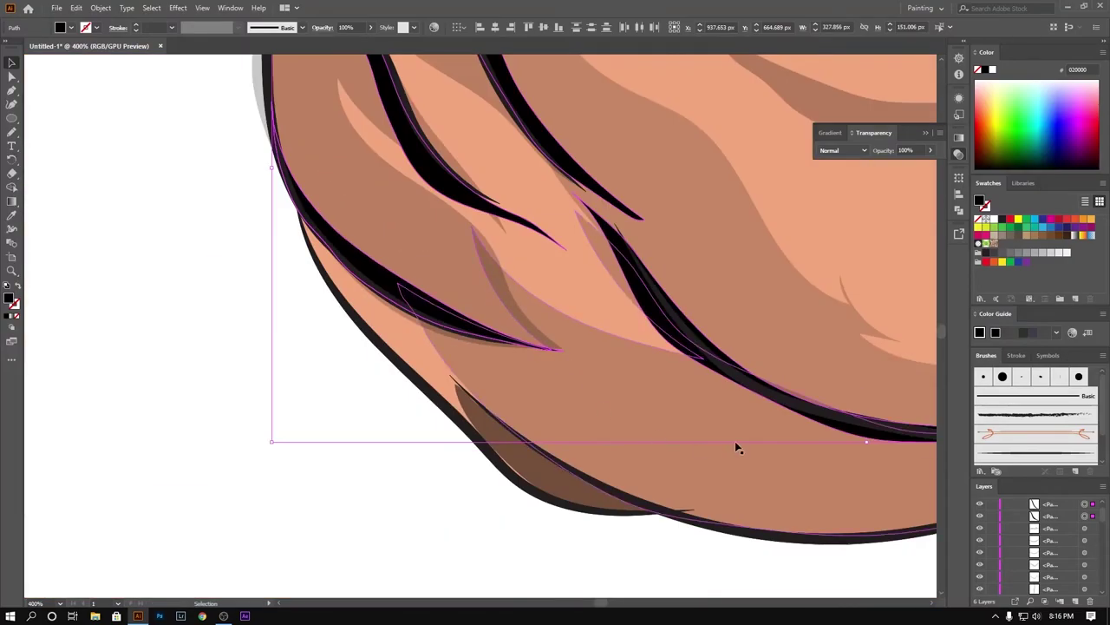
{"action": "scroll", "coordinate": [629, 444], "scroll_direction": "down", "scroll_amount": 1}
{"action": "scroll", "coordinate": [545, 450], "scroll_direction": "down", "scroll_amount": 1}
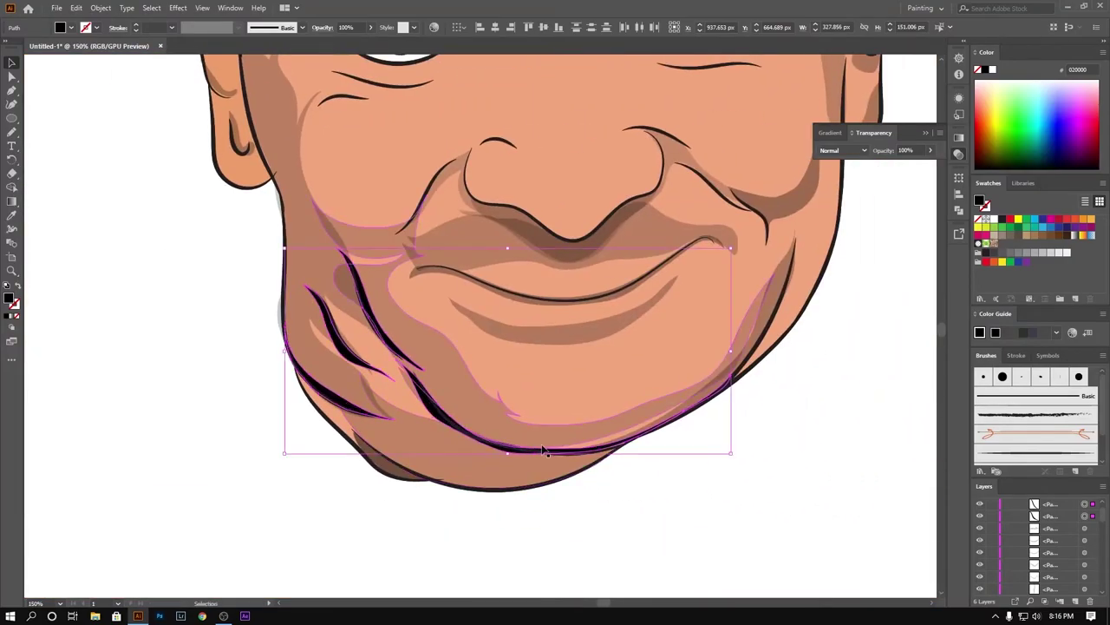
{"action": "left_click", "coordinate": [373, 29]}
{"action": "left_click_drag", "start_coordinate": [371, 43], "coordinate": [333, 44]}
{"action": "left_click", "coordinate": [80, 267]}
{"action": "scroll", "coordinate": [95, 295], "scroll_direction": "down", "scroll_amount": 4}
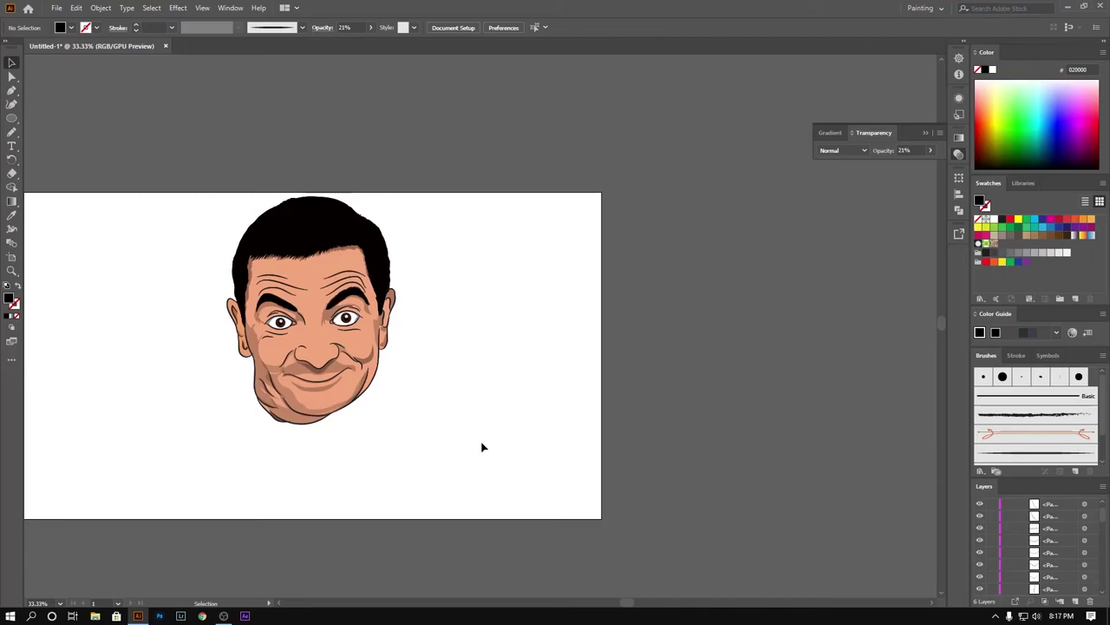
Step: Set the mouth smile-line stroke to 10% opacity, then target and deselect the Hiars layer
{"action": "left_click", "coordinate": [329, 372]}
{"action": "left_click", "coordinate": [370, 27]}
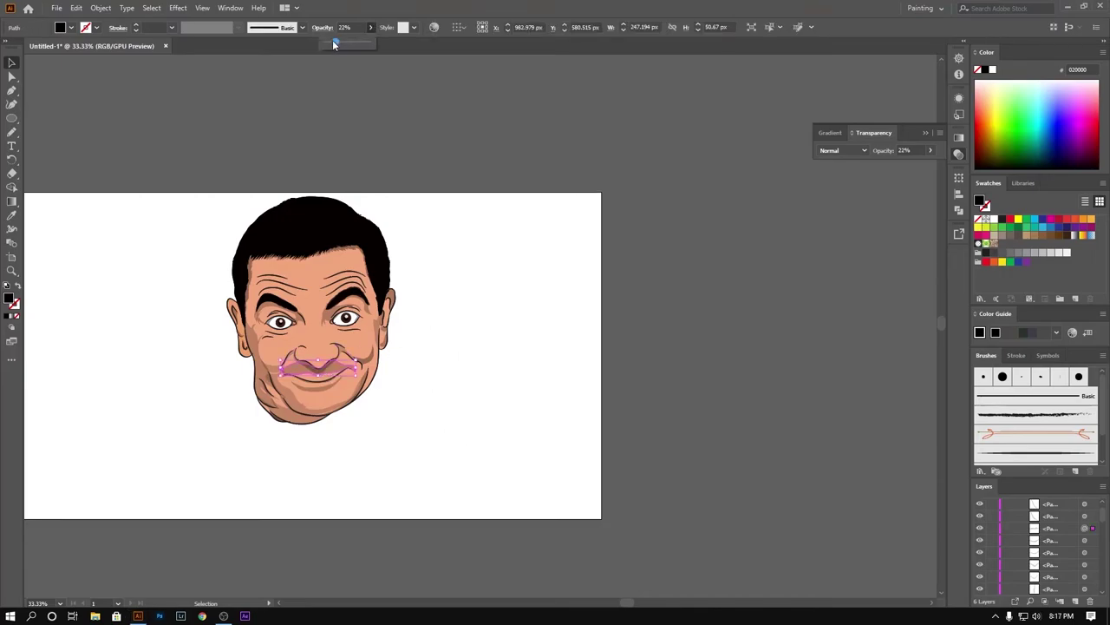
{"action": "left_click_drag", "start_coordinate": [334, 44], "coordinate": [331, 46]}
{"action": "left_click", "coordinate": [357, 136]}
{"action": "scroll", "coordinate": [338, 425], "scroll_direction": "up", "scroll_amount": 3}
{"action": "scroll", "coordinate": [337, 414], "scroll_direction": "down", "scroll_amount": 2}
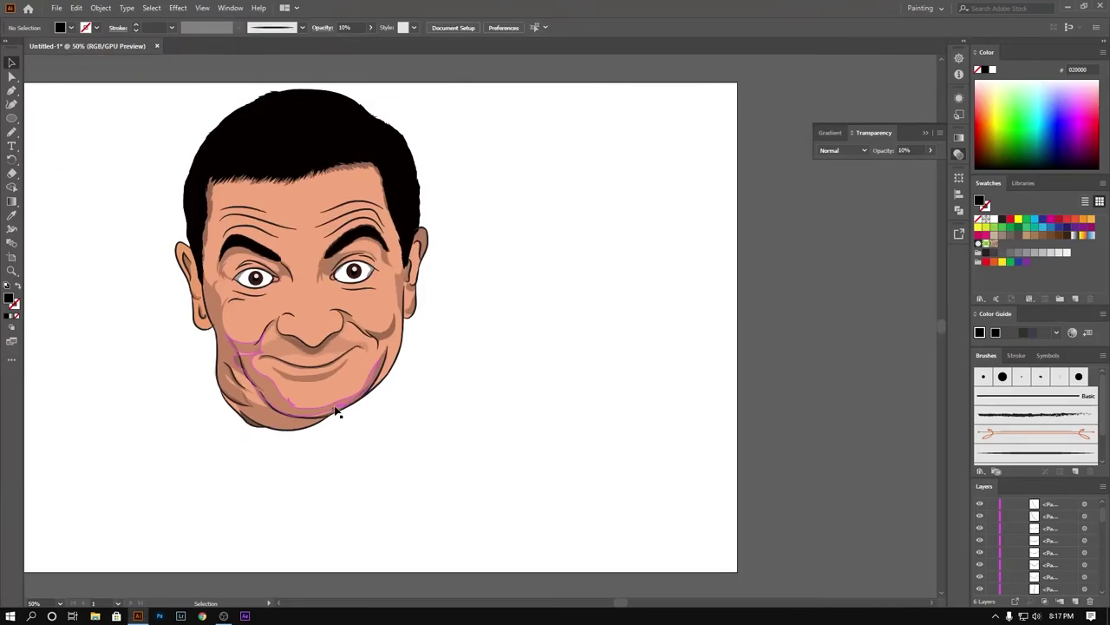
{"action": "scroll", "coordinate": [1014, 564], "scroll_direction": "up", "scroll_amount": 2}
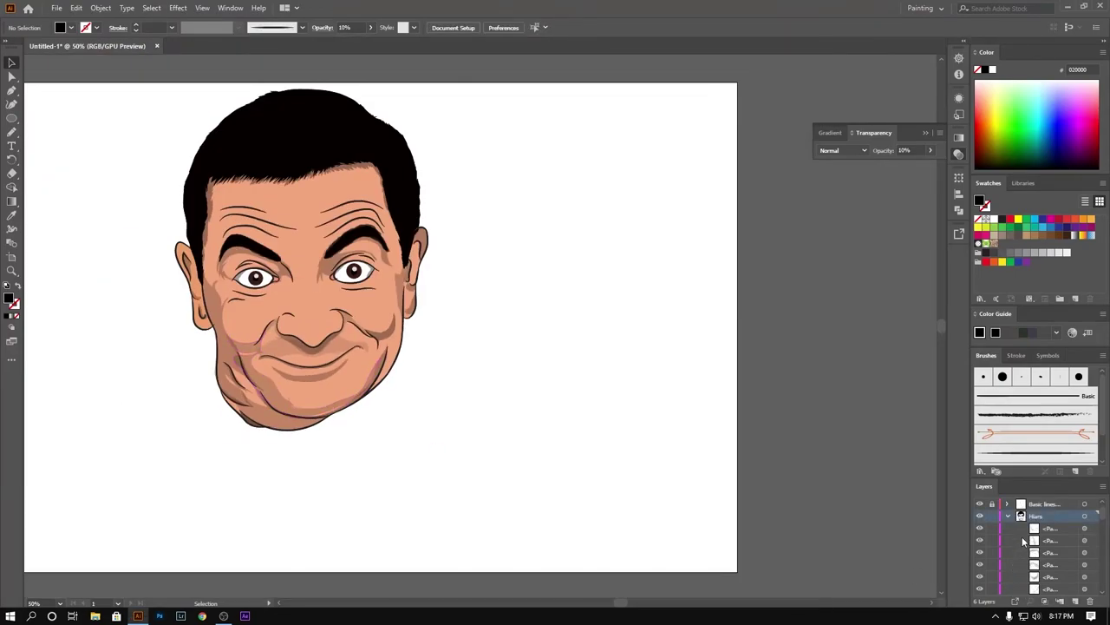
{"action": "left_click", "coordinate": [1083, 516]}
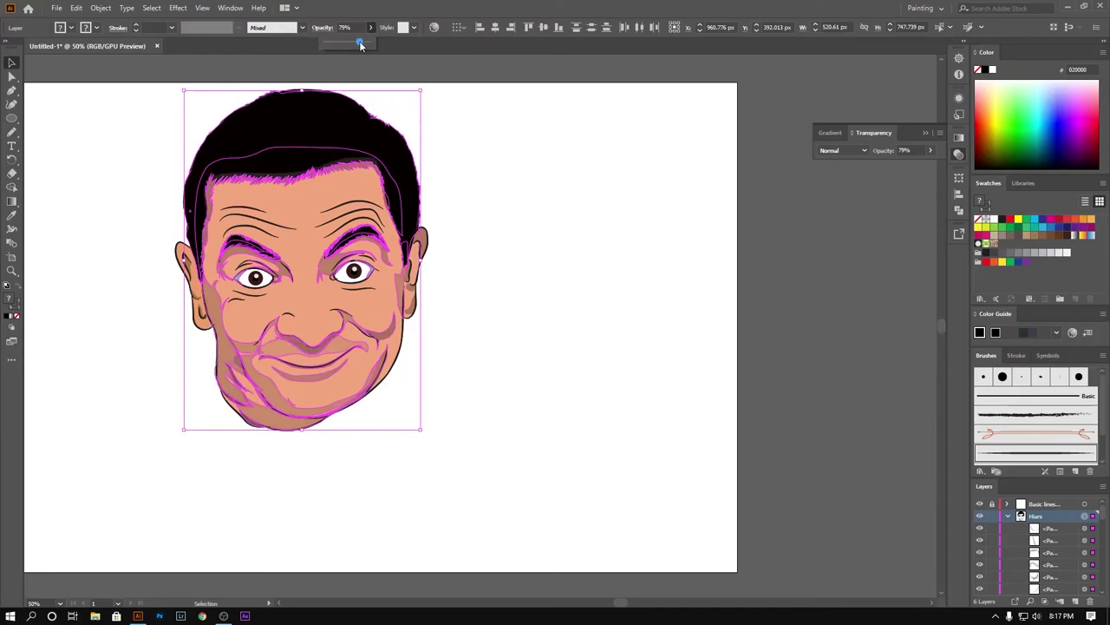
{"action": "left_click", "coordinate": [507, 211]}
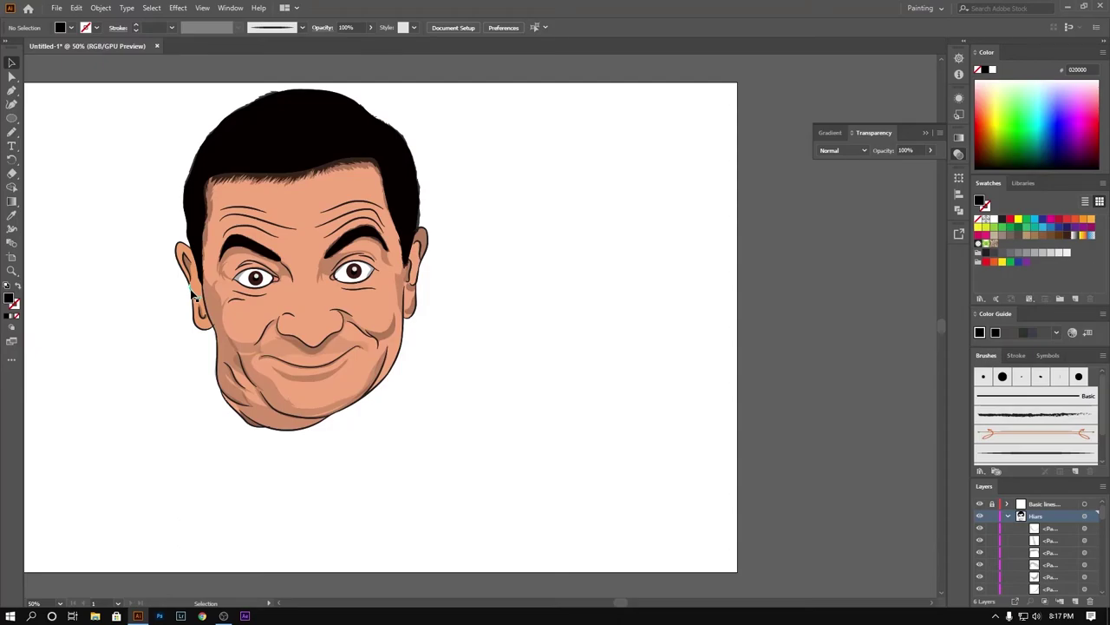
Step: Lock the Hiars and lower layers and isolate the face group for editing
{"action": "left_click", "coordinate": [1008, 515]}
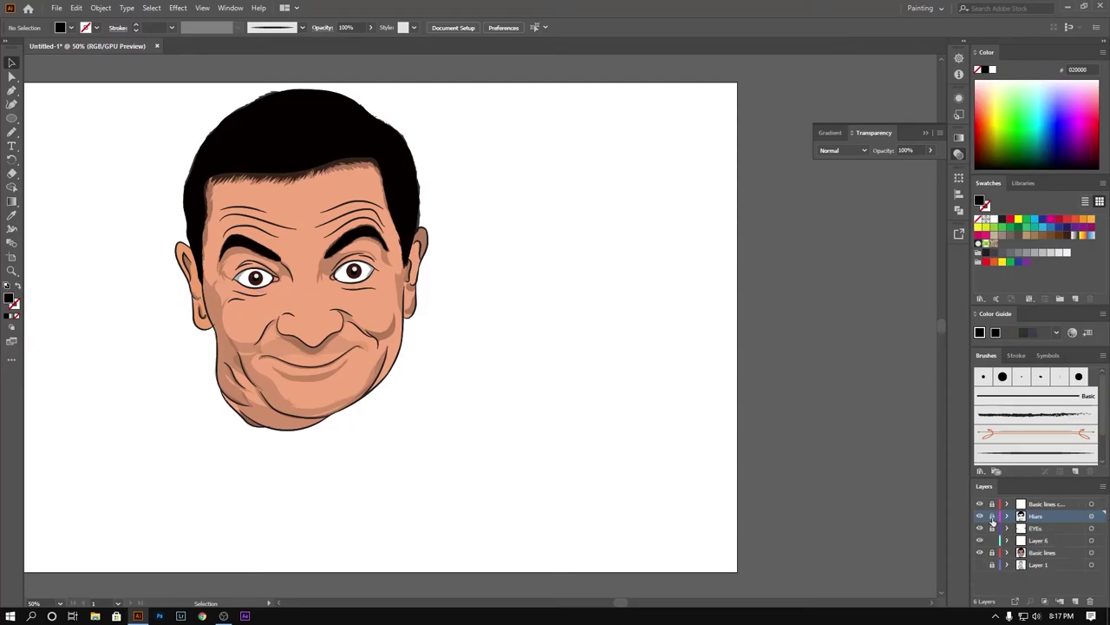
{"action": "left_click_drag", "start_coordinate": [992, 516], "coordinate": [993, 558]}
{"action": "right_click", "coordinate": [197, 289]}
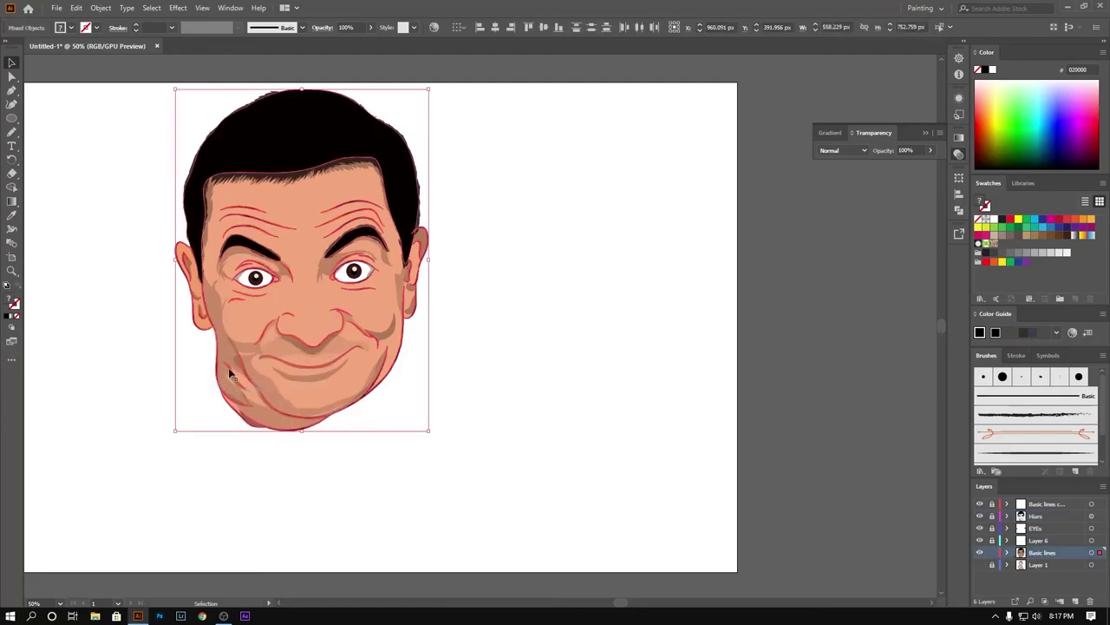
{"action": "right_click", "coordinate": [227, 336]}
{"action": "left_click", "coordinate": [279, 414]}
Step: Eyedrop the face's peach skin colour F2A67C onto the left ear, then exit isolation
{"action": "left_click", "coordinate": [192, 290]}
{"action": "key", "text": "i"}
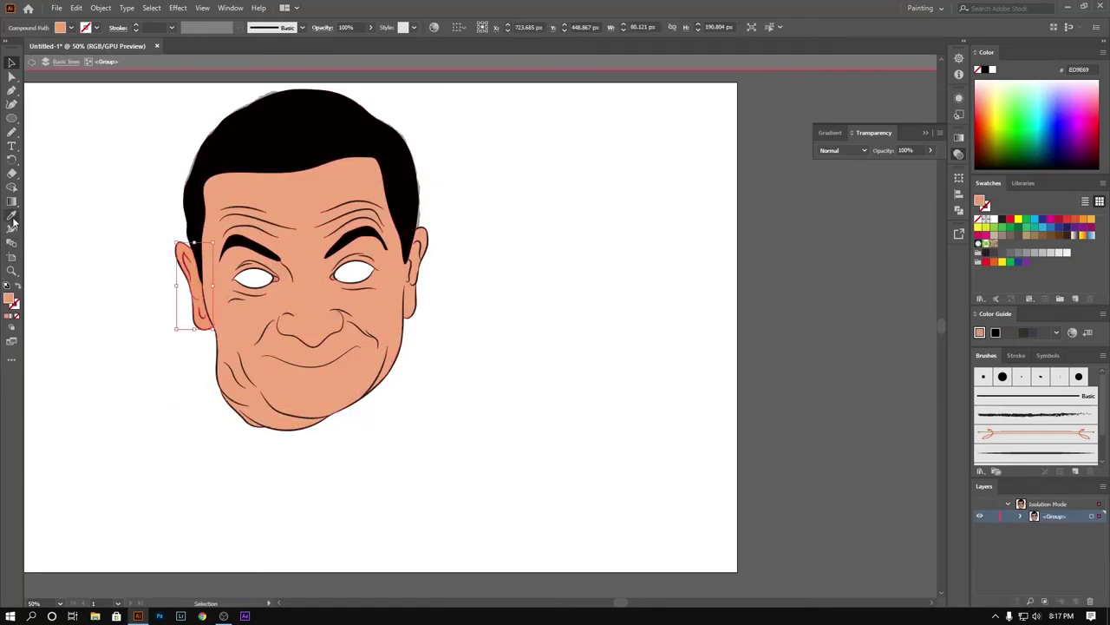
{"action": "left_click", "coordinate": [290, 196]}
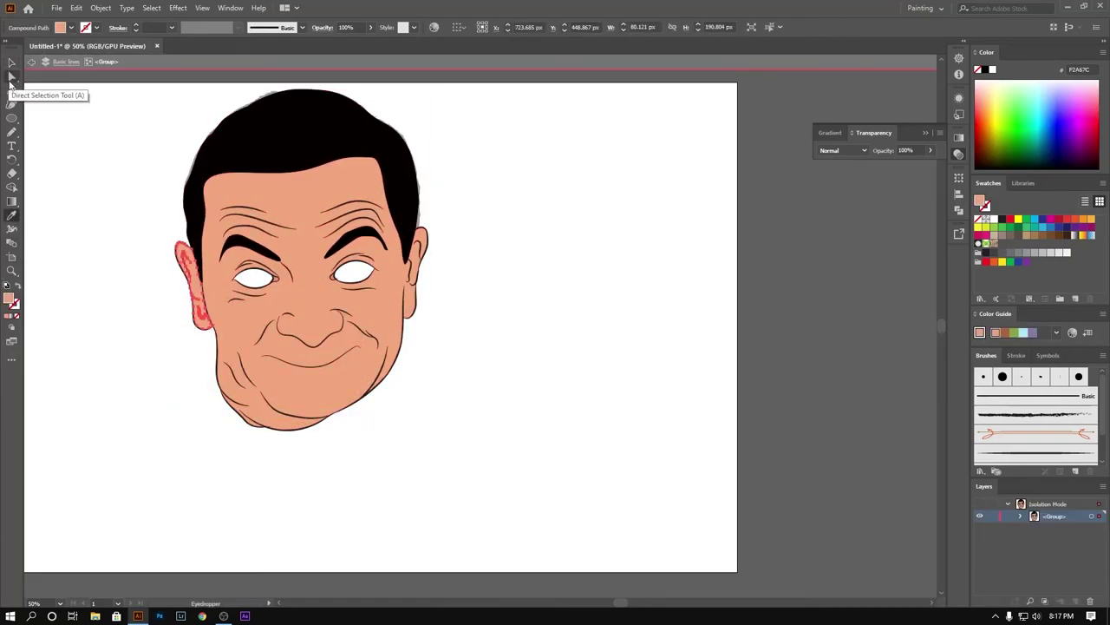
{"action": "left_click", "coordinate": [11, 62]}
{"action": "left_click", "coordinate": [31, 61]}
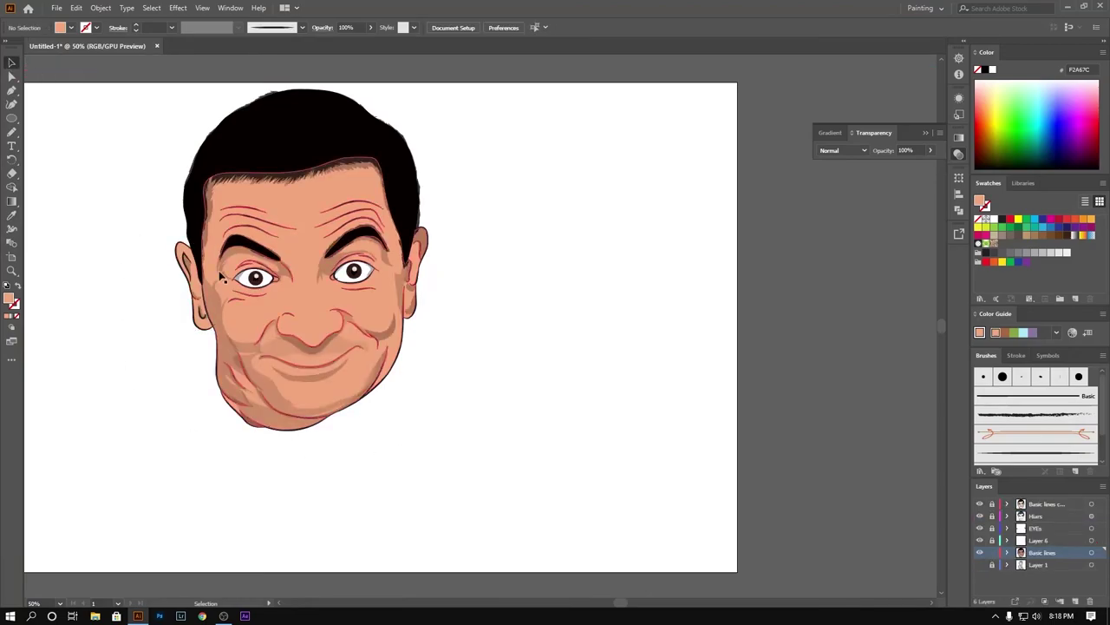
{"action": "left_click_drag", "start_coordinate": [541, 449], "coordinate": [636, 424]}
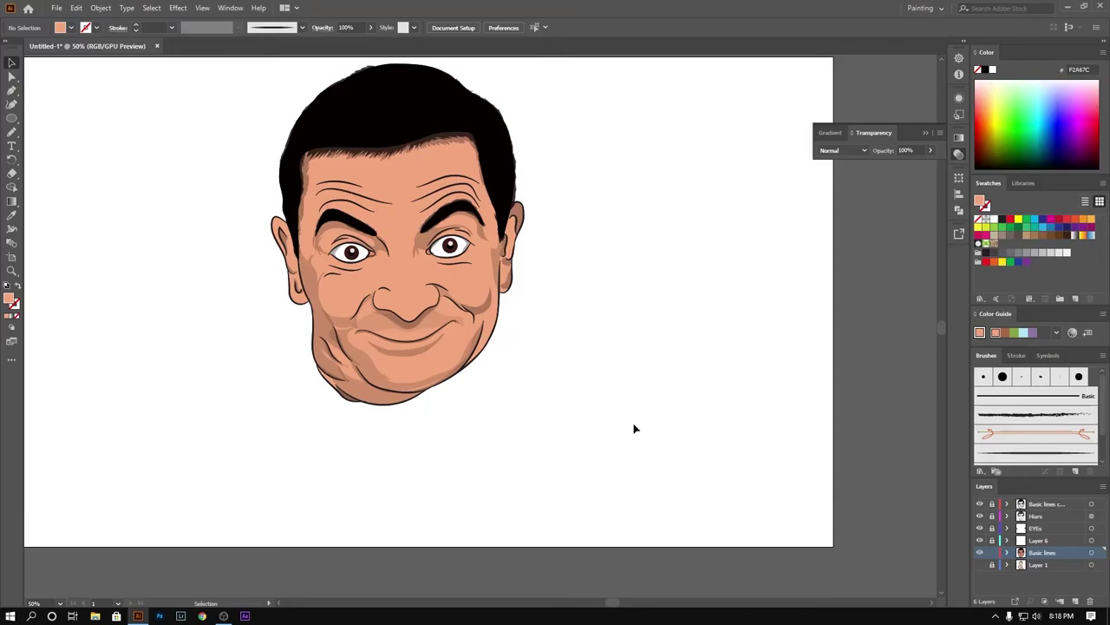
Step: Hide every cartoon layer leaving only the Layer 1 photo, then create Layer 7
{"action": "left_click", "coordinate": [980, 565]}
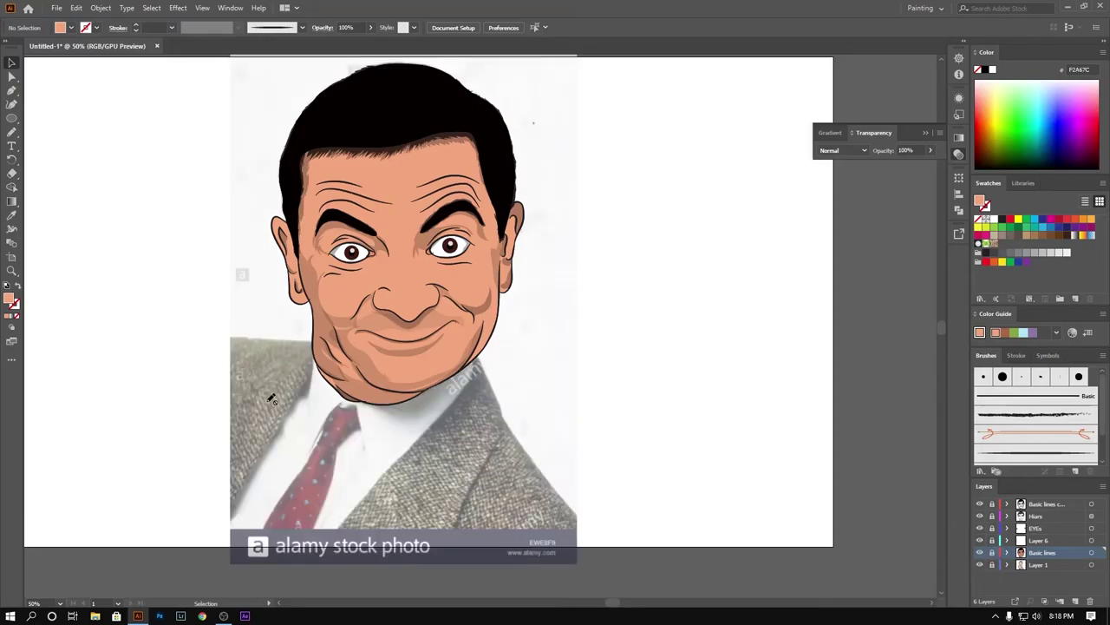
{"action": "scroll", "coordinate": [270, 431], "scroll_direction": "up", "scroll_amount": 3}
{"action": "scroll", "coordinate": [278, 454], "scroll_direction": "down", "scroll_amount": 1}
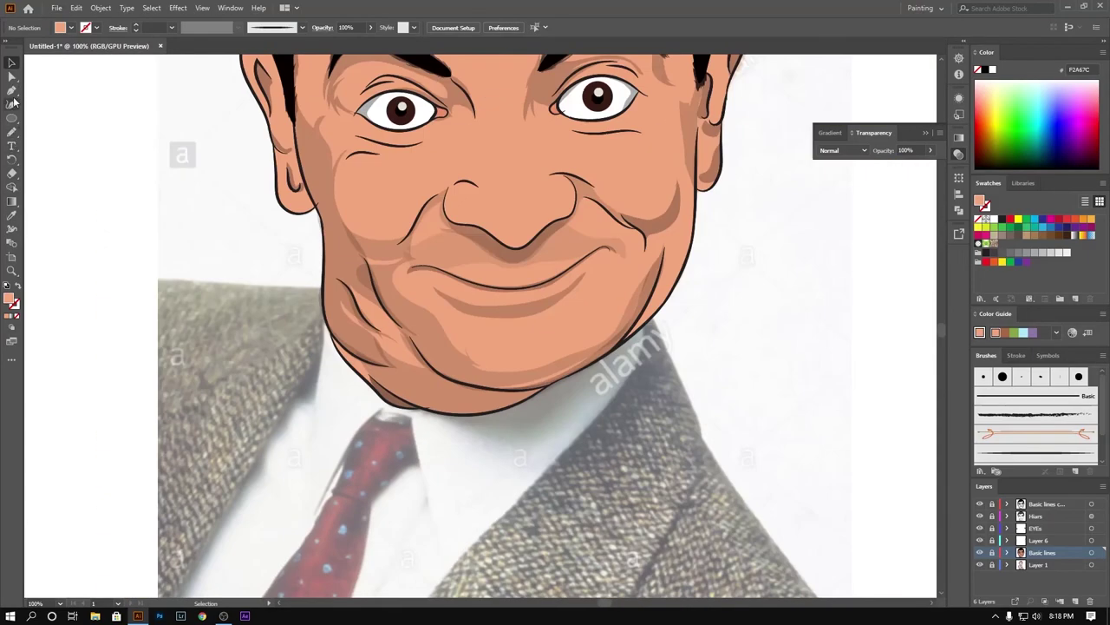
{"action": "left_click", "coordinate": [980, 565], "text": "alt"}
{"action": "left_click", "coordinate": [1050, 564]}
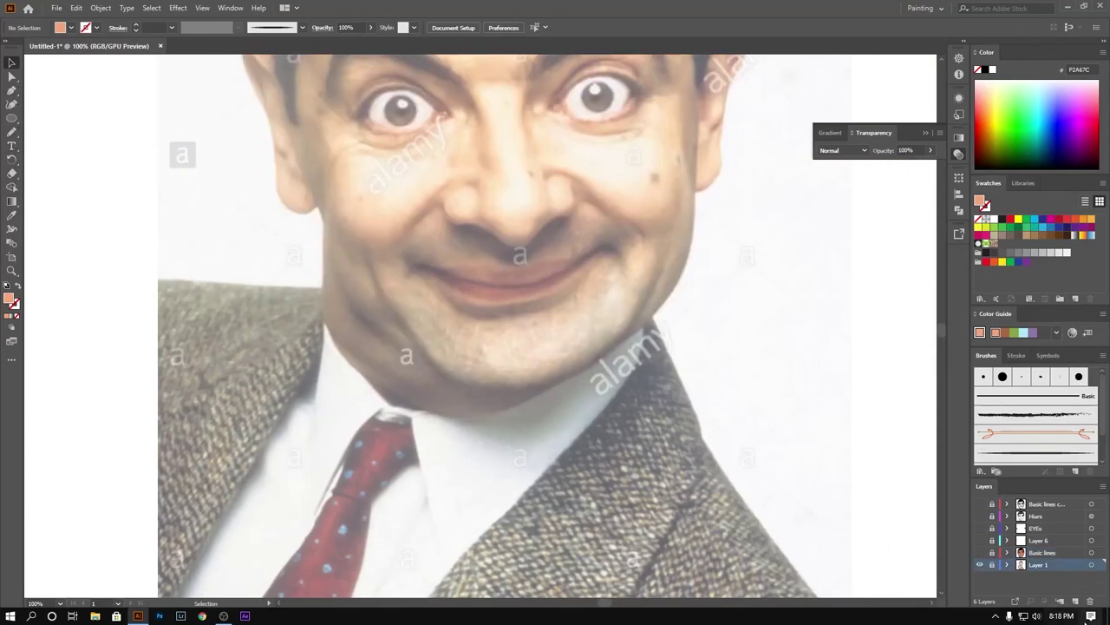
{"action": "left_click", "coordinate": [980, 565], "text": "alt"}
{"action": "left_click", "coordinate": [980, 565], "text": "alt"}
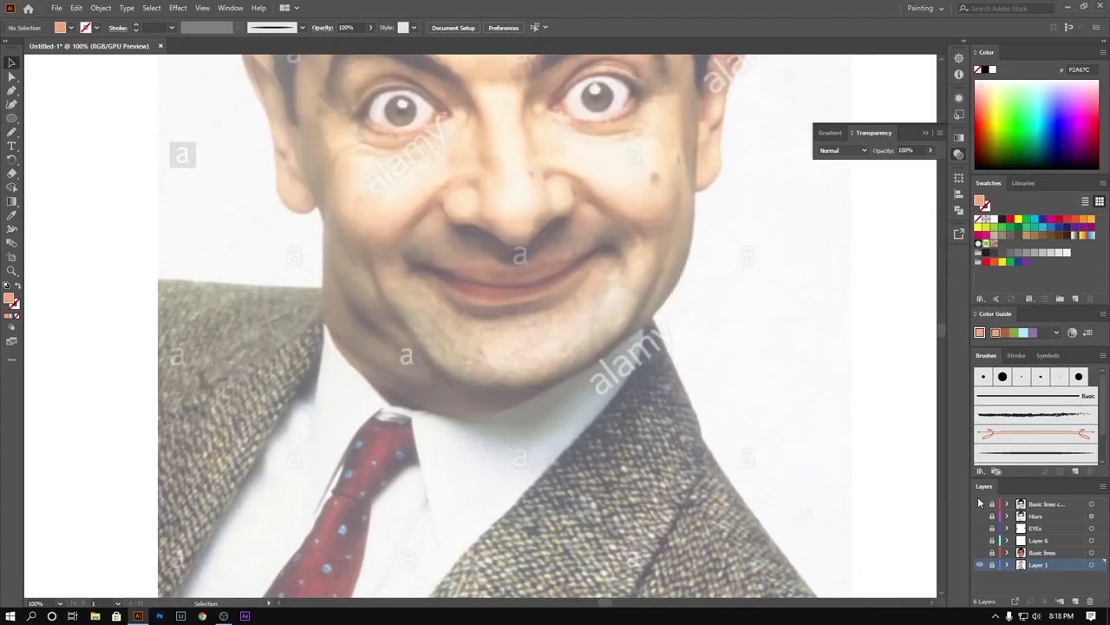
{"action": "left_click", "coordinate": [1077, 602]}
{"action": "scroll", "coordinate": [613, 466], "scroll_direction": "down", "scroll_amount": 3}
Step: Paintbrush the line across the shoulder tops and down the jacket's right shoulder
{"action": "left_click", "coordinate": [12, 131]}
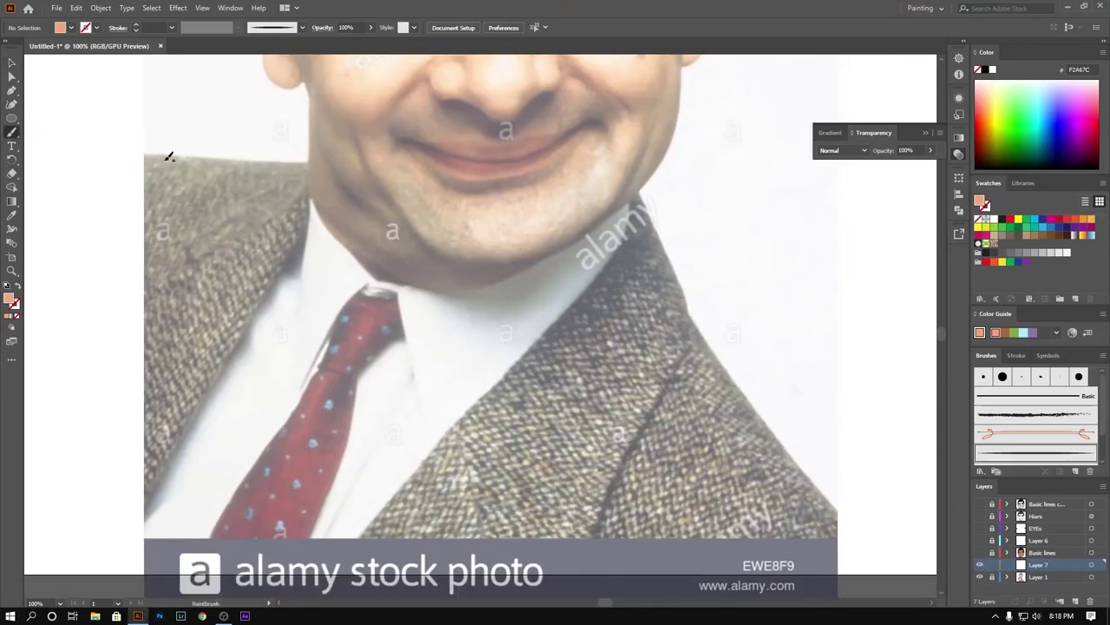
{"action": "left_click_drag", "start_coordinate": [137, 154], "coordinate": [289, 158]}
{"action": "mouse_move", "coordinate": [643, 187]}
{"action": "left_mouse_down"}
{"action": "mouse_move", "coordinate": [825, 492]}
{"action": "mouse_move", "coordinate": [758, 369]}
{"action": "left_mouse_up"}
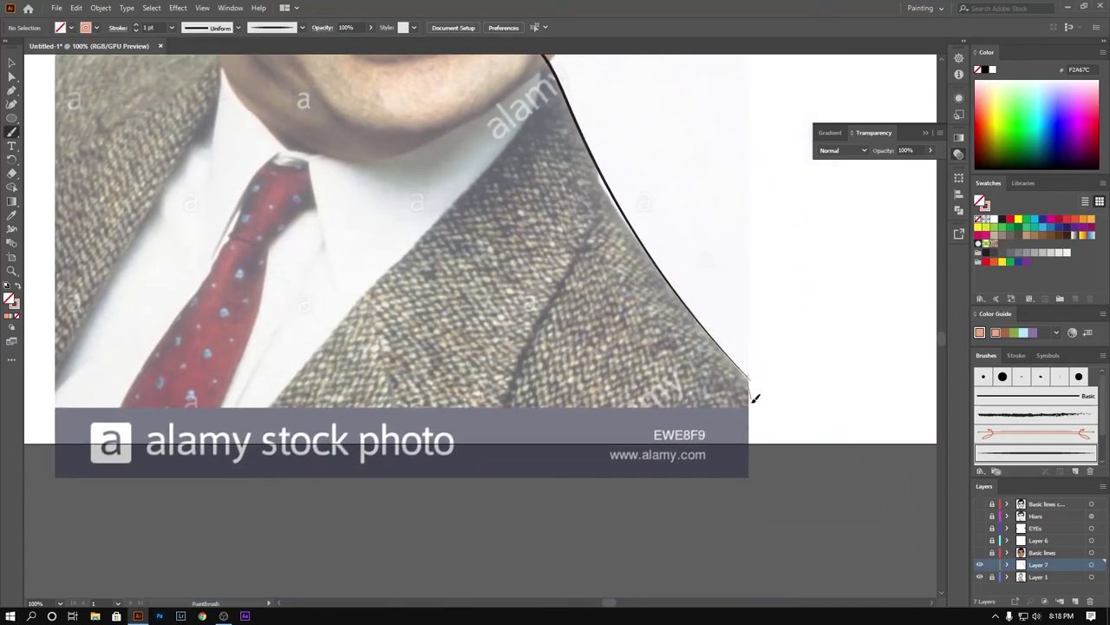
{"action": "scroll", "coordinate": [749, 379], "scroll_direction": "left", "scroll_amount": 5}
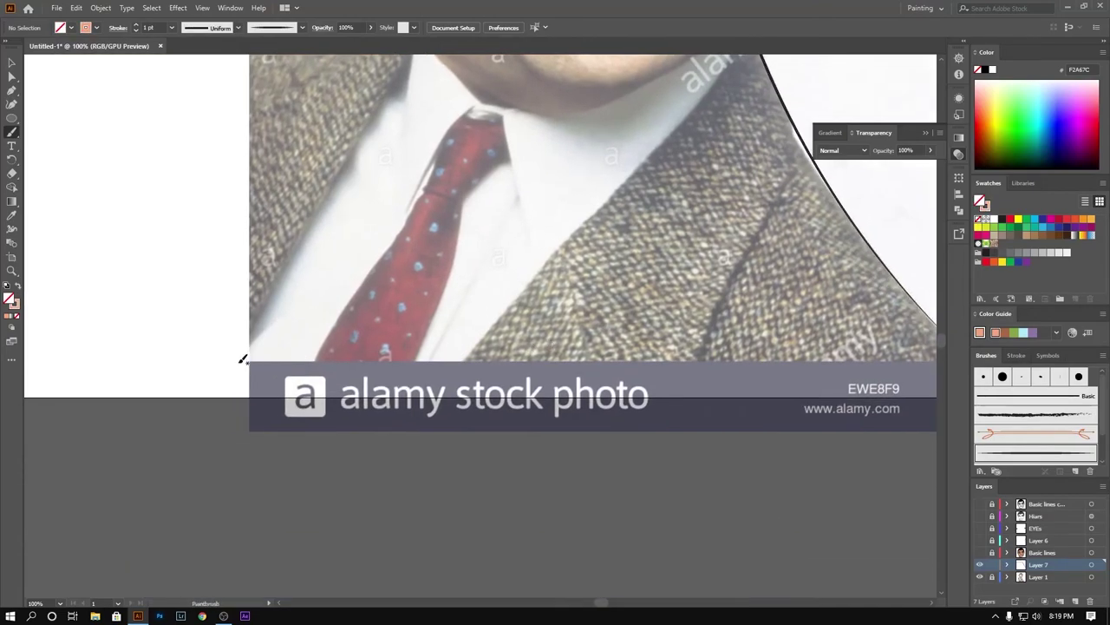
Step: Drag the outline's end anchors with Direct Selection to close it along the bottom and left
{"action": "key", "text": "a"}
{"action": "mouse_move", "coordinate": [244, 363]}
{"action": "left_mouse_down"}
{"action": "mouse_move", "coordinate": [617, 402]}
{"action": "mouse_move", "coordinate": [381, 368]}
{"action": "left_mouse_up"}
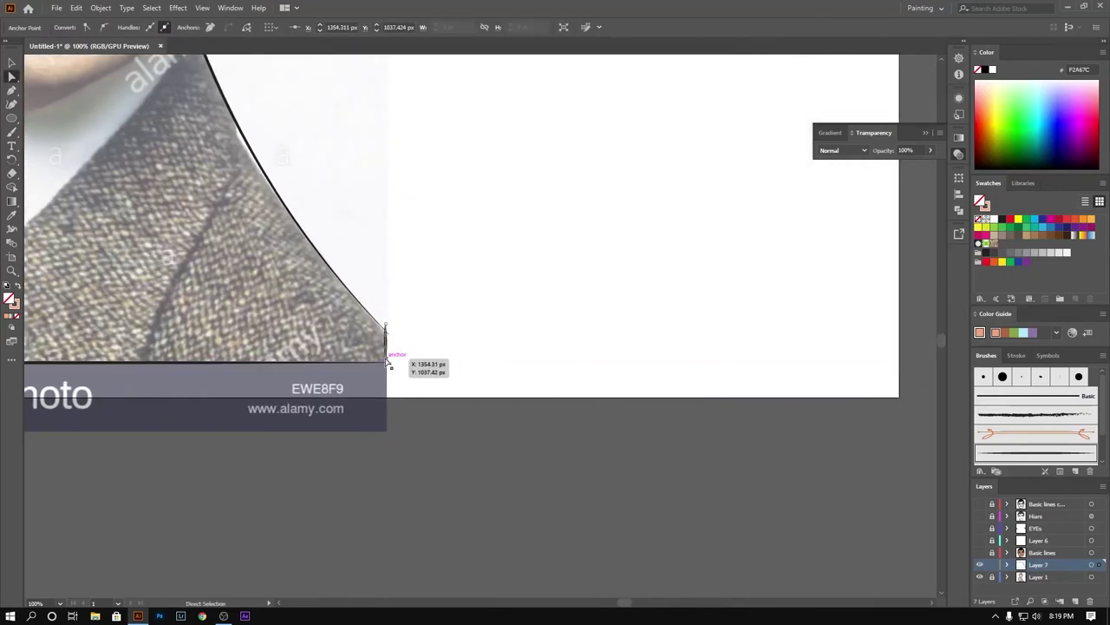
{"action": "scroll", "coordinate": [381, 368], "scroll_direction": "up", "scroll_amount": 4}
{"action": "left_click", "coordinate": [390, 364]}
{"action": "scroll", "coordinate": [280, 448], "scroll_direction": "down", "scroll_amount": 3}
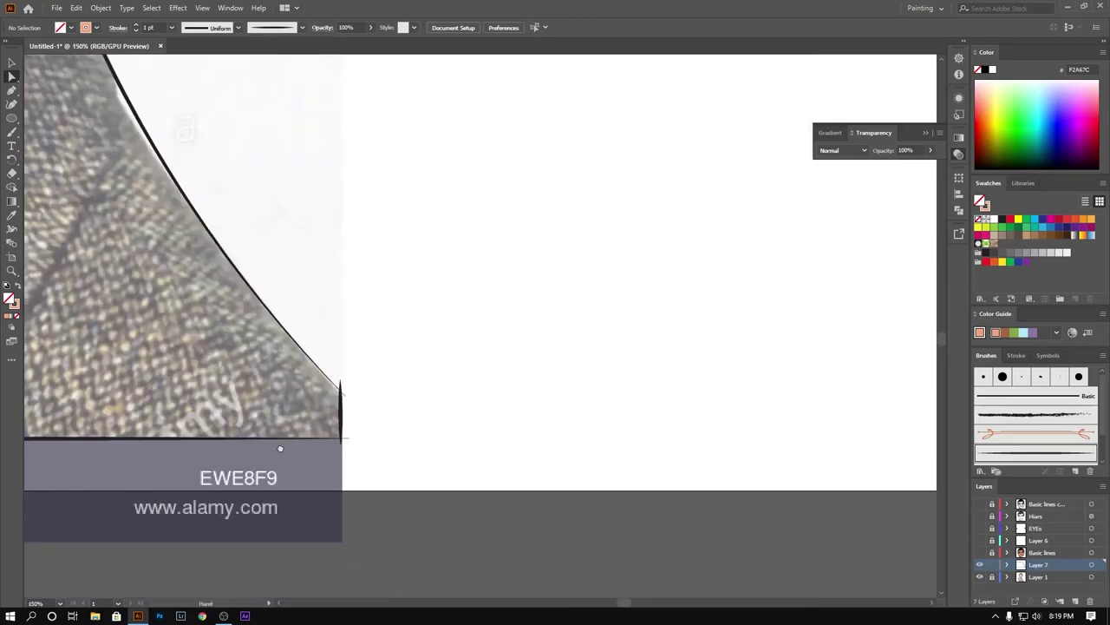
{"action": "left_click_drag", "start_coordinate": [280, 449], "coordinate": [491, 312]}
{"action": "key", "text": "ctrl+0"}
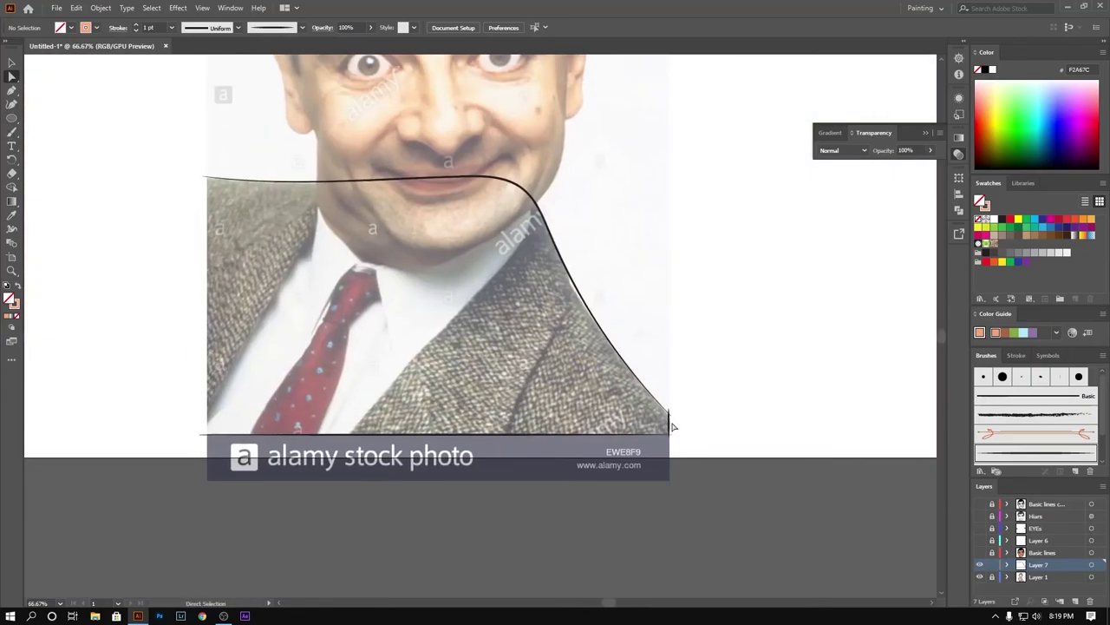
{"action": "mouse_move", "coordinate": [208, 208]}
{"action": "left_mouse_down"}
{"action": "mouse_move", "coordinate": [206, 433]}
{"action": "mouse_move", "coordinate": [208, 179]}
{"action": "left_mouse_up"}
{"action": "left_click", "coordinate": [124, 293]}
Step: Paintbrush the chin line from the top outline, redoing a rejected jaw stroke
{"action": "key", "text": "v"}
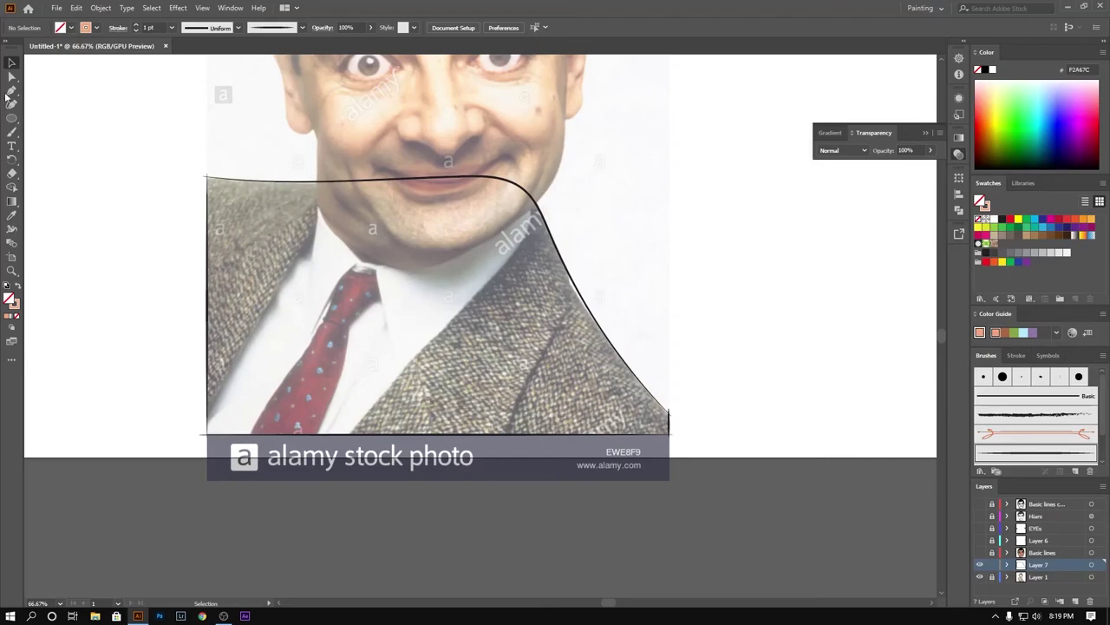
{"action": "left_click", "coordinate": [12, 132]}
{"action": "scroll", "coordinate": [321, 208], "scroll_direction": "up", "scroll_amount": 2}
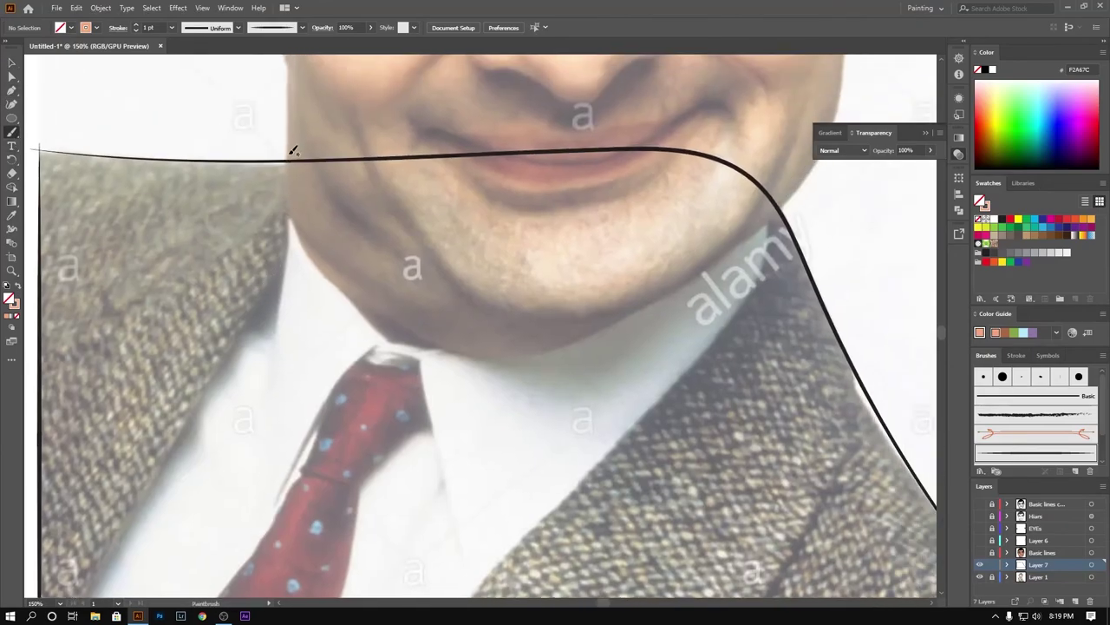
{"action": "mouse_move", "coordinate": [293, 151]}
{"action": "left_mouse_down"}
{"action": "mouse_move", "coordinate": [294, 207]}
{"action": "mouse_move", "coordinate": [325, 276]}
{"action": "left_mouse_up"}
{"action": "key", "text": "ctrl+z"}
{"action": "left_click_drag", "start_coordinate": [306, 157], "coordinate": [292, 153]}
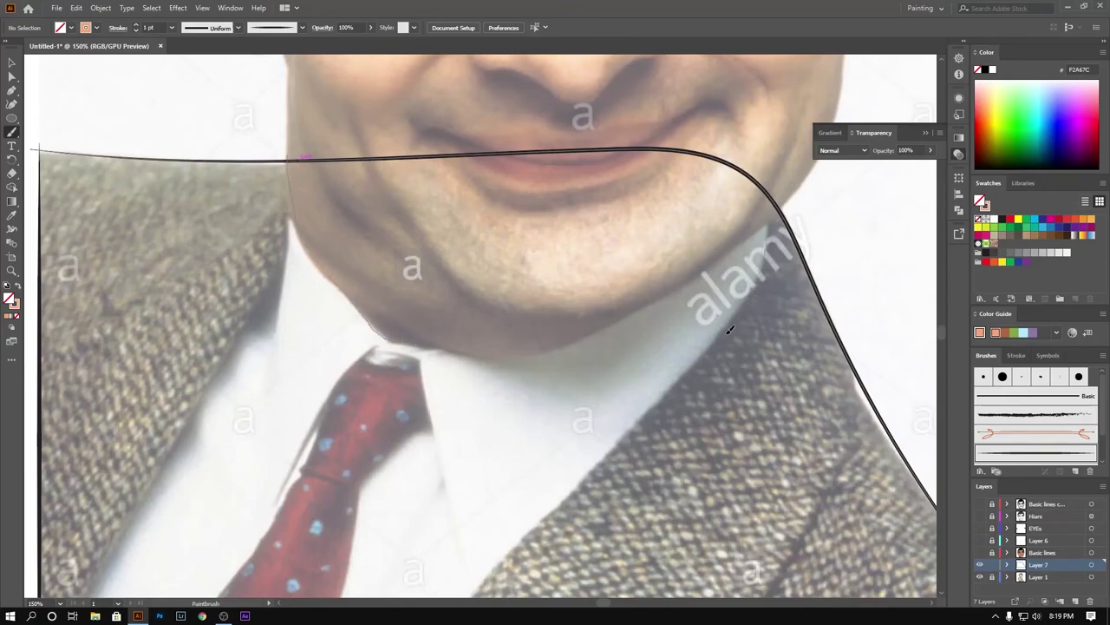
{"action": "scroll", "coordinate": [560, 501], "scroll_direction": "down", "scroll_amount": 3}
{"action": "scroll", "coordinate": [677, 255], "scroll_direction": "down", "scroll_amount": 2}
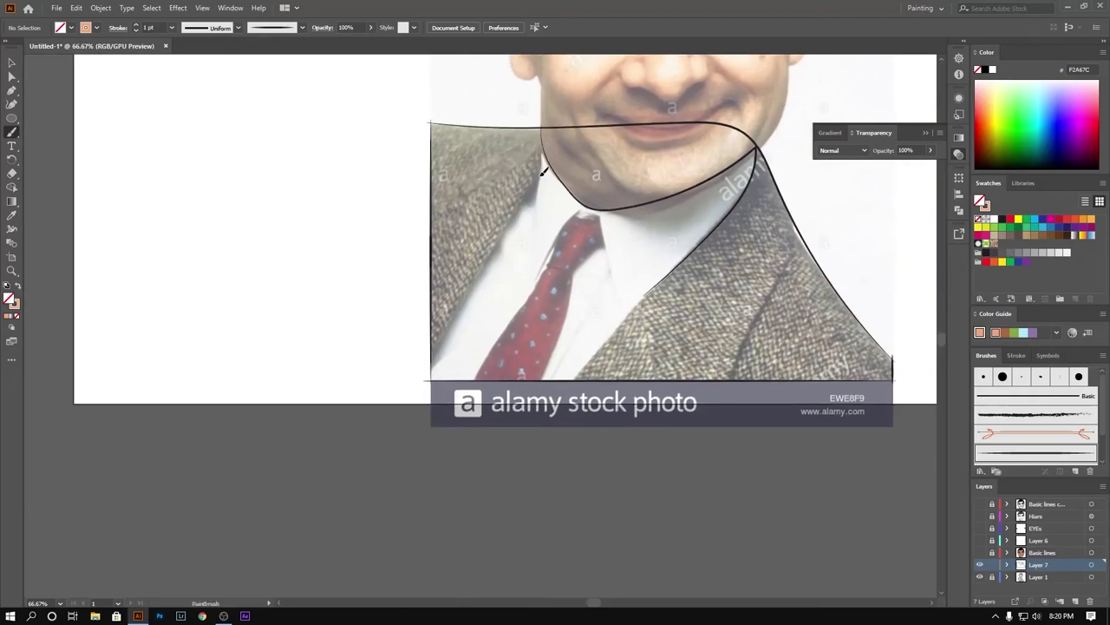
Step: Trace the left and right jacket lapel edges, discarding a stray stroke beside the face
{"action": "left_click_drag", "start_coordinate": [543, 172], "coordinate": [536, 201]}
{"action": "key", "text": "ctrl+z"}
{"action": "scroll", "coordinate": [559, 224], "scroll_direction": "up", "scroll_amount": 2}
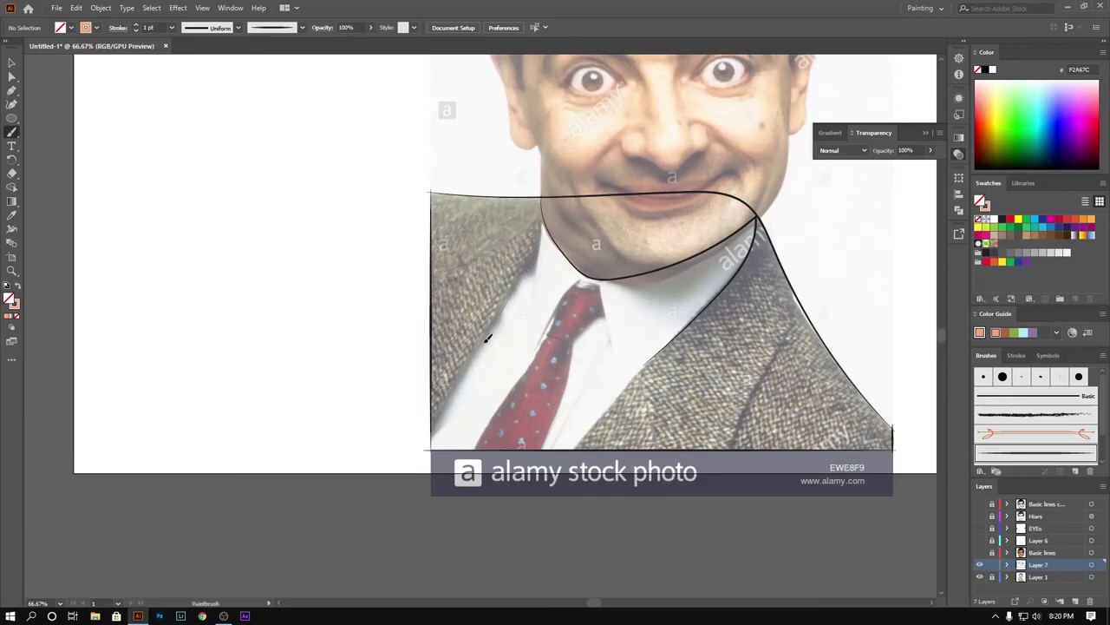
{"action": "left_click_drag", "start_coordinate": [439, 415], "coordinate": [438, 441]}
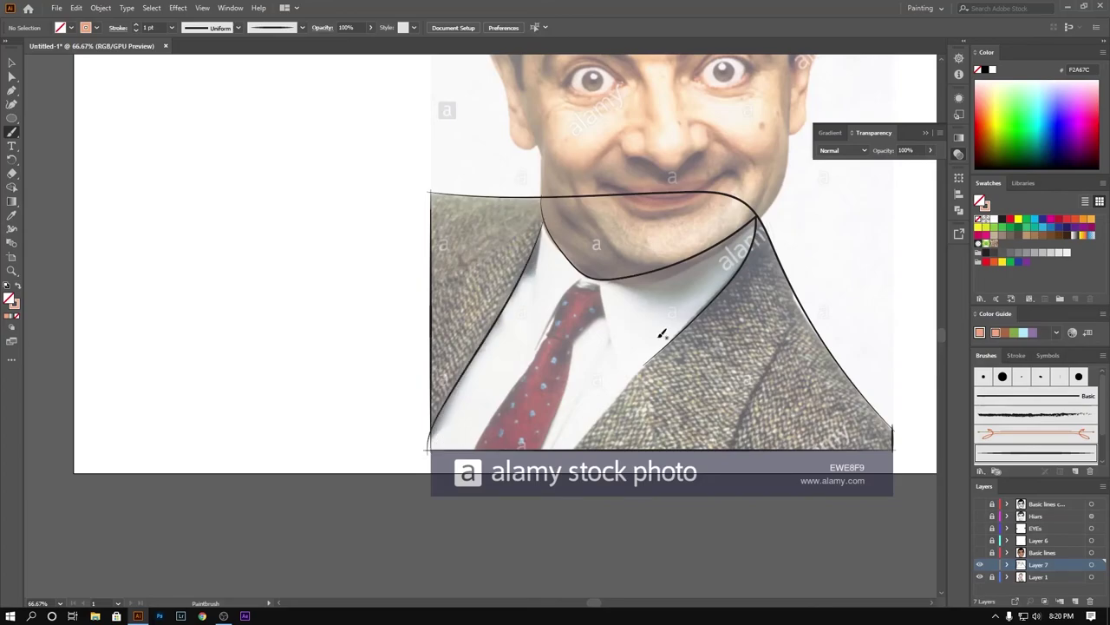
{"action": "left_click_drag", "start_coordinate": [574, 450], "coordinate": [655, 349]}
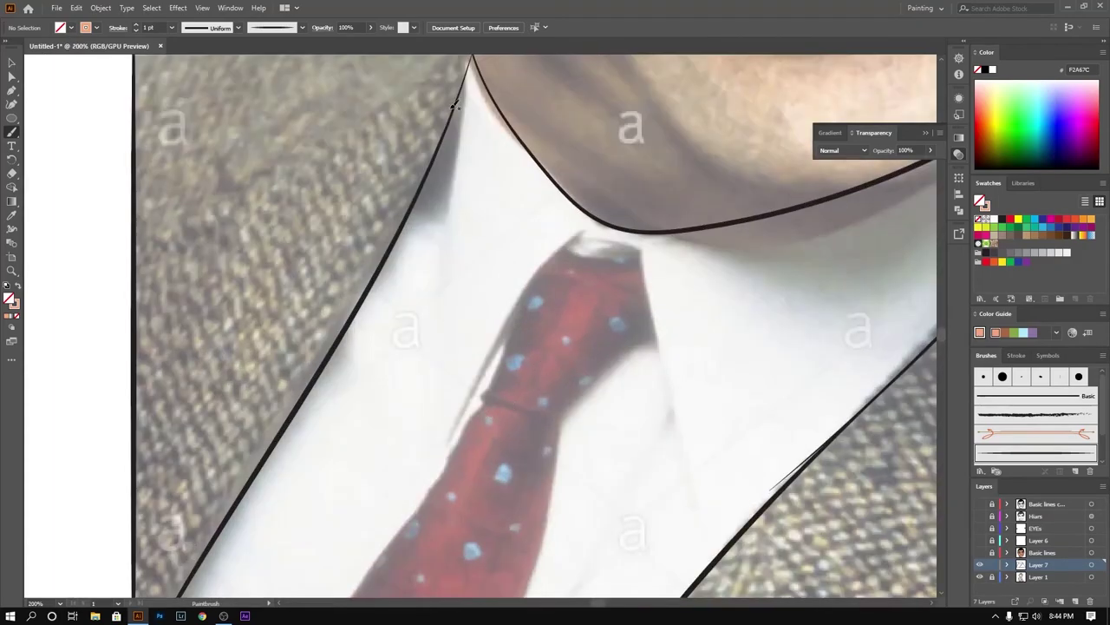
Step: Paintbrush the left and right edges of the shirt collar
{"action": "mouse_move", "coordinate": [466, 67]}
{"action": "left_mouse_down"}
{"action": "mouse_move", "coordinate": [439, 451]}
{"action": "mouse_move", "coordinate": [476, 383]}
{"action": "left_mouse_up"}
{"action": "left_click_drag", "start_coordinate": [573, 236], "coordinate": [603, 218]}
{"action": "left_click_drag", "start_coordinate": [561, 314], "coordinate": [504, 267]}
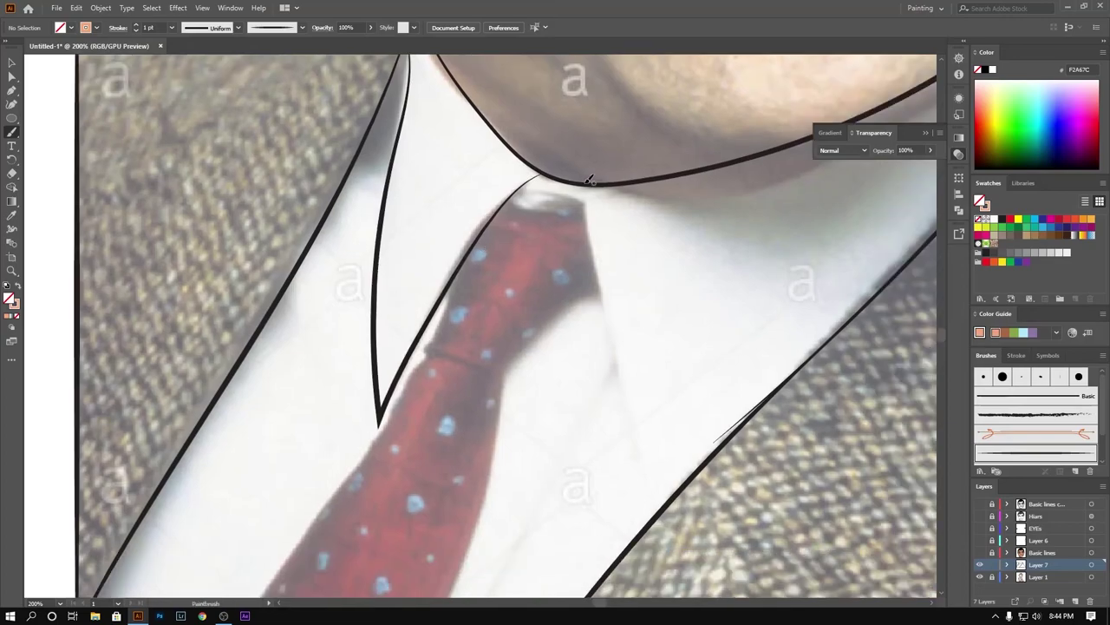
{"action": "mouse_move", "coordinate": [586, 184]}
{"action": "left_mouse_down"}
{"action": "mouse_move", "coordinate": [619, 384]}
{"action": "mouse_move", "coordinate": [651, 456]}
{"action": "mouse_move", "coordinate": [684, 485]}
{"action": "left_mouse_up"}
{"action": "key", "text": "ctrl+minus"}
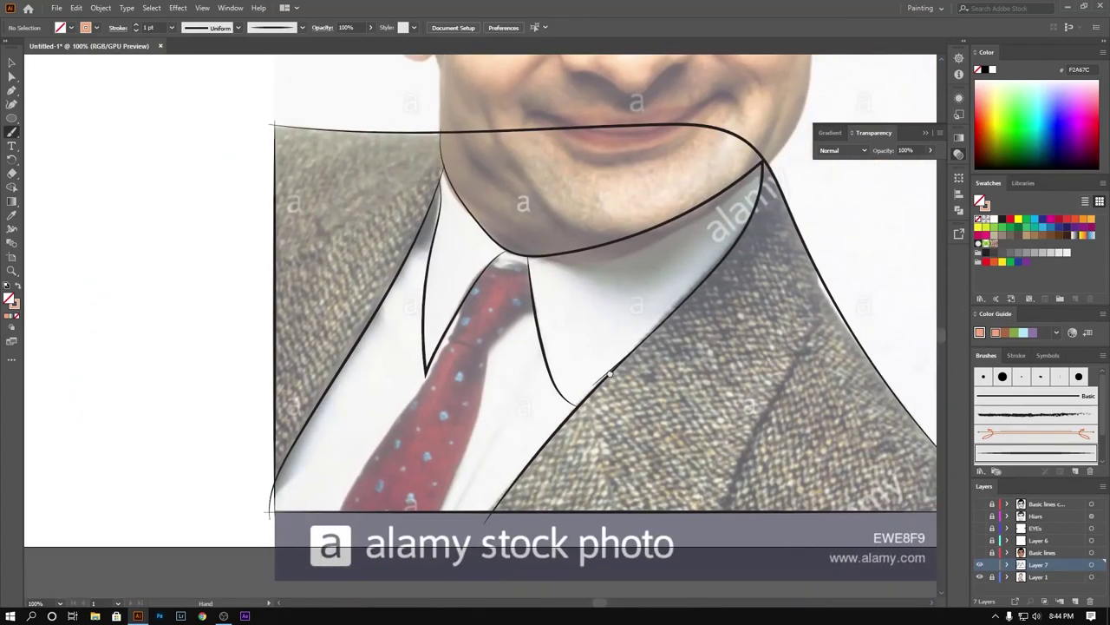
{"action": "scroll", "coordinate": [589, 408], "scroll_direction": "up", "scroll_amount": 5}
{"action": "scroll", "coordinate": [645, 335], "scroll_direction": "down", "scroll_amount": 4}
{"action": "scroll", "coordinate": [499, 173], "scroll_direction": "up", "scroll_amount": 2}
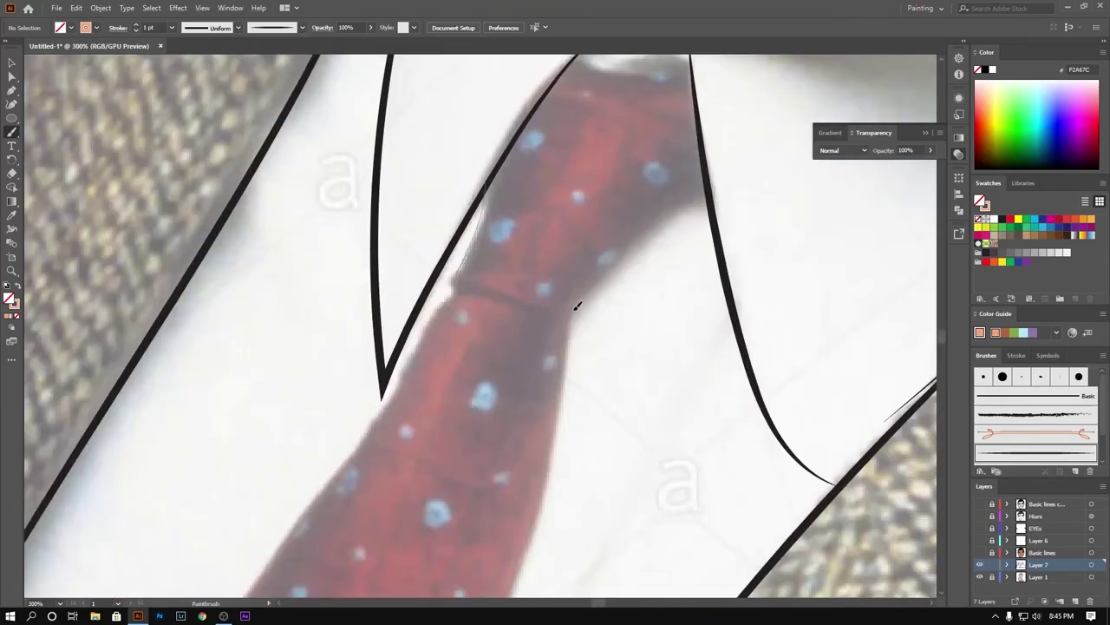
{"action": "scroll", "coordinate": [705, 193], "scroll_direction": "down", "scroll_amount": 3}
{"action": "scroll", "coordinate": [614, 188], "scroll_direction": "up", "scroll_amount": 1}
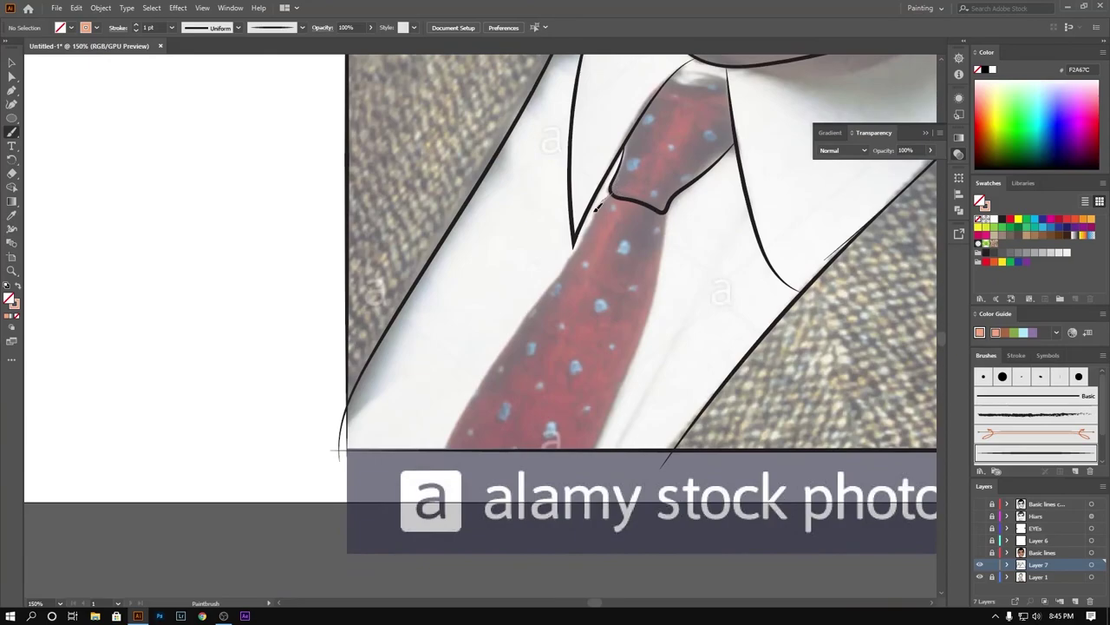
Step: Trace the tie's left edge up to the knot
{"action": "left_click_drag", "start_coordinate": [449, 445], "coordinate": [607, 198]}
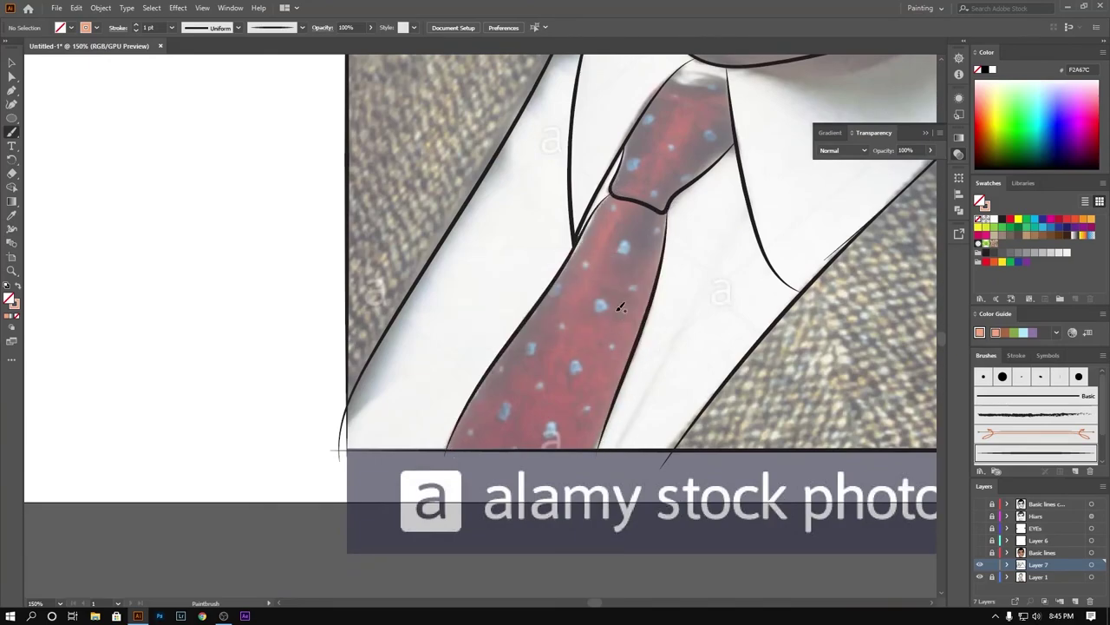
{"action": "scroll", "coordinate": [621, 307], "scroll_direction": "up", "scroll_amount": 1}
{"action": "scroll", "coordinate": [621, 307], "scroll_direction": "down", "scroll_amount": 2}
{"action": "scroll", "coordinate": [780, 323], "scroll_direction": "down", "scroll_amount": 1}
{"action": "scroll", "coordinate": [780, 323], "scroll_direction": "down", "scroll_amount": 1}
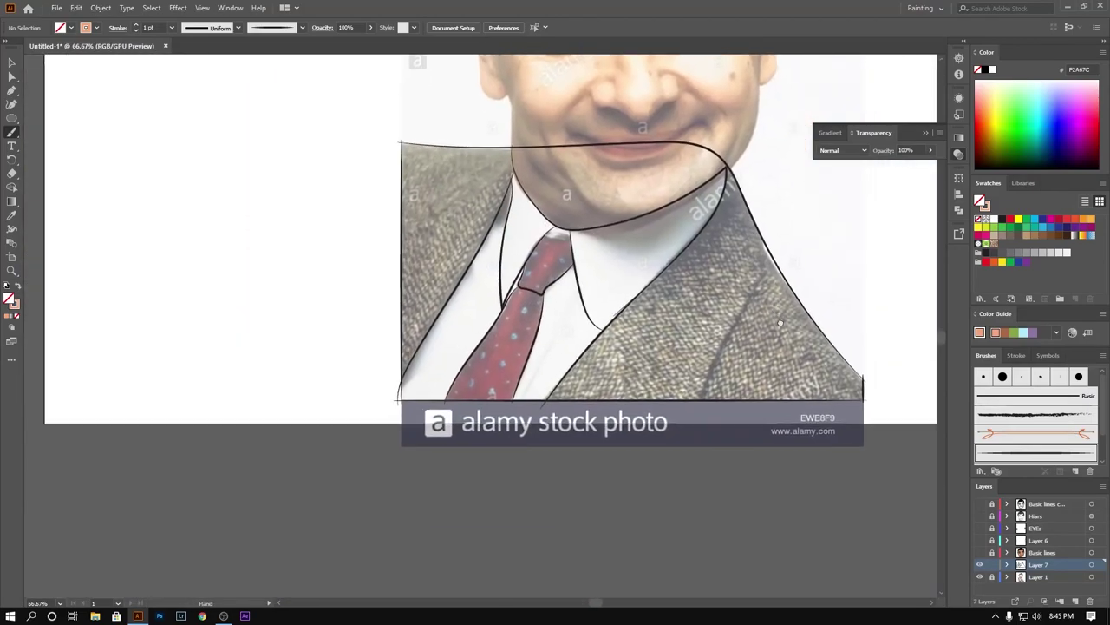
{"action": "scroll", "coordinate": [780, 323], "scroll_direction": "up", "scroll_amount": 2}
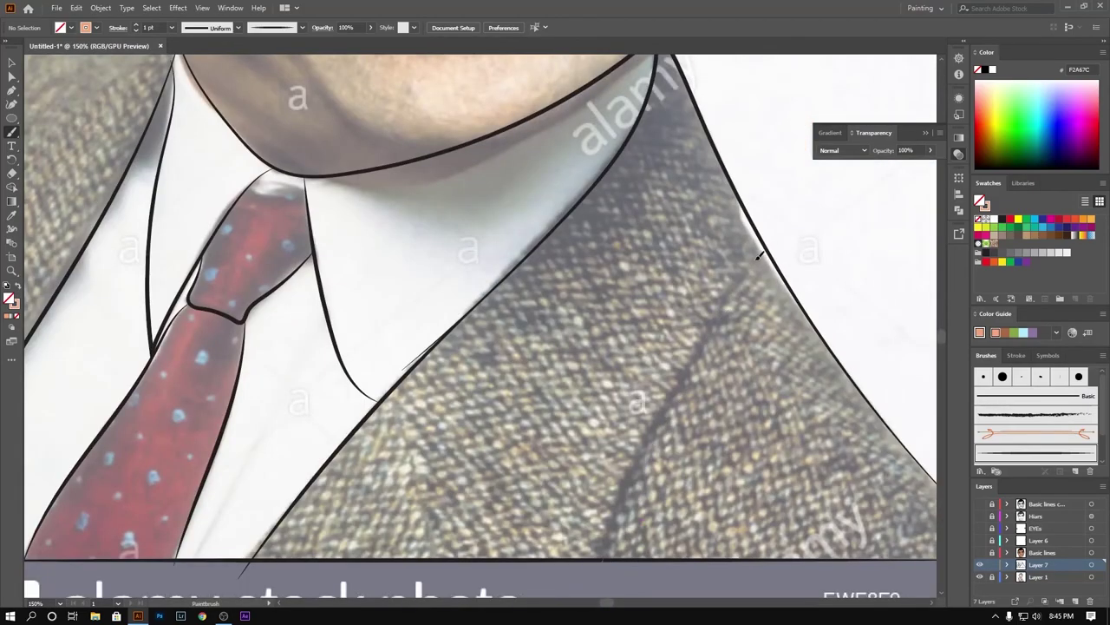
{"action": "scroll", "coordinate": [698, 329], "scroll_direction": "down", "scroll_amount": 3}
Step: Make the traced outline paths 2 pt thick
{"action": "left_click", "coordinate": [631, 402]}
{"action": "scroll", "coordinate": [564, 332], "scroll_direction": "up", "scroll_amount": 4}
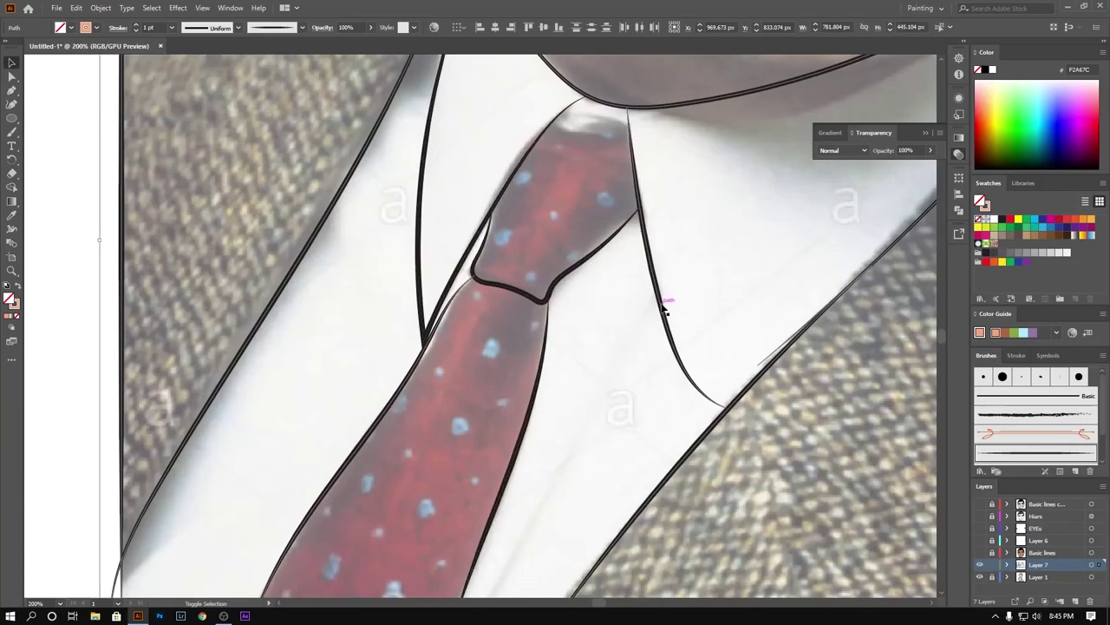
{"action": "scroll", "coordinate": [665, 310], "scroll_direction": "down", "scroll_amount": 2}
{"action": "scroll", "coordinate": [187, 88], "scroll_direction": "up", "scroll_amount": 1}
{"action": "left_click", "coordinate": [136, 24]}
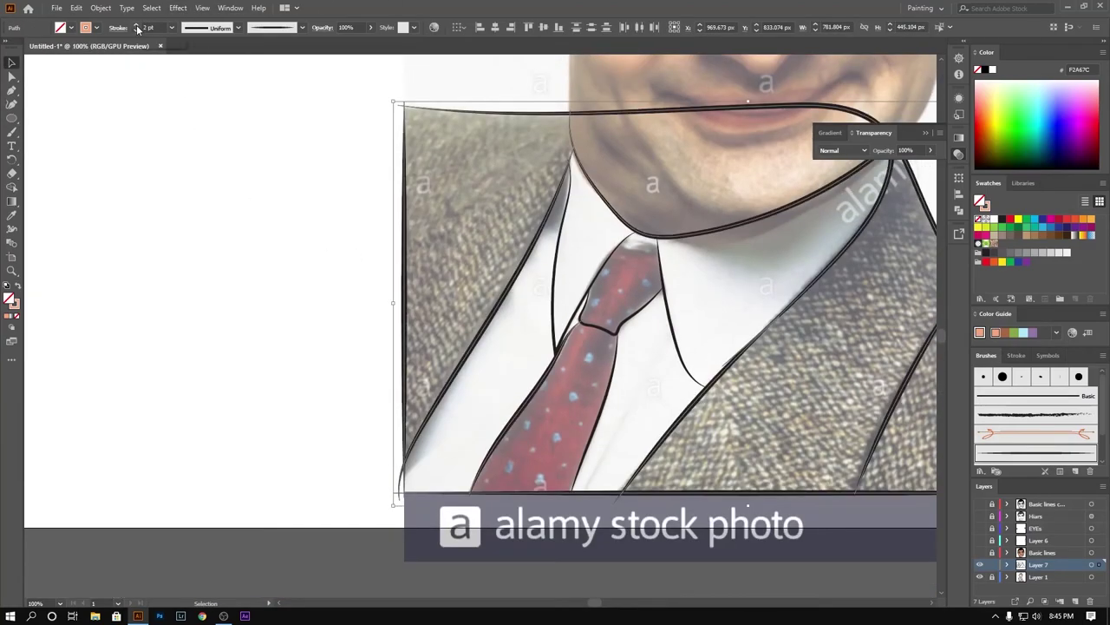
{"action": "left_click", "coordinate": [170, 298]}
{"action": "scroll", "coordinate": [400, 500], "scroll_direction": "up", "scroll_amount": 4}
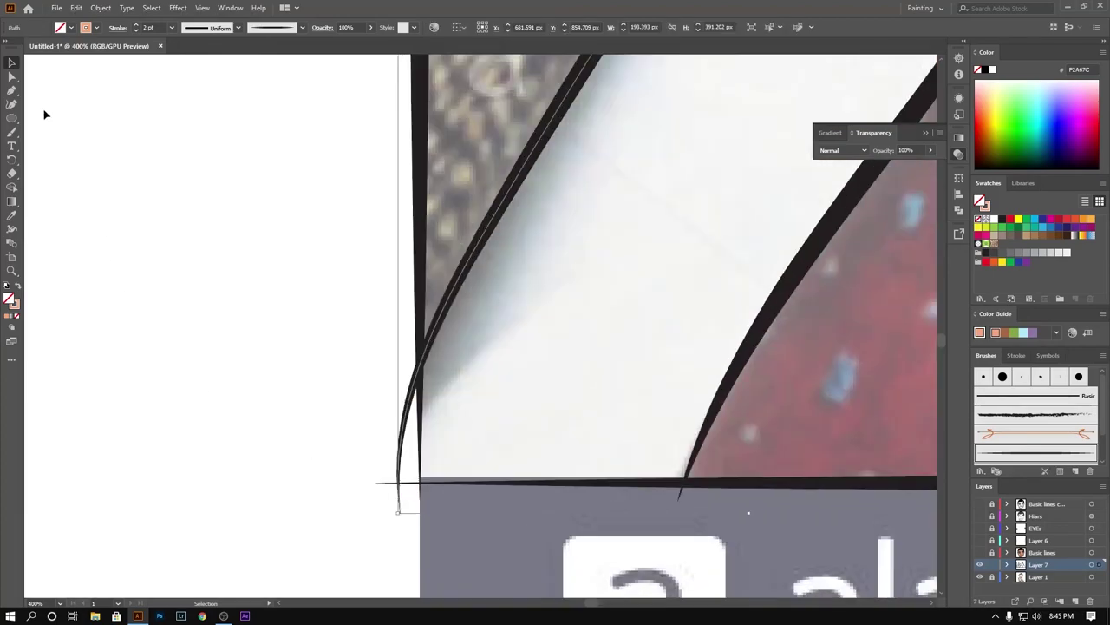
Step: Move the bottom-left corner anchor up to line up the edges, then select all traced artwork
{"action": "key", "text": "a"}
{"action": "left_click", "coordinate": [399, 512]}
{"action": "left_click_drag", "start_coordinate": [401, 514], "coordinate": [408, 476]}
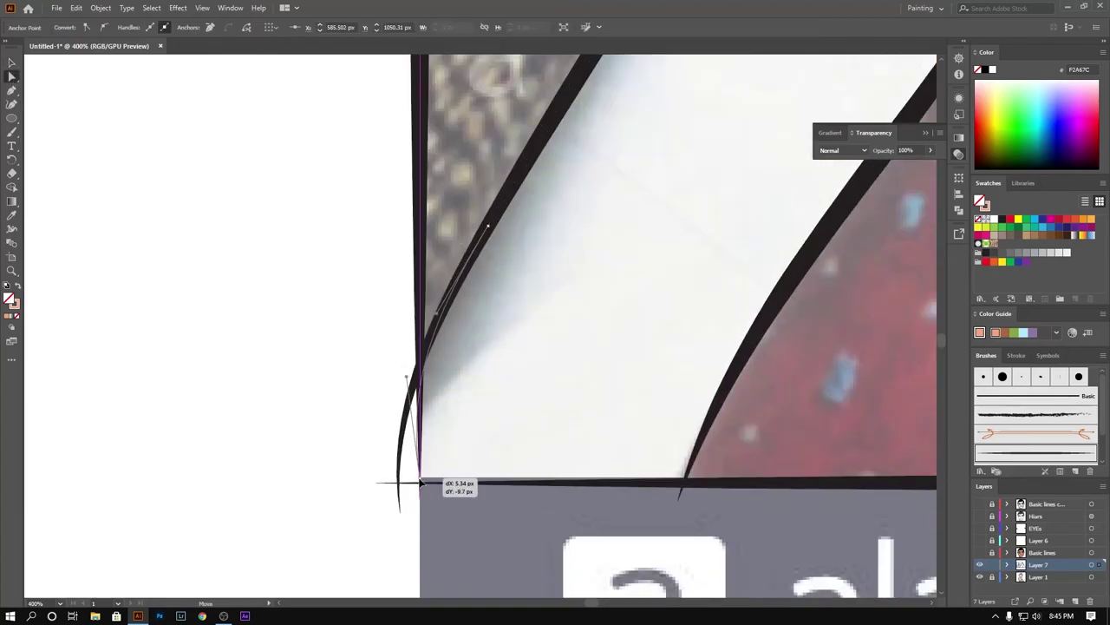
{"action": "left_click", "coordinate": [307, 515]}
{"action": "scroll", "coordinate": [485, 524], "scroll_direction": "down", "scroll_amount": 4}
{"action": "scroll", "coordinate": [775, 527], "scroll_direction": "up", "scroll_amount": 3}
{"action": "key", "text": "ctrl+0"}
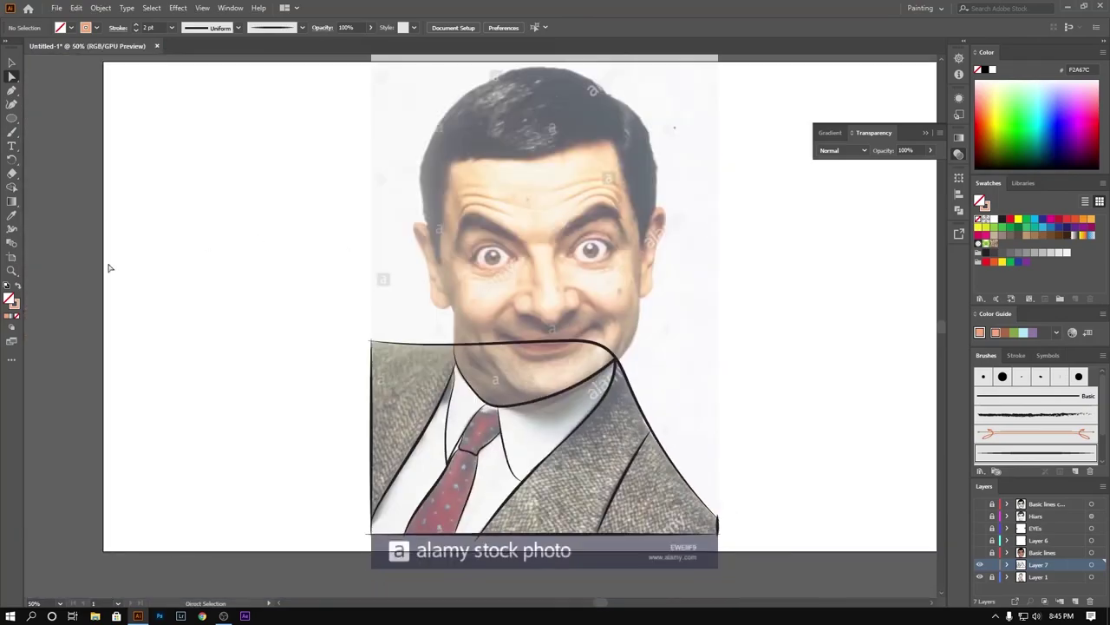
{"action": "scroll", "coordinate": [498, 416], "scroll_direction": "up", "scroll_amount": 5}
{"action": "scroll", "coordinate": [498, 415], "scroll_direction": "down", "scroll_amount": 3}
{"action": "scroll", "coordinate": [417, 347], "scroll_direction": "up", "scroll_amount": 4}
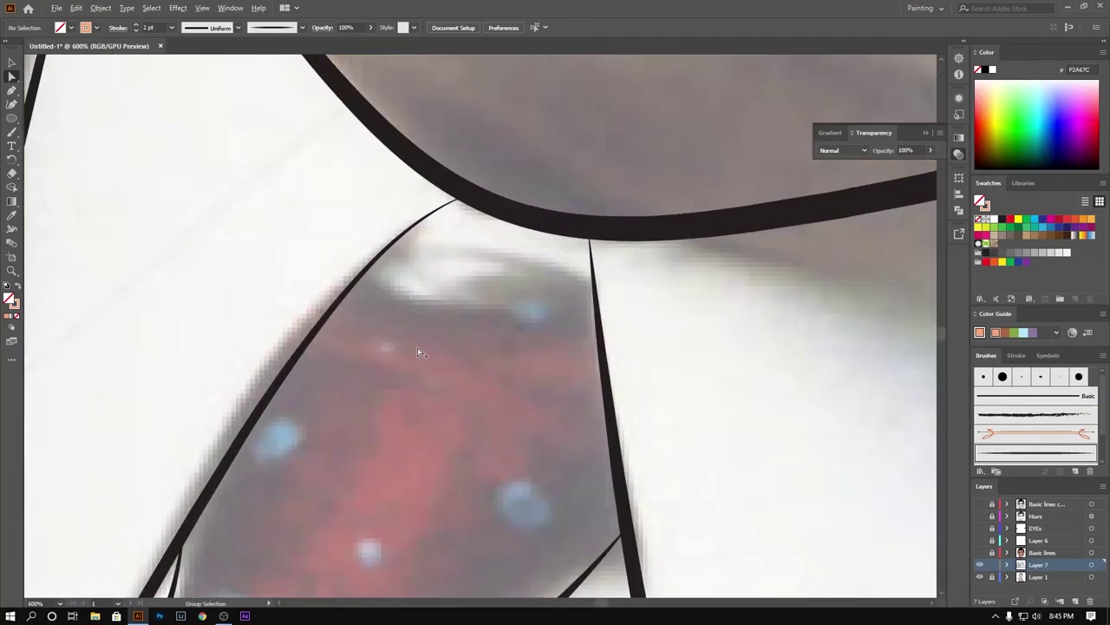
{"action": "scroll", "coordinate": [417, 347], "scroll_direction": "down", "scroll_amount": 6}
{"action": "left_click", "coordinate": [11, 63]}
{"action": "key", "text": "ctrl+a"}
Step: Group the traced suit lines and divide them with a Pathfinder operation
{"action": "left_click", "coordinate": [100, 8]}
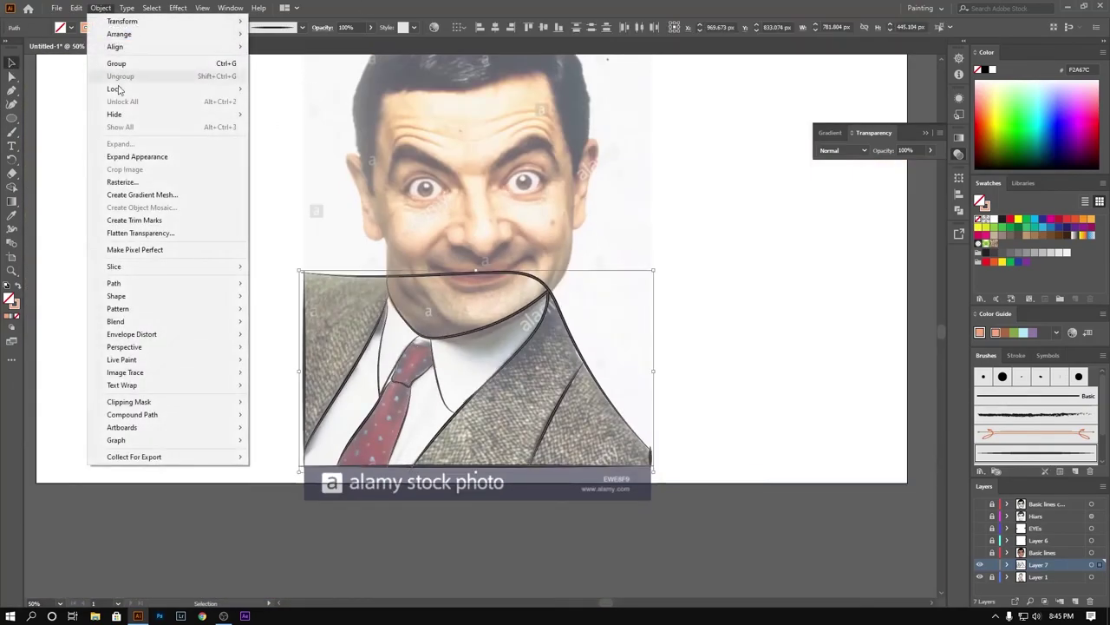
{"action": "left_click", "coordinate": [322, 384]}
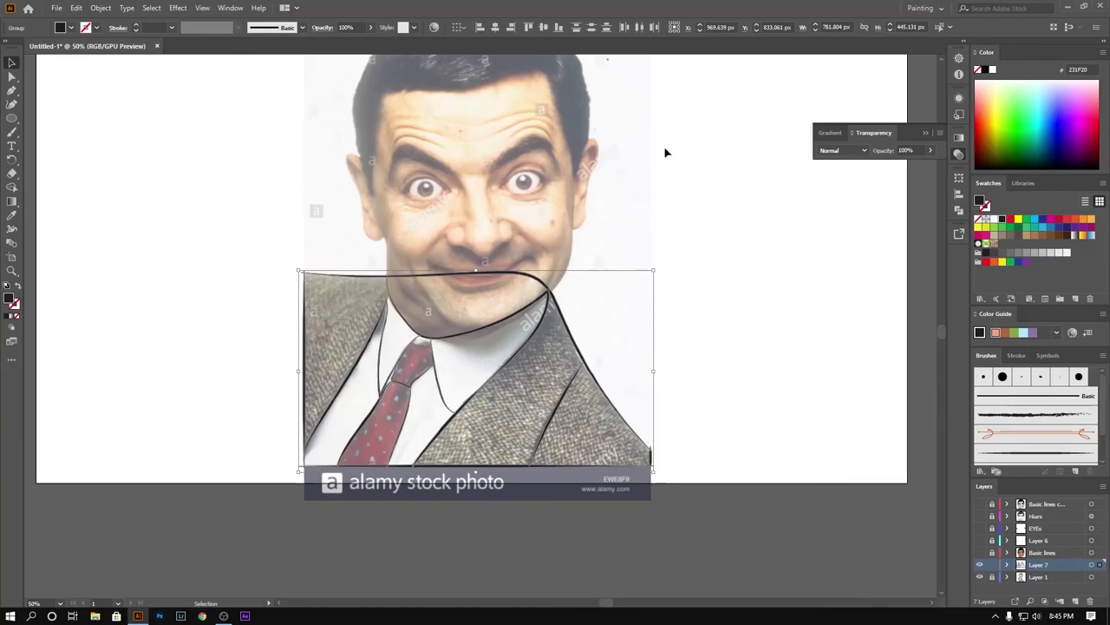
{"action": "left_click", "coordinate": [958, 209]}
{"action": "left_click", "coordinate": [867, 234]}
{"action": "left_click", "coordinate": [794, 328]}
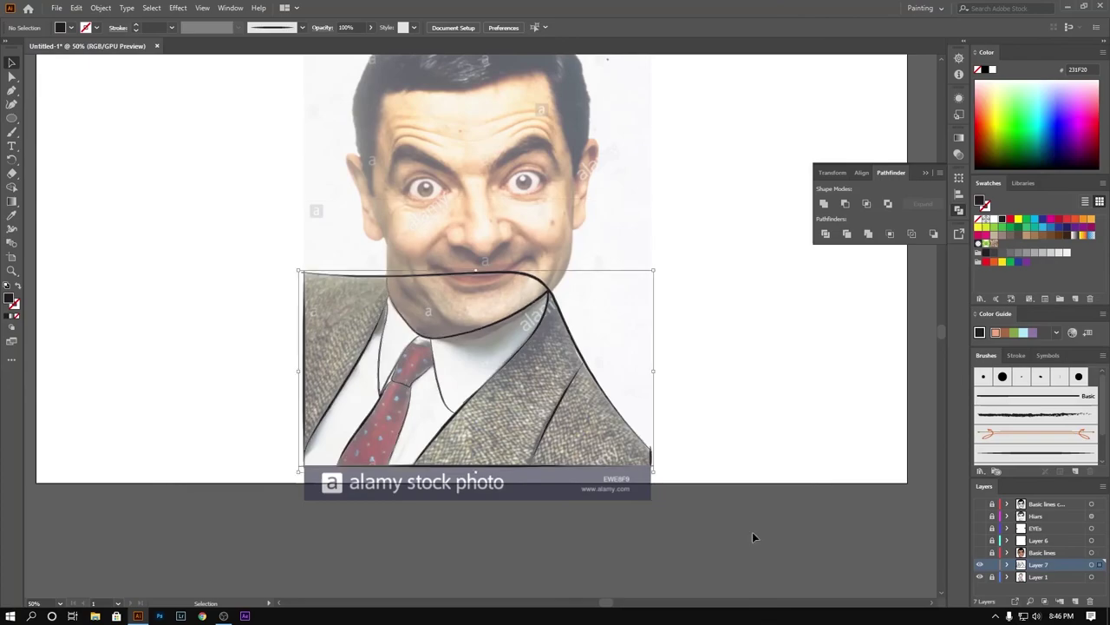
{"action": "left_click_drag", "start_coordinate": [1084, 611], "coordinate": [1075, 600]}
{"action": "left_click_drag", "start_coordinate": [871, 572], "coordinate": [812, 509]}
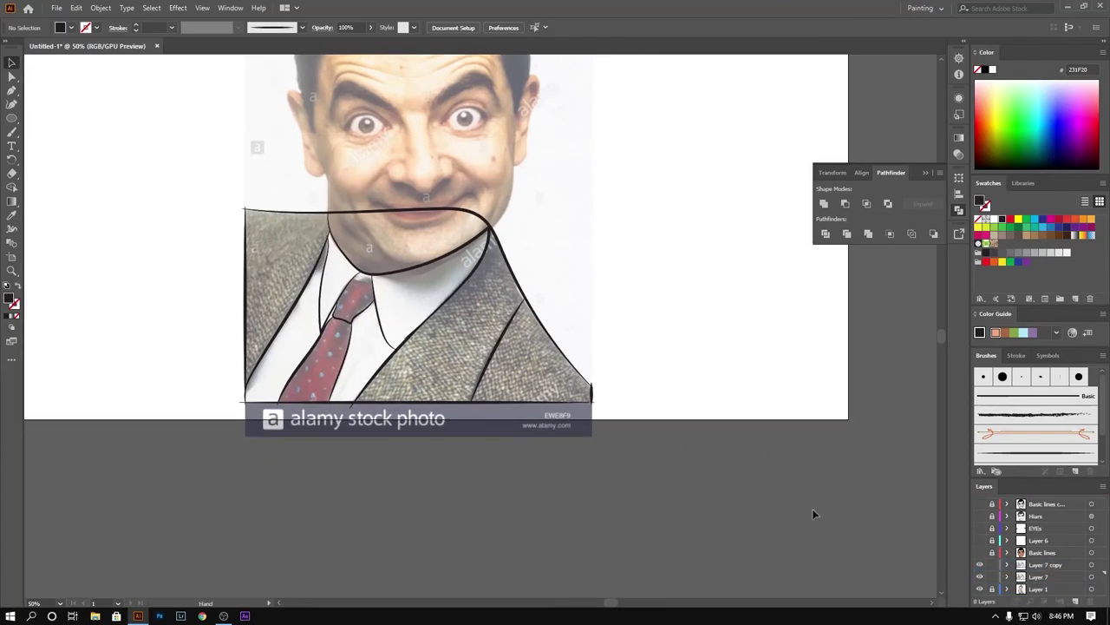
Step: Draw a large rectangle over the suit sketch and give it a brown fill
{"action": "left_click", "coordinate": [37, 123]}
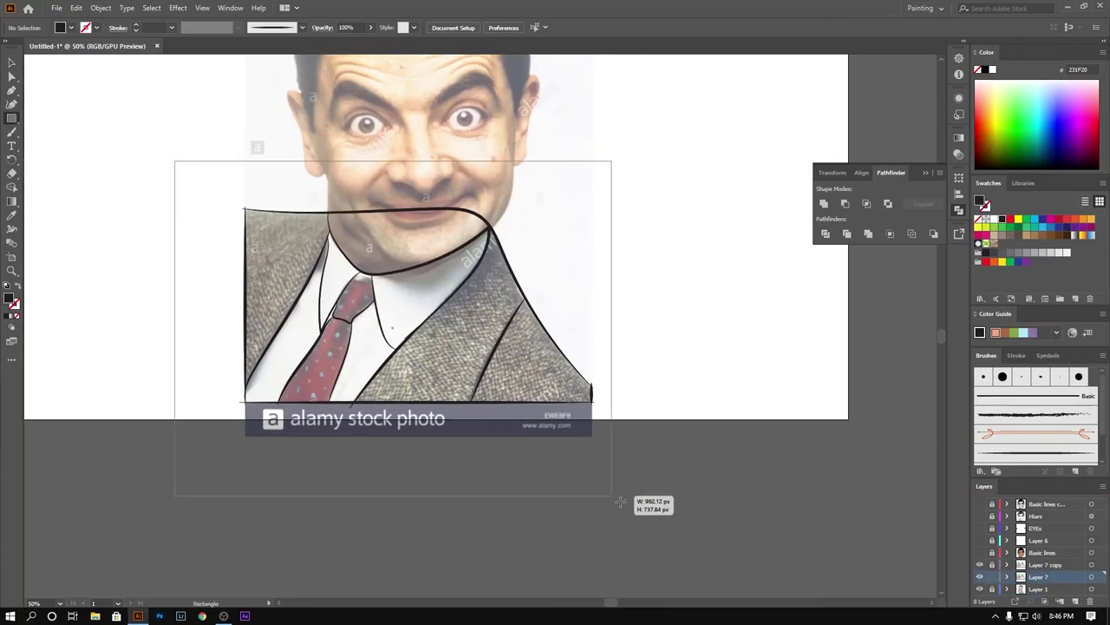
{"action": "left_click_drag", "start_coordinate": [176, 162], "coordinate": [657, 526]}
{"action": "double_click", "coordinate": [12, 299]}
{"action": "left_click", "coordinate": [568, 363]}
{"action": "left_click_drag", "start_coordinate": [569, 365], "coordinate": [571, 371]}
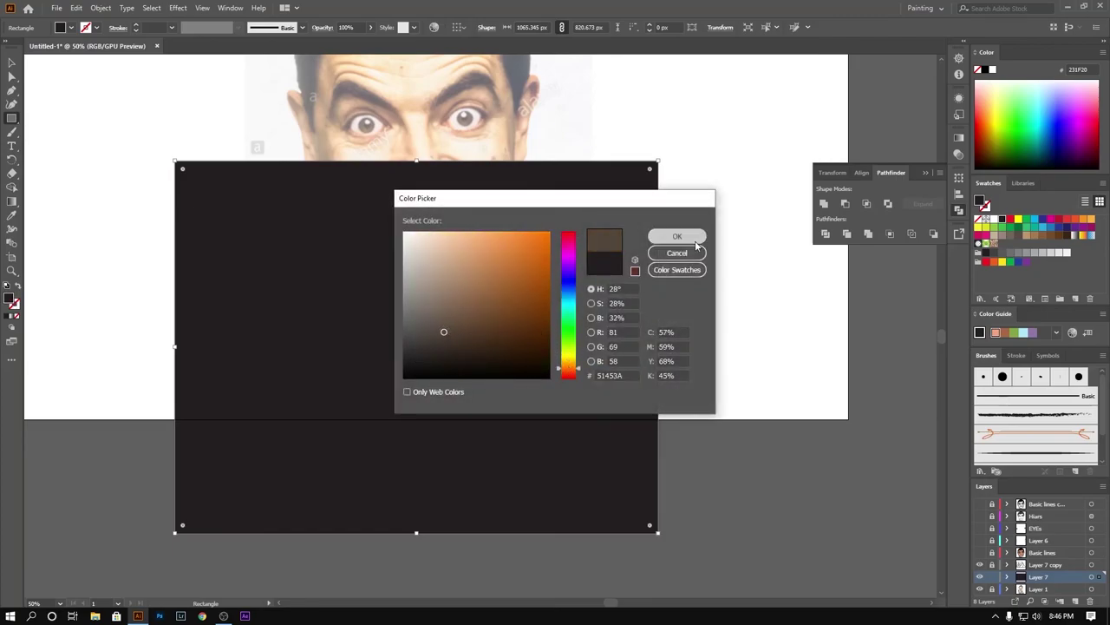
{"action": "left_click", "coordinate": [677, 235]}
{"action": "double_click", "coordinate": [9, 299]}
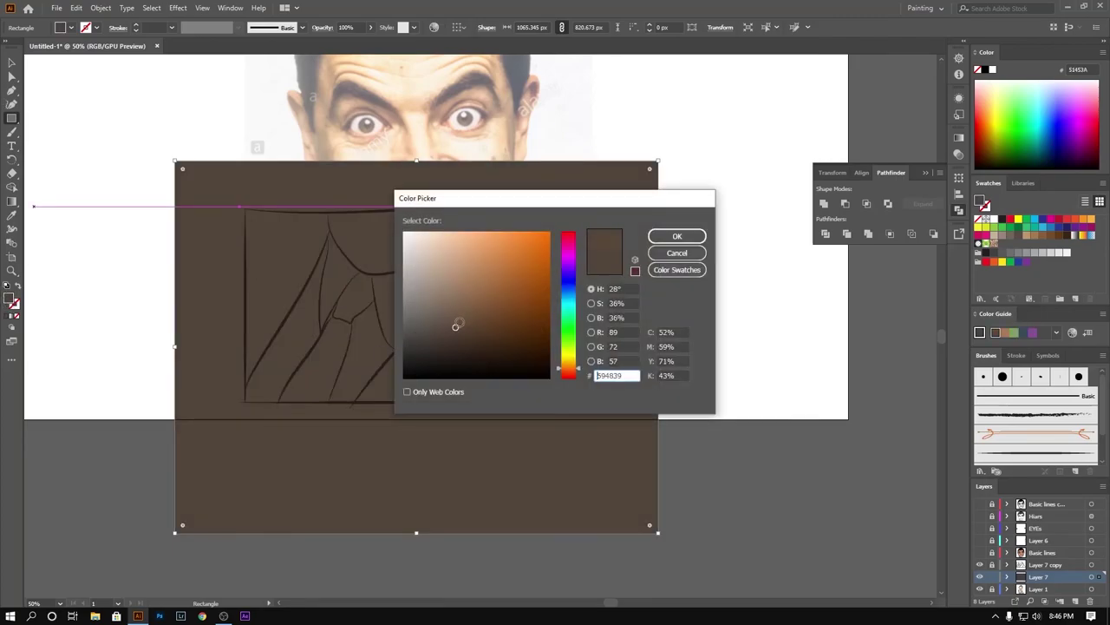
{"action": "left_click", "coordinate": [678, 237]}
{"action": "double_click", "coordinate": [11, 299]}
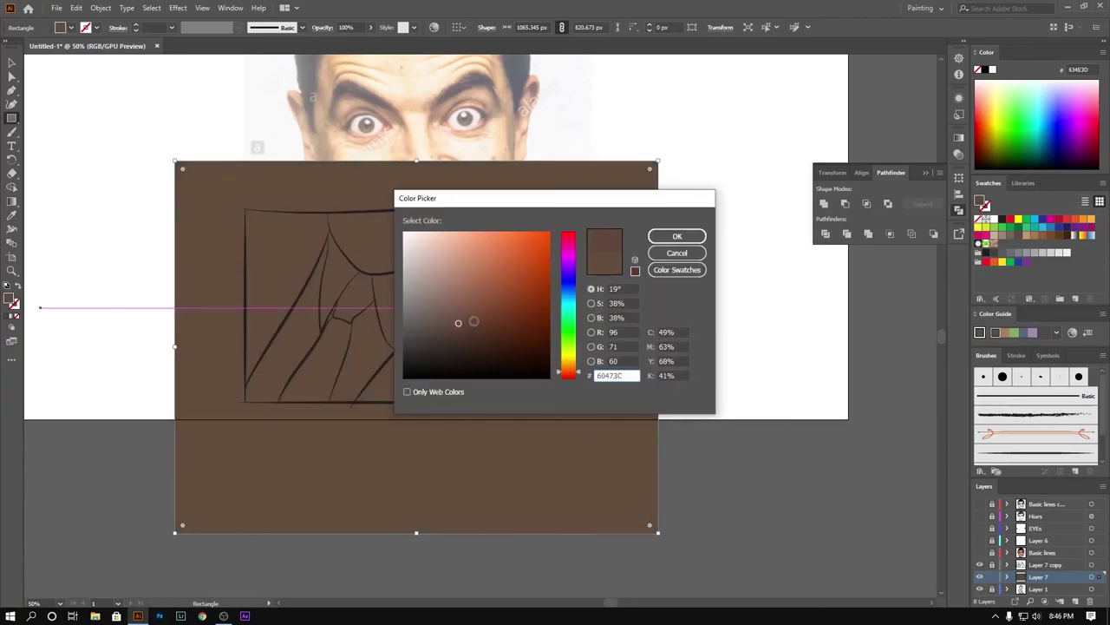
{"action": "left_click", "coordinate": [678, 237]}
Step: Sample colours from the jacket photo into the rectangle and move it back over the suit
{"action": "key", "text": "v"}
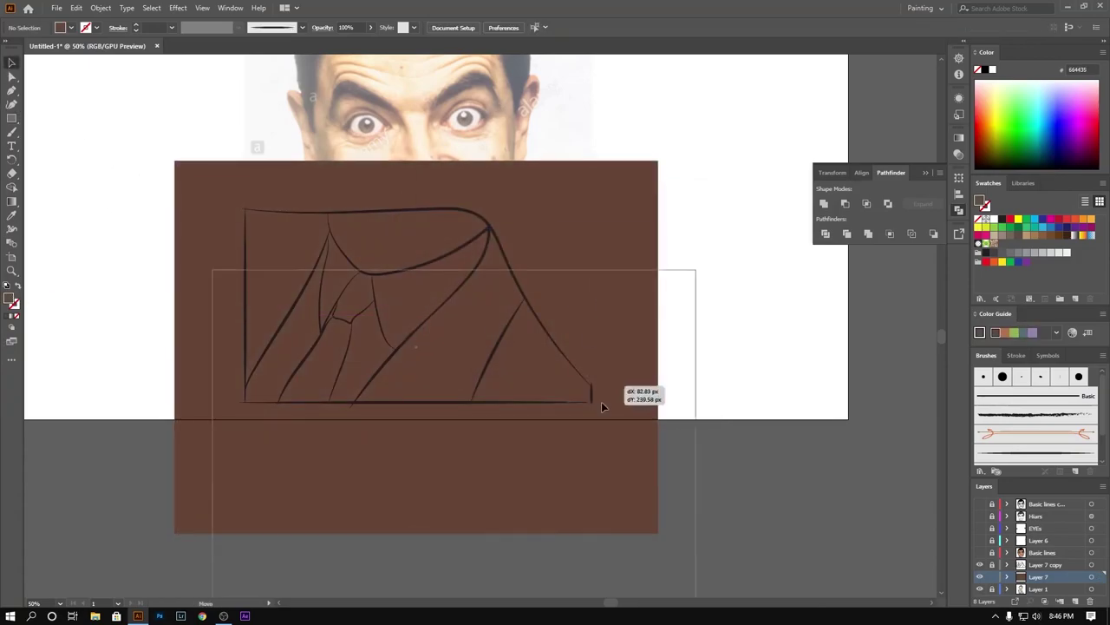
{"action": "left_click_drag", "start_coordinate": [567, 290], "coordinate": [495, 496]}
{"action": "left_click", "coordinate": [12, 224]}
{"action": "left_click", "coordinate": [485, 345]}
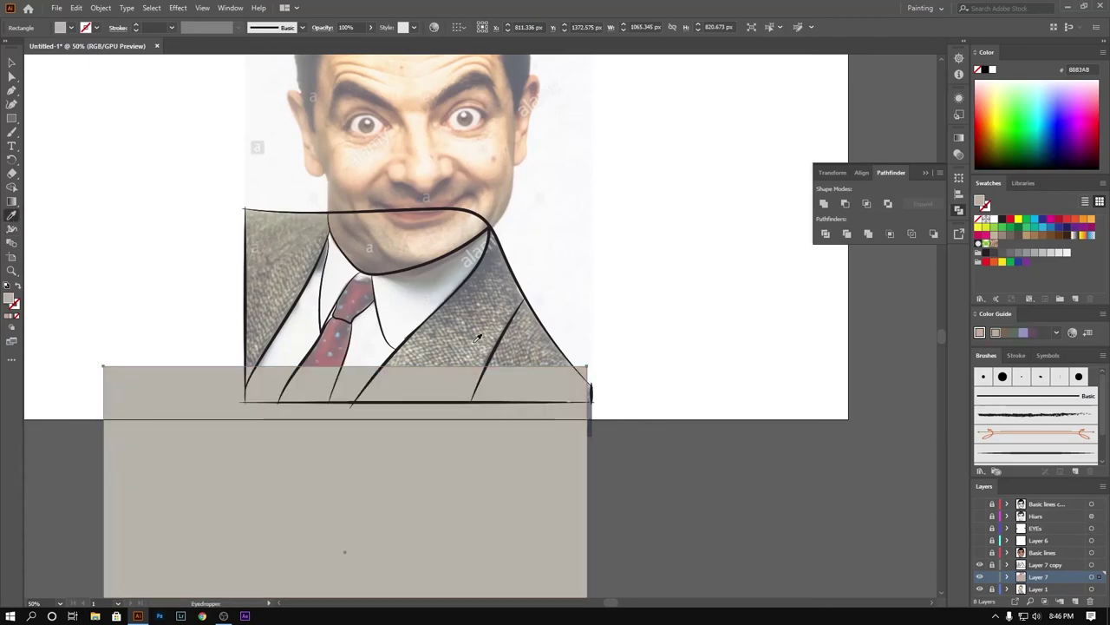
{"action": "left_click", "coordinate": [477, 335]}
{"action": "key", "text": "ctrl+plus"}
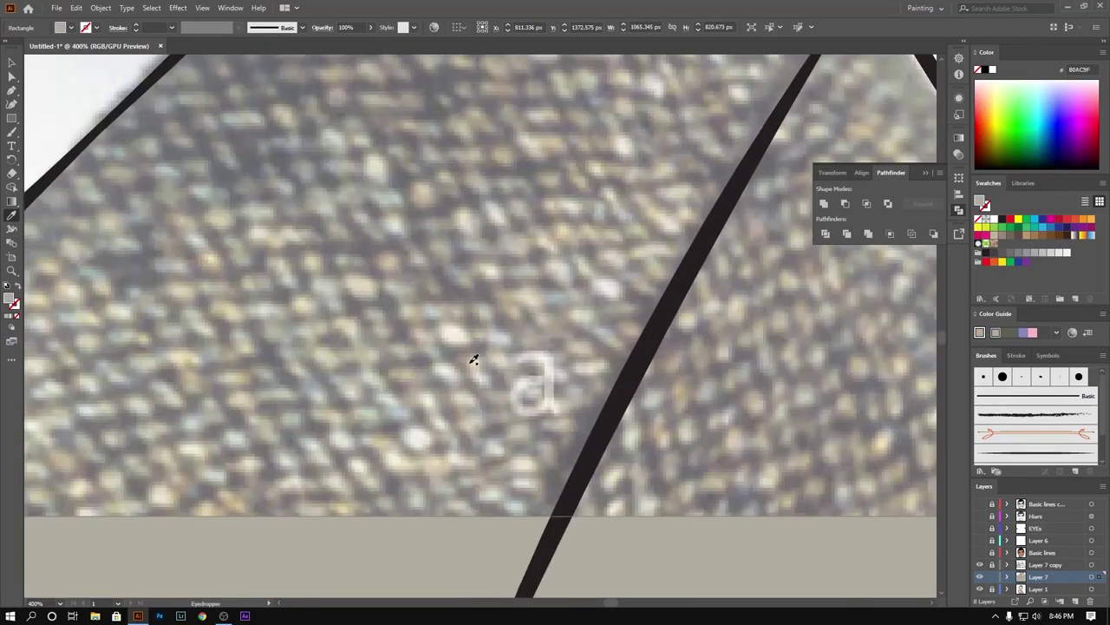
{"action": "left_click", "coordinate": [11, 63]}
{"action": "left_click_drag", "start_coordinate": [521, 510], "coordinate": [569, 270]}
Step: Fill the rectangle dark purple and send it behind the sketch lines
{"action": "double_click", "coordinate": [10, 298]}
{"action": "left_click", "coordinate": [523, 324]}
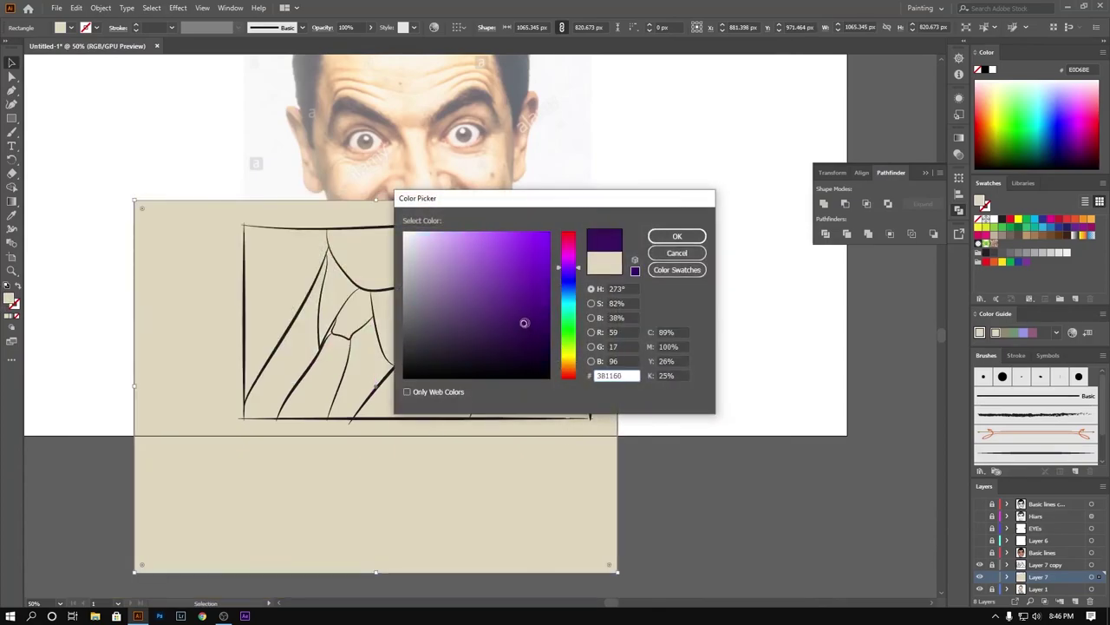
{"action": "left_click", "coordinate": [677, 236]}
{"action": "right_click", "coordinate": [259, 310]}
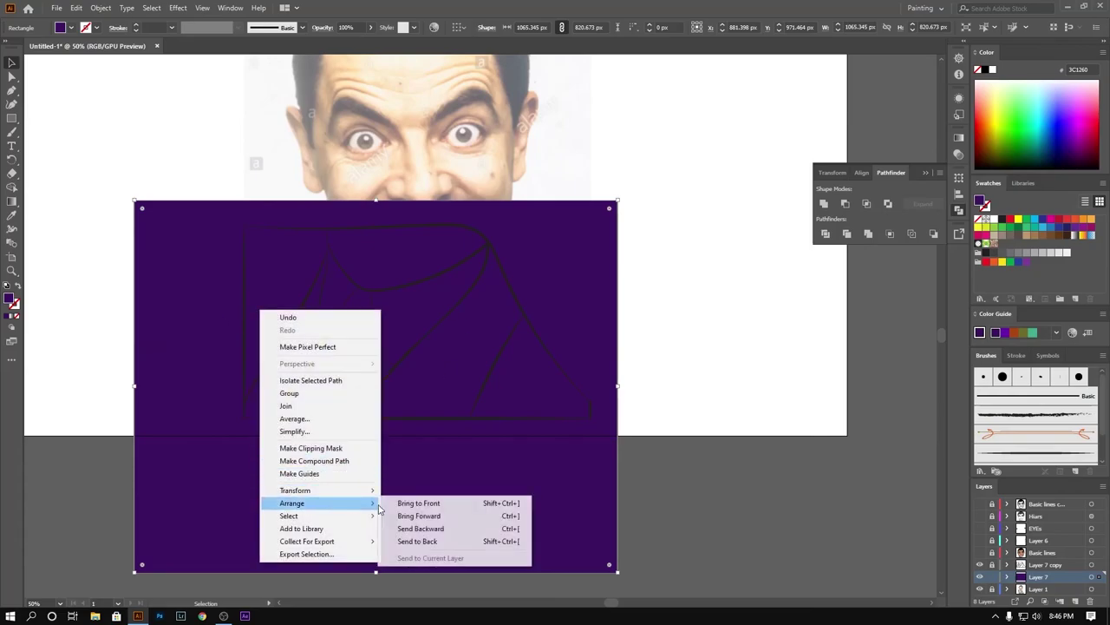
{"action": "left_click", "coordinate": [425, 544]}
Step: Select the rectangle with the sketch lines and isolate the suit group for editing
{"action": "left_click", "coordinate": [123, 102]}
{"action": "left_click", "coordinate": [513, 299]}
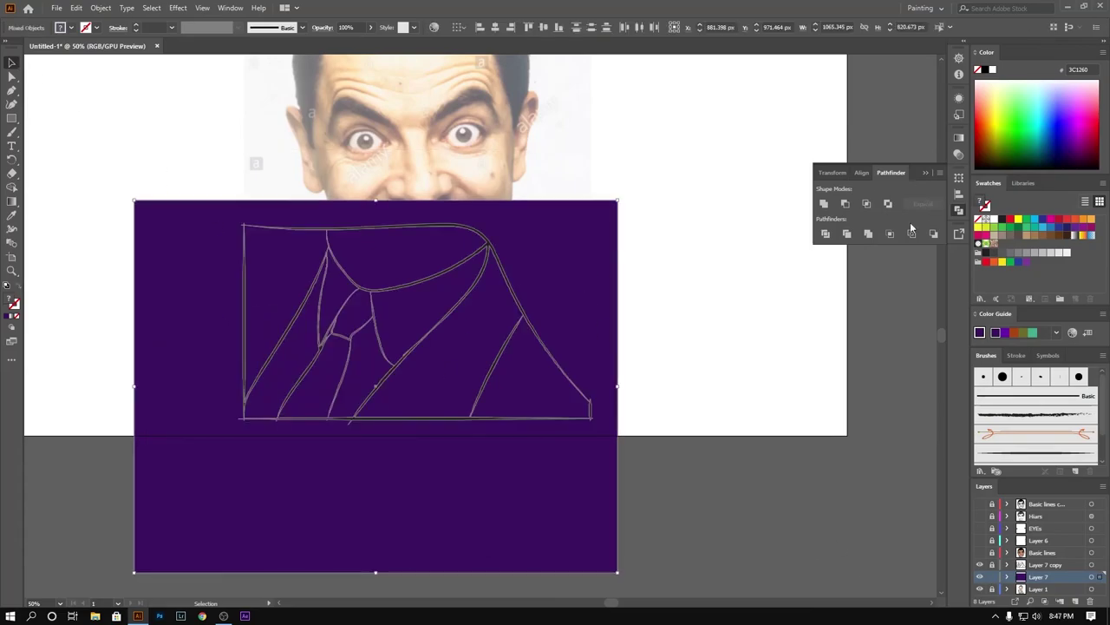
{"action": "right_click", "coordinate": [510, 299]}
{"action": "left_click", "coordinate": [571, 383]}
Step: Delete the inner collar piece and give the shirt pieces a light grey fill
{"action": "left_click", "coordinate": [396, 310]}
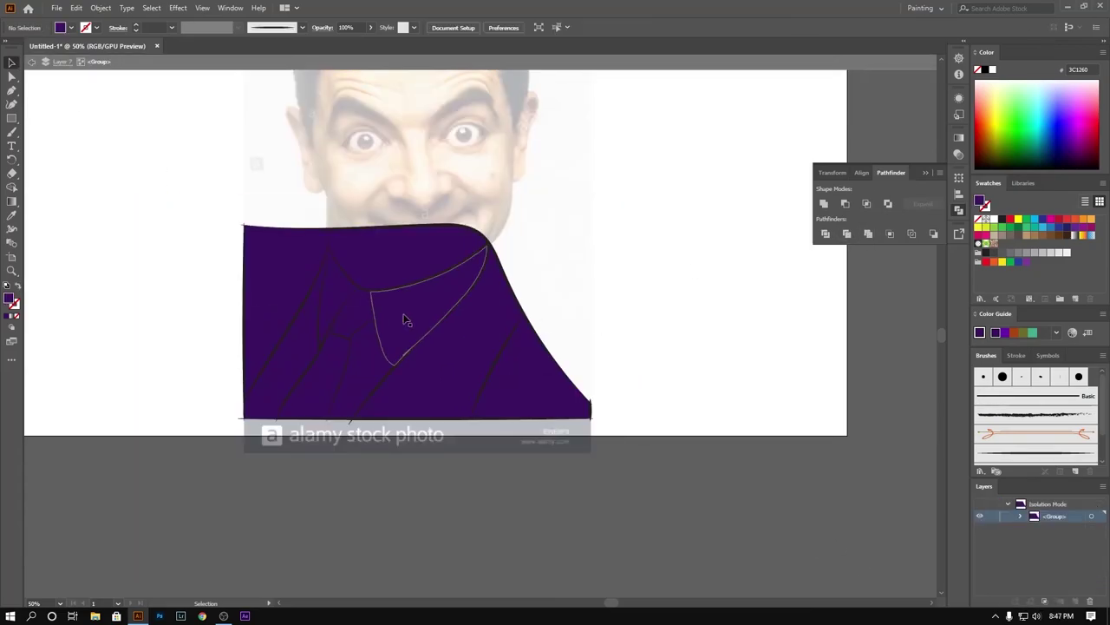
{"action": "scroll", "coordinate": [426, 303], "scroll_direction": "up", "scroll_amount": 3}
{"action": "key", "text": "Delete"}
{"action": "scroll", "coordinate": [442, 324], "scroll_direction": "left", "scroll_amount": 3}
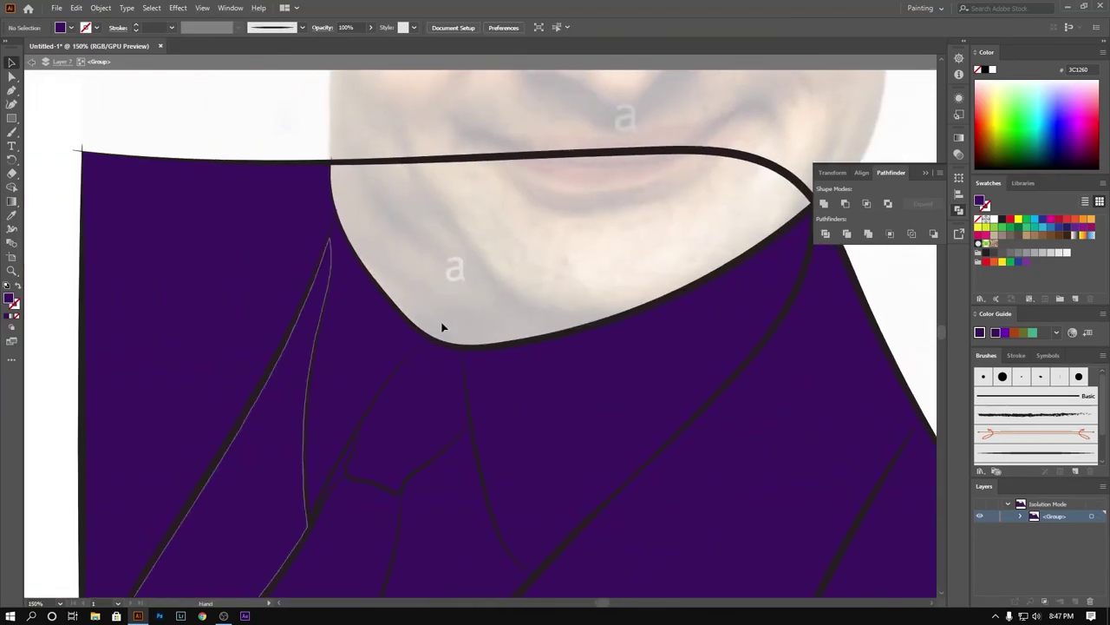
{"action": "left_click", "coordinate": [344, 349]}
{"action": "left_click_drag", "start_coordinate": [344, 349], "coordinate": [241, 566]}
{"action": "scroll", "coordinate": [241, 566], "scroll_direction": "down", "scroll_amount": 5}
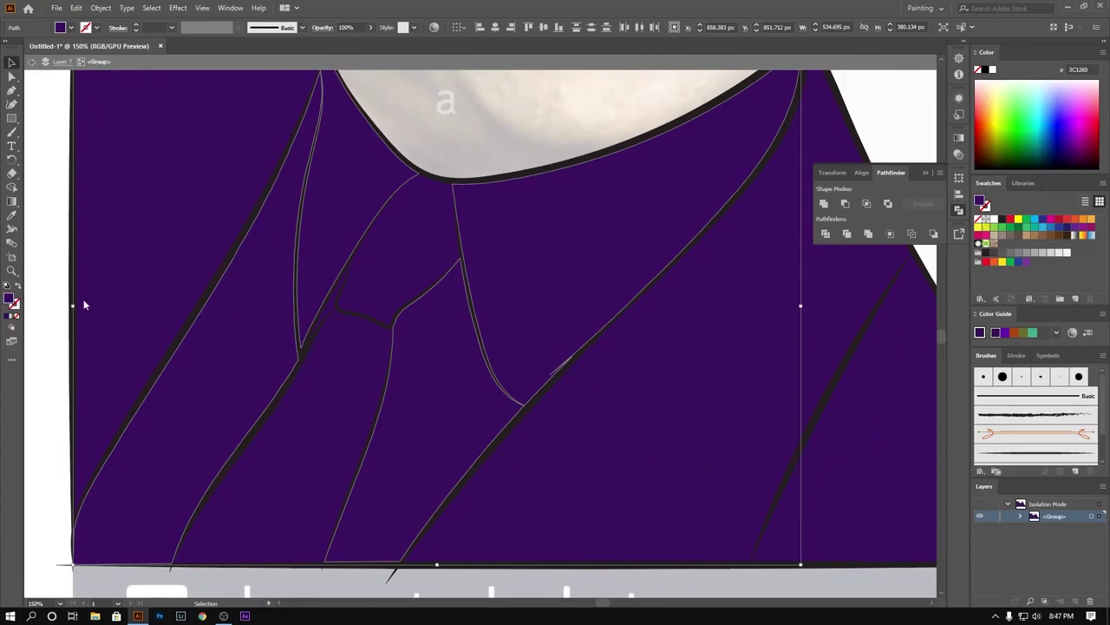
{"action": "double_click", "coordinate": [9, 299]}
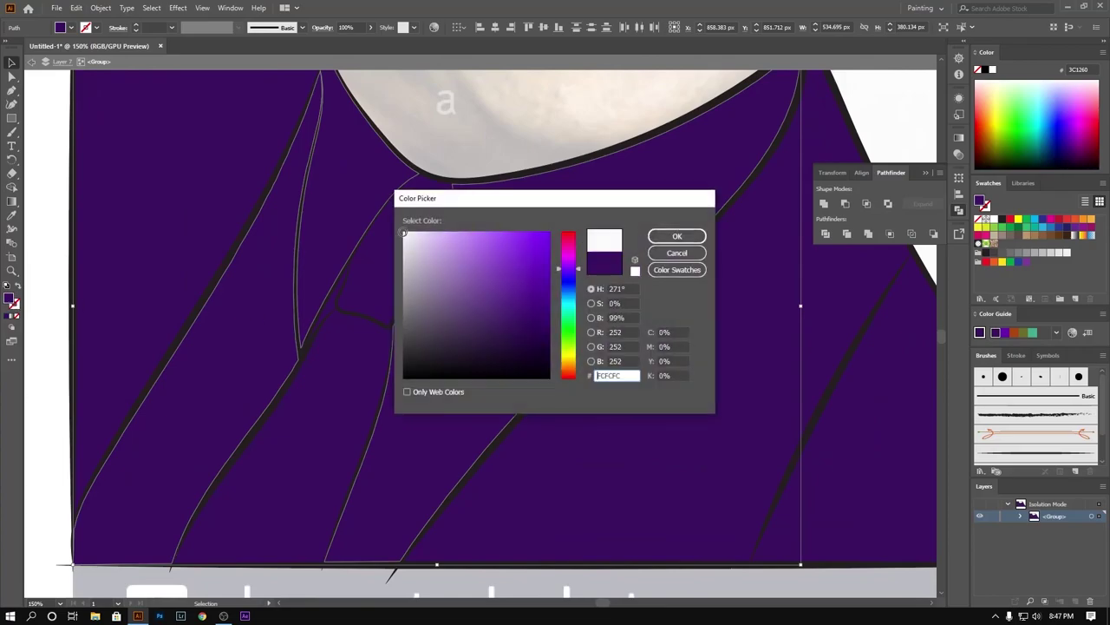
{"action": "left_click", "coordinate": [676, 235]}
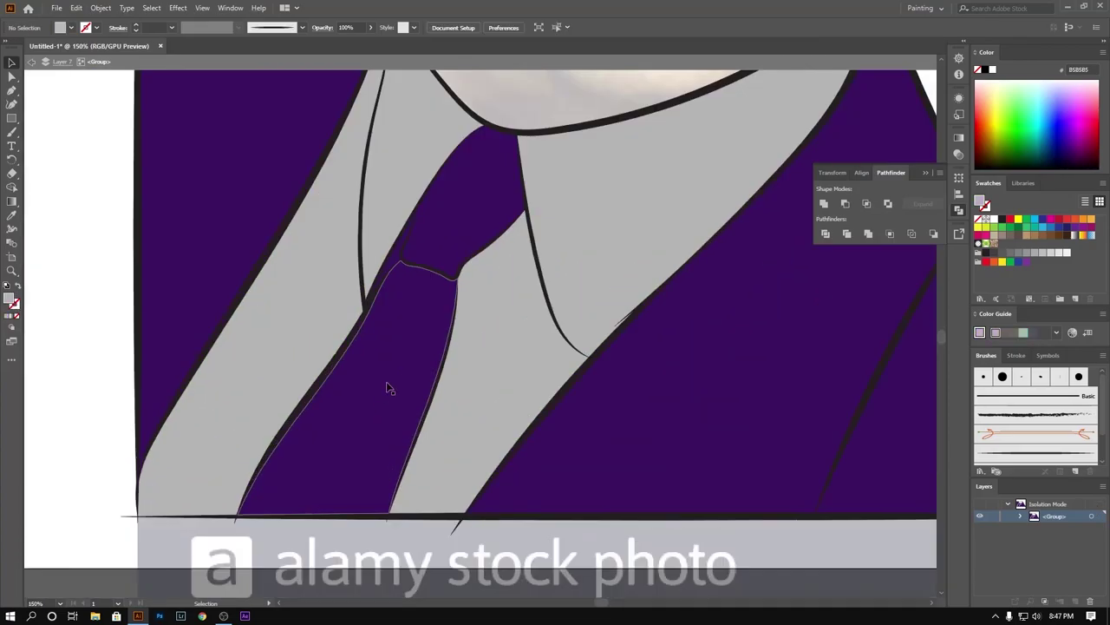
Step: Remove the sliver beside the tie knot and fill the tie dark red 600000
{"action": "left_click", "coordinate": [421, 262]}
{"action": "scroll", "coordinate": [421, 262], "scroll_direction": "up", "scroll_amount": 3}
{"action": "left_click", "coordinate": [338, 279]}
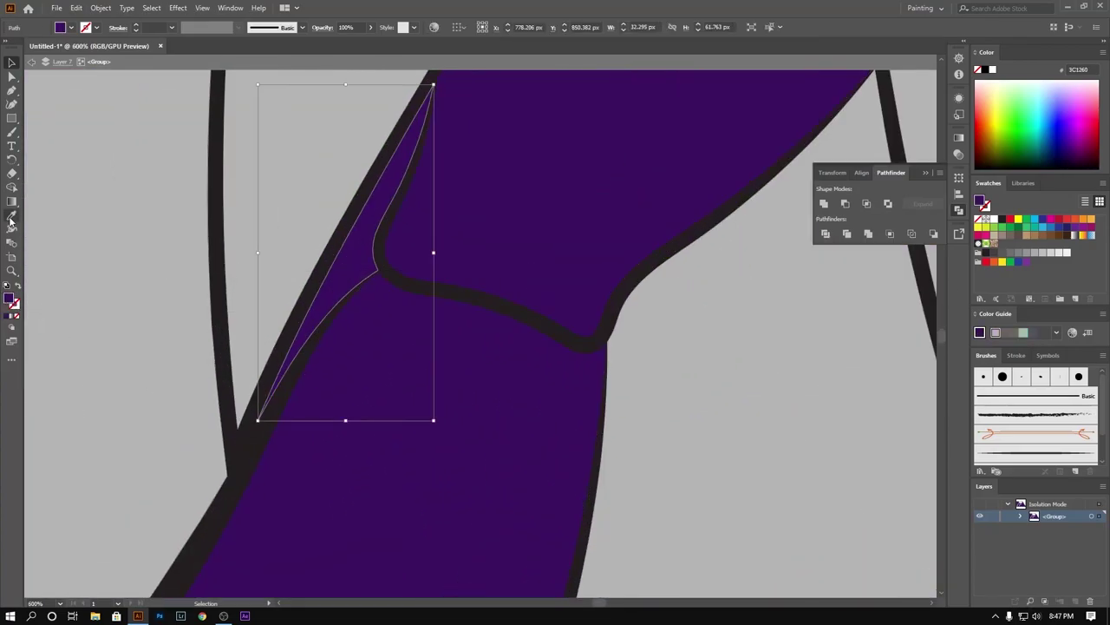
{"action": "key", "text": "Delete"}
{"action": "scroll", "coordinate": [471, 414], "scroll_direction": "down", "scroll_amount": 2}
{"action": "scroll", "coordinate": [471, 413], "scroll_direction": "down", "scroll_amount": 2}
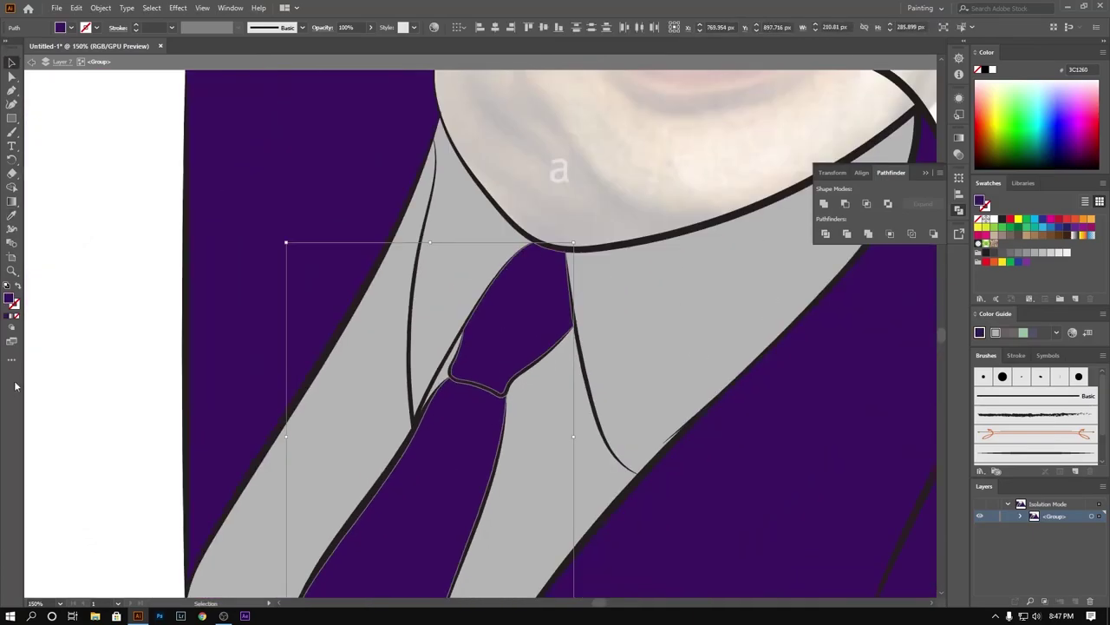
{"action": "double_click", "coordinate": [10, 299]}
{"action": "type", "text": "600000"}
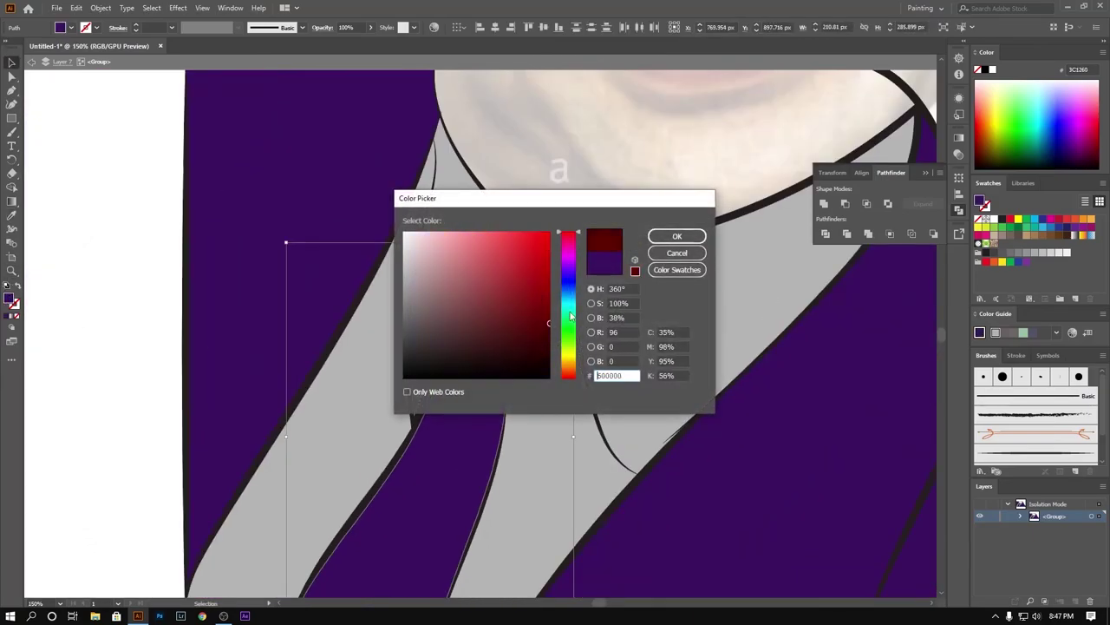
{"action": "left_click", "coordinate": [676, 236]}
{"action": "scroll", "coordinate": [116, 377], "scroll_direction": "down", "scroll_amount": 4}
{"action": "scroll", "coordinate": [345, 405], "scroll_direction": "up", "scroll_amount": 3}
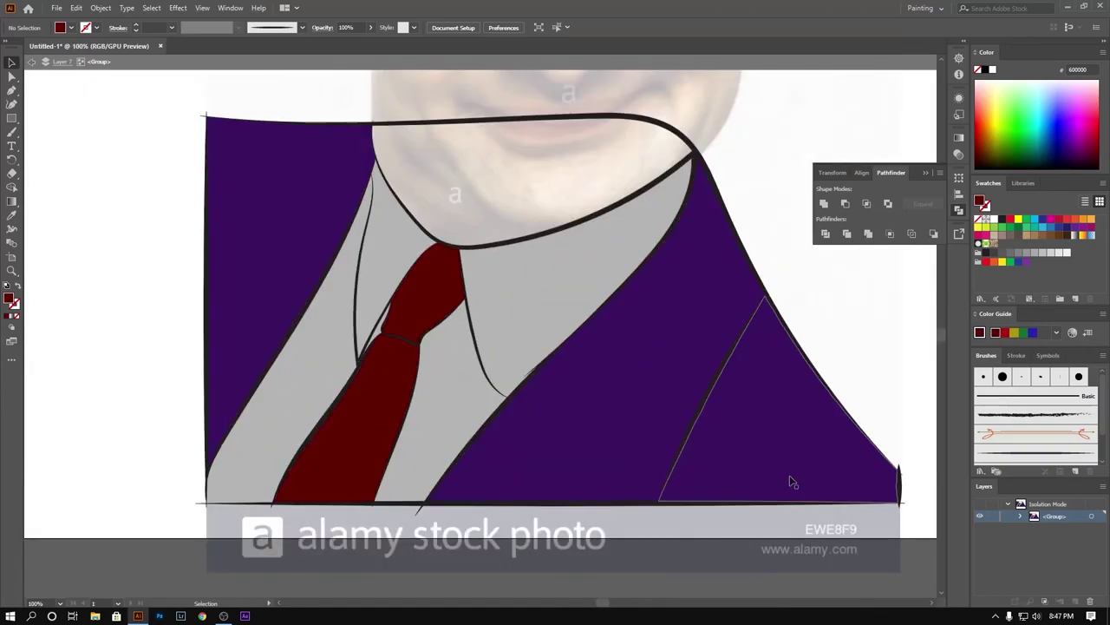
Step: Set the shirt pieces to near-white FCFCFC
{"action": "left_click", "coordinate": [463, 372]}
{"action": "left_click", "coordinate": [373, 347]}
{"action": "scroll", "coordinate": [399, 340], "scroll_direction": "up", "scroll_amount": 5}
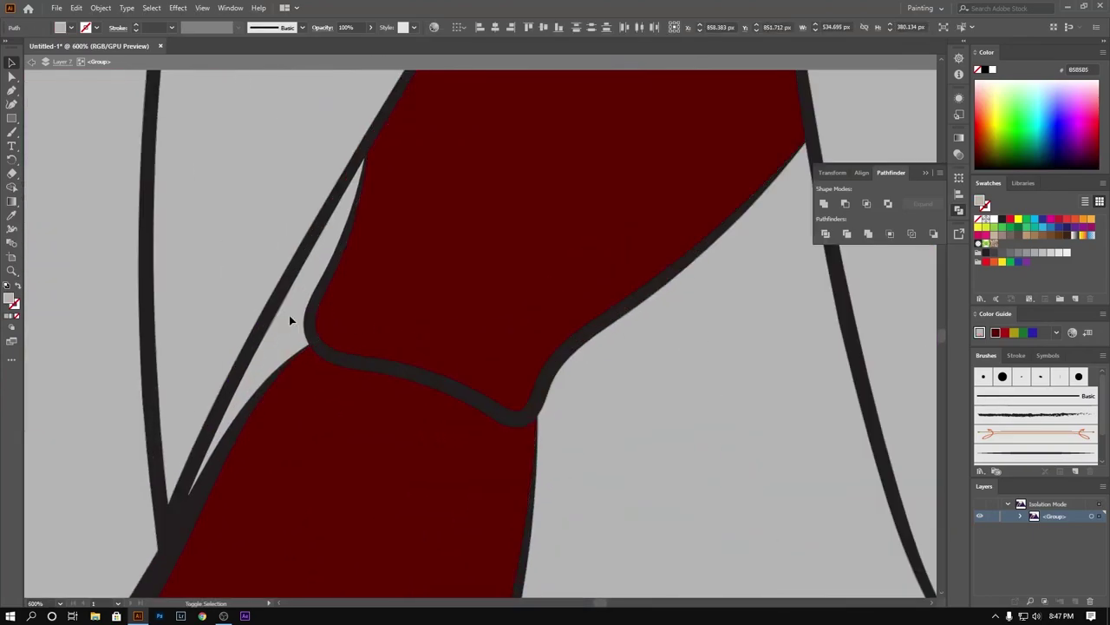
{"action": "double_click", "coordinate": [13, 302]}
{"action": "type", "text": "FCFCFC"}
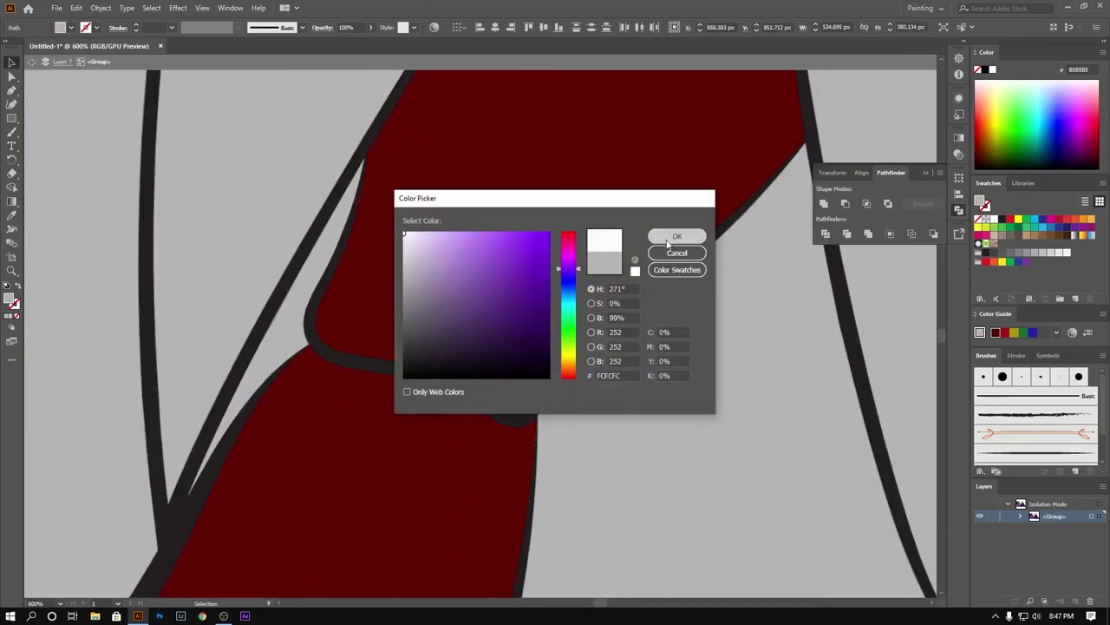
{"action": "left_click", "coordinate": [664, 236]}
{"action": "scroll", "coordinate": [162, 319], "scroll_direction": "down", "scroll_amount": 4}
{"action": "scroll", "coordinate": [162, 320], "scroll_direction": "down", "scroll_amount": 2}
Step: Colour the jacket pieces muted dark purple 362D3F and exit isolation mode
{"action": "left_click", "coordinate": [594, 386]}
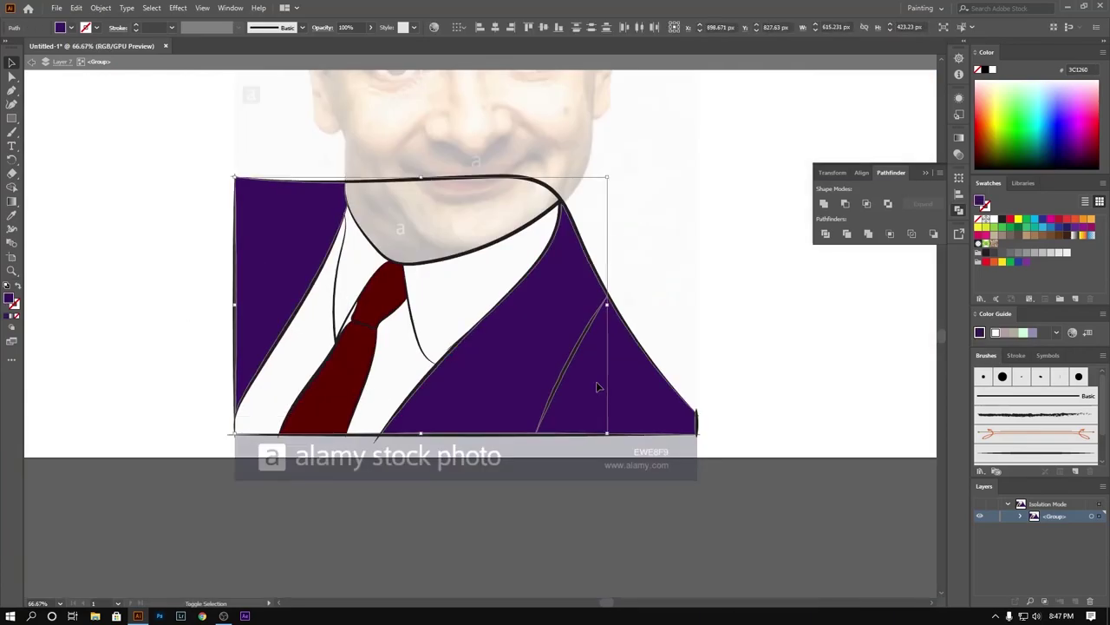
{"action": "left_click", "coordinate": [597, 387], "text": "shift"}
{"action": "double_click", "coordinate": [13, 301]}
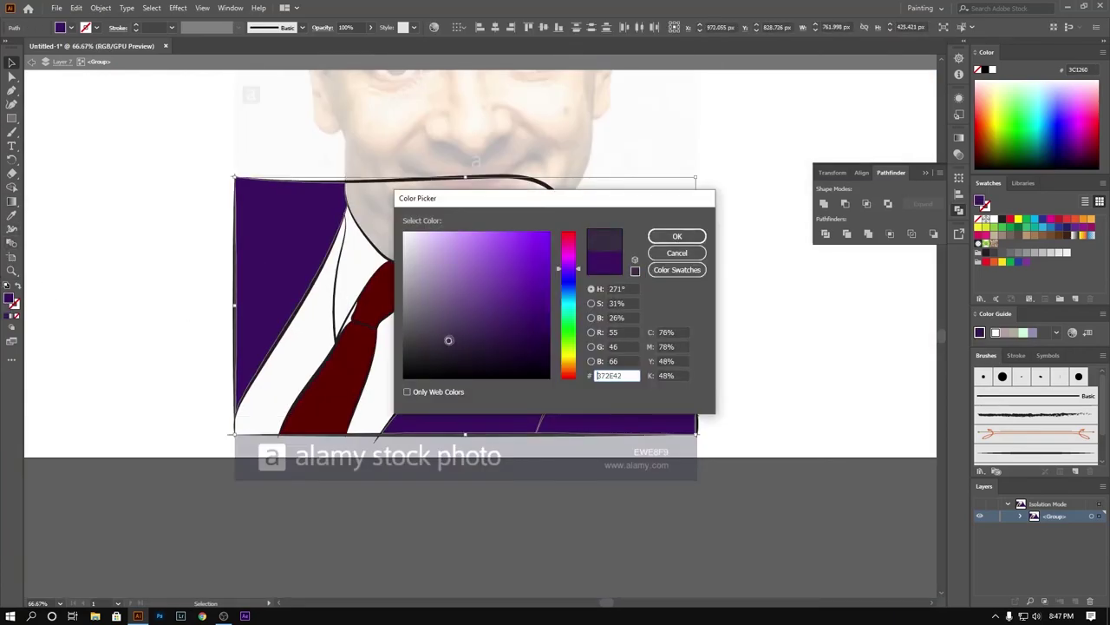
{"action": "key", "text": "Return"}
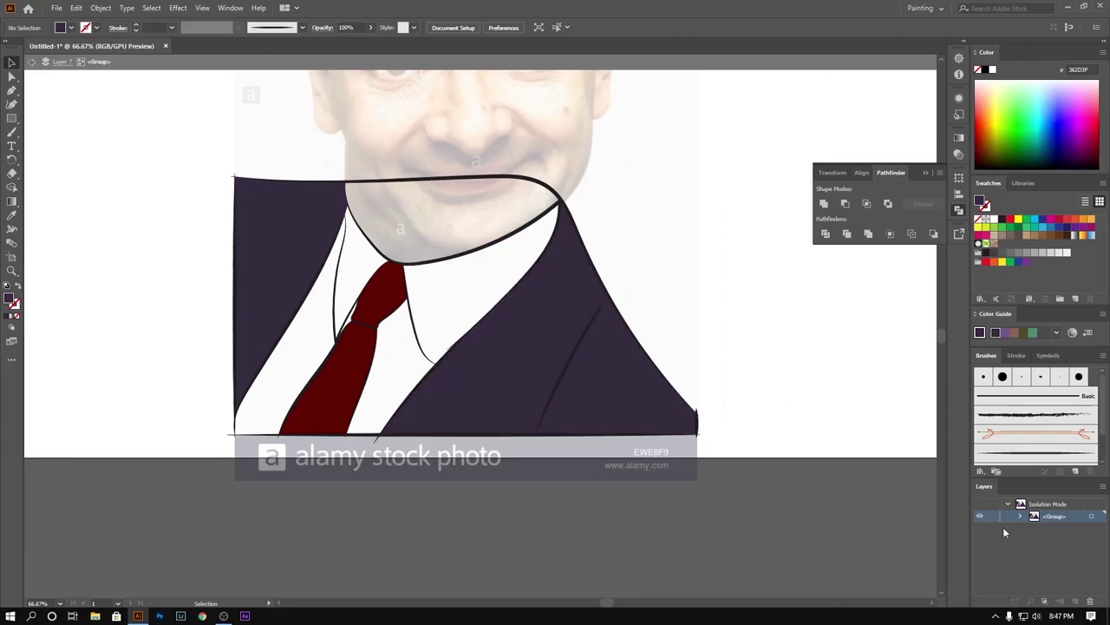
{"action": "left_click", "coordinate": [40, 63]}
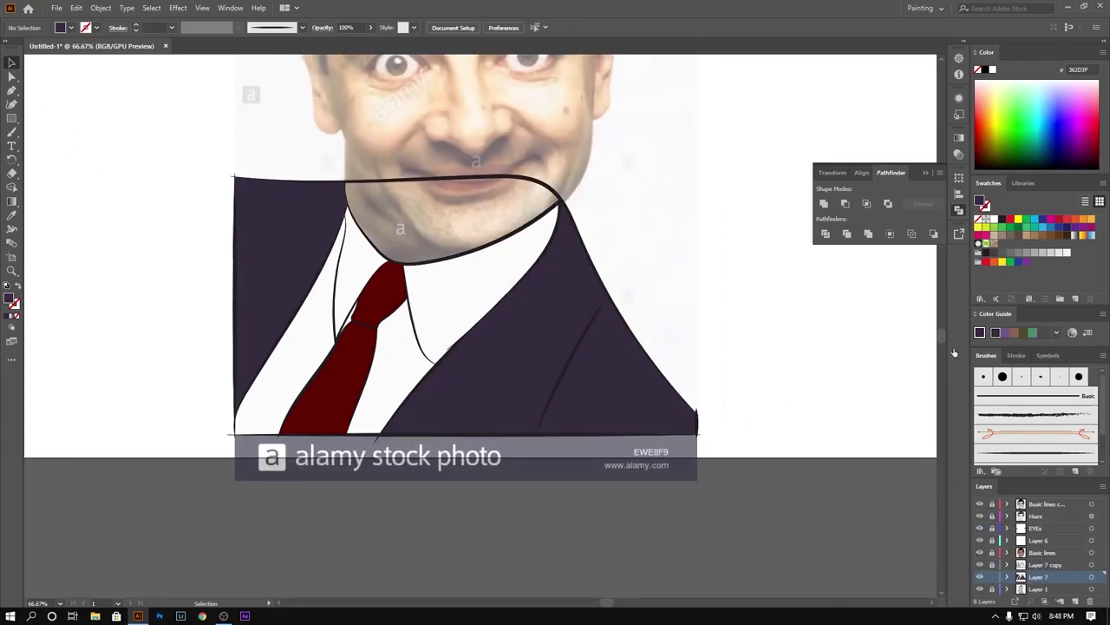
Step: Hide the reference photo layer and zoom out to view the whole cartoon
{"action": "left_click", "coordinate": [981, 588]}
{"action": "key", "text": "ctrl+minus"}
{"action": "key", "text": "ctrl+minus"}
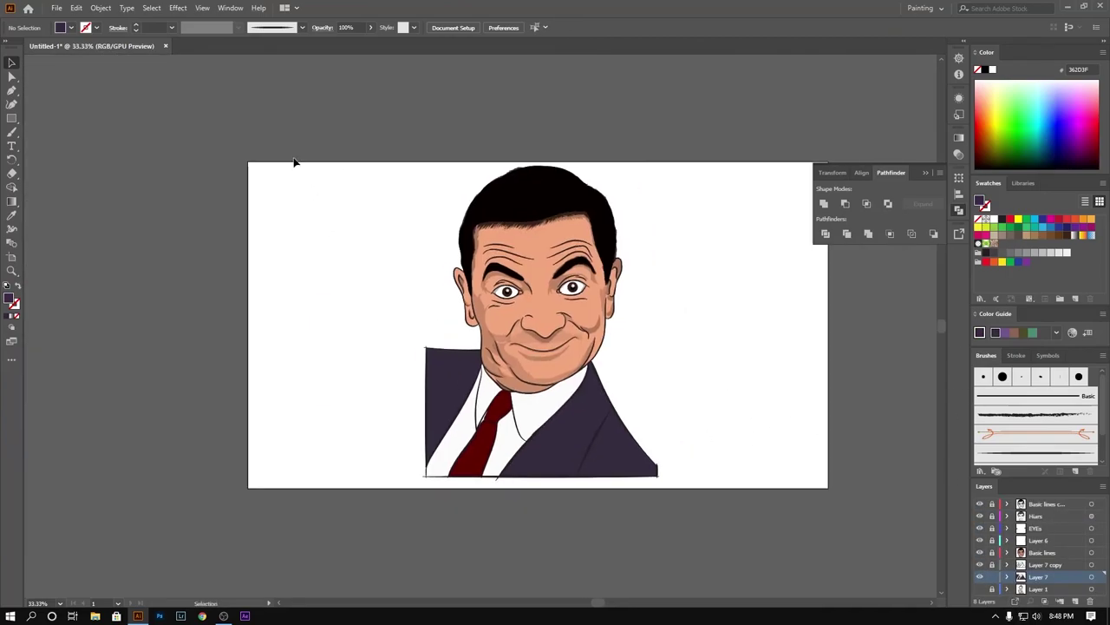
{"action": "scroll", "coordinate": [412, 365], "scroll_direction": "right", "scroll_amount": 3}
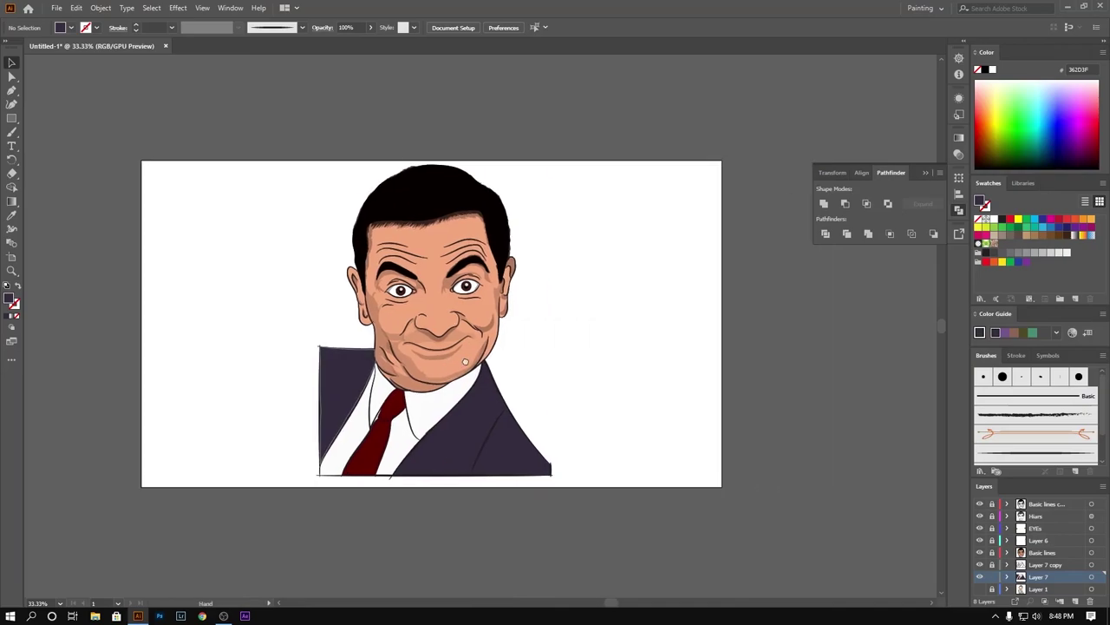
{"action": "scroll", "coordinate": [360, 275], "scroll_direction": "up", "scroll_amount": 2}
{"action": "scroll", "coordinate": [360, 276], "scroll_direction": "down", "scroll_amount": 3}
Step: Select all the artwork and stretch it slightly taller, then view the full artboard
{"action": "left_click", "coordinate": [330, 357]}
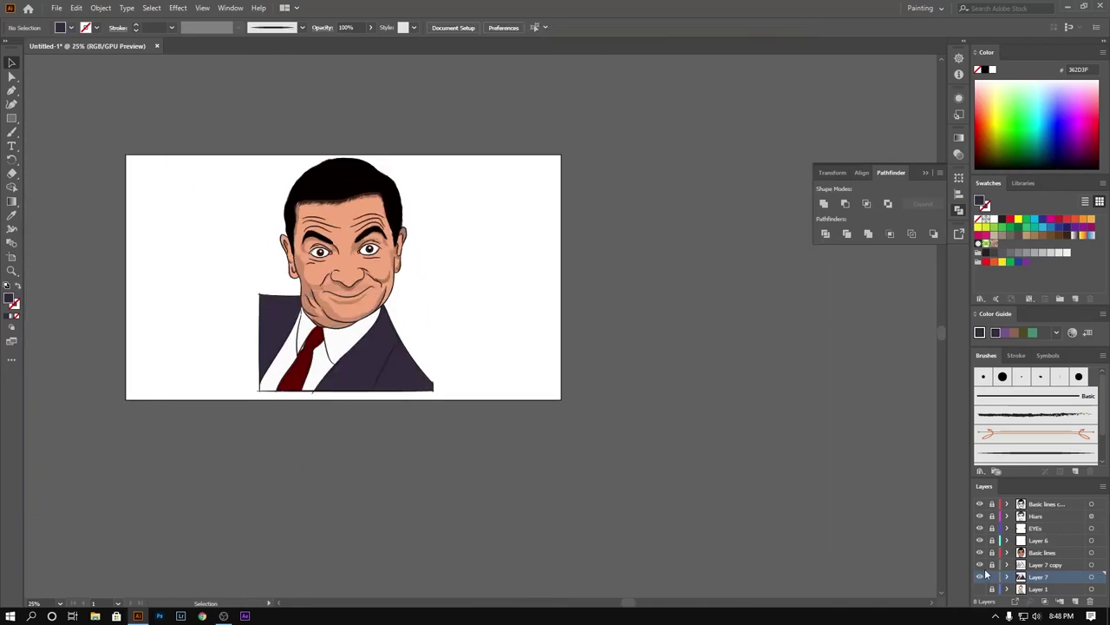
{"action": "left_click_drag", "start_coordinate": [241, 166], "coordinate": [468, 546]}
{"action": "left_click_drag", "start_coordinate": [345, 395], "coordinate": [541, 401]}
{"action": "key", "text": "ctrl+1"}
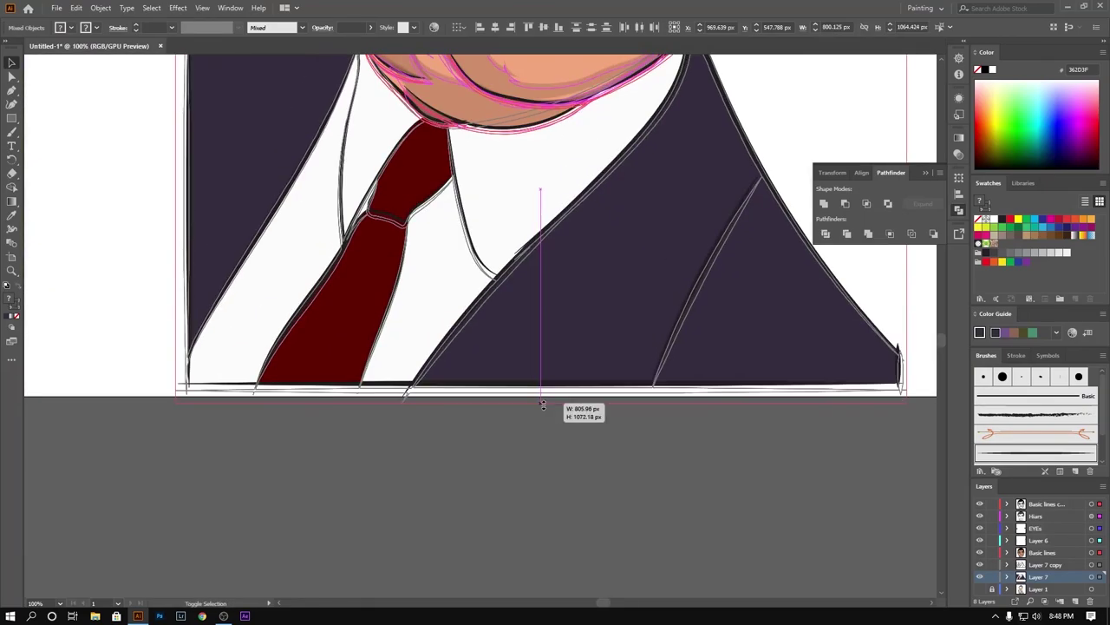
{"action": "left_click", "coordinate": [525, 459]}
{"action": "key", "text": "ctrl+0"}
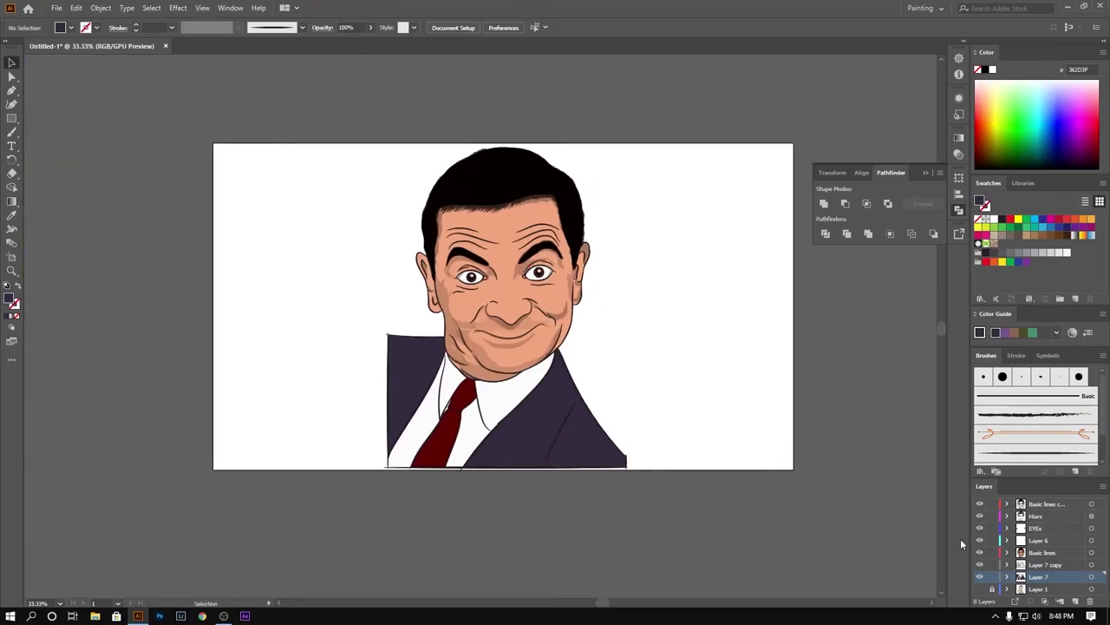